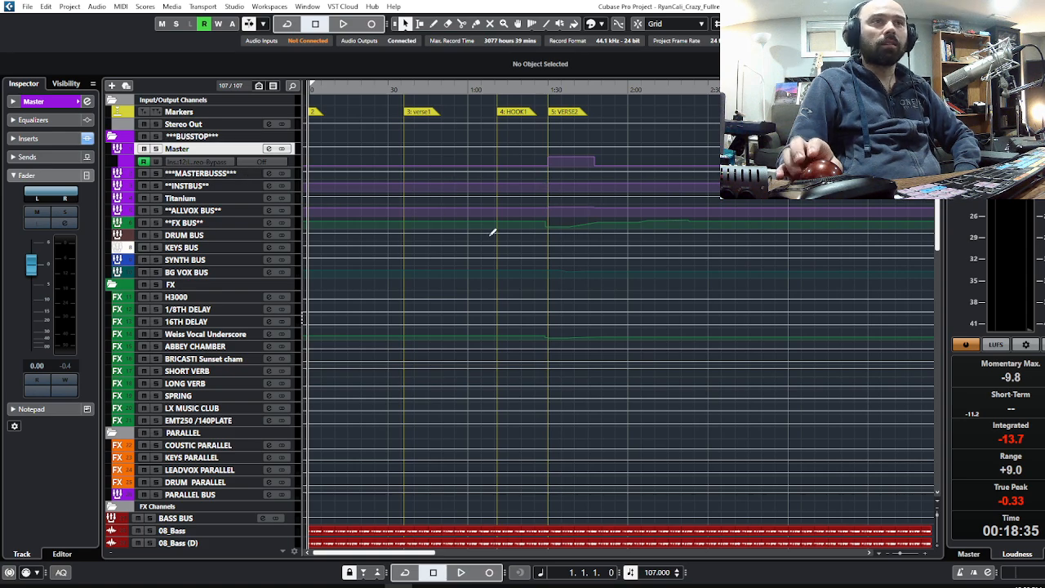
scroll(490, 235, "down", 15)
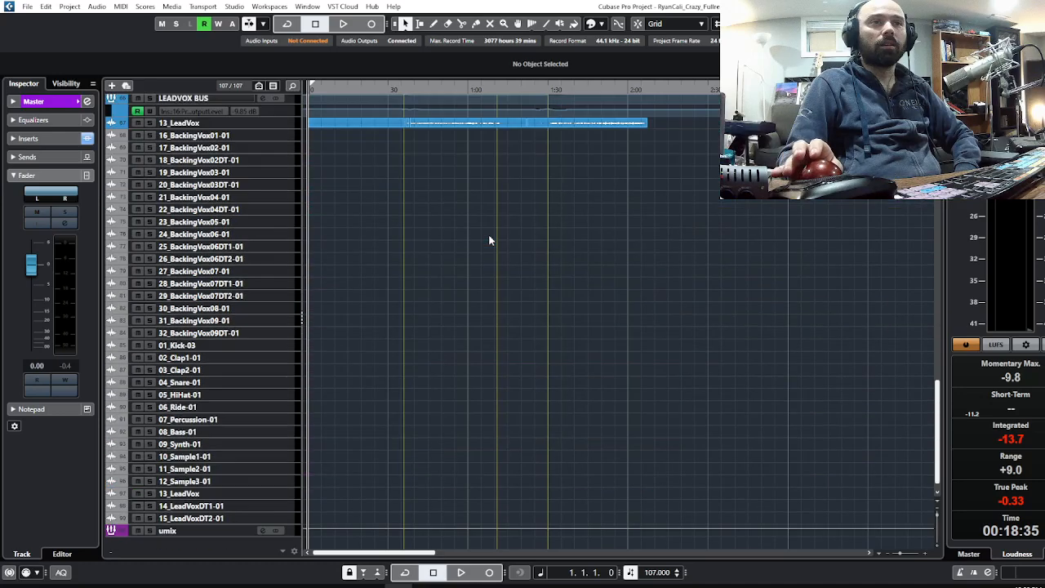
scroll(488, 236, "up", 12)
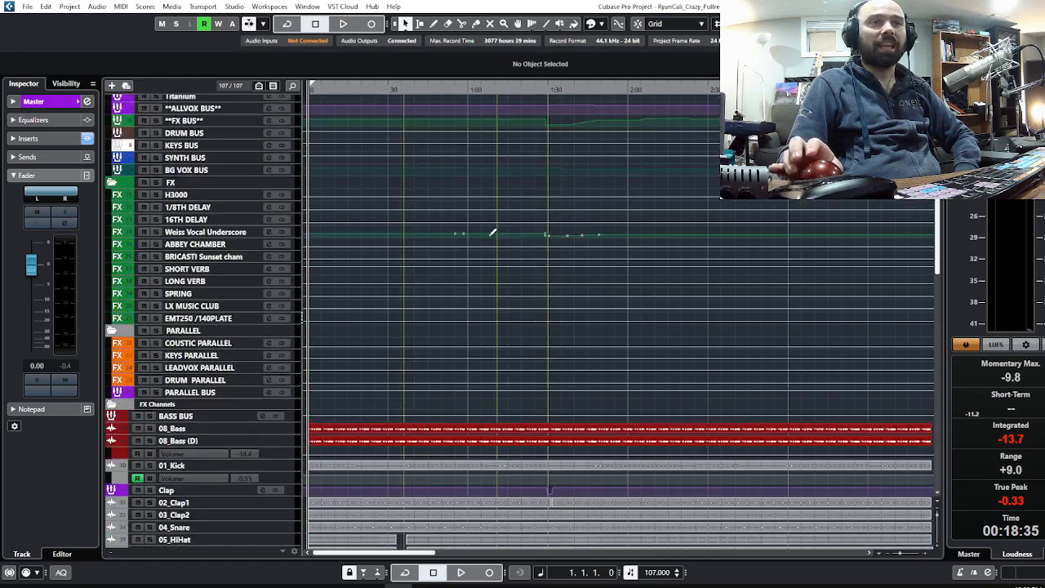
scroll(492, 233, "up", 3)
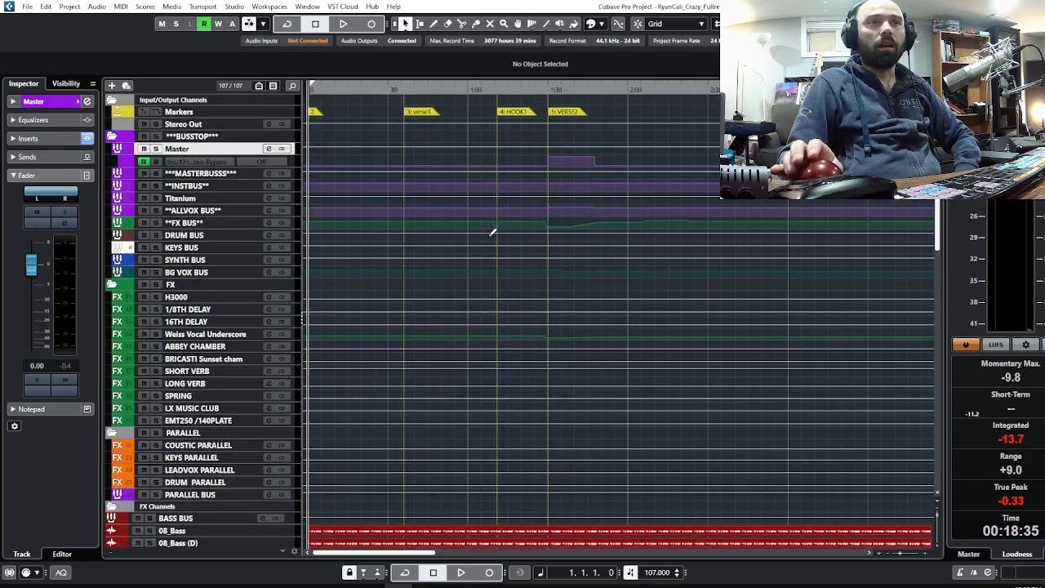
key("h")
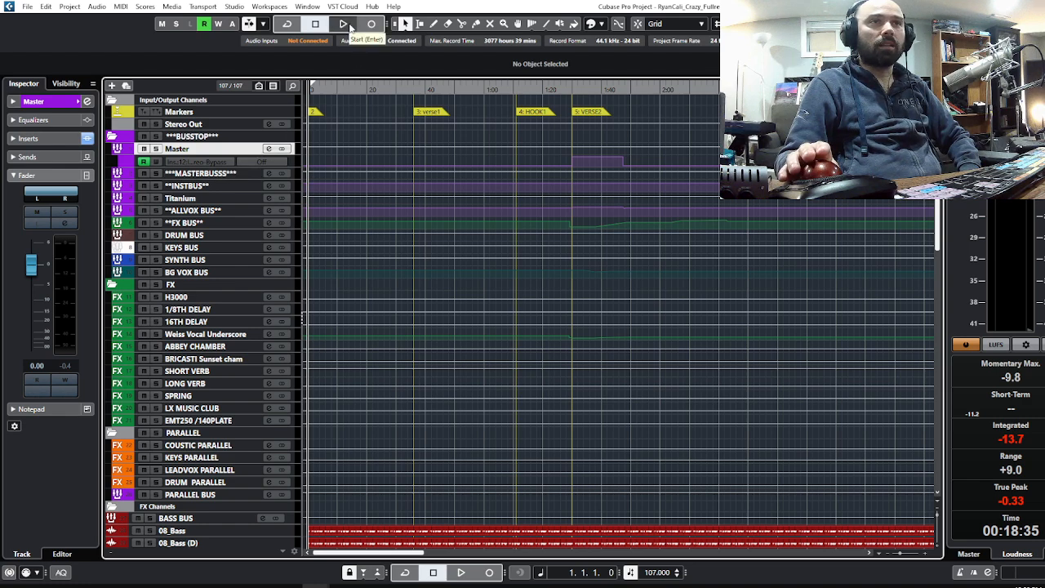
Step: Place the playhead at about bar 109, just before the start of the grey duplicate raw tracks
scroll(602, 399, "down", 5)
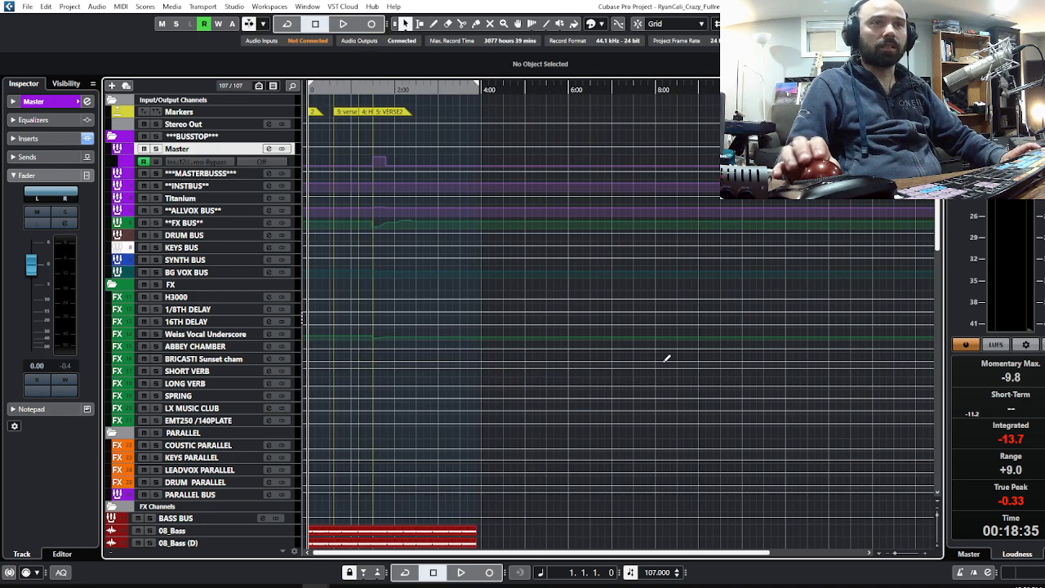
scroll(665, 357, "down", 10)
scroll(662, 361, "down", 10)
scroll(425, 213, "up", 4)
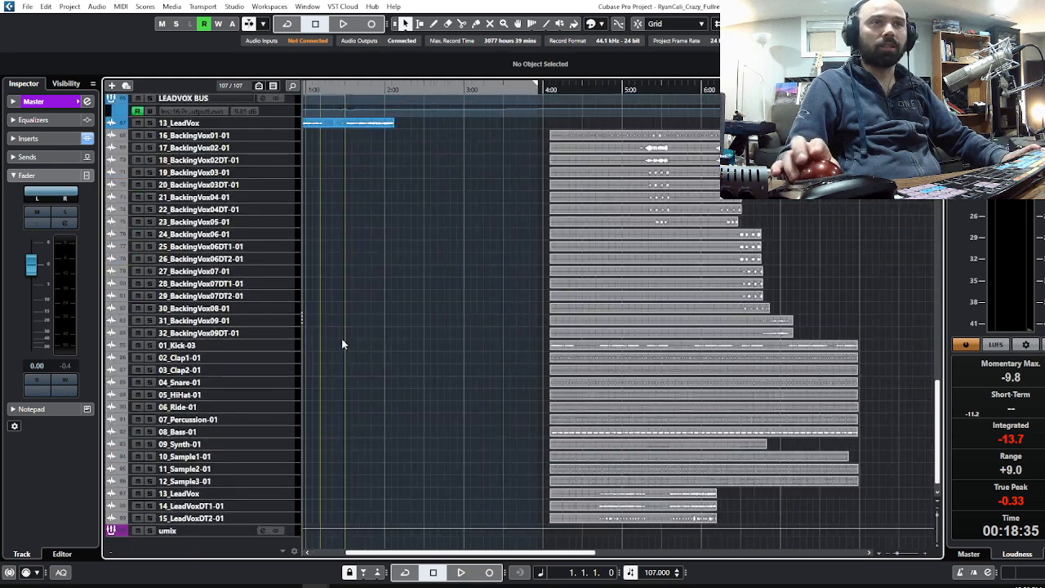
left_click(800, 88)
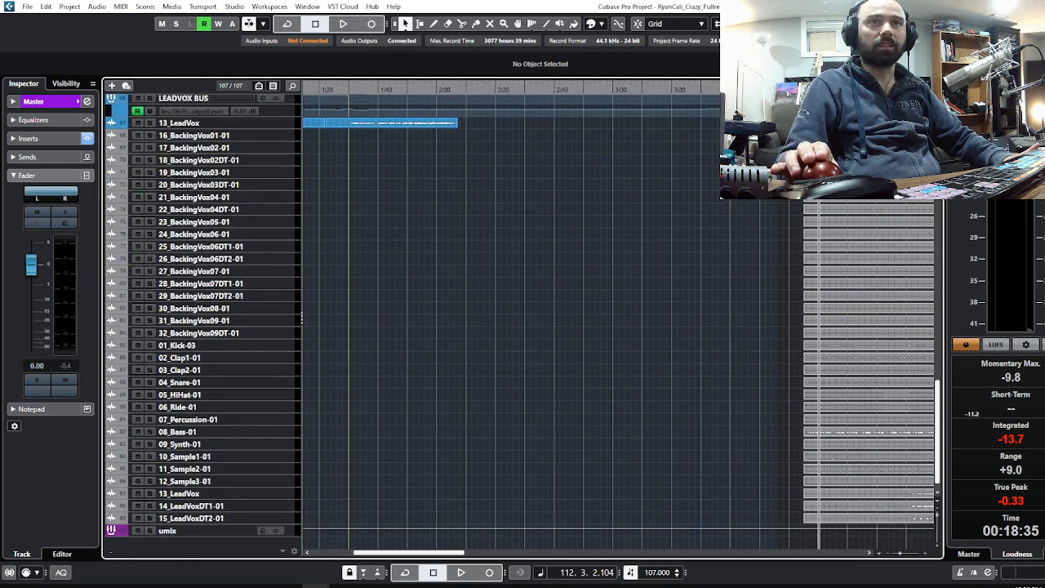
scroll(204, 326, "down", 1)
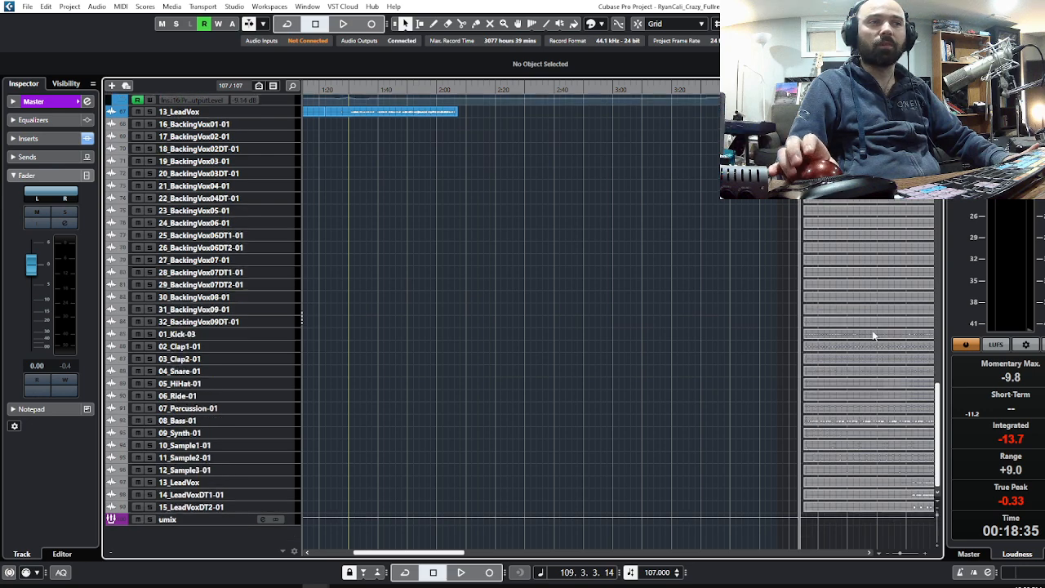
Step: Select the umix group track and inspect the Pro-L 2 limiter in its inserts, closing the plug-in window again
left_click(212, 520)
left_click(58, 138)
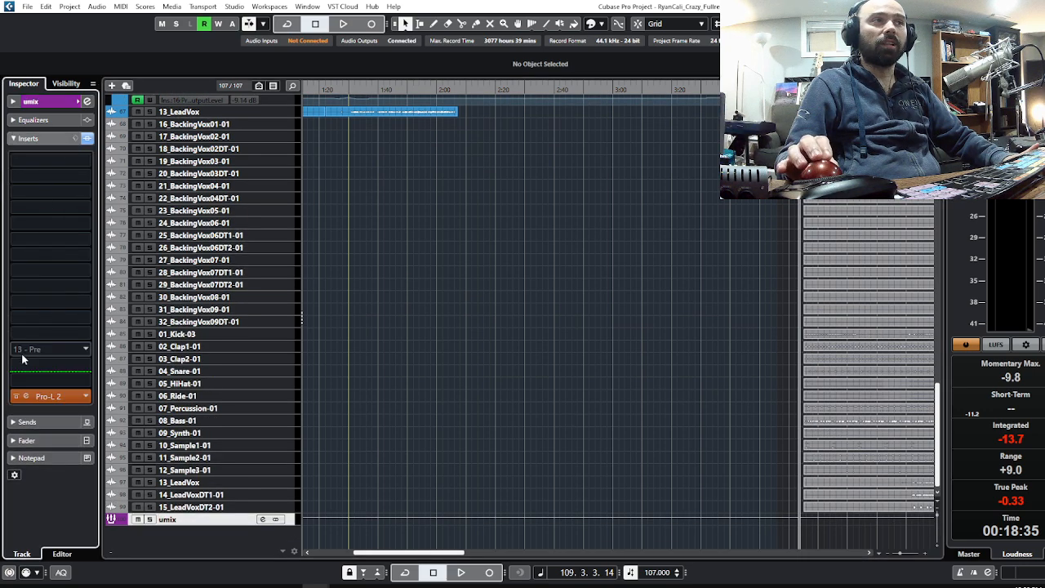
left_click(51, 396)
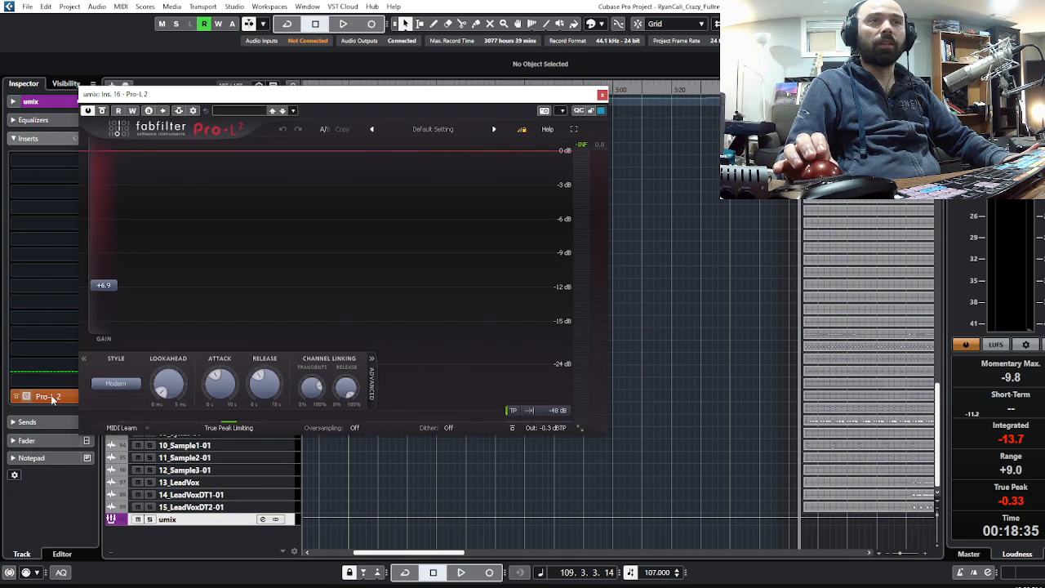
left_click(601, 96)
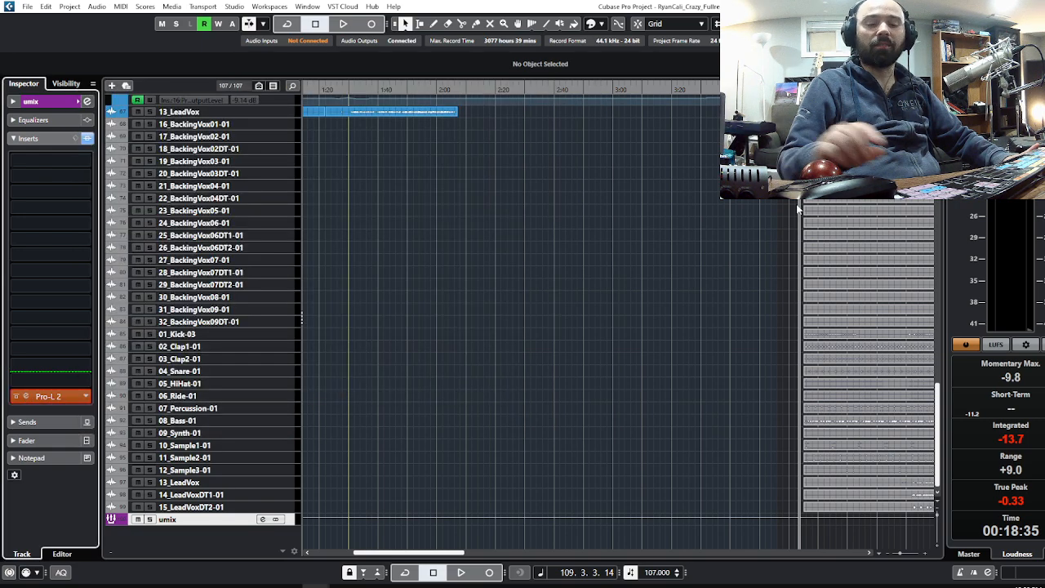
Step: Play the unmixed raw tracks from about bar 109, zoom the timeline around their start, and stop playback
key("space")
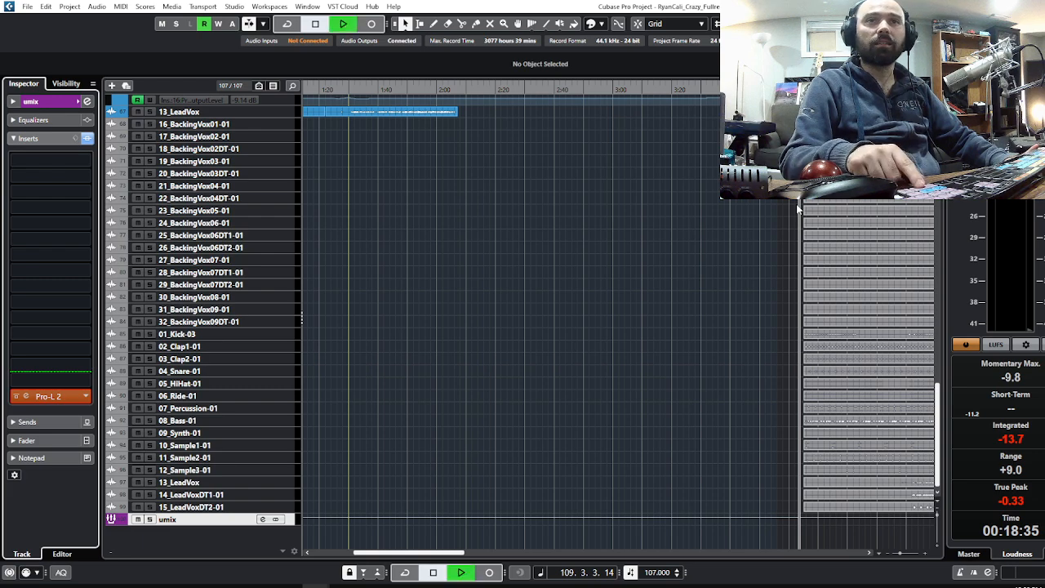
key("h")
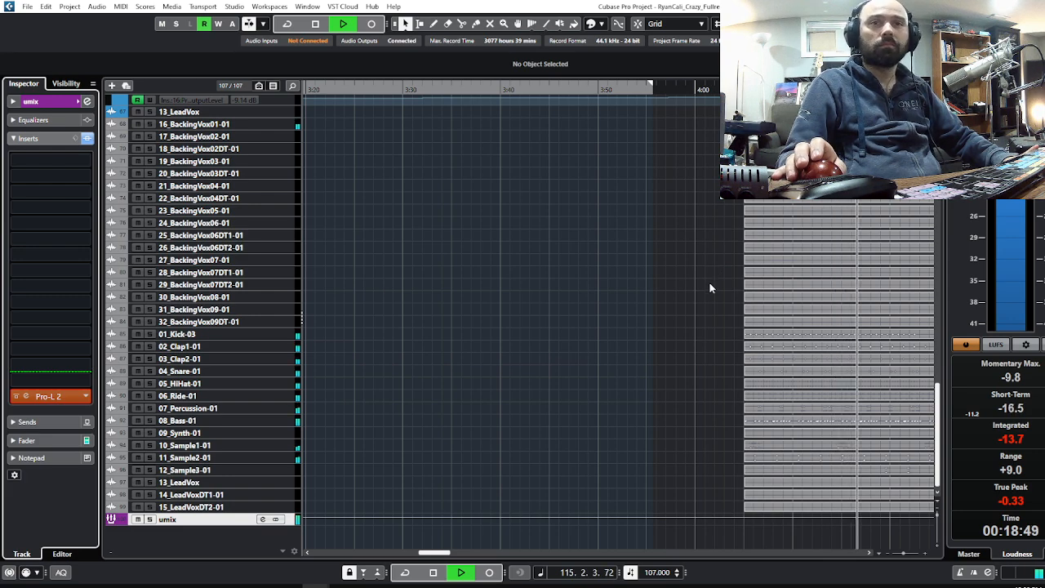
key("g")
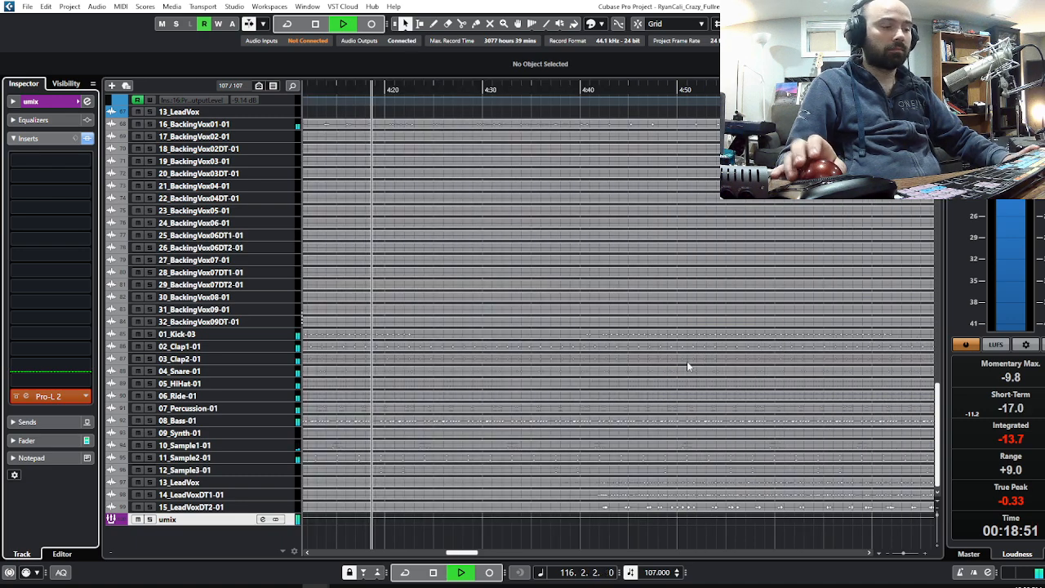
key("g")
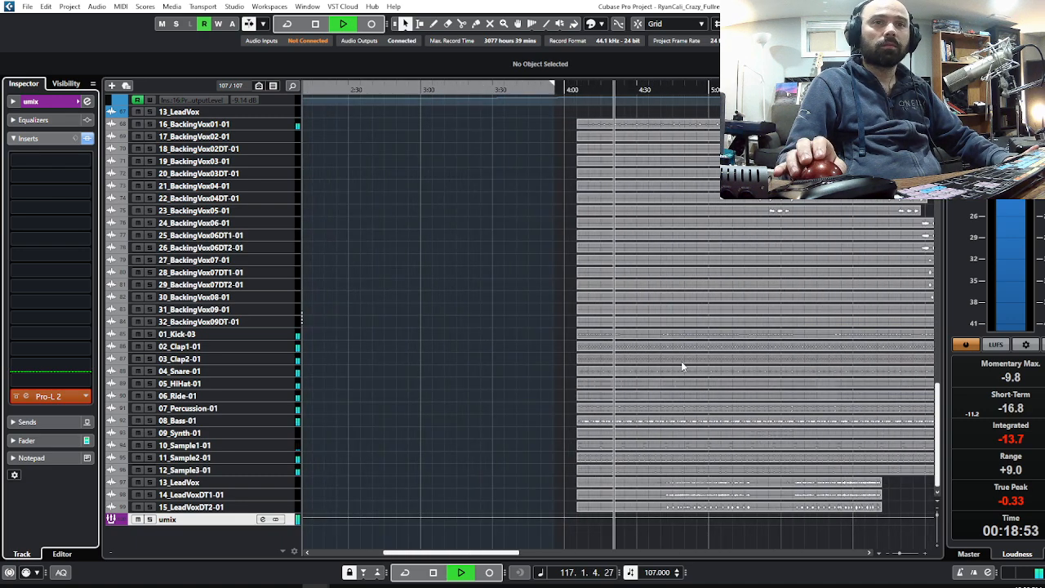
key("space")
key("h")
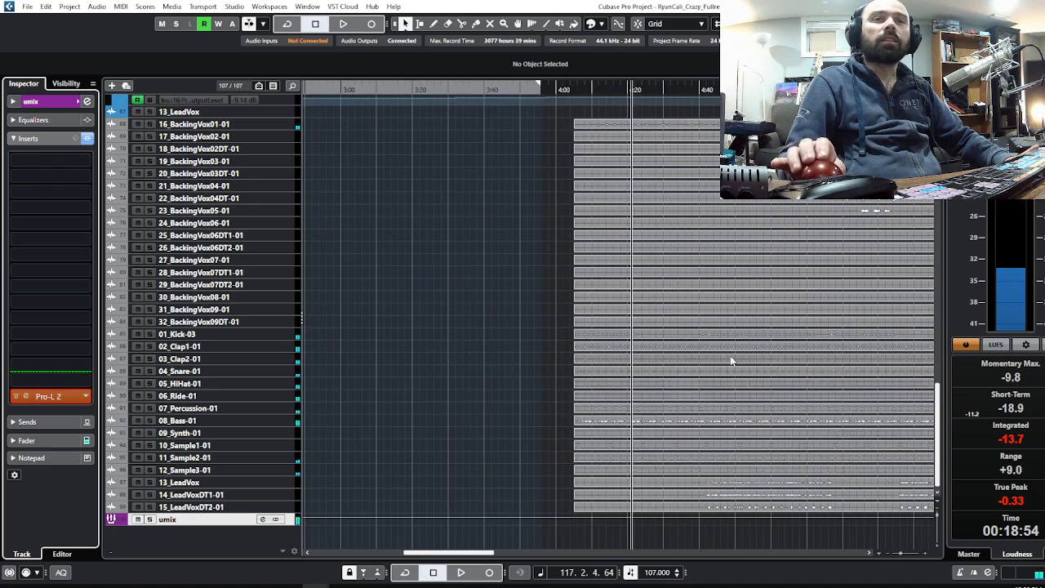
Step: Listen to the unmixed raw tracks from bar 126, where the lead vocals enter, and stop playback
left_click_drag(690, 88, 701, 88)
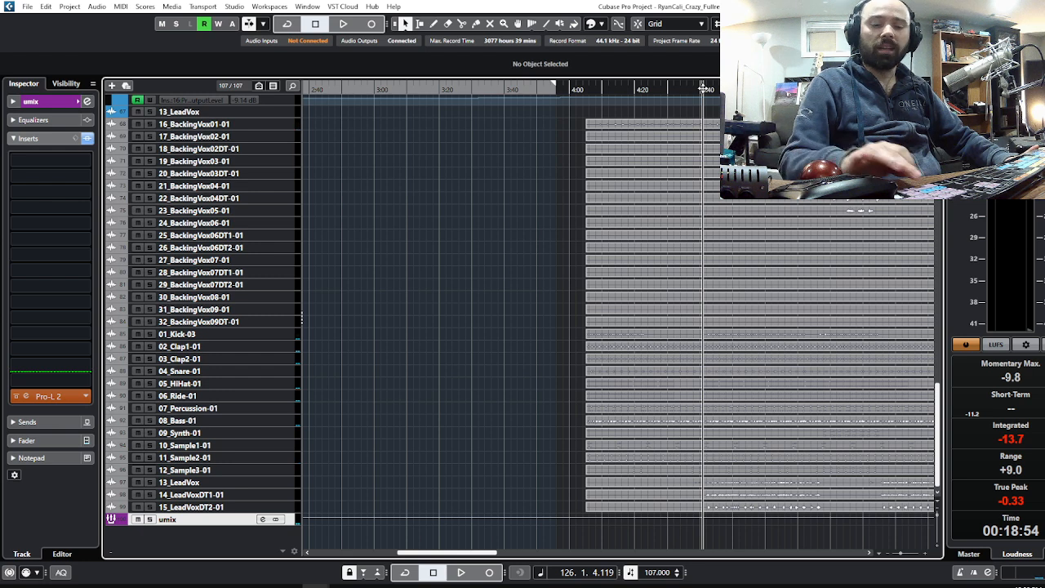
key("space")
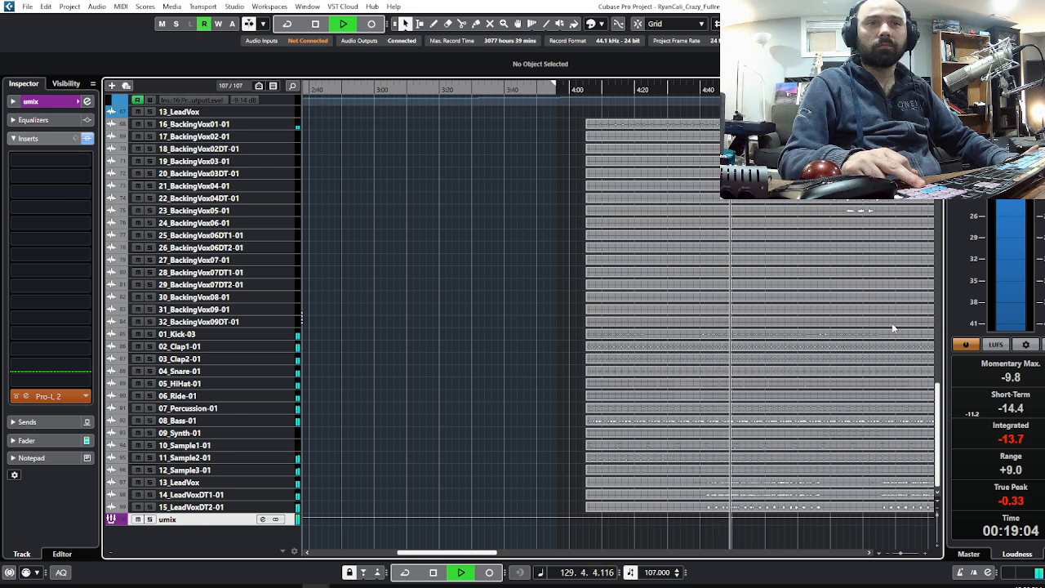
key("space")
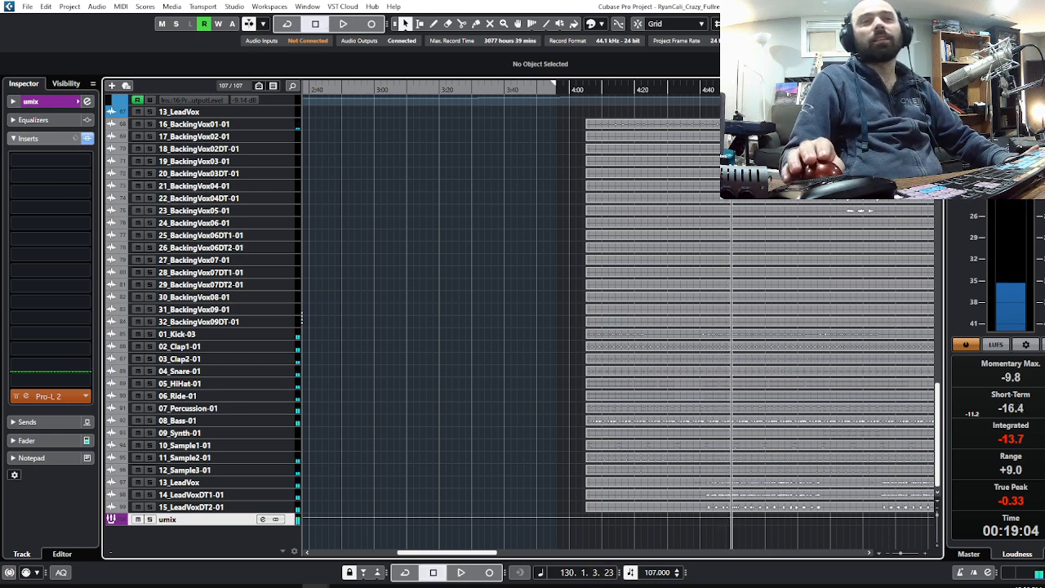
Step: Return the playhead to the project start and play the mixed version of the song into verse 1
left_click_drag(588, 89, 95, 92)
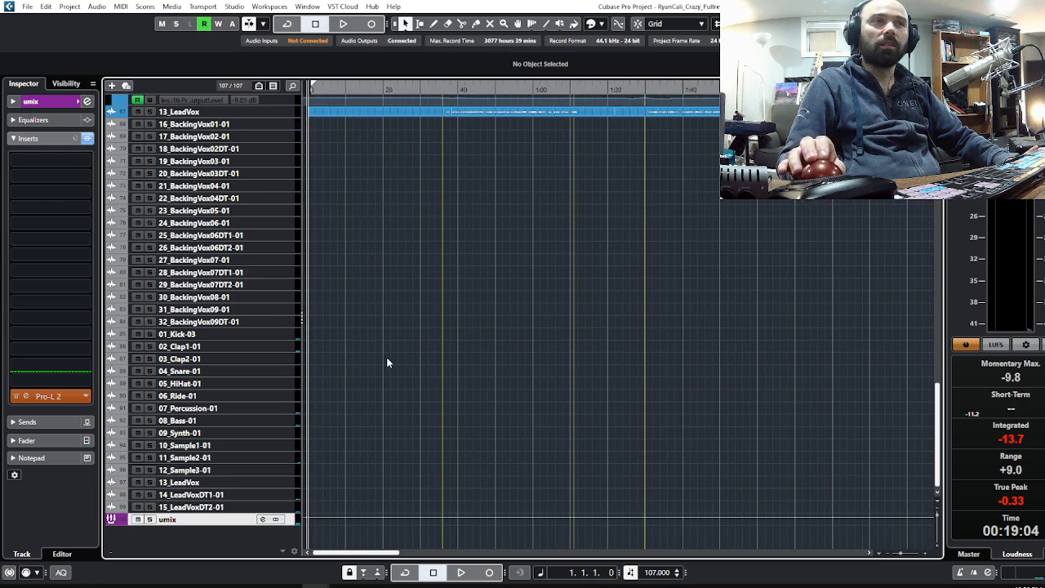
scroll(386, 356, "up", 10)
scroll(386, 363, "up", 15)
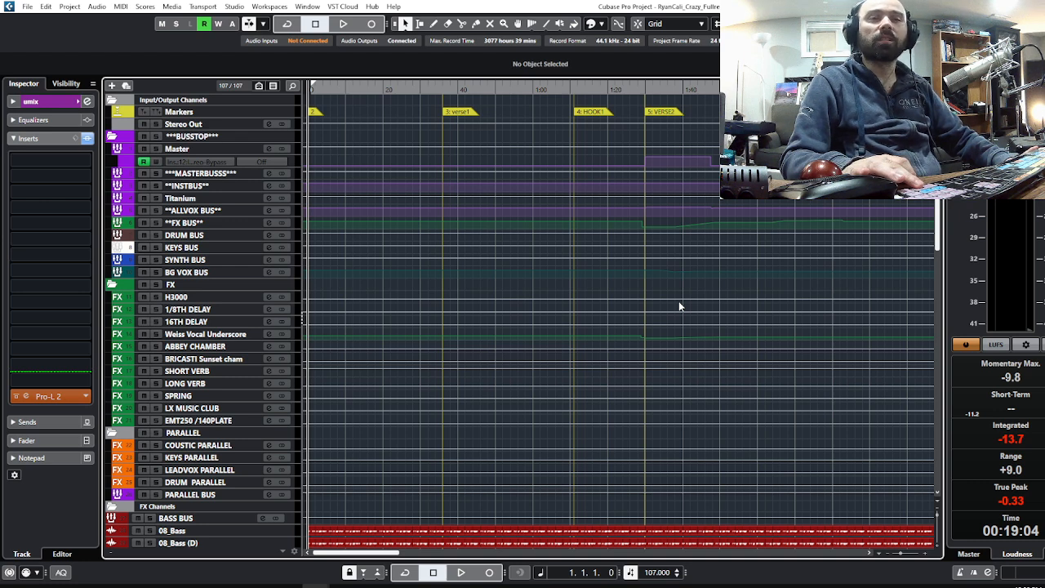
key("space")
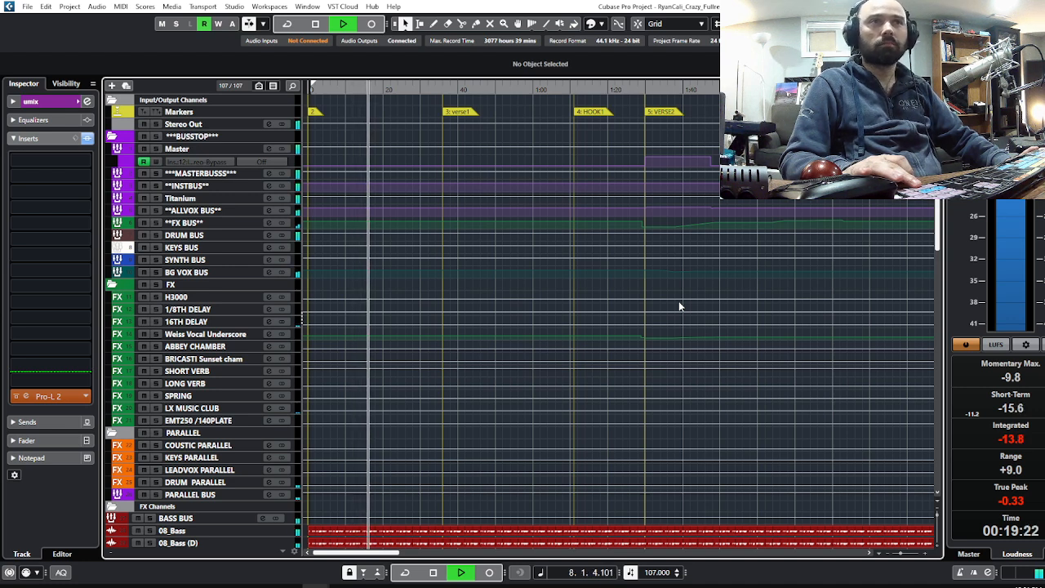
key("shift+n")
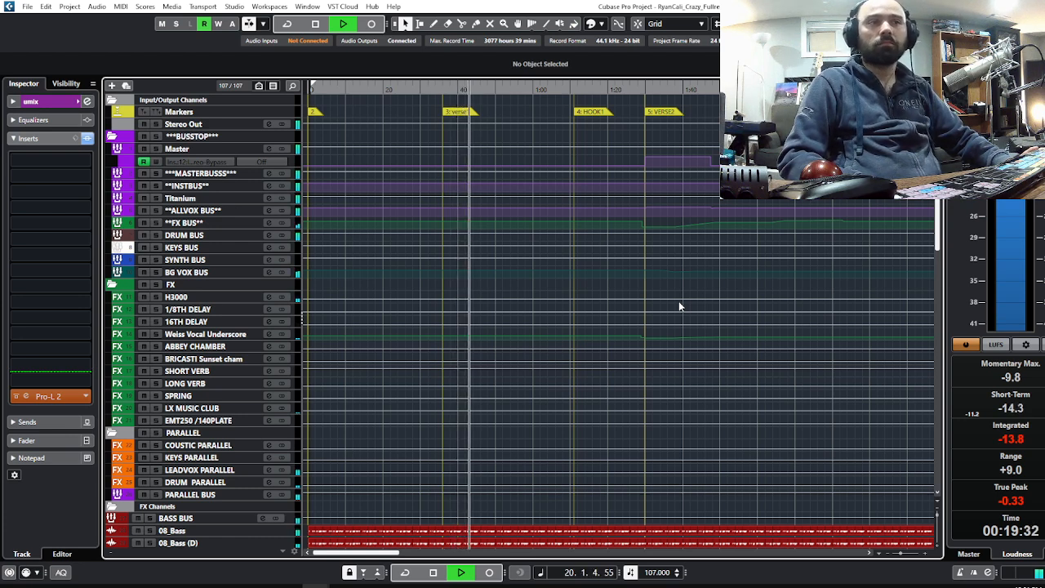
Step: Look over the mixed tracks from the buses down to the lead vocal during playback, and stop playback
scroll(679, 301, "down", 15)
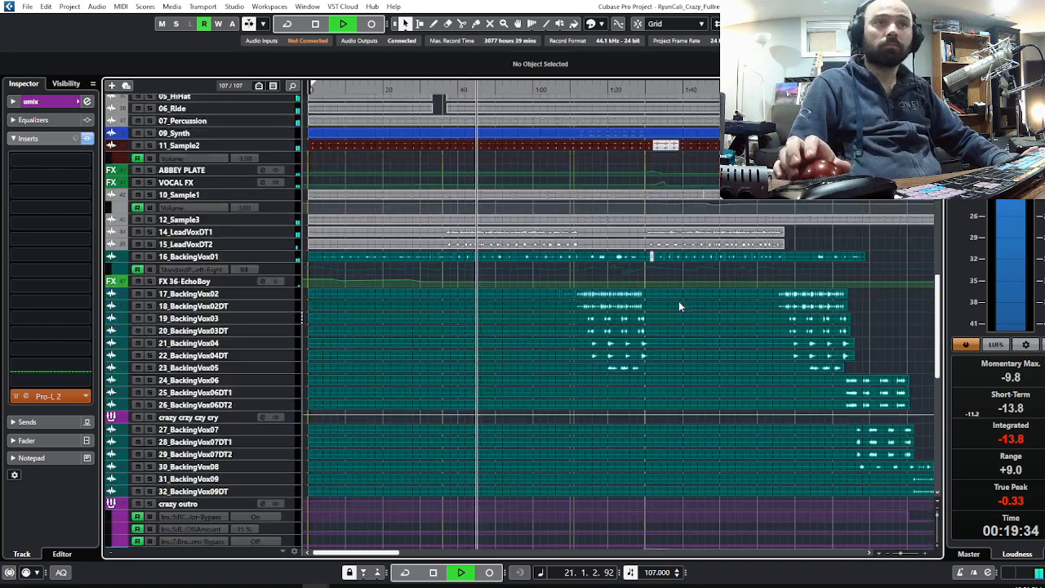
scroll(679, 306, "up", 10)
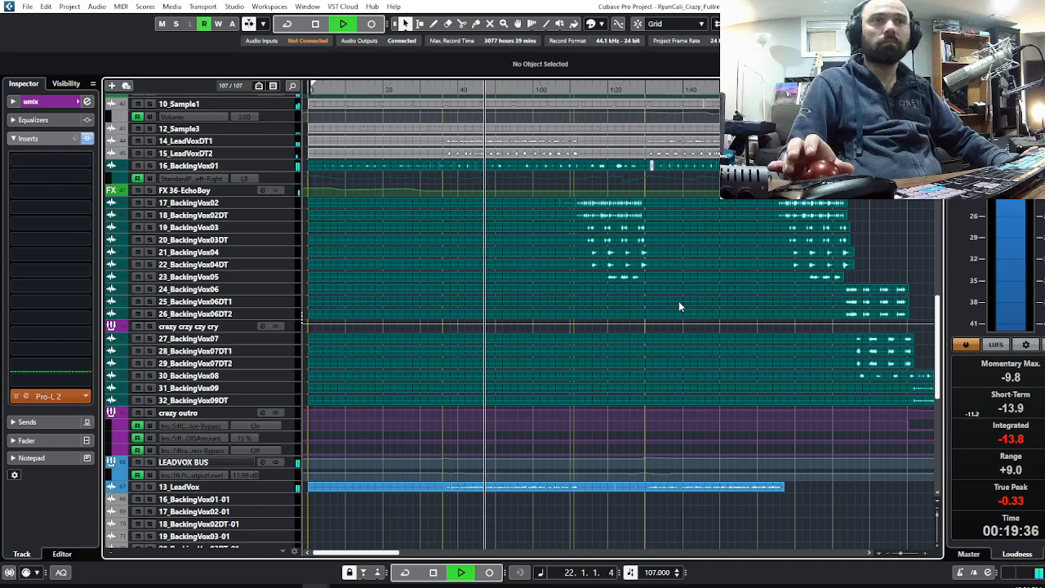
scroll(678, 307, "up", 9)
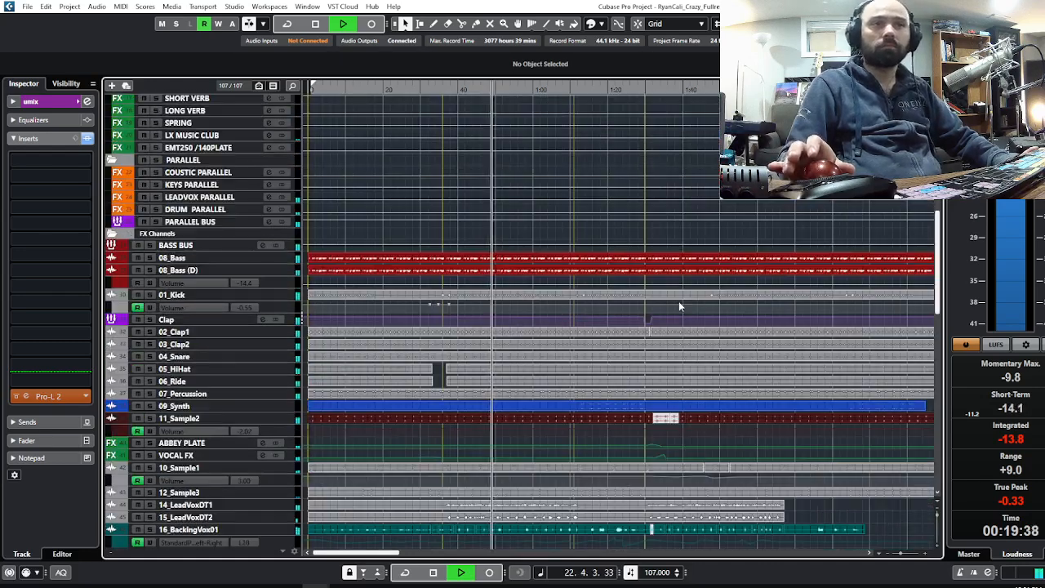
scroll(680, 302, "up", 5)
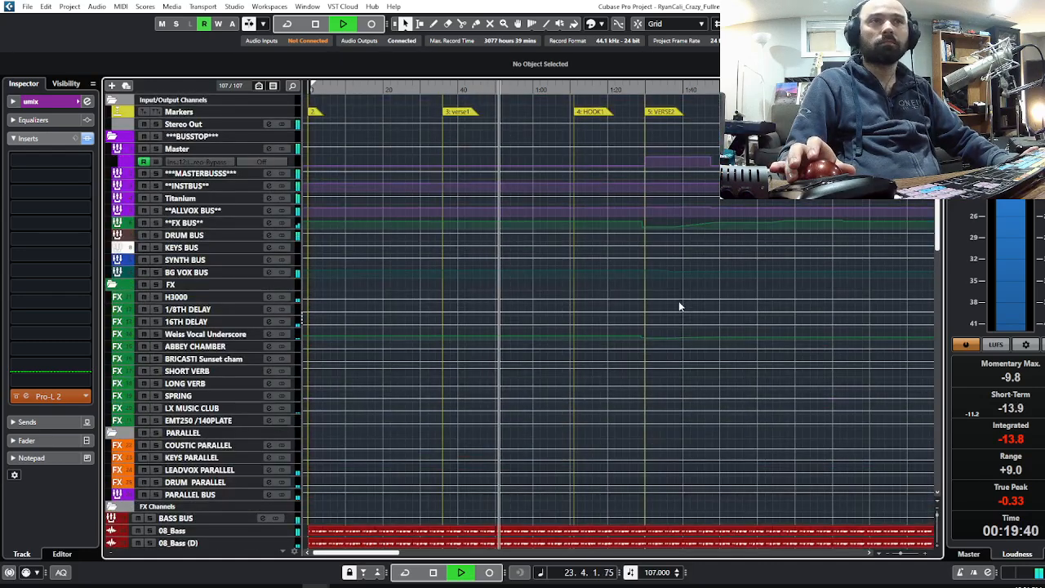
scroll(678, 307, "down", 5)
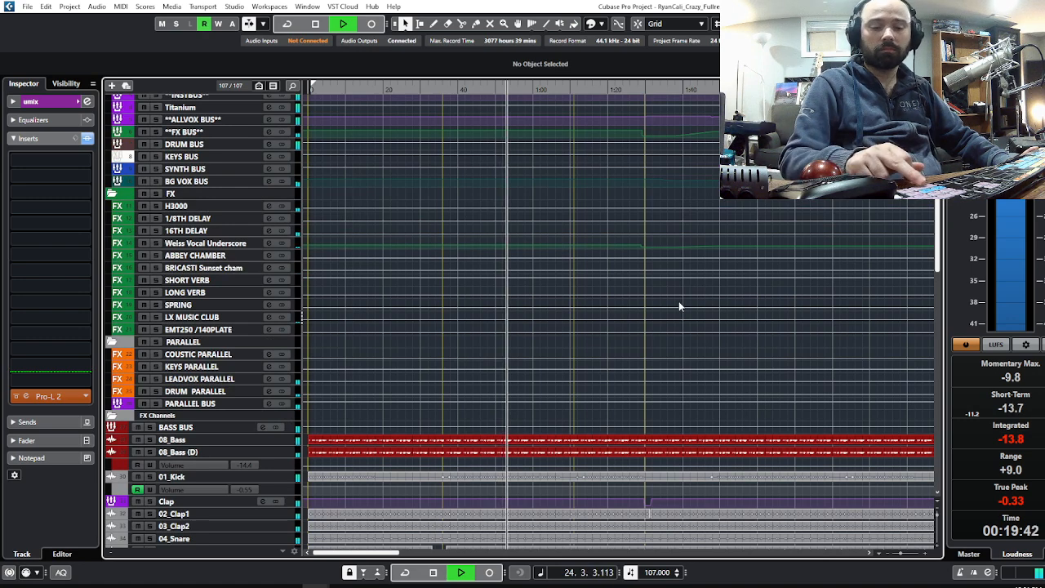
key("space")
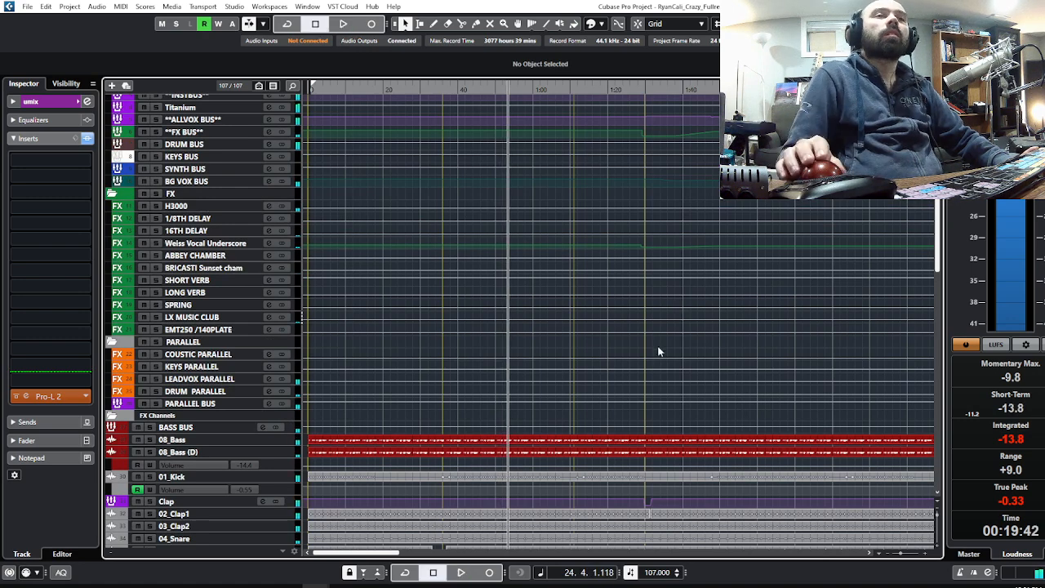
Step: Return the playhead to the beginning of the project and zoom the timeline in on the song's opening
left_click(466, 88)
key("Home")
key("h")
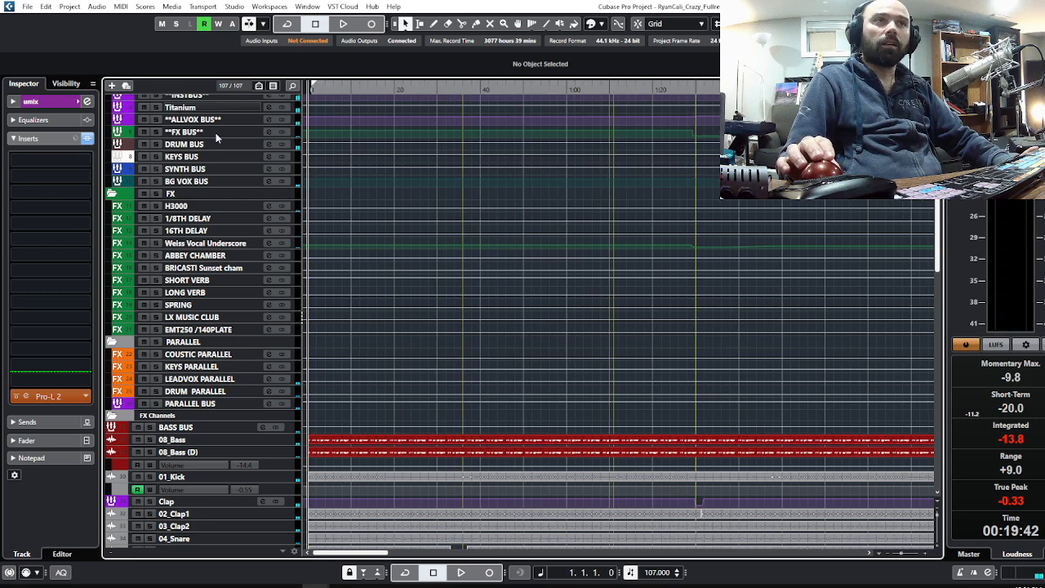
Step: Look over the mix session's tracks, from the FX and parallel channels through drums, bass and backing vocals to the lead vocal
scroll(331, 257, "down", 10)
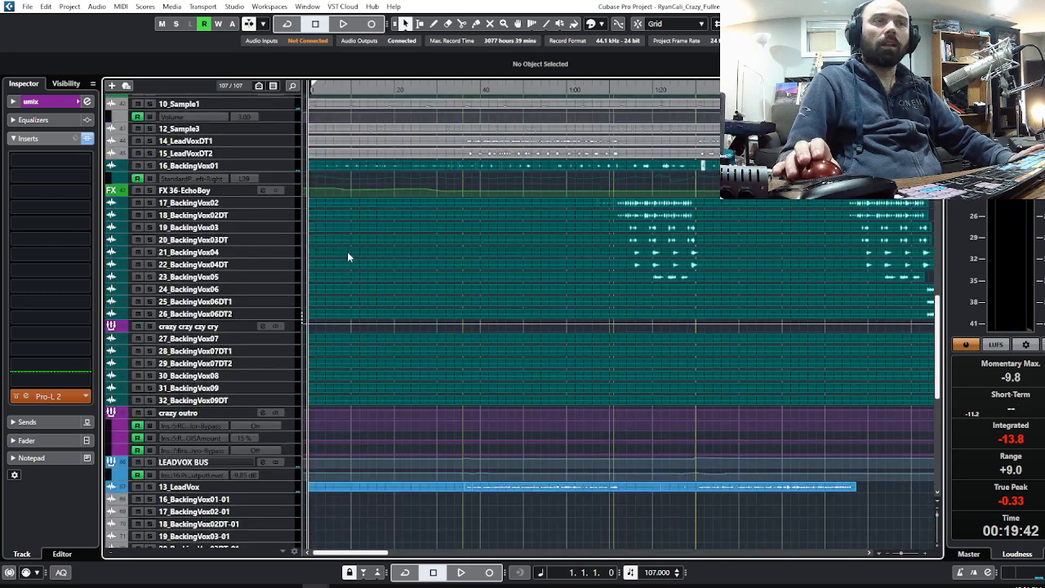
key("h")
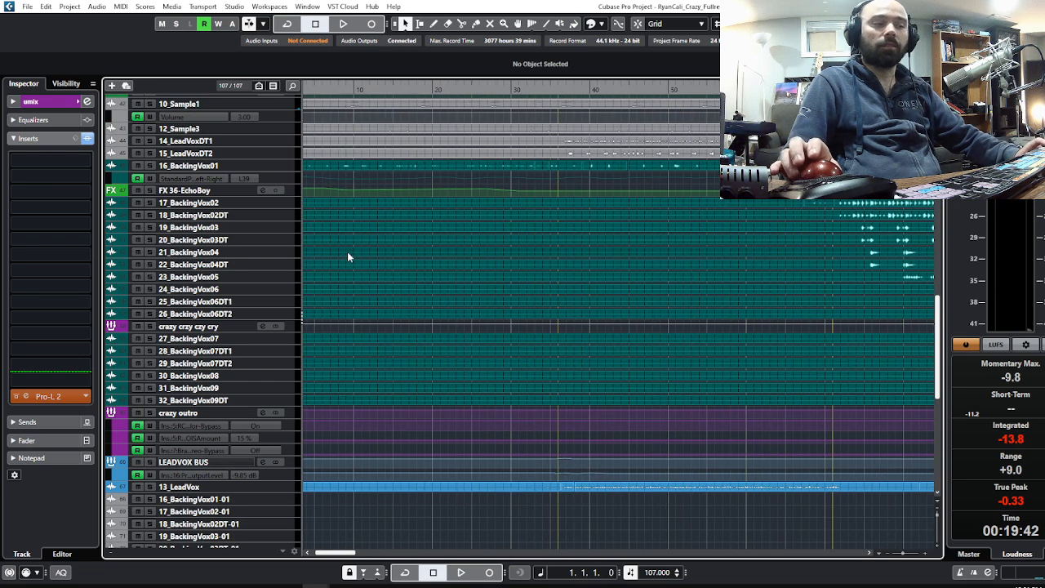
scroll(347, 312, "down", 5)
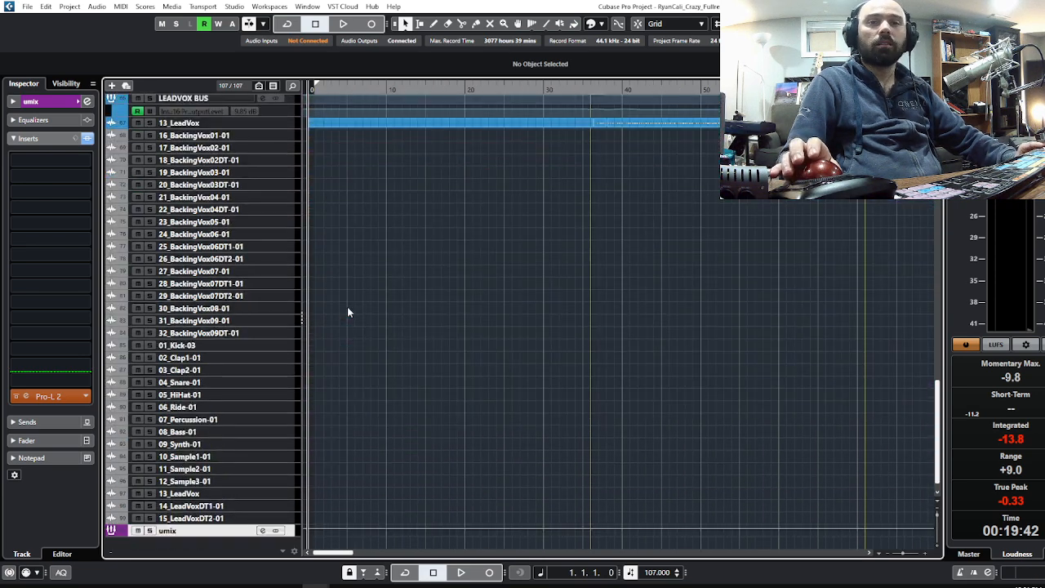
scroll(347, 312, "up", 8)
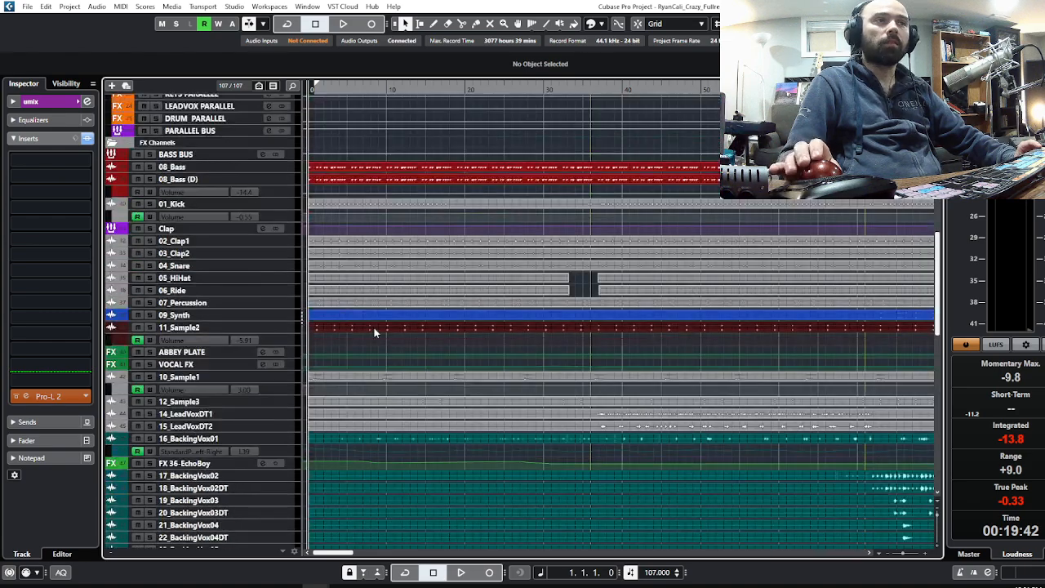
scroll(375, 332, "down", 6)
scroll(376, 335, "up", 2)
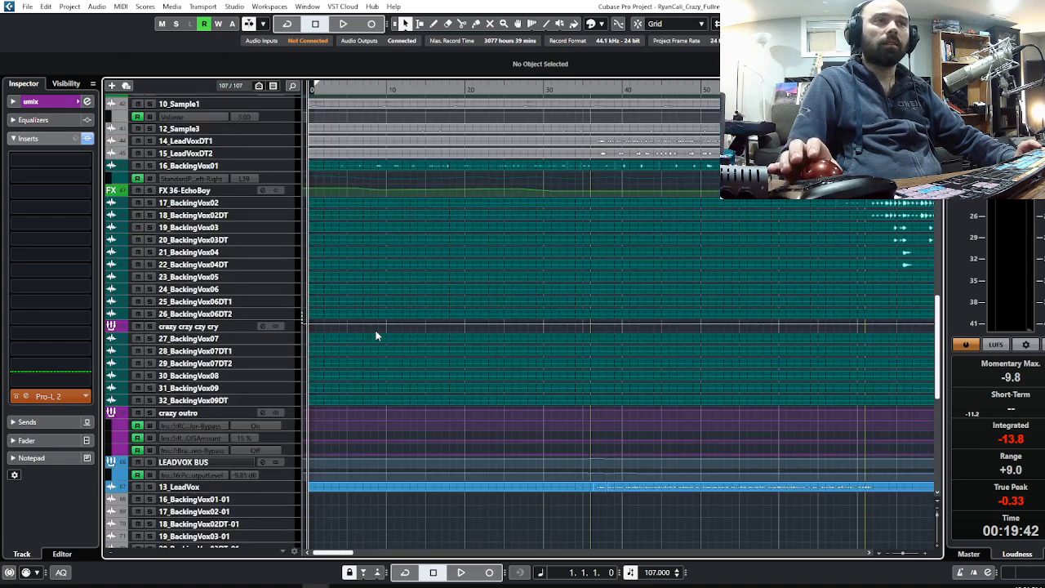
scroll(377, 335, "up", 3)
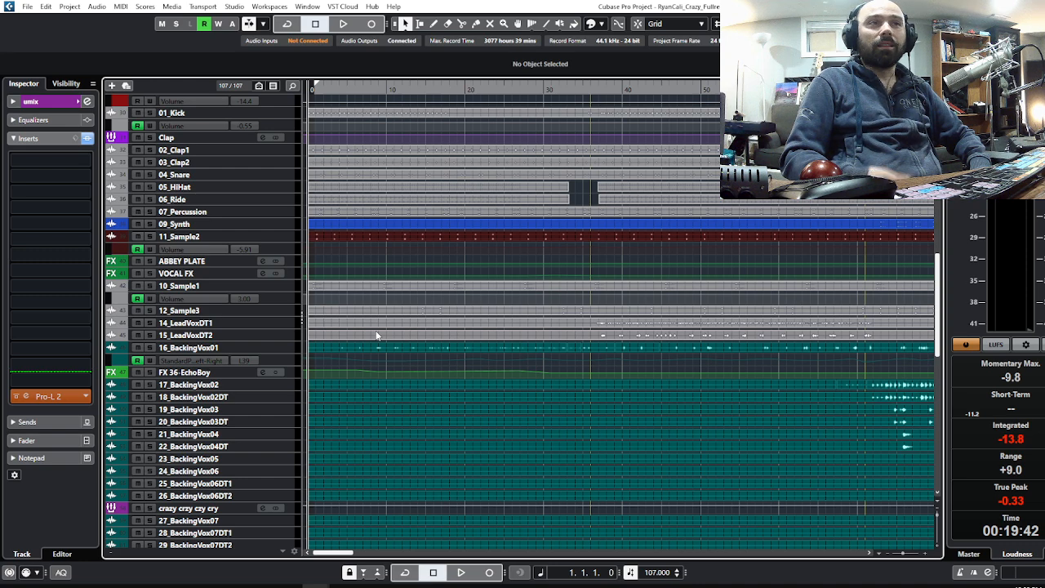
scroll(602, 271, "down", 10)
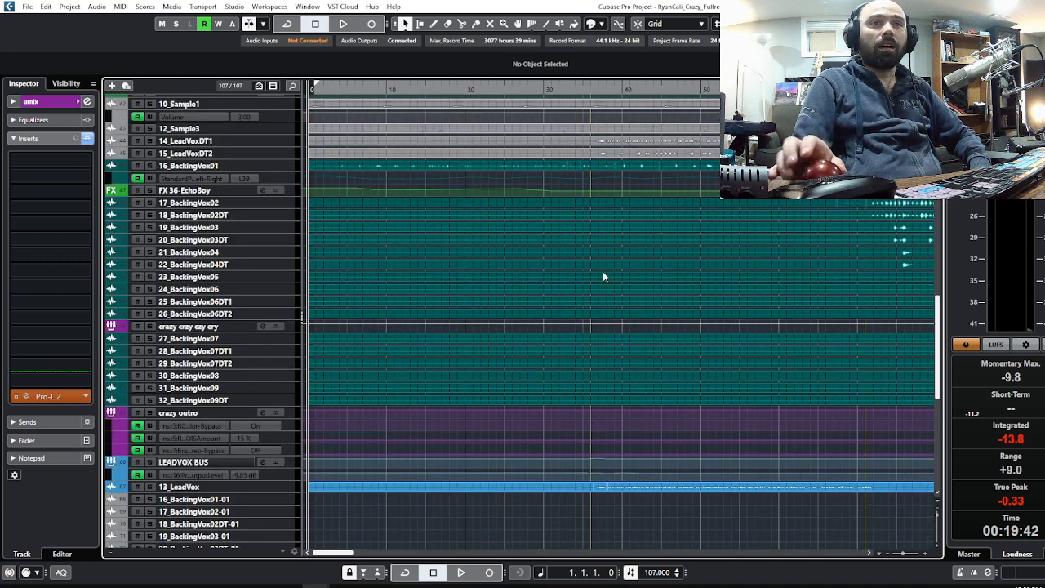
scroll(562, 320, "up", 15)
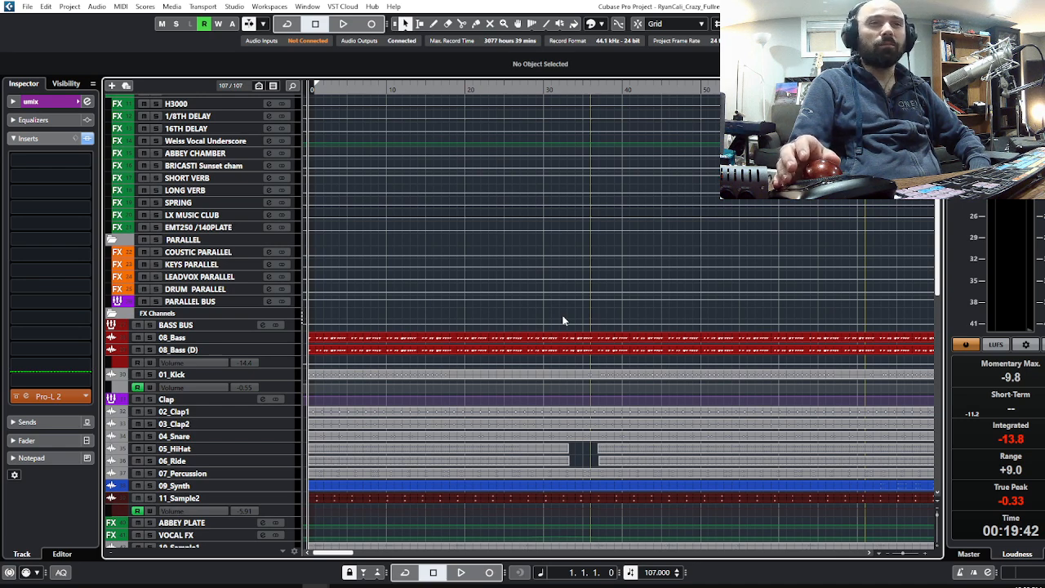
scroll(562, 320, "down", 6)
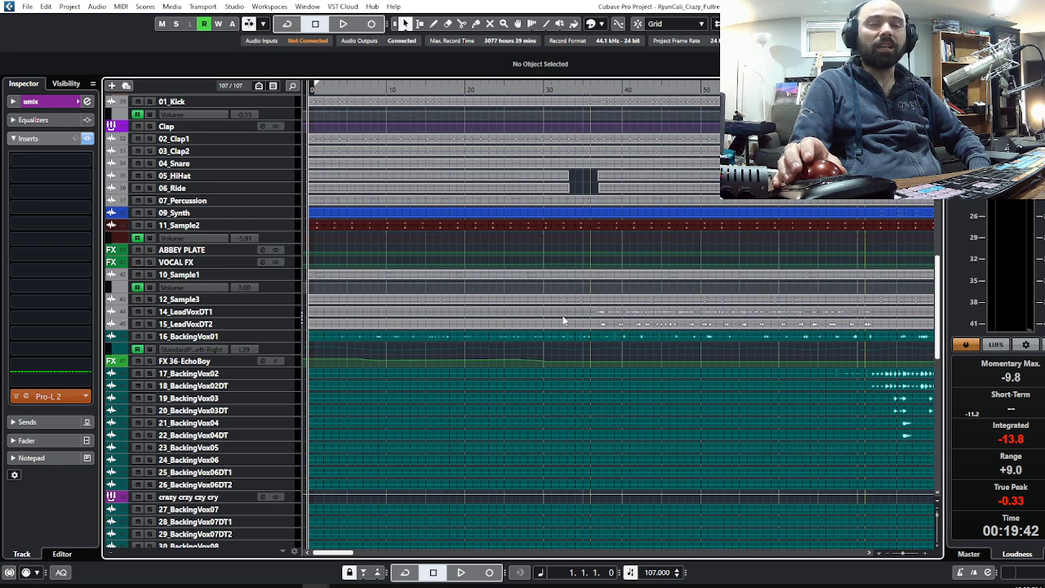
scroll(560, 326, "down", 6)
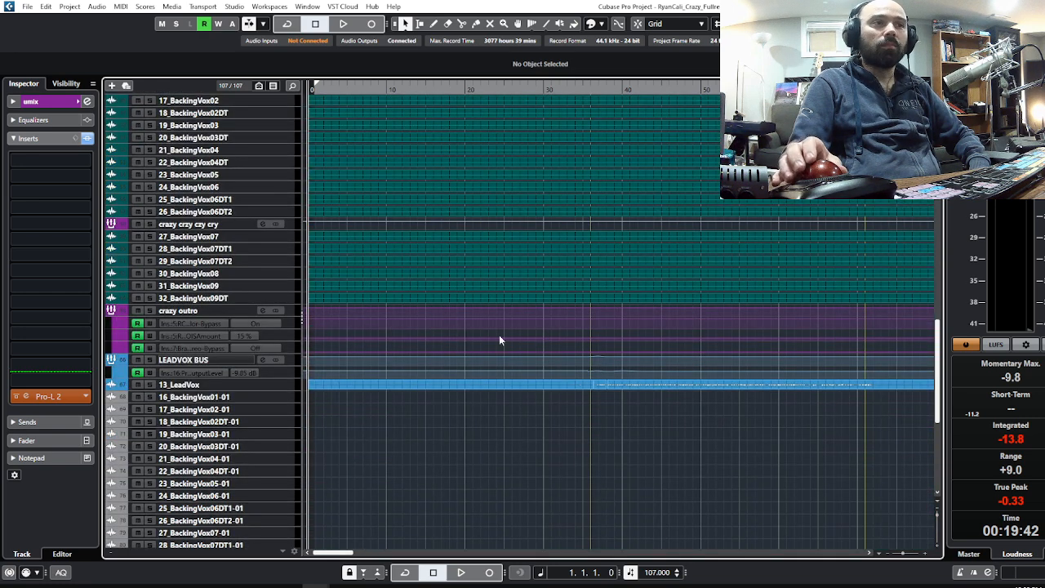
Step: Select and enlarge the 13_LeadVox track, and place the playhead just before its first vocal phrase, around ruler mark 32
left_click(237, 384)
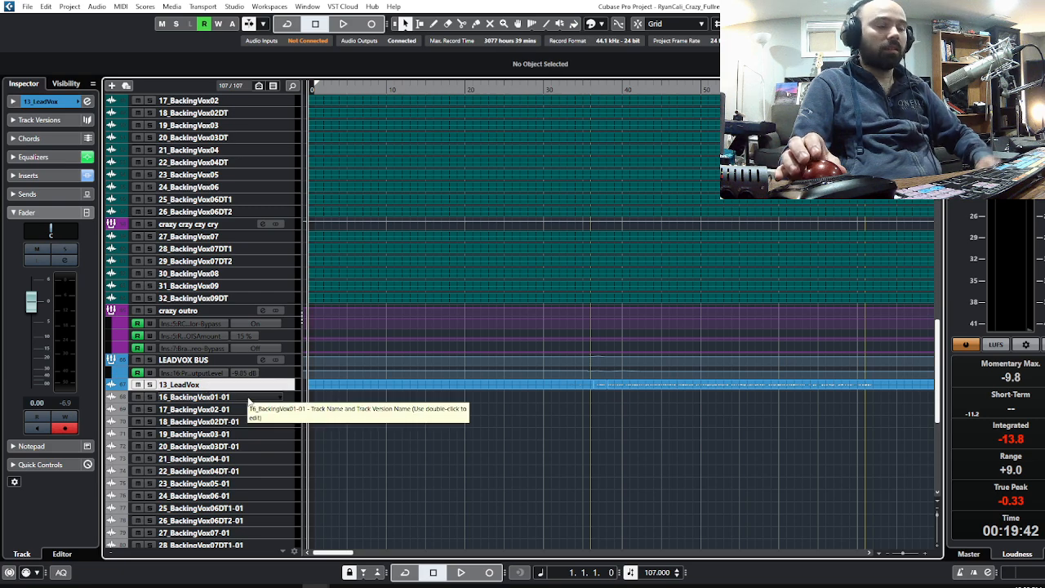
key("ctrl+grave")
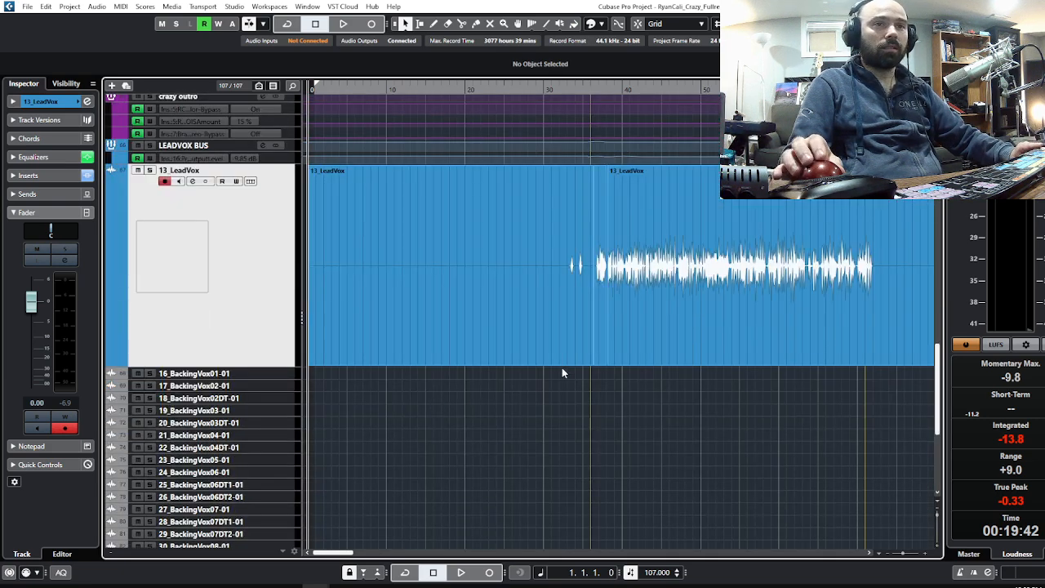
key("h")
scroll(653, 289, "down", 2)
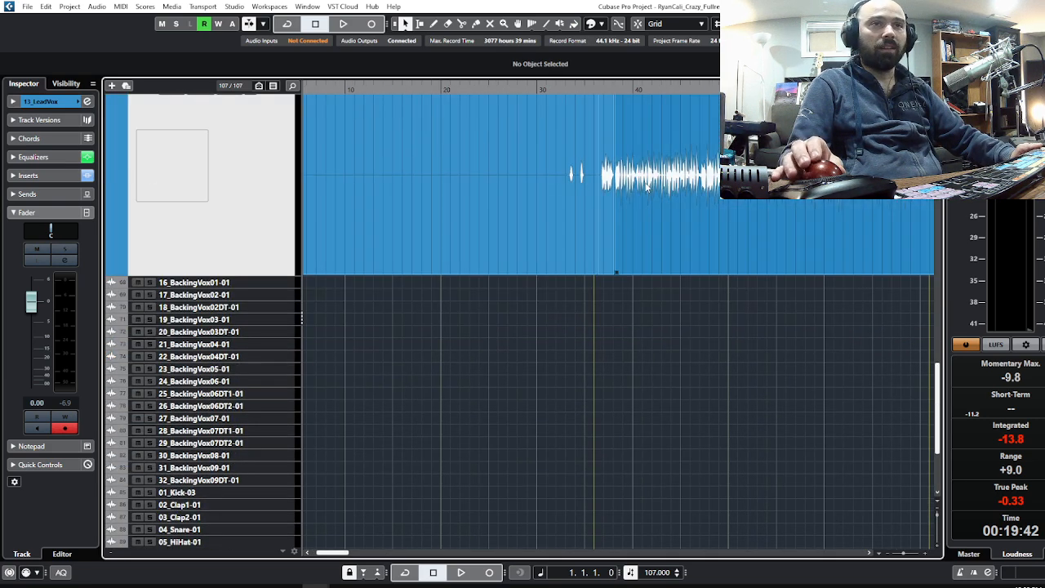
left_click_drag(610, 96, 560, 95)
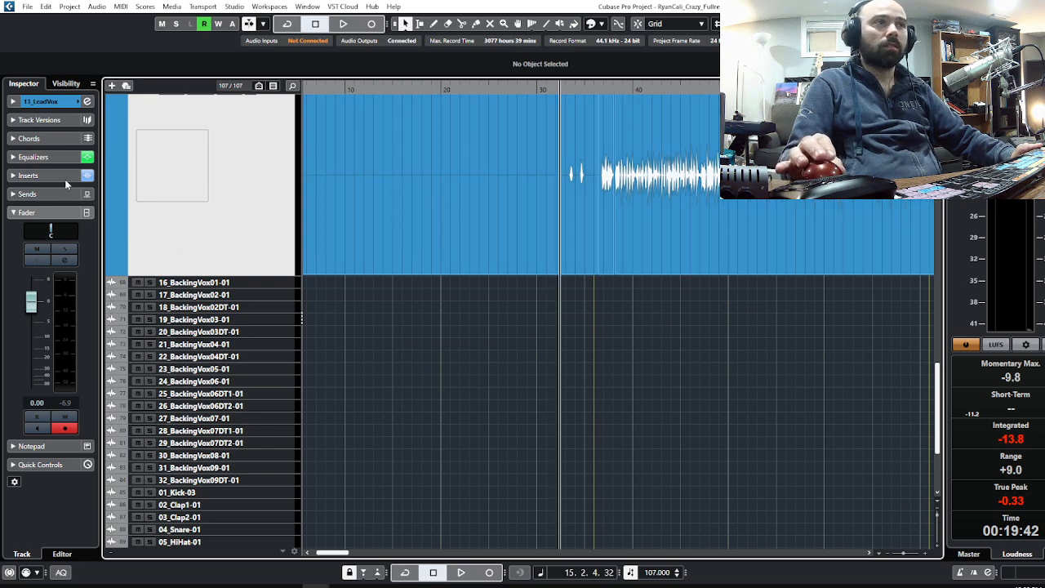
Step: Examine the RX 8 Voice De-noise settings among the 13_LeadVox inserts, and close the plug-in
left_click(62, 176)
left_click(45, 229)
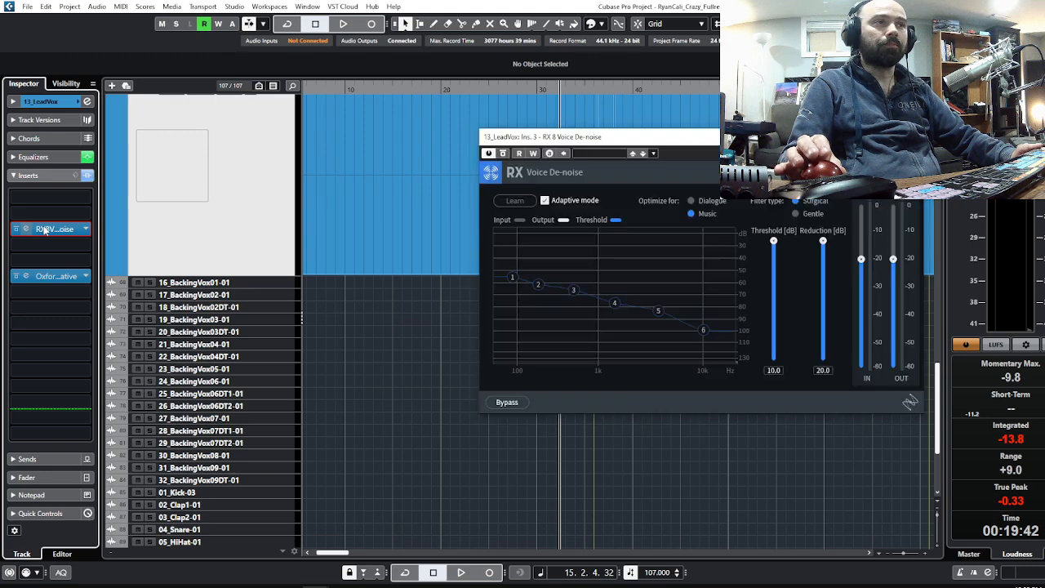
left_click_drag(686, 140, 560, 173)
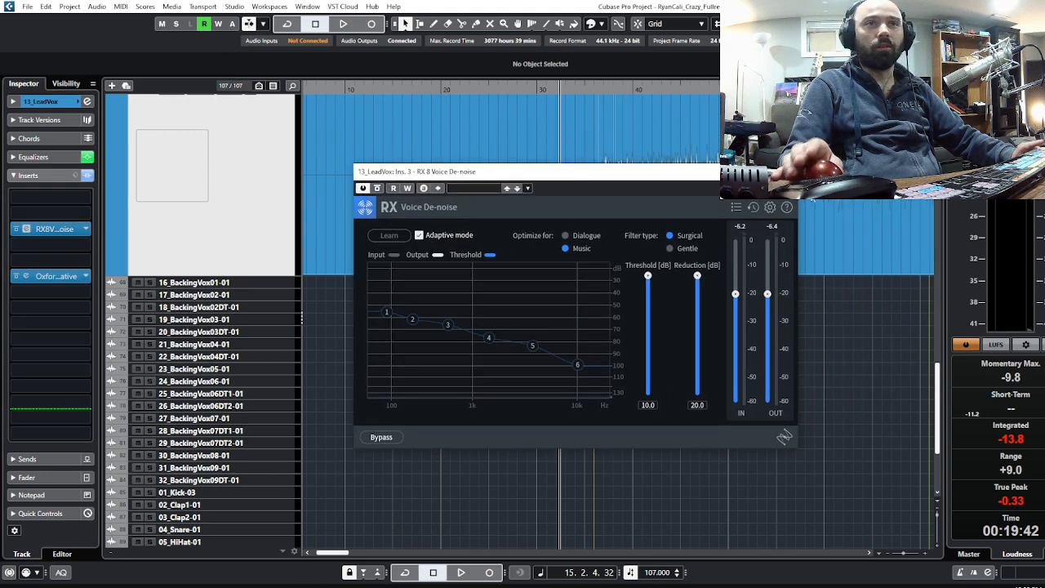
left_click(796, 171)
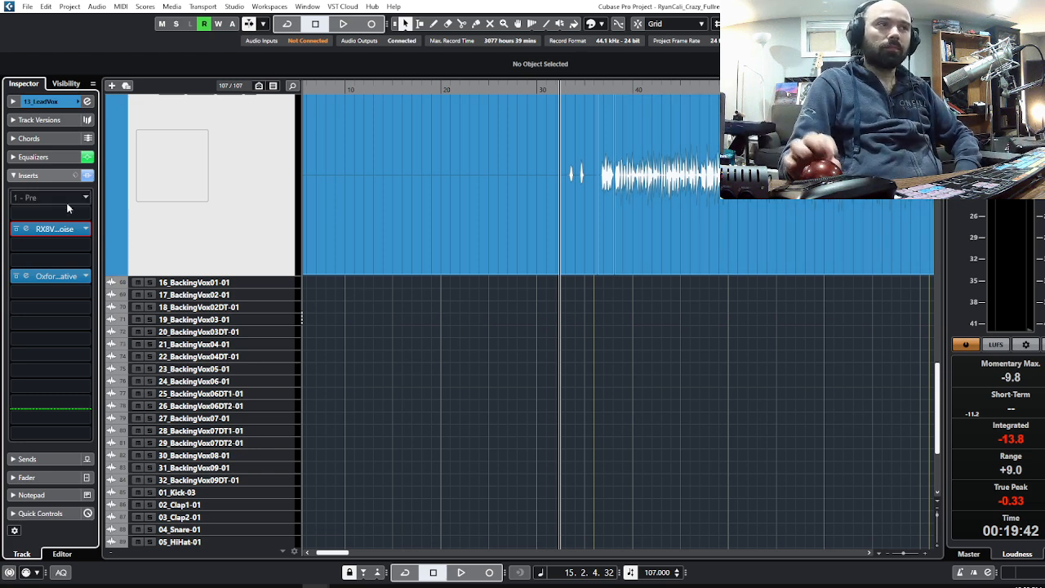
left_click(40, 233)
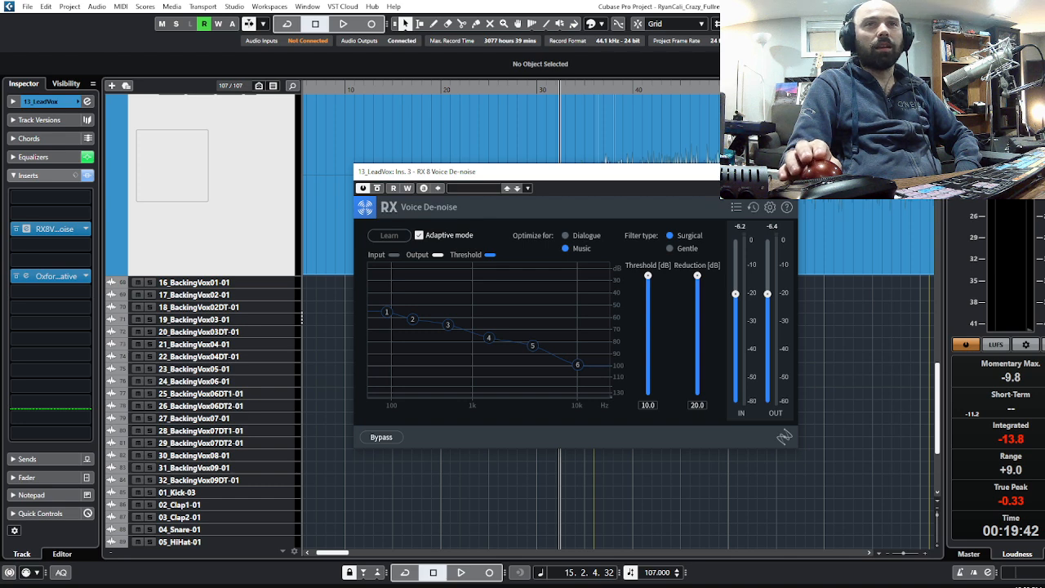
left_click(793, 172)
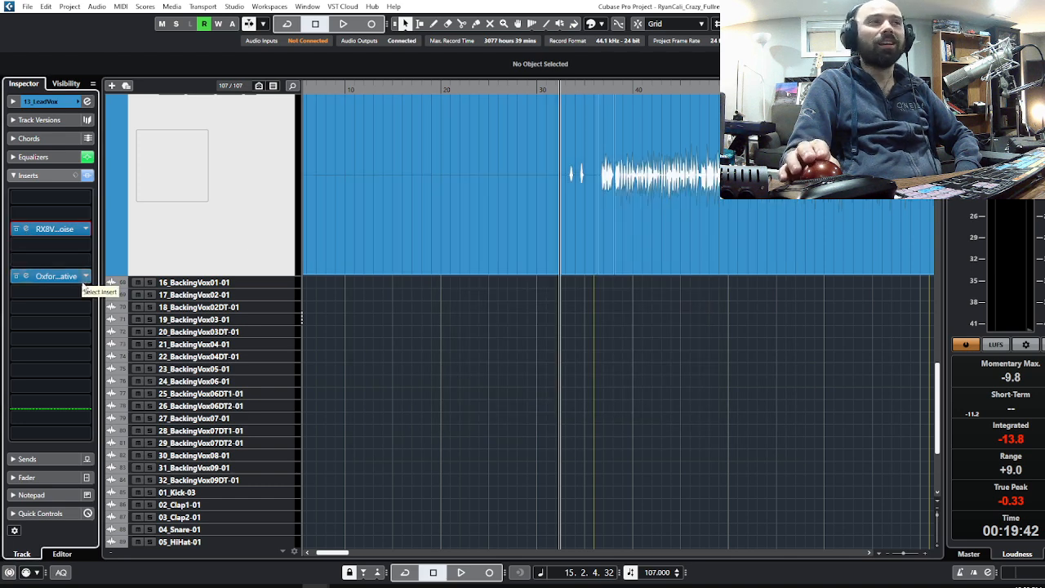
Step: Examine the Oxford Inflator settings on the 13_LeadVox track, and close the plug-in
left_click(50, 278)
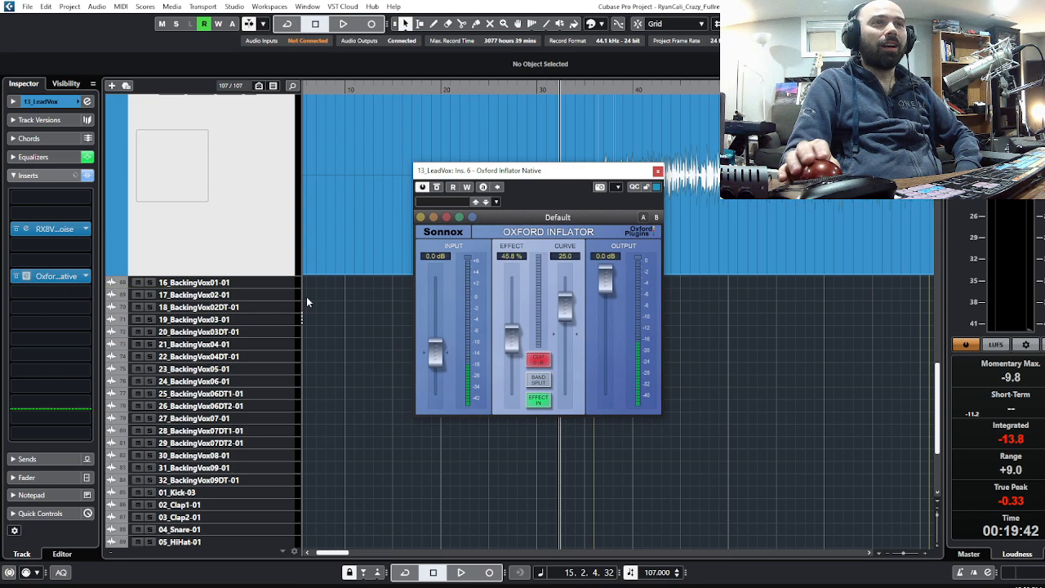
mouse_move(614, 175)
left_mouse_down()
mouse_move(589, 181)
mouse_move(593, 198)
mouse_move(611, 226)
mouse_move(644, 228)
mouse_move(601, 206)
mouse_move(620, 178)
left_mouse_up()
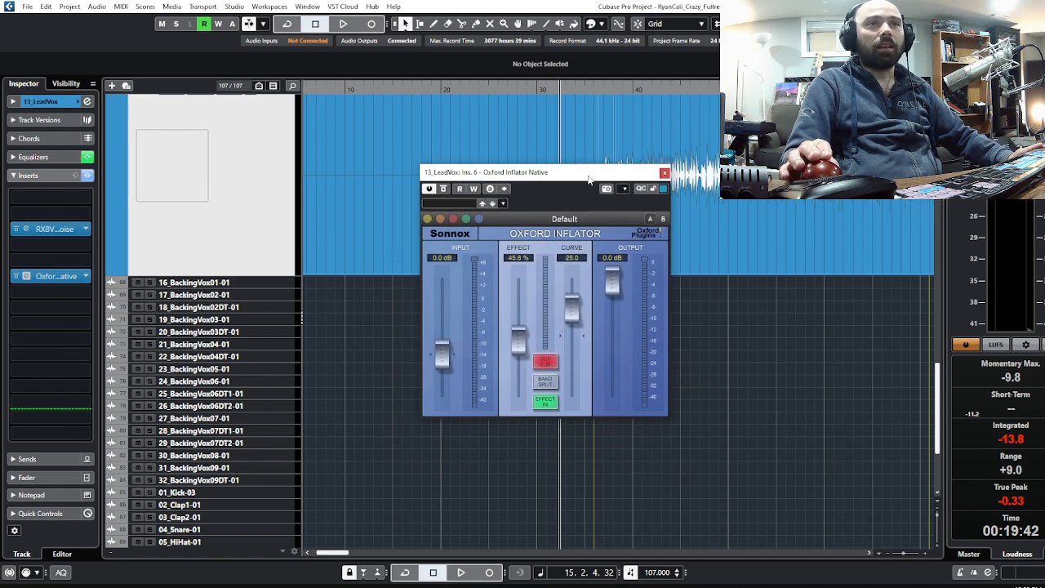
left_click_drag(590, 179, 505, 239)
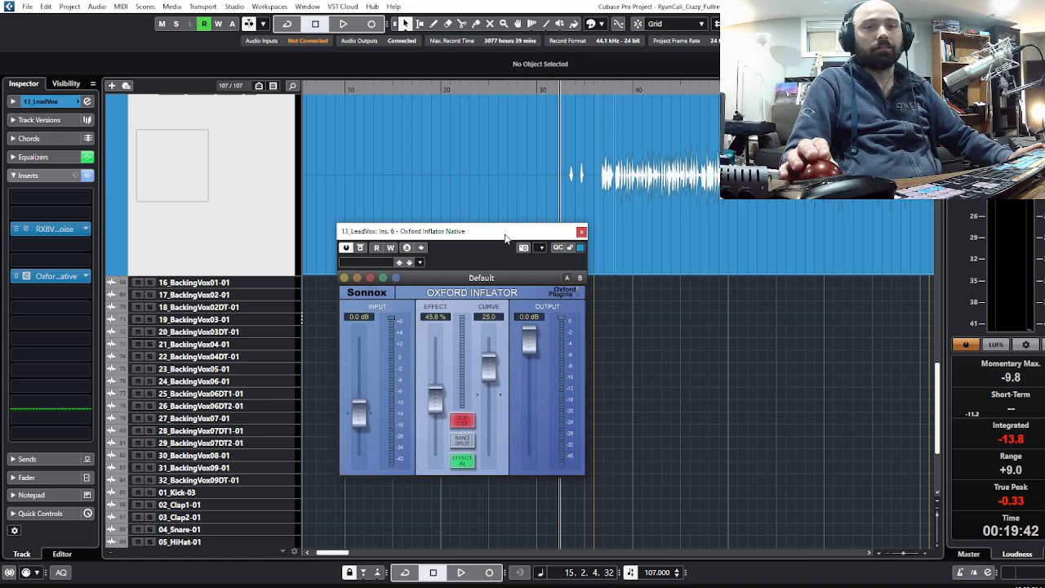
left_click(580, 231)
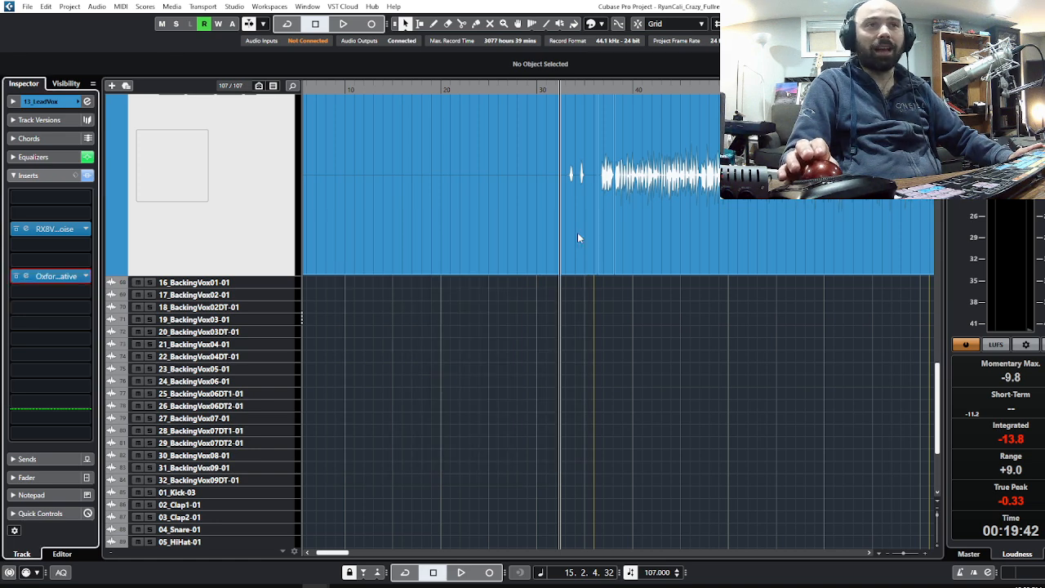
scroll(513, 441, "up", 2)
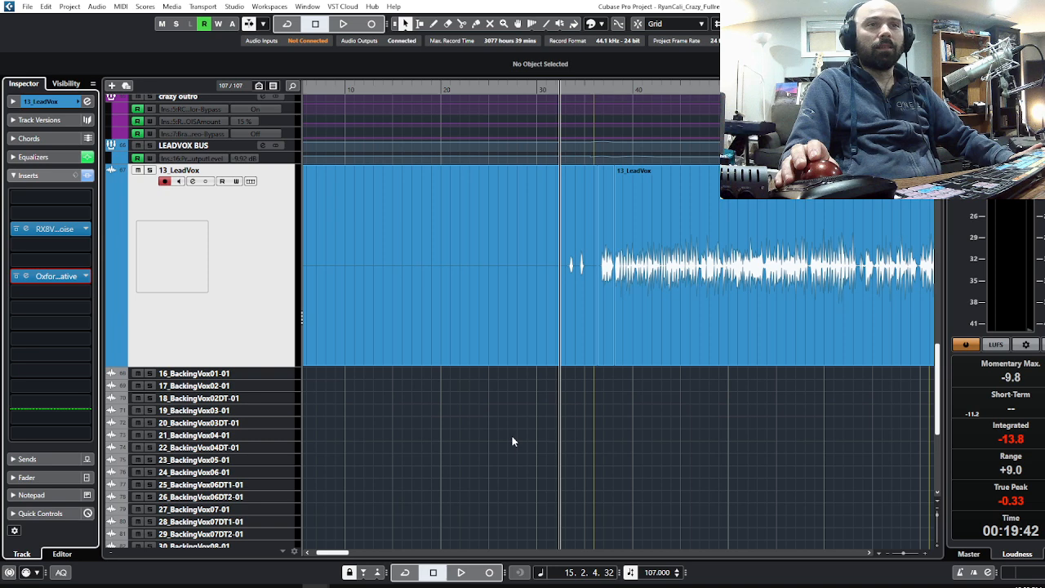
Step: Review the 13_LeadVox equalizer bands and pre-filter in its channel settings, and close the channel settings
left_click(63, 157)
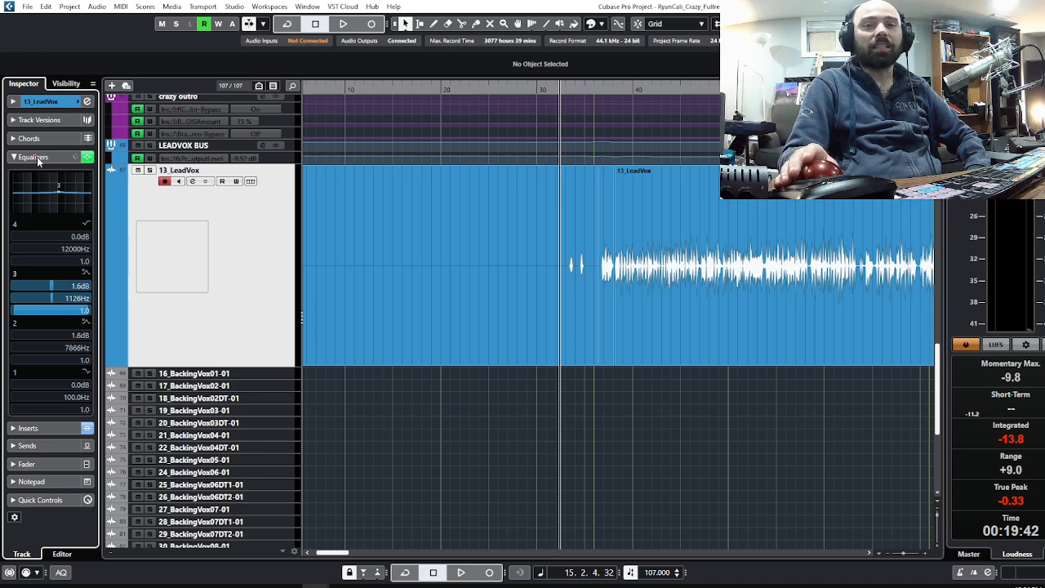
left_click(86, 102)
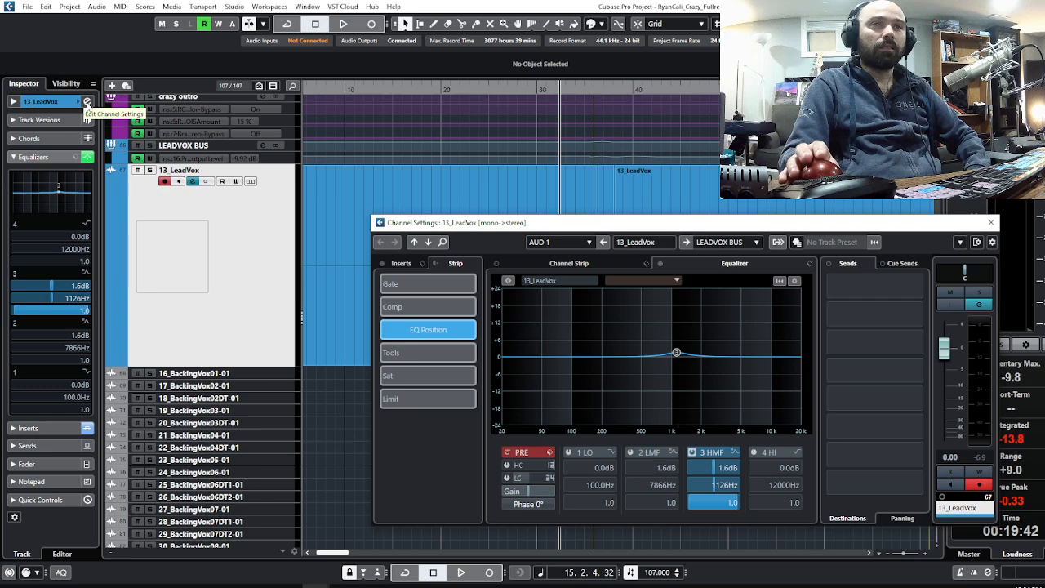
left_click(87, 102)
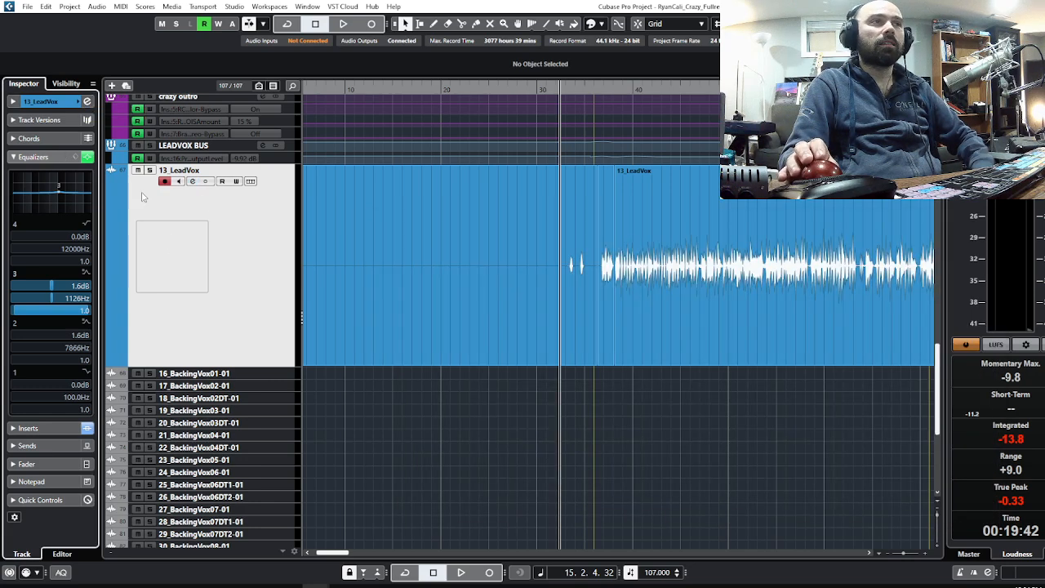
Step: Bypass the equalizer and the inserts on the 13_LeadVox track
left_click(13, 157)
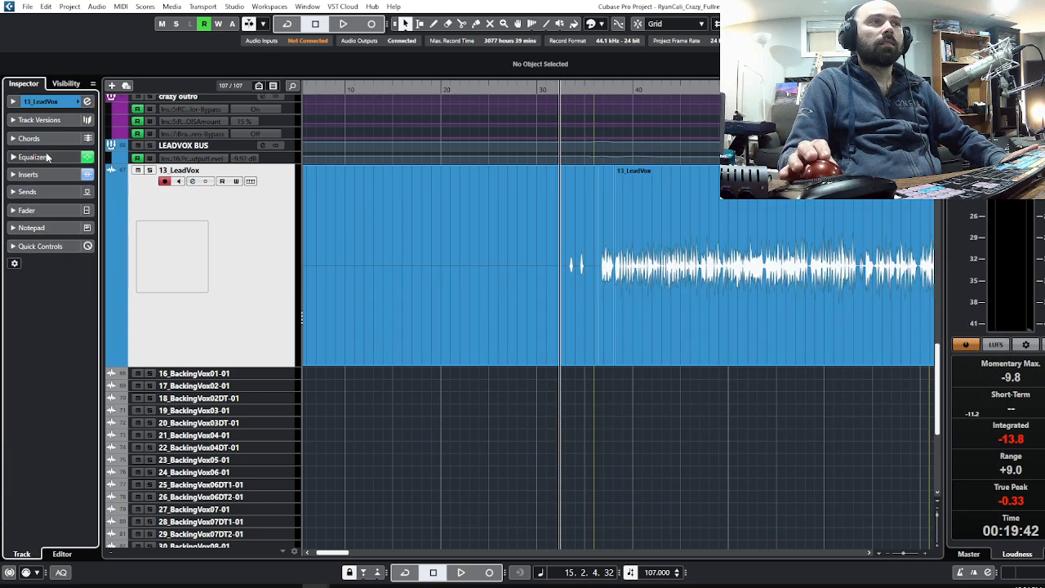
left_click(88, 158)
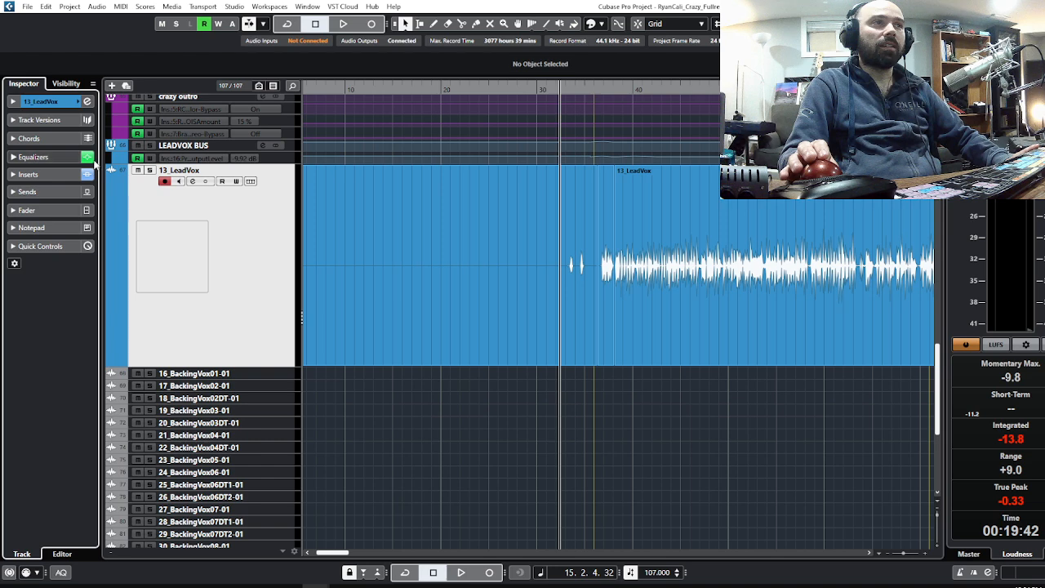
left_click(89, 161)
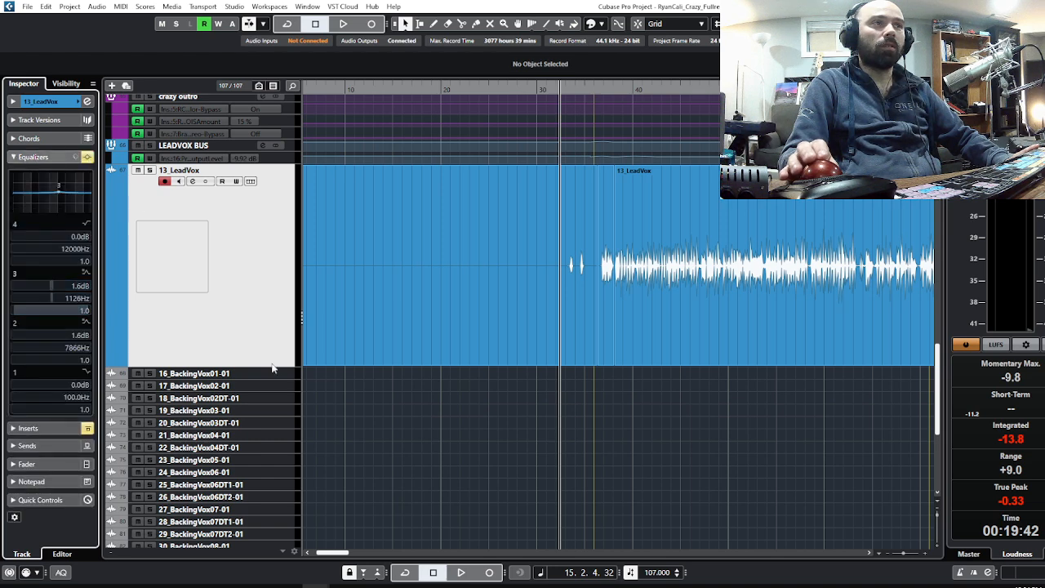
Step: Bypass the inserts, equalizer and sends on the LEADVOX BUS
left_click(211, 147)
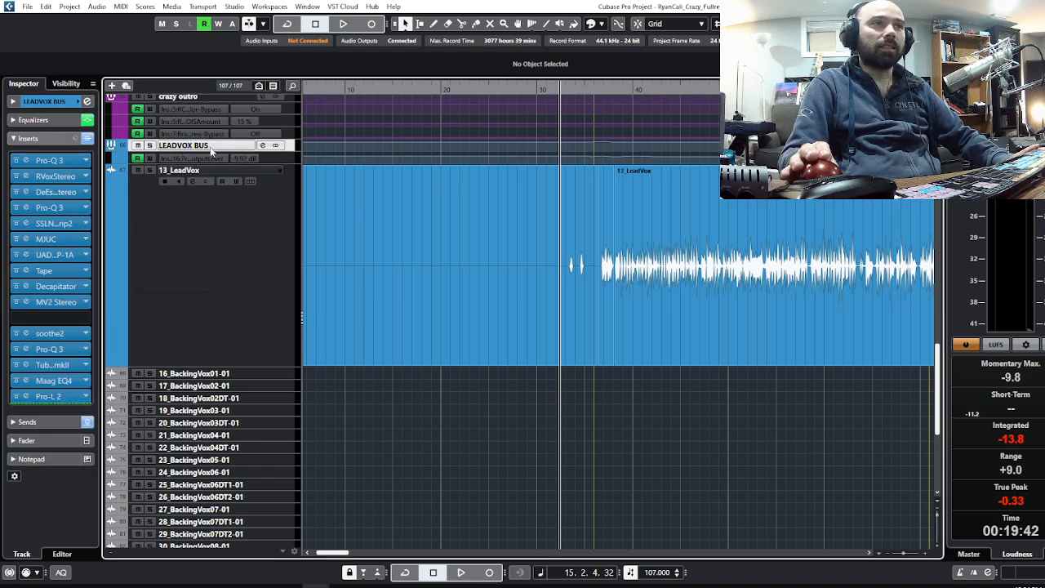
left_click(88, 138)
left_click(87, 120)
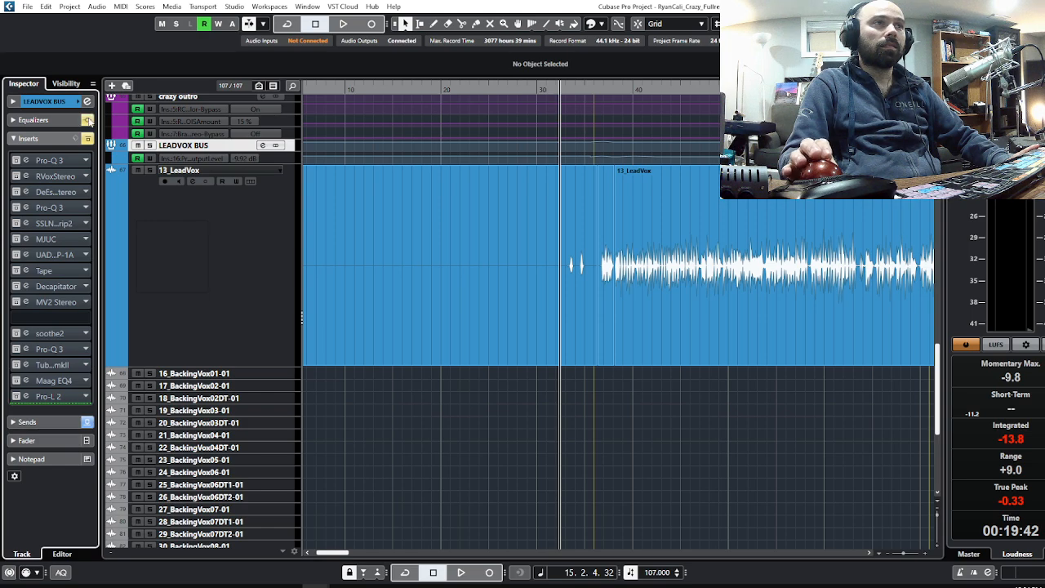
left_click(33, 138)
left_click(36, 120)
left_click(36, 120)
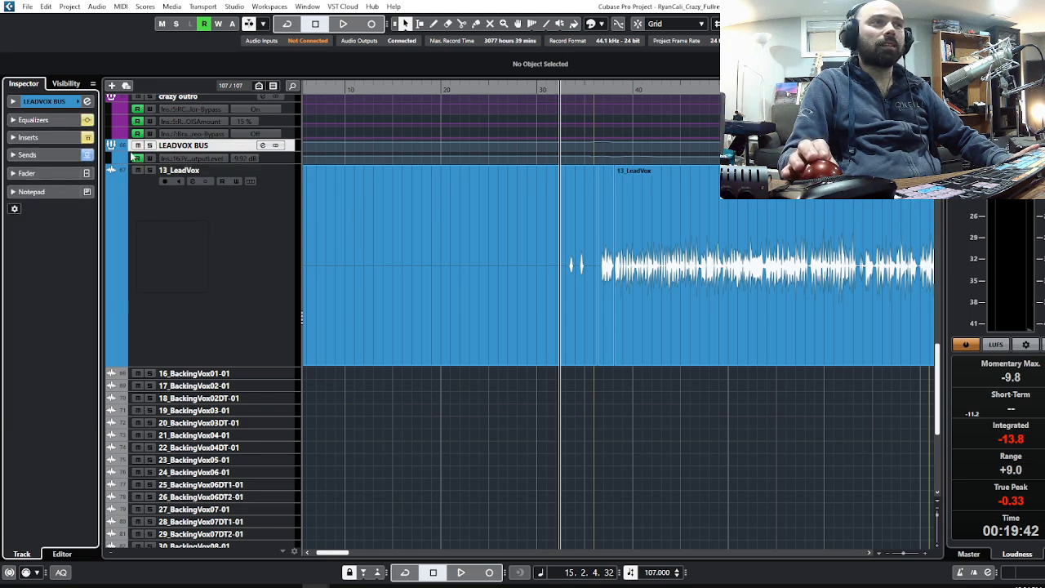
left_click(420, 208)
left_click(574, 145)
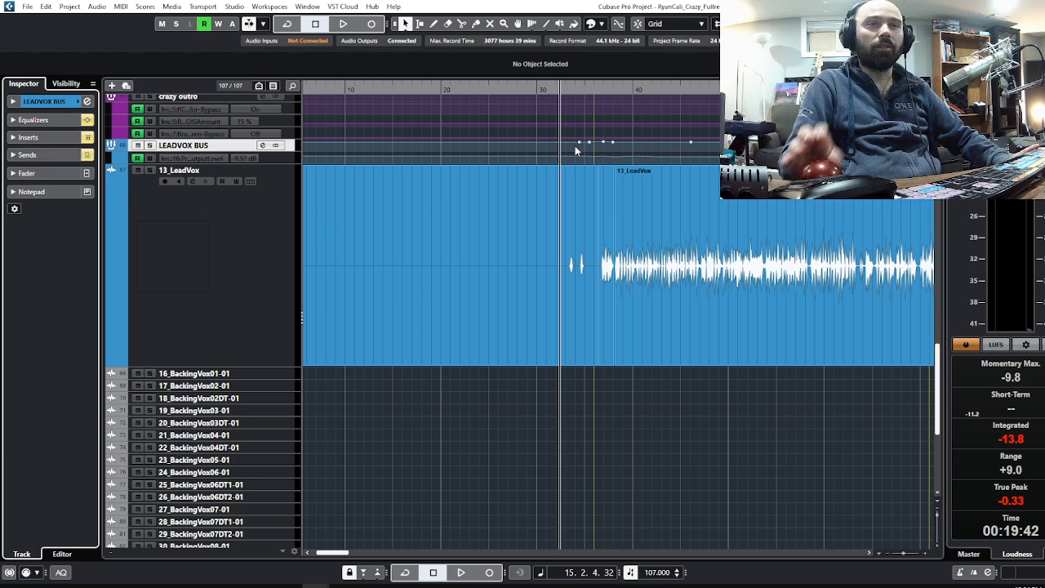
Step: Reposition the playhead just ahead of the first lead vocal phrase, and select the 13_LeadVox track
left_click(573, 89)
left_click_drag(556, 89, 555, 115)
left_click(148, 231)
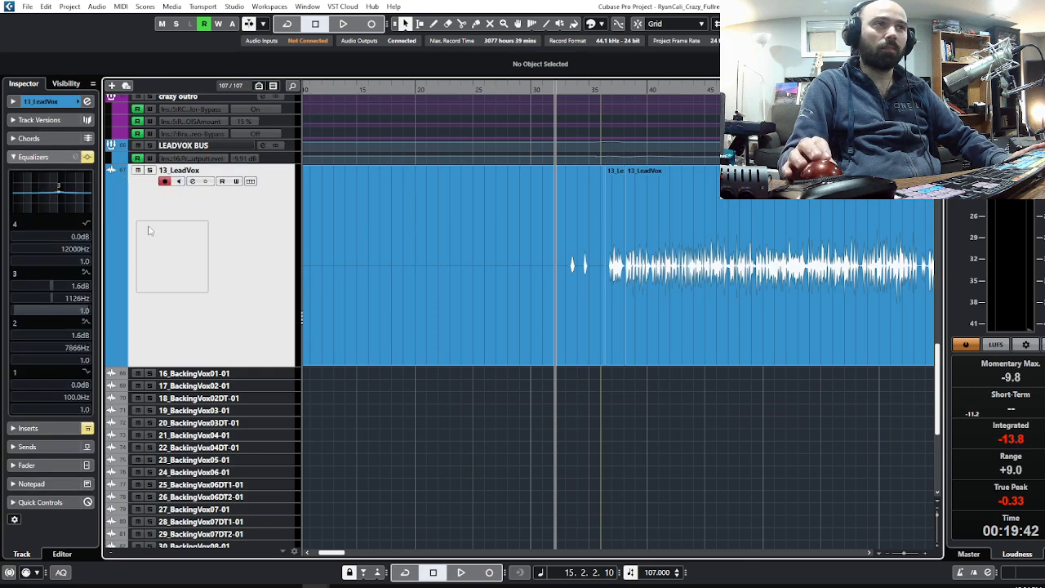
Step: Turn on cycle mode and play the soloed mixed 13_LeadVox track from about bar 17, ahead of the main vocal phrase
left_click(196, 147)
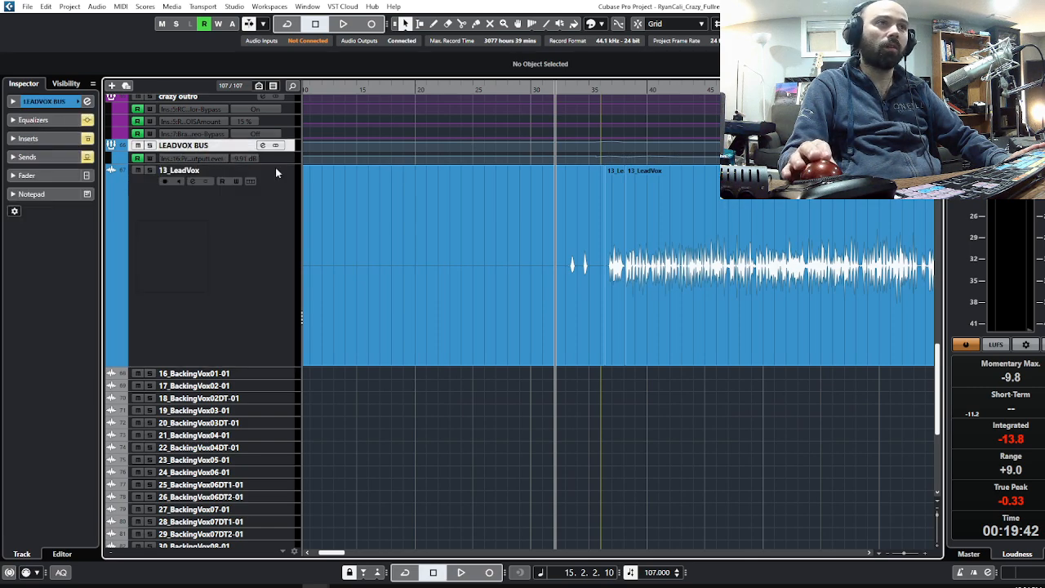
key("KP_Divide")
left_click(600, 89)
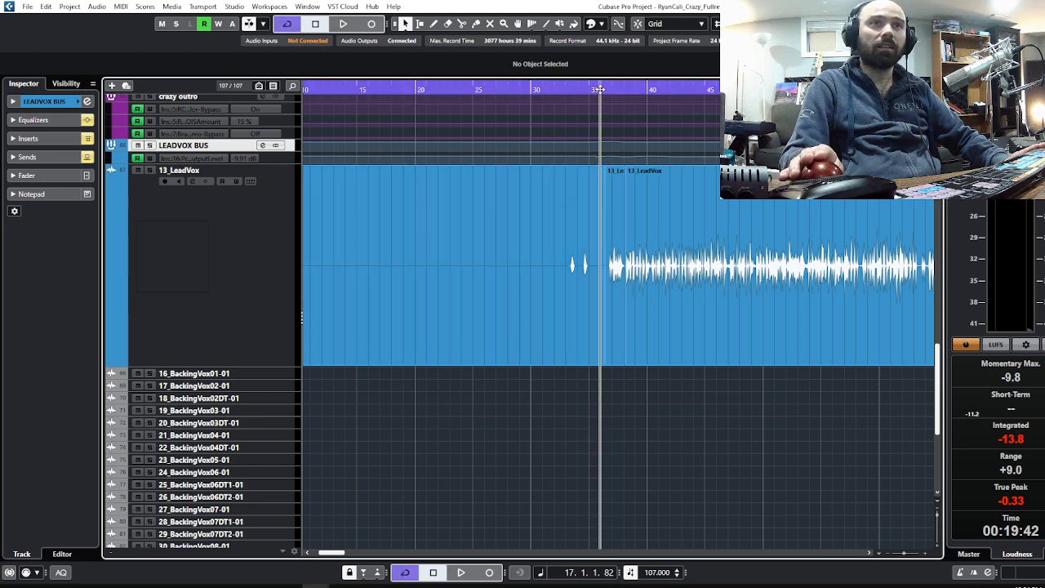
left_click(150, 170)
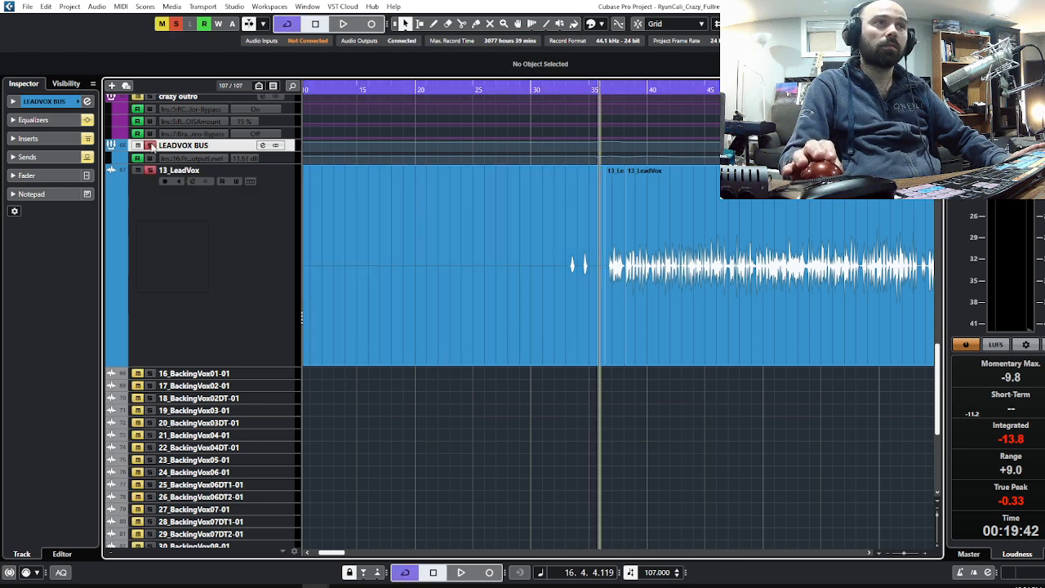
key("space")
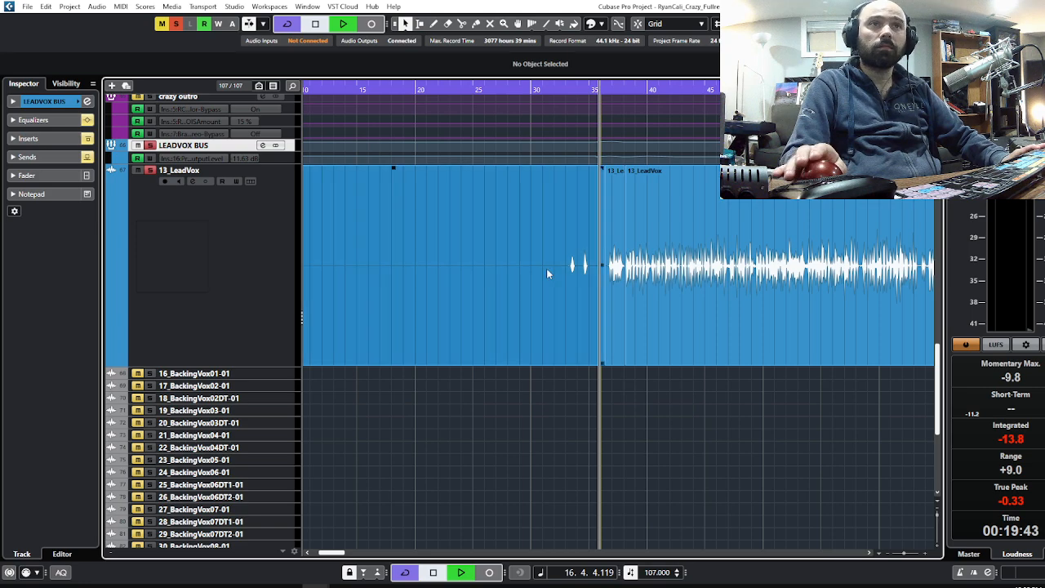
scroll(546, 268, "up", 2)
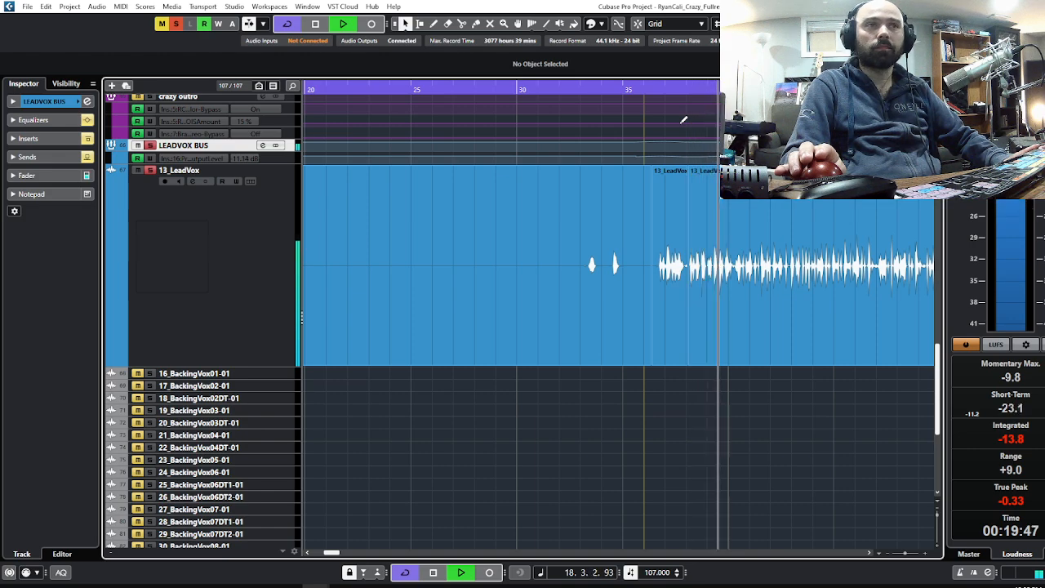
Step: Check the mixed 13_LeadVox channel settings while it plays, close them, and stop playback
left_click(145, 243)
left_click(87, 102)
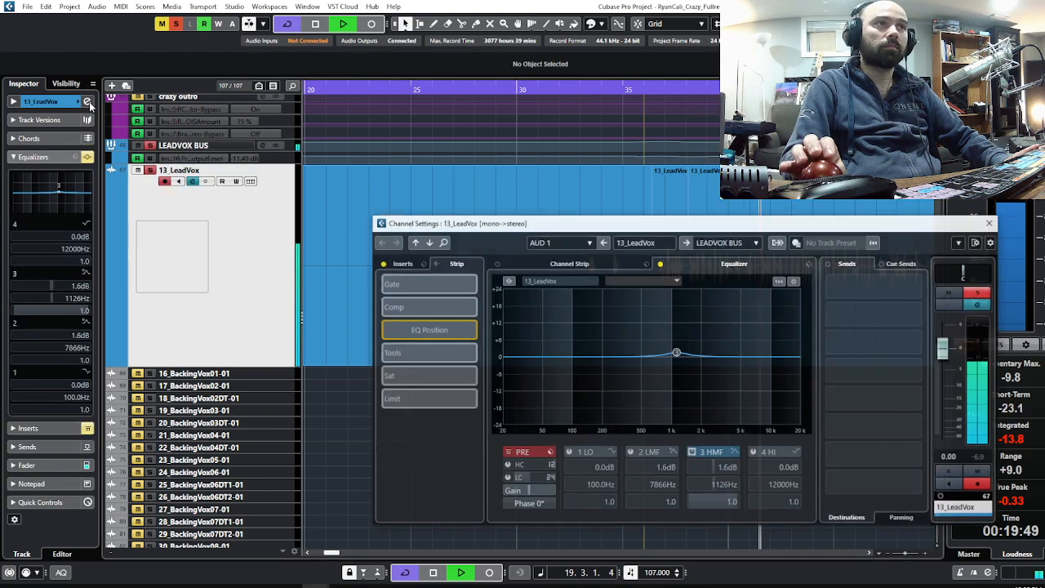
left_click(991, 222)
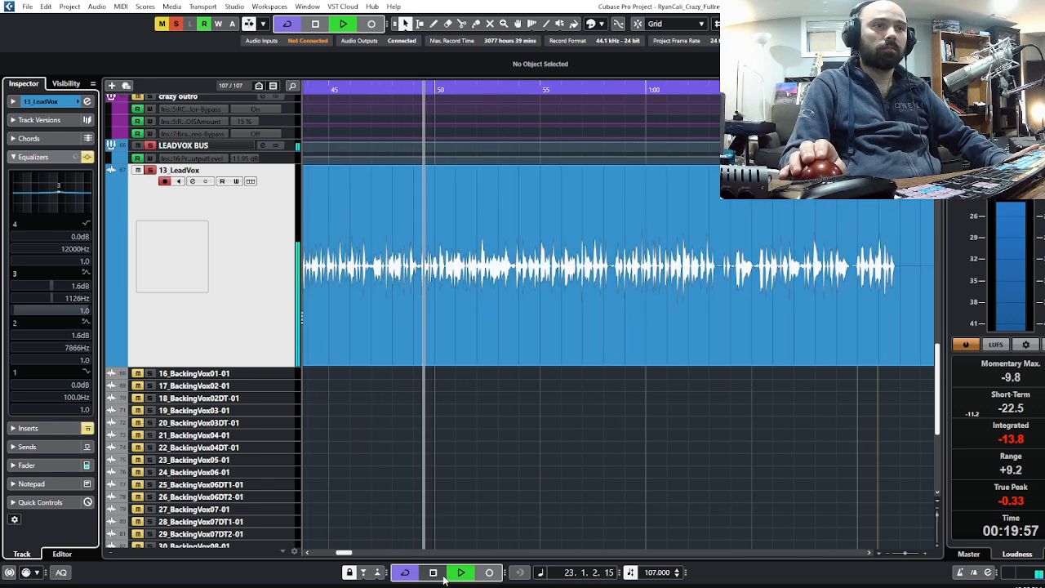
key("space")
Step: Review the LEADVOX BUS equalizer and sends in its channel settings, and close the channel settings
left_click(203, 147)
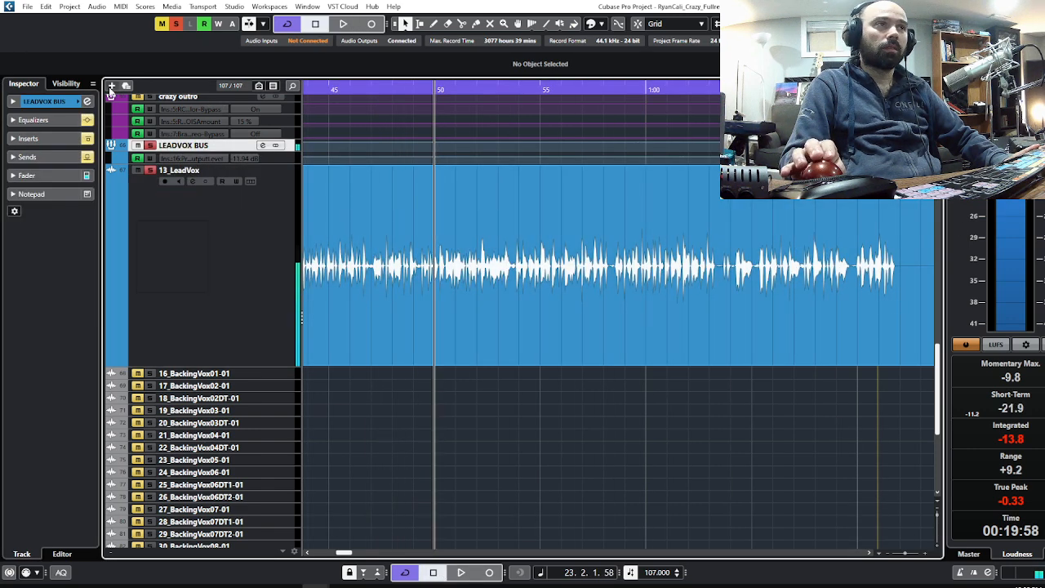
left_click(86, 100)
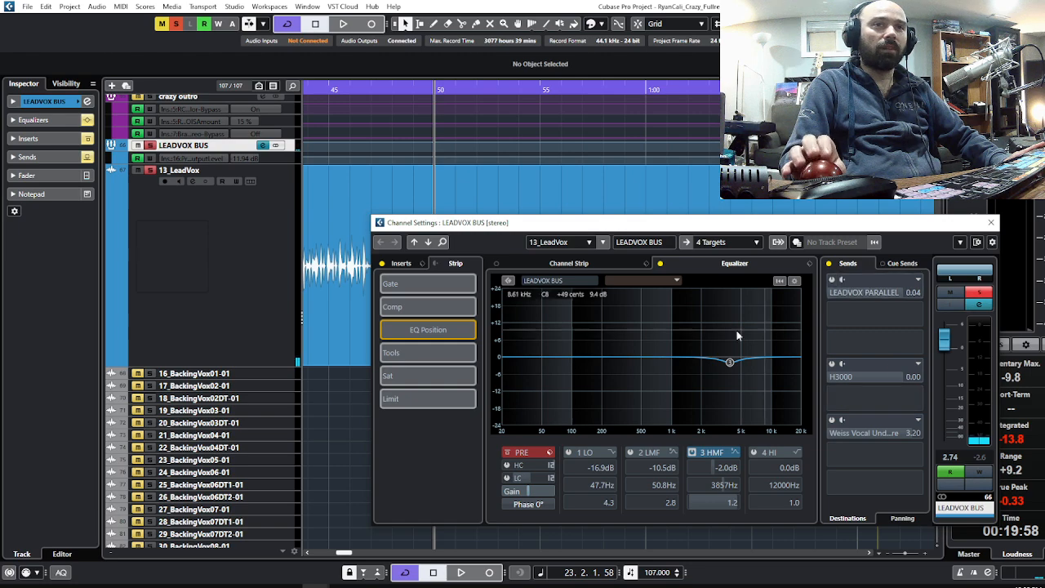
left_click(992, 222)
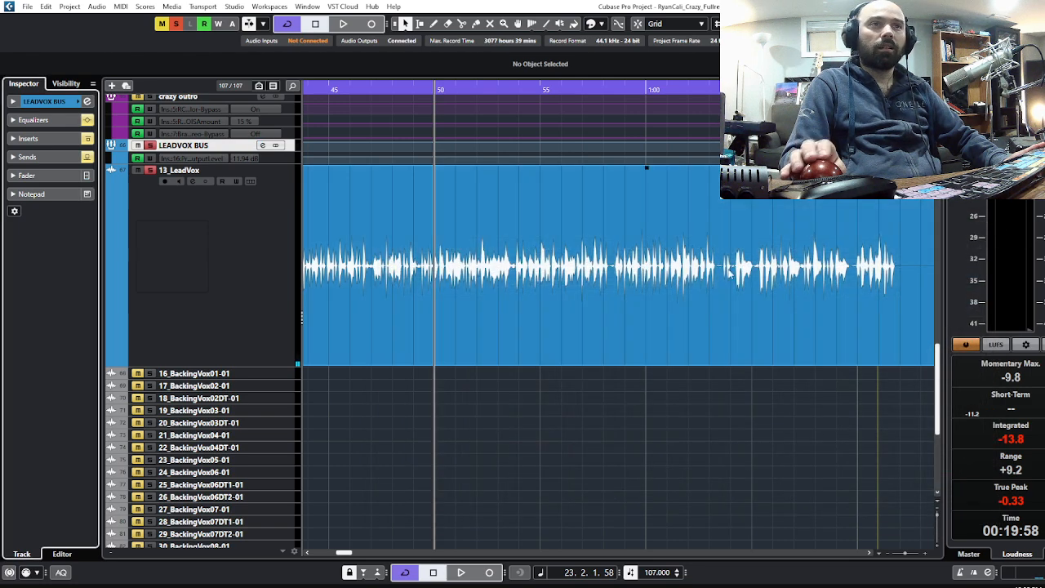
Step: Turn off solo on the LEADVOX BUS and the mixed 13_LeadVox track
key("g")
key("g")
key("g")
key("g")
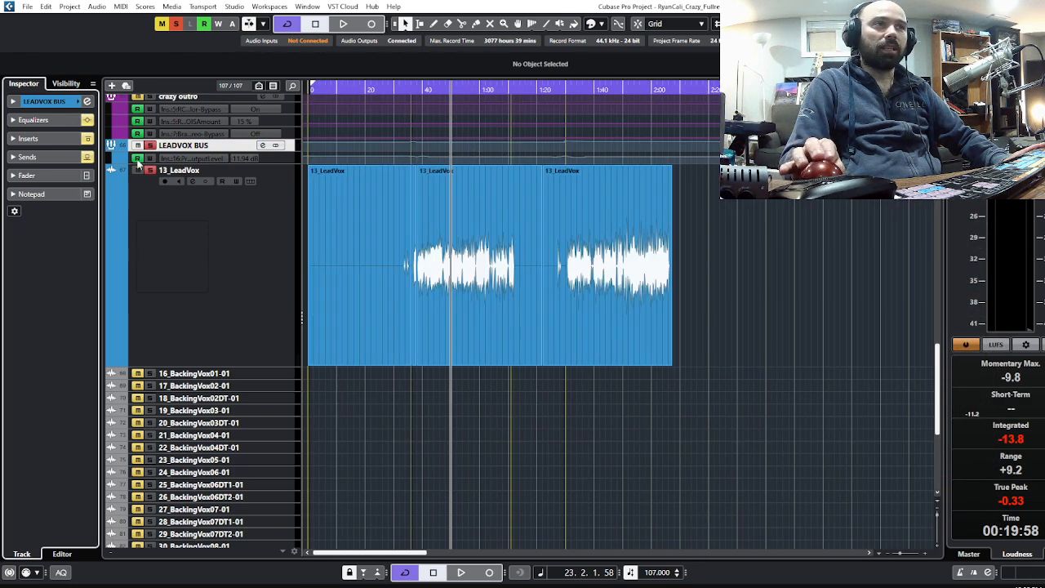
left_click(150, 146)
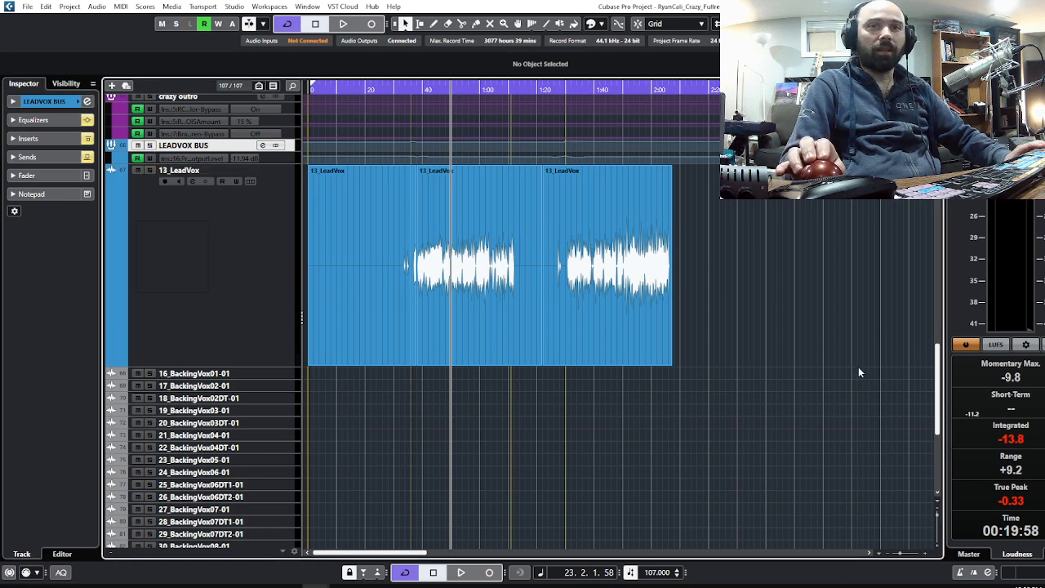
Step: Solo the raw 13_LeadVox track routed to umix, and start playback at the beginning of the raw clips
key("Down")
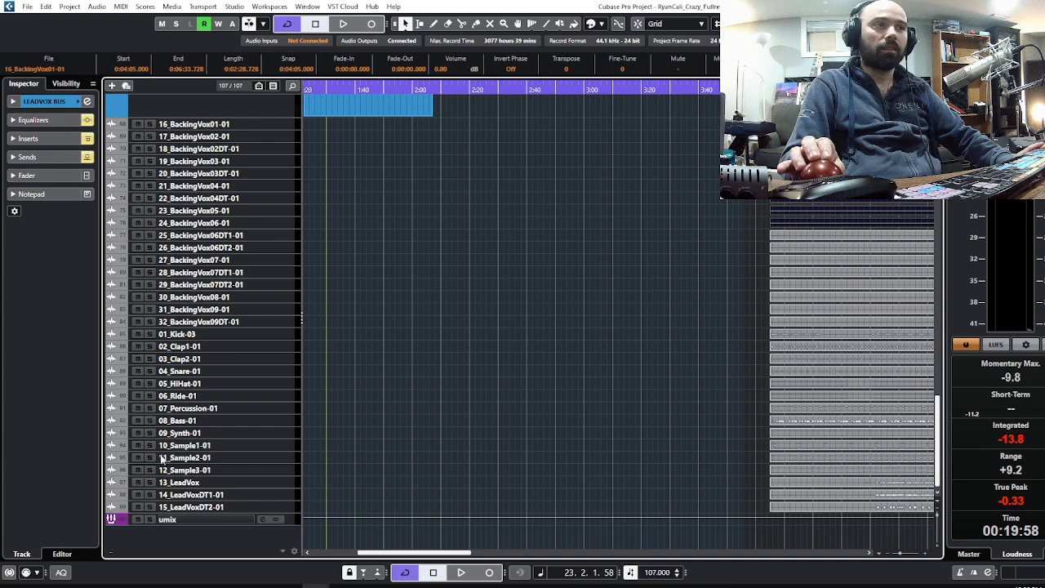
left_click(151, 482)
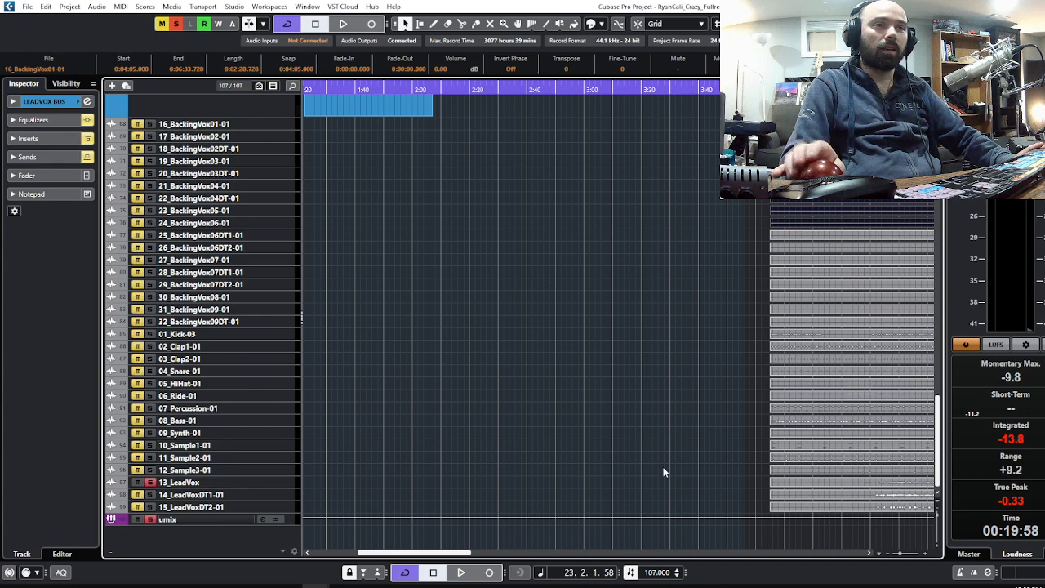
key("End")
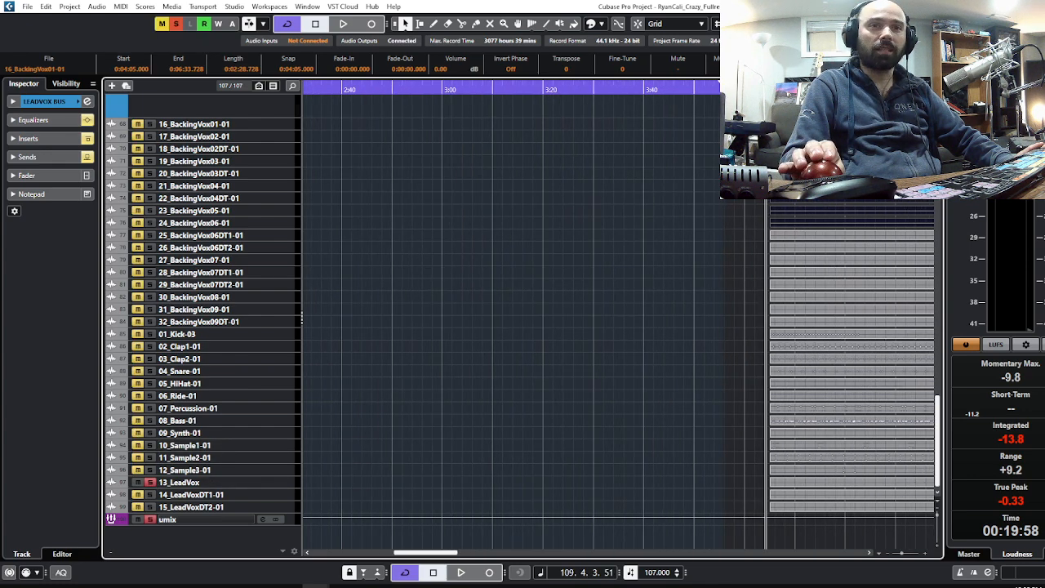
key("space")
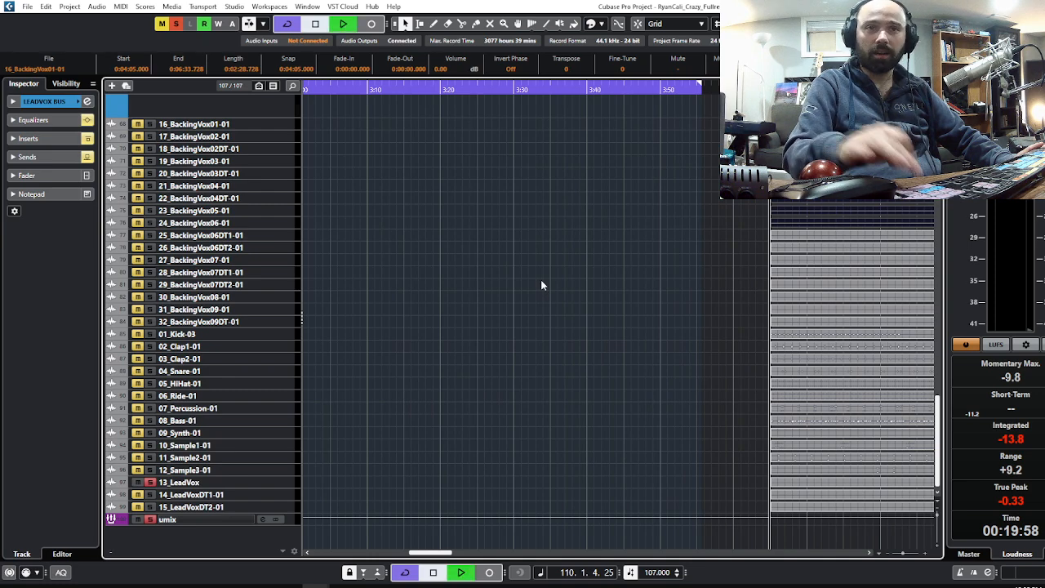
Step: Enlarge the raw 13_LeadVox track and play it from just ahead of its main vocal phrase
left_click(190, 483)
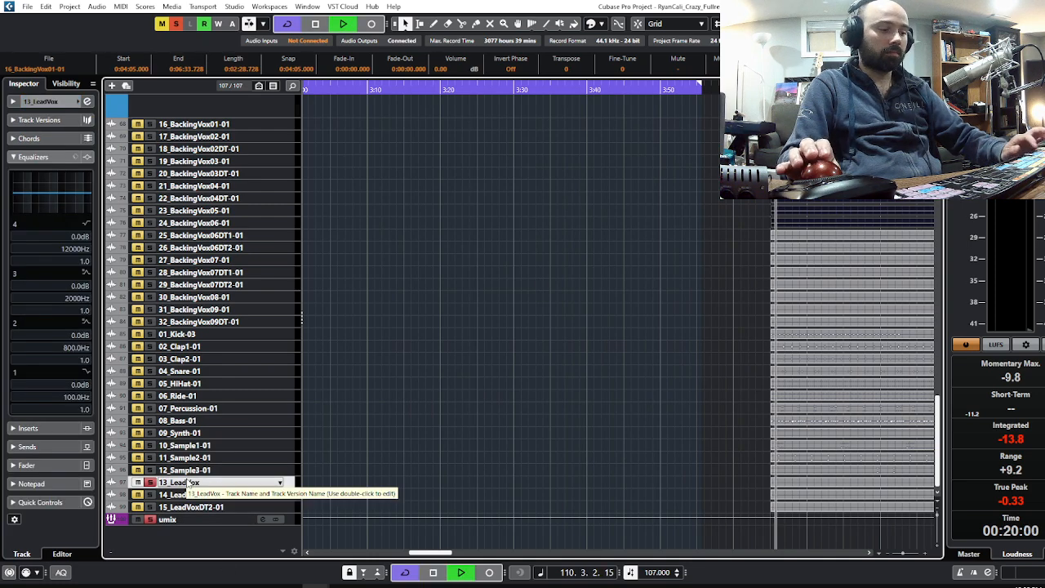
scroll(856, 412, "down", 3)
key("super")
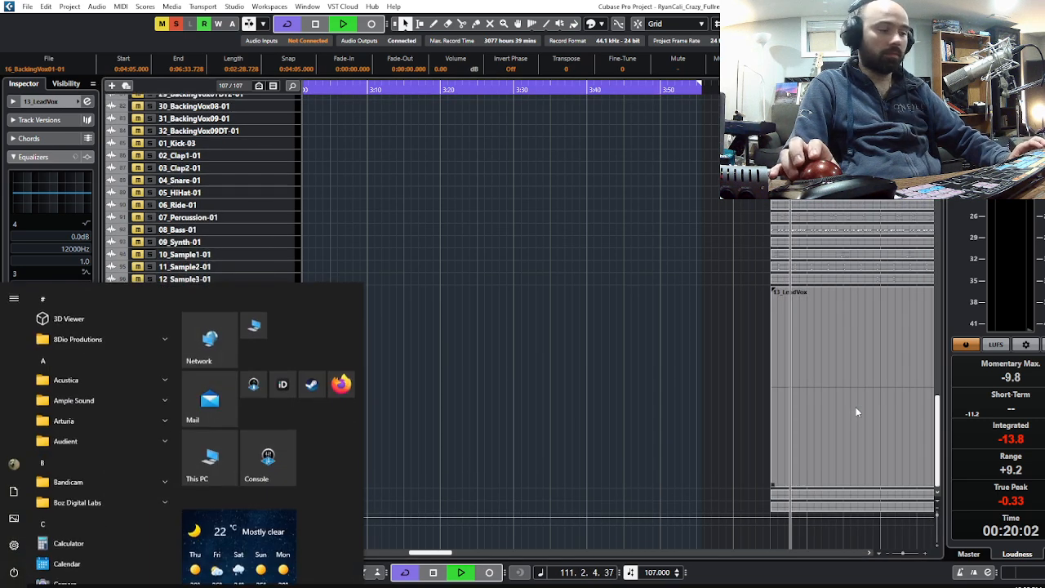
left_click(846, 394)
scroll(825, 399, "right", 5)
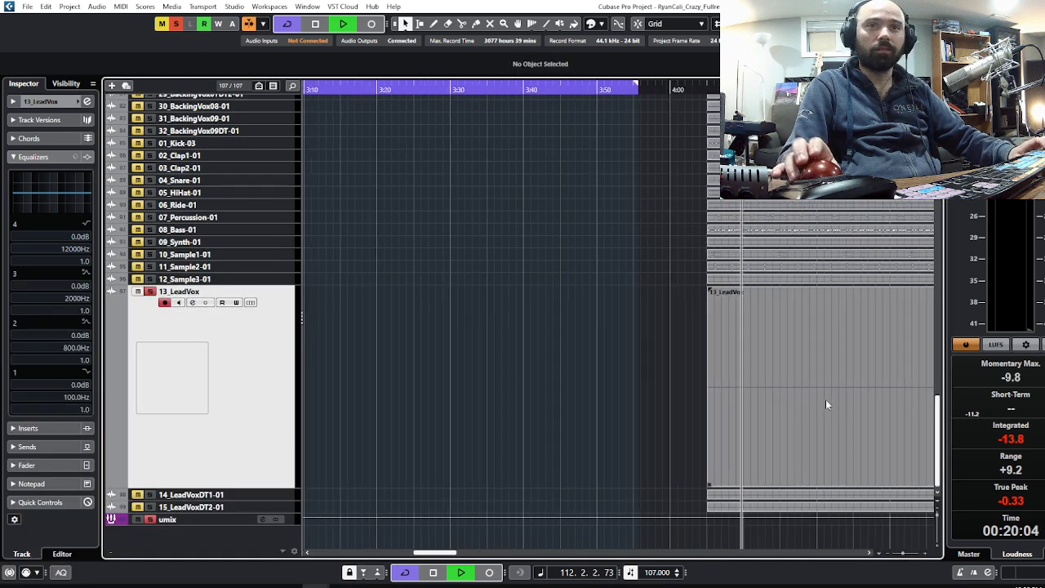
left_click(702, 85)
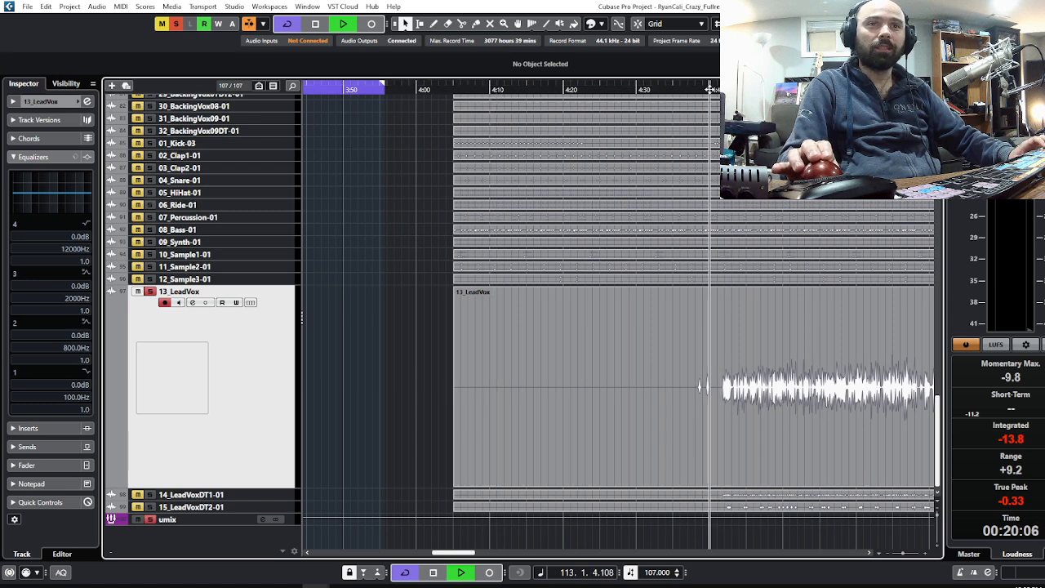
key("h")
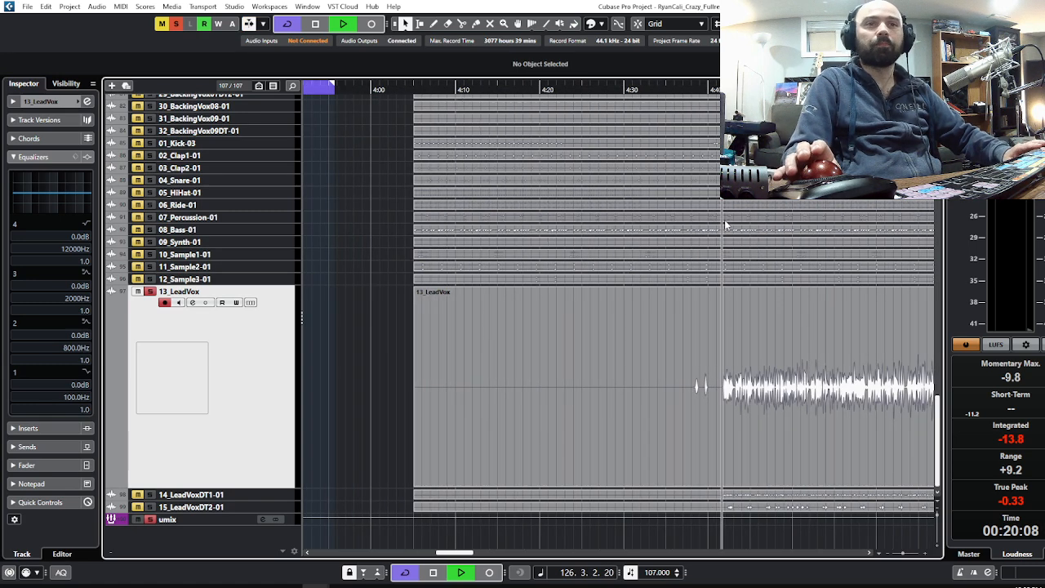
key("space")
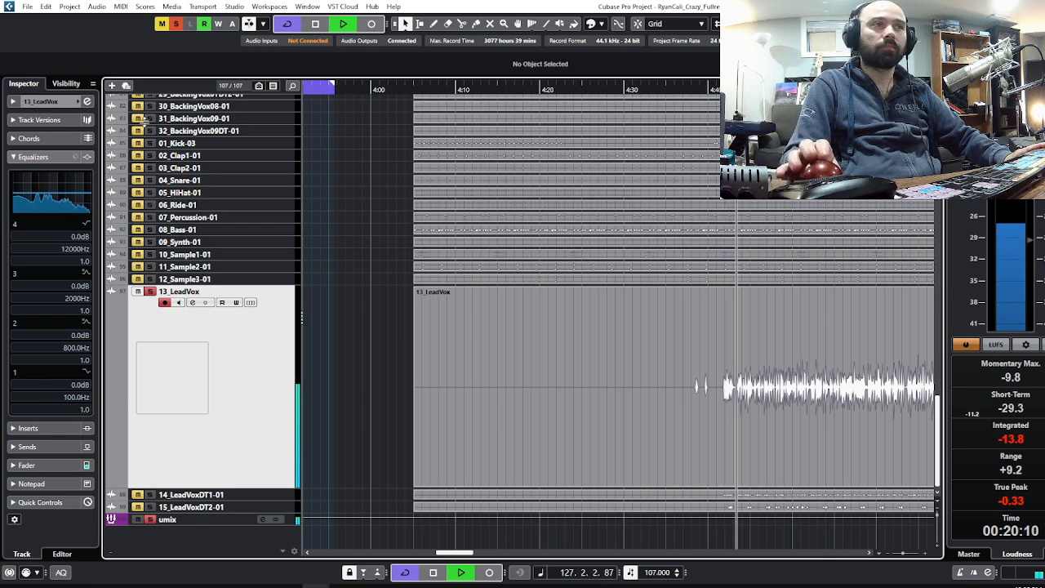
Step: Examine the raw vocal's live frequency spectrum in the 13_LeadVox channel settings, stop playback, and close the channel settings
left_click(87, 101)
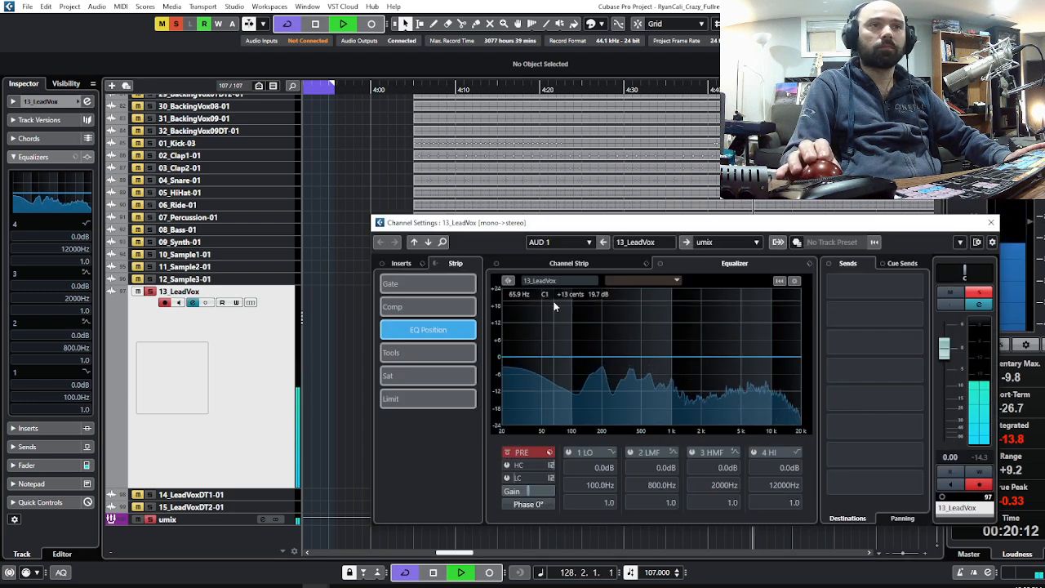
left_click_drag(568, 182, 503, 136)
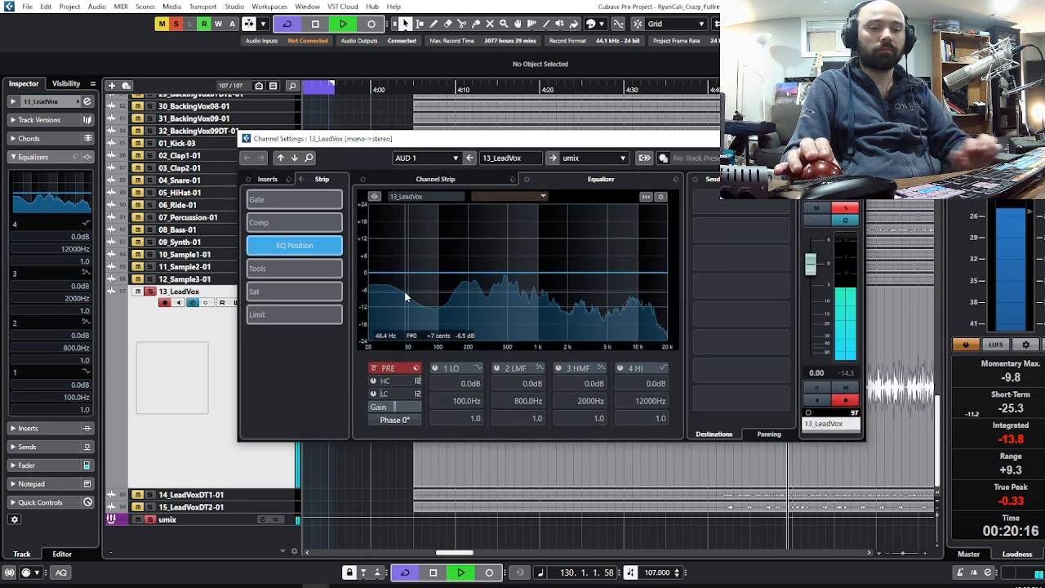
key("space")
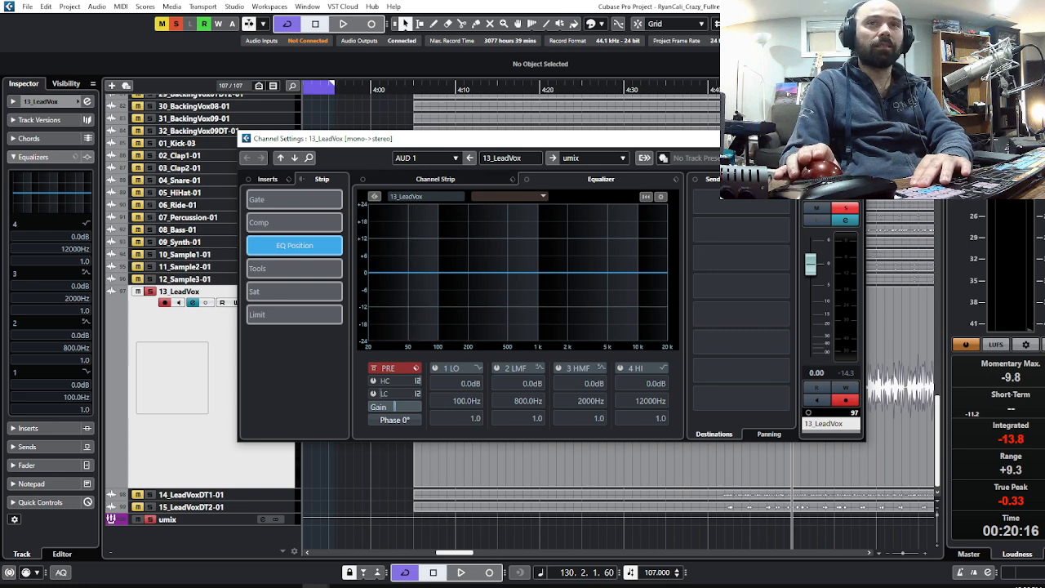
key("e")
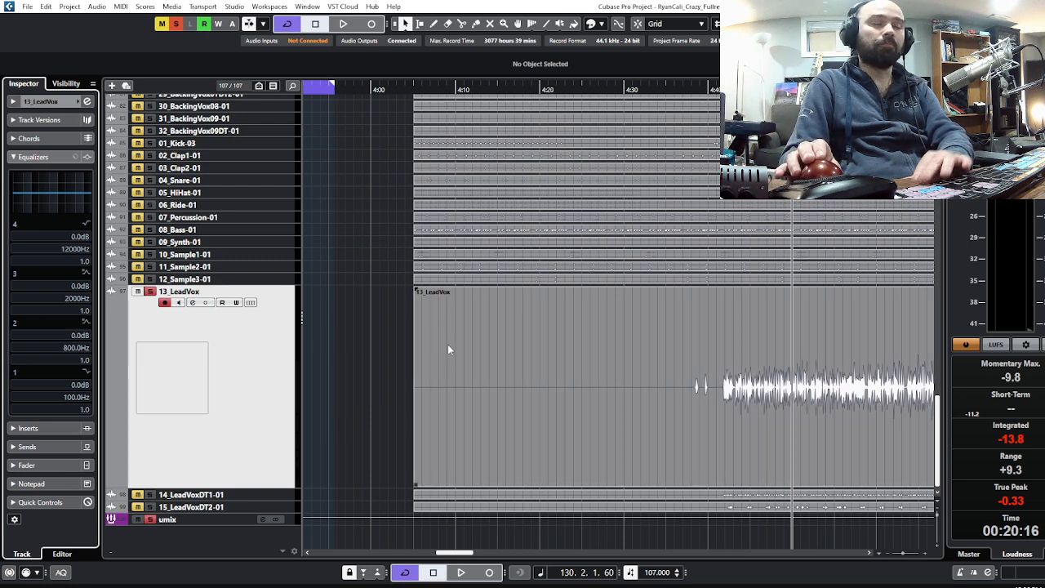
Step: Return the playhead to the project start and turn off solo on the raw 13_LeadVox track
scroll(572, 384, "down", 3)
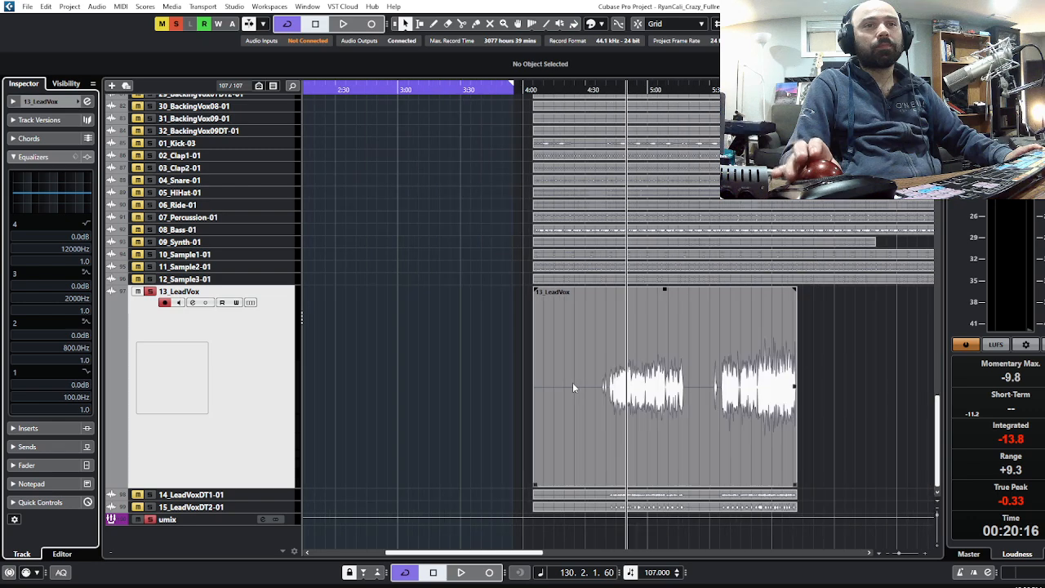
left_click_drag(543, 93, 167, 121)
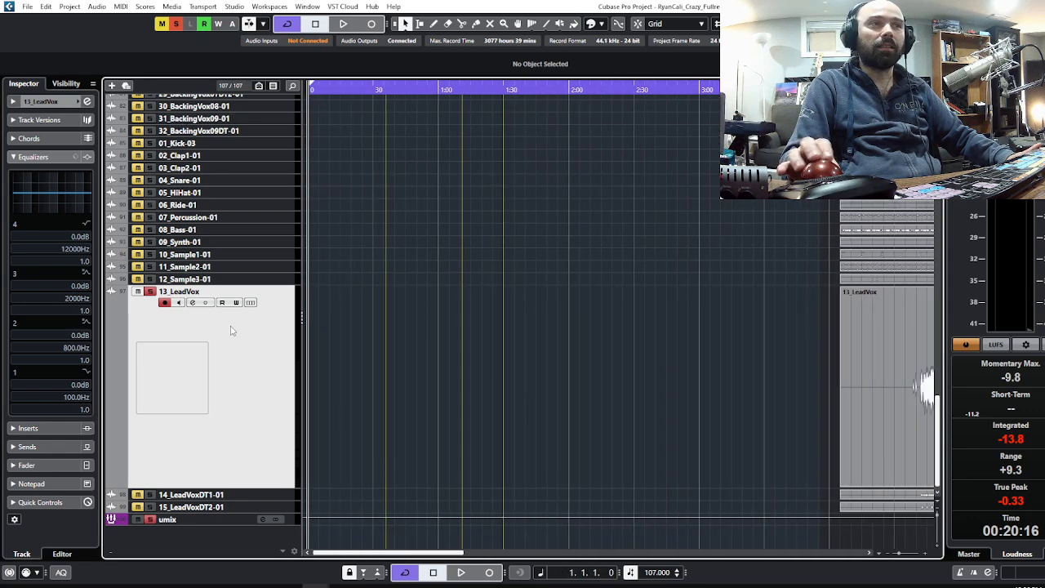
left_click(149, 291)
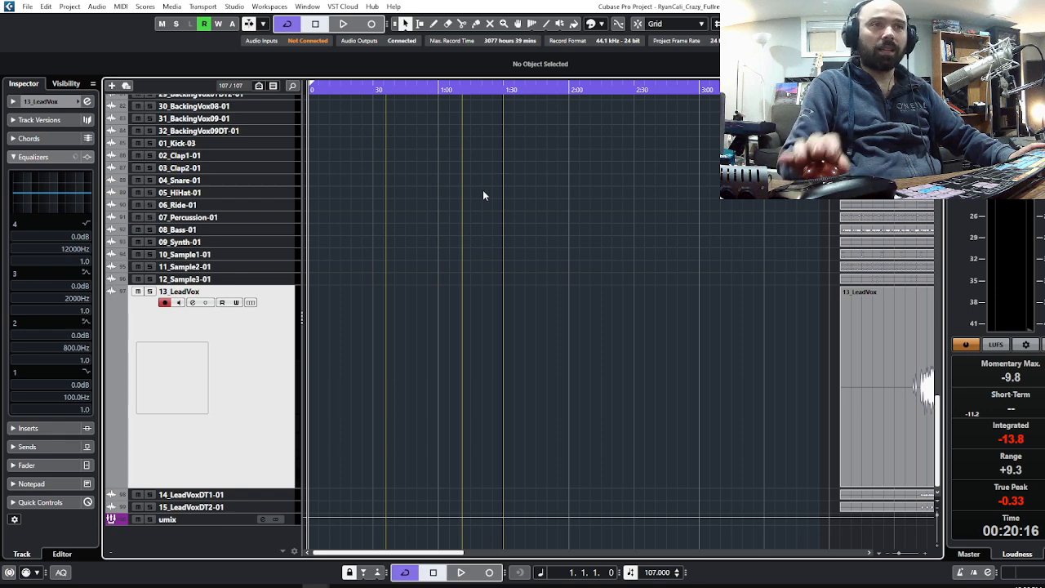
Step: Select the mixed 13_LeadVox track under the LEADVOX BUS and collapse its equalizer section
left_click_drag(450, 259, 198, 327)
left_click_drag(369, 320, 382, 73)
scroll(381, 321, "up", 15)
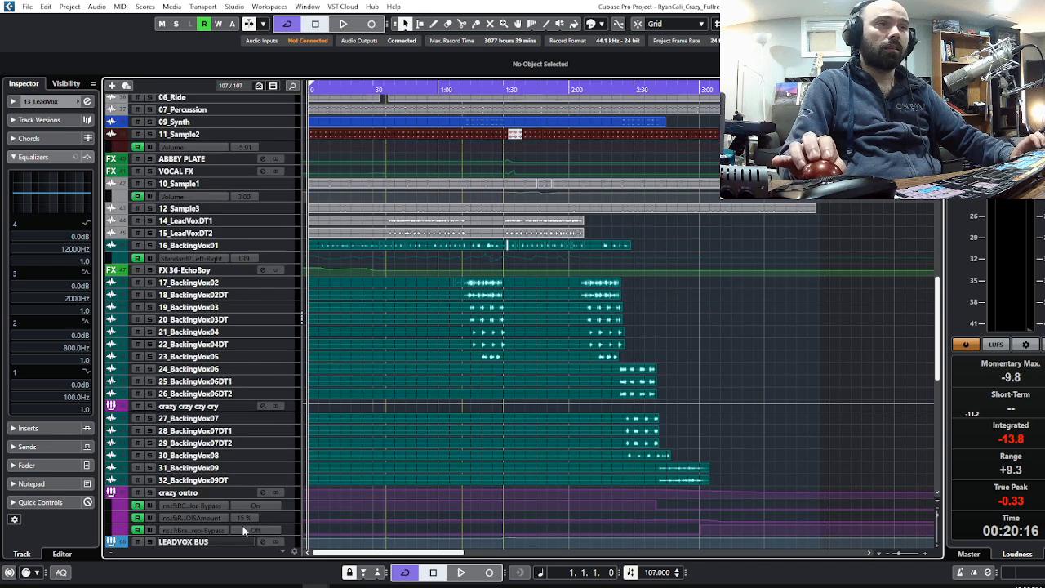
scroll(242, 531, "down", 5)
left_click(233, 386)
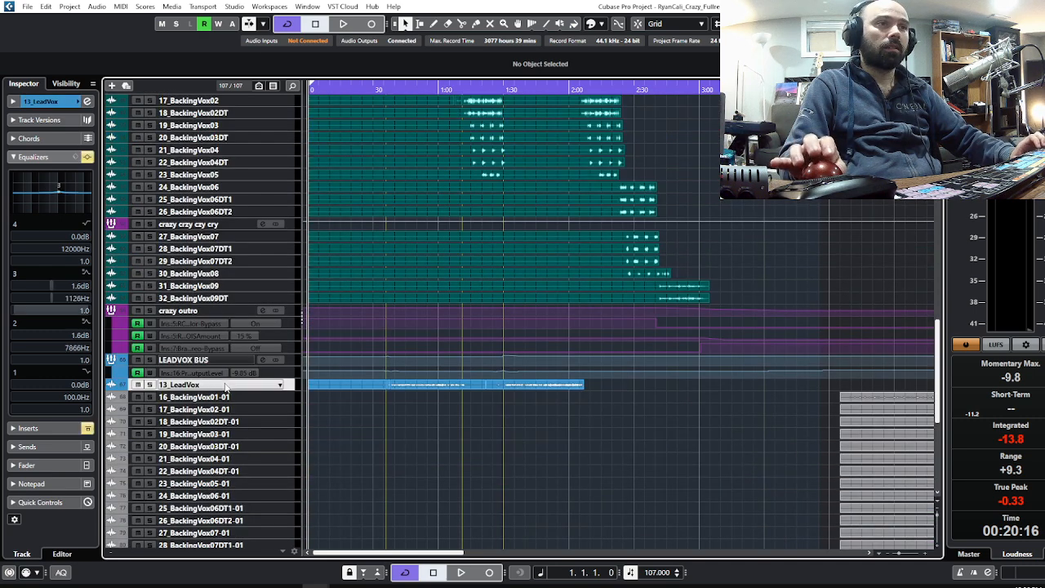
left_click(92, 161)
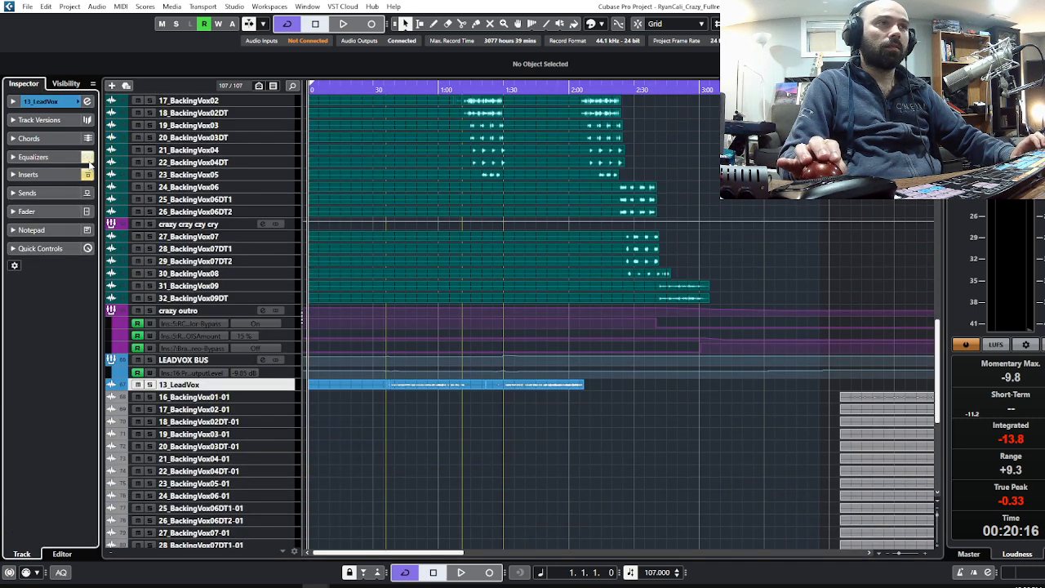
Step: Reactivate the bypassed equalizers on the LEADVOX BUS and 13_LeadVox track, and expand the bus's inserts
left_click(199, 360)
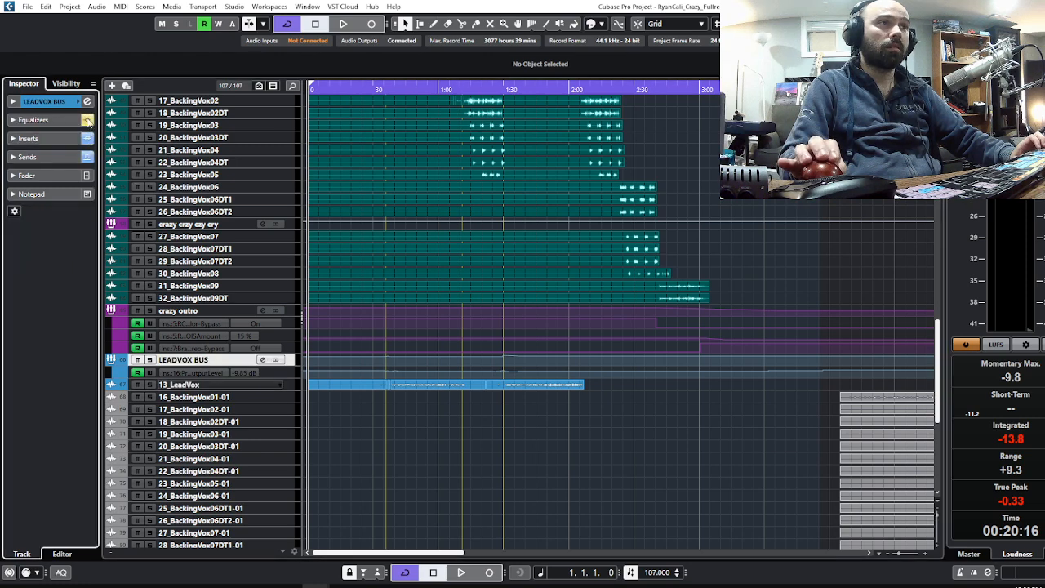
key("h")
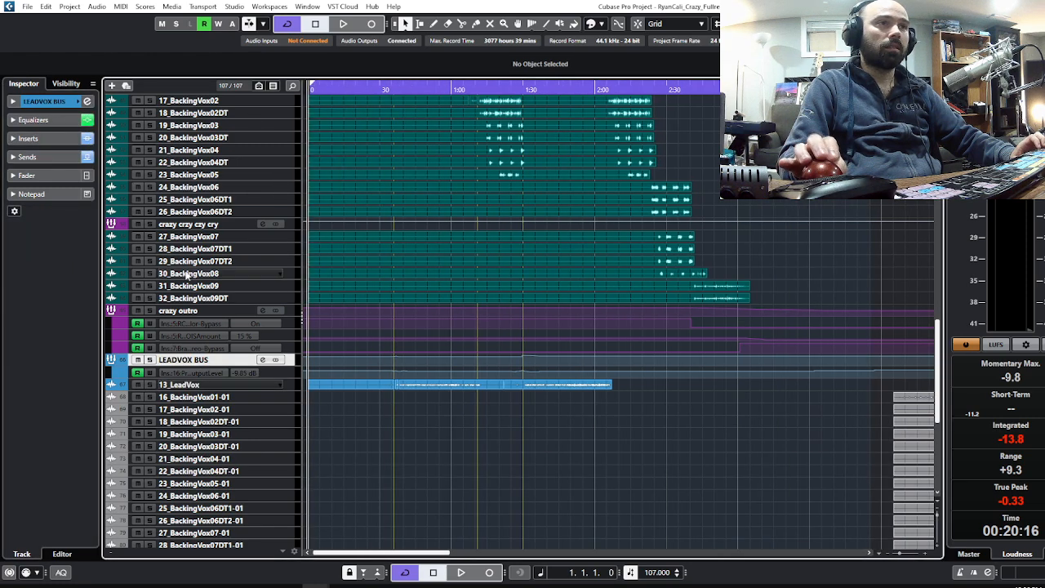
left_click(60, 135)
left_click(186, 384)
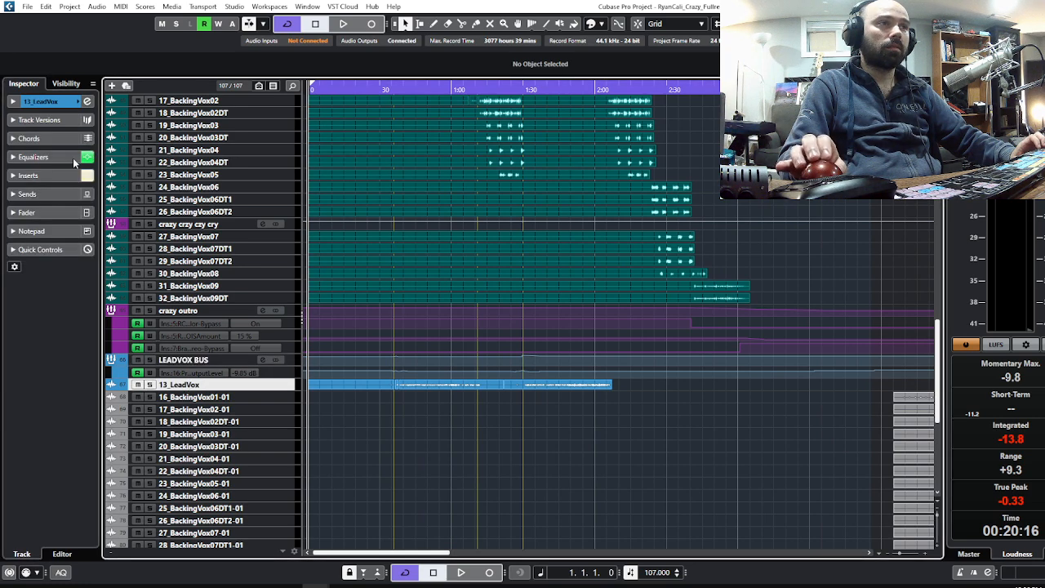
Step: Examine the 13_LeadVox track's equalizer curve in its channel settings and close the settings window
left_click(36, 156)
left_click(87, 101)
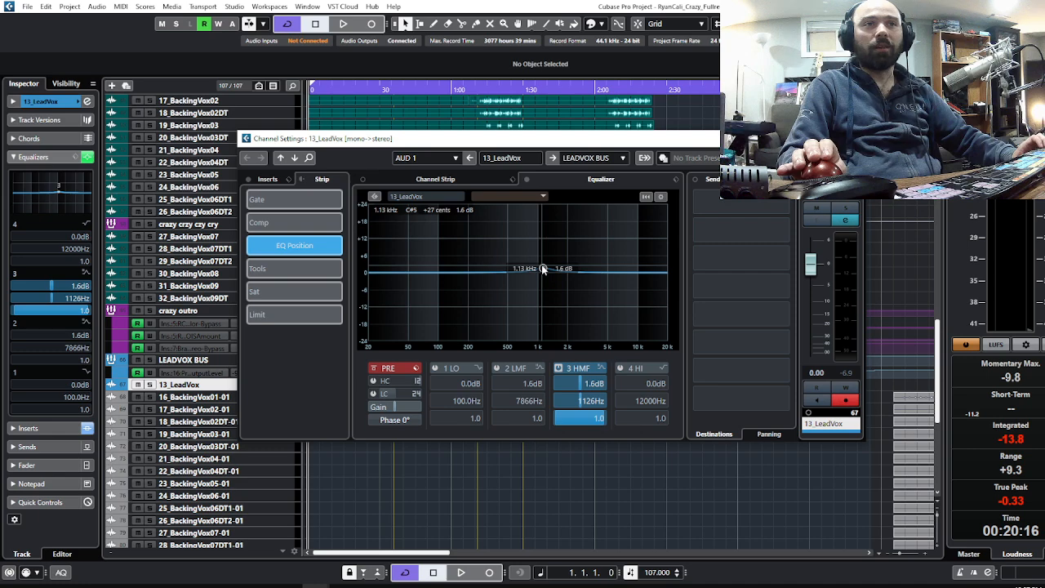
left_click(658, 227)
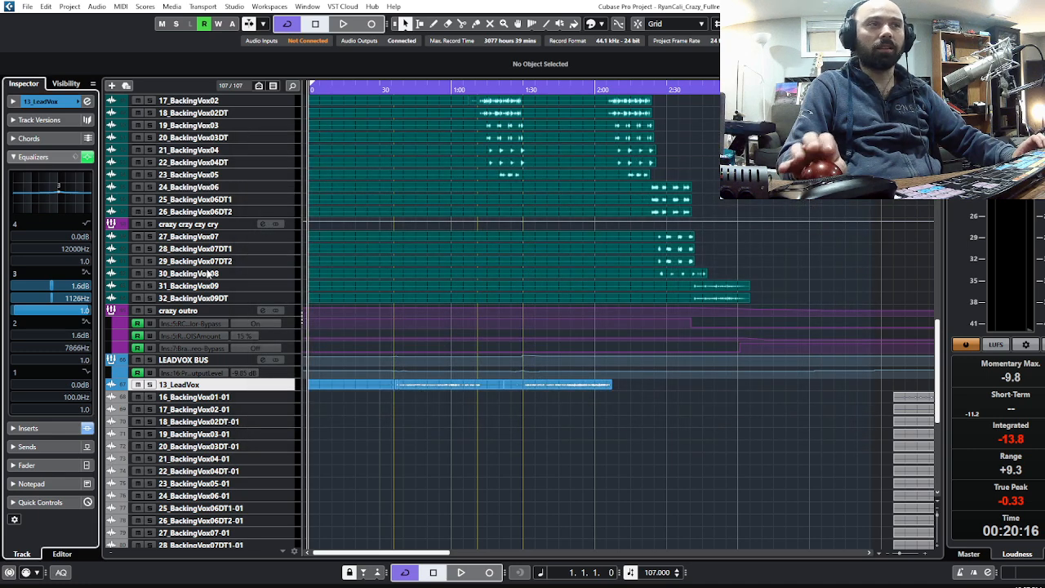
Step: Open the first Pro-Q 3 insert on the LEADVOX BUS and move its window clear of the track list
left_click(194, 360)
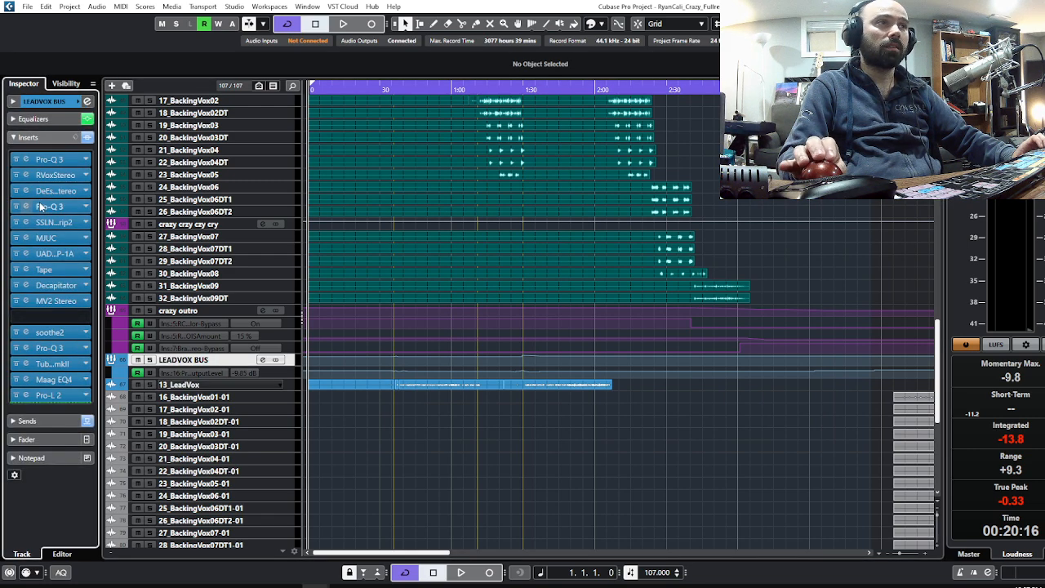
left_click(36, 161)
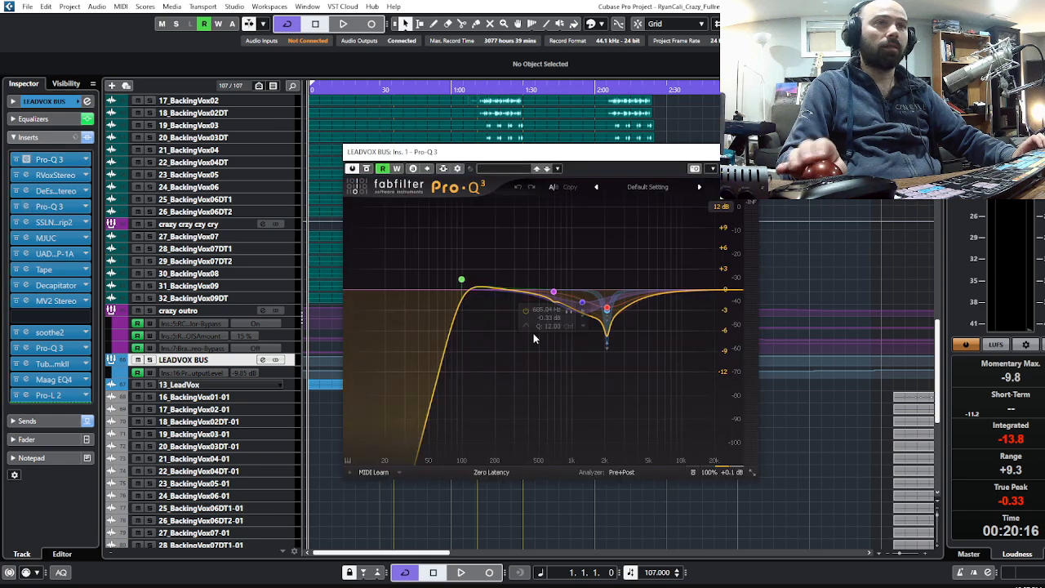
left_click_drag(614, 160, 646, 156)
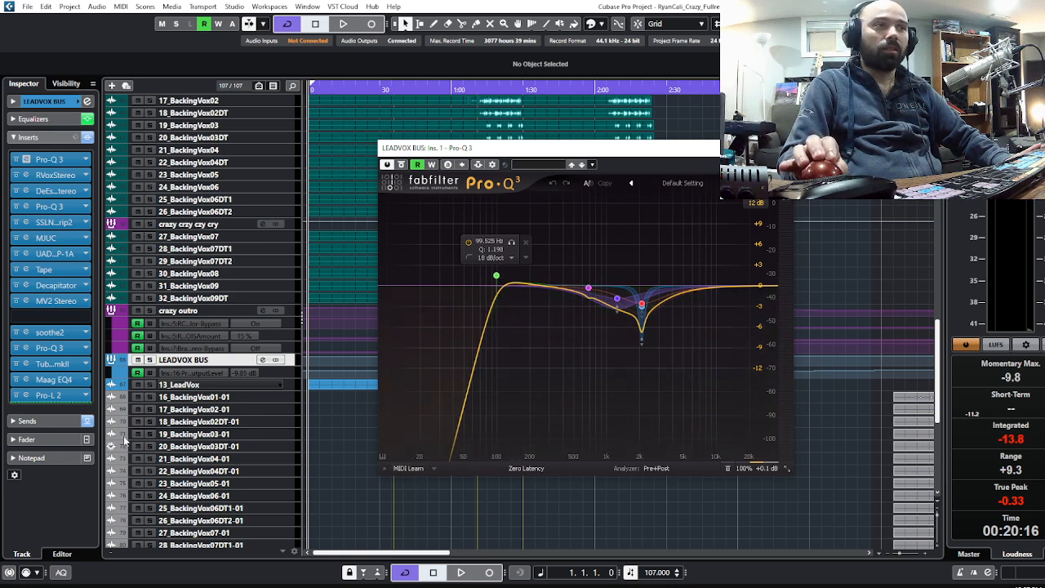
Step: Play the 13_LeadVox track soloed from the left locator near bar 17, with the LEADVOX BUS selected
left_click(209, 385)
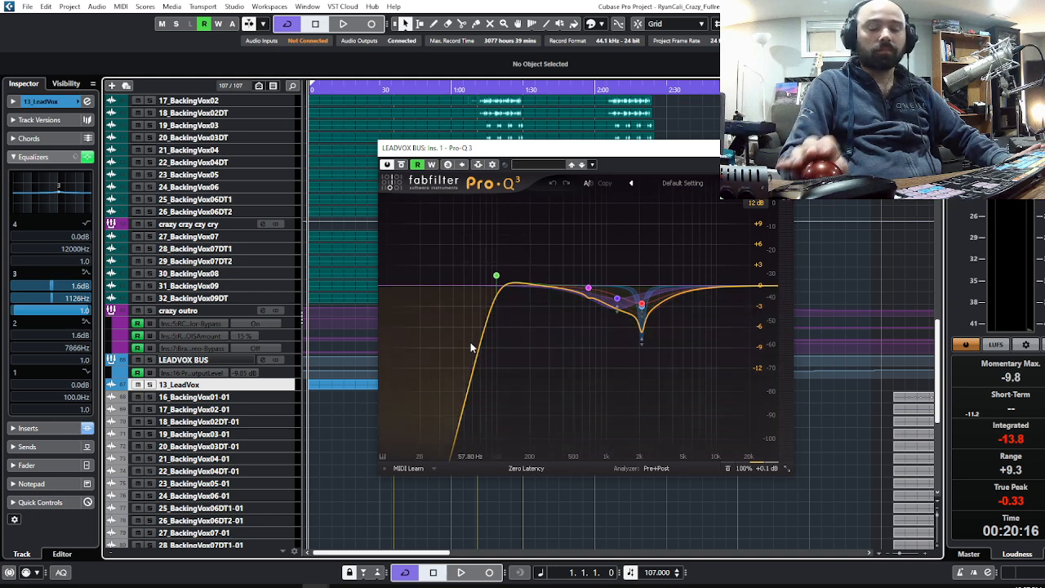
key("space")
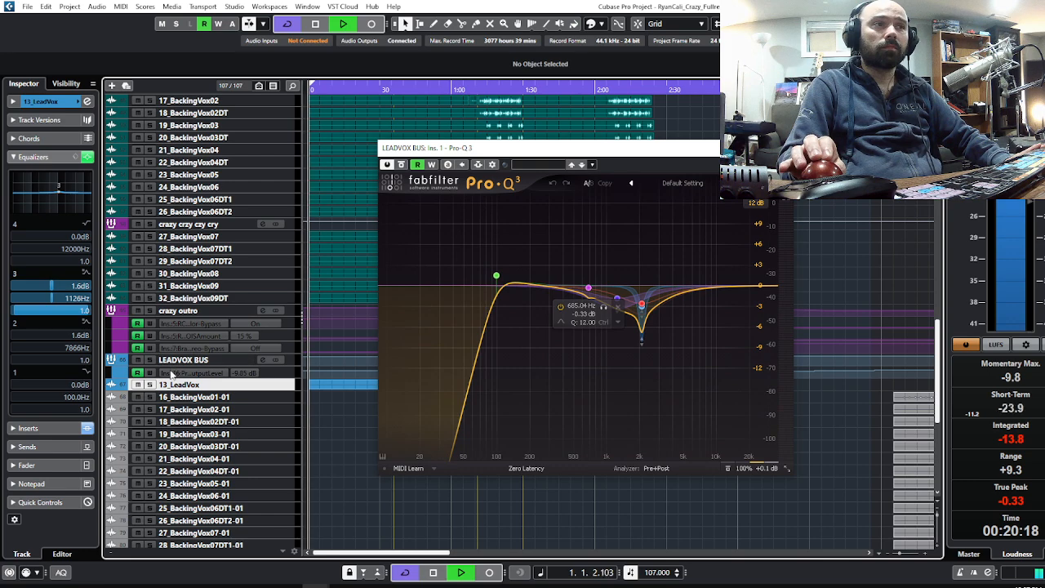
left_click(150, 385)
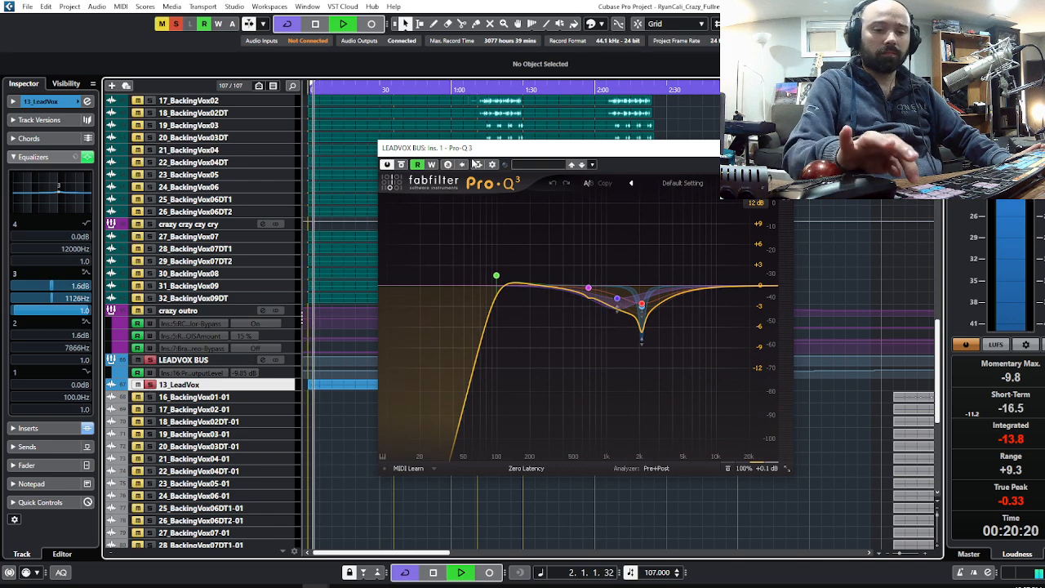
key("KP_1")
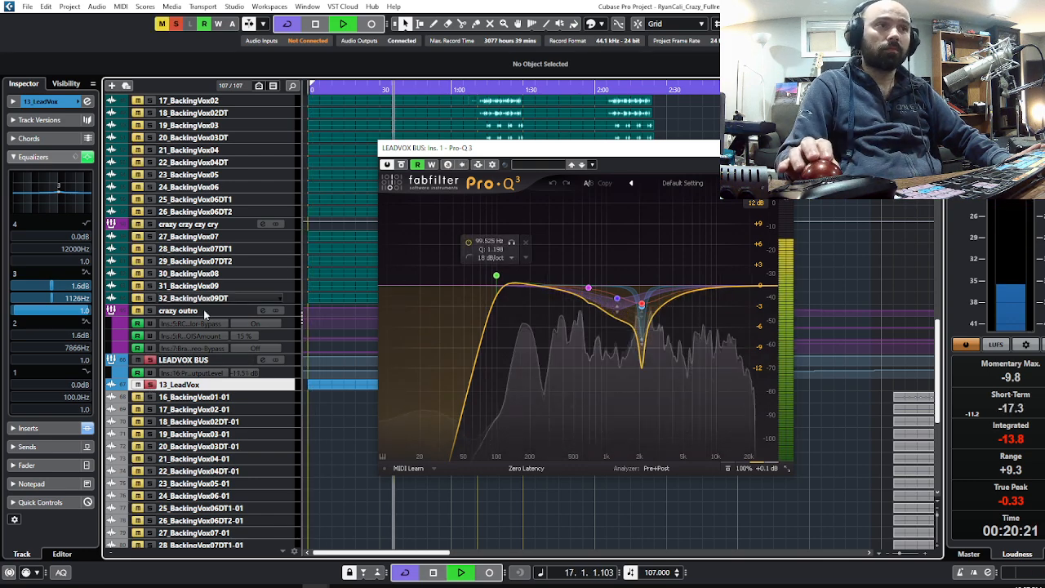
left_click(151, 360)
left_click(150, 361)
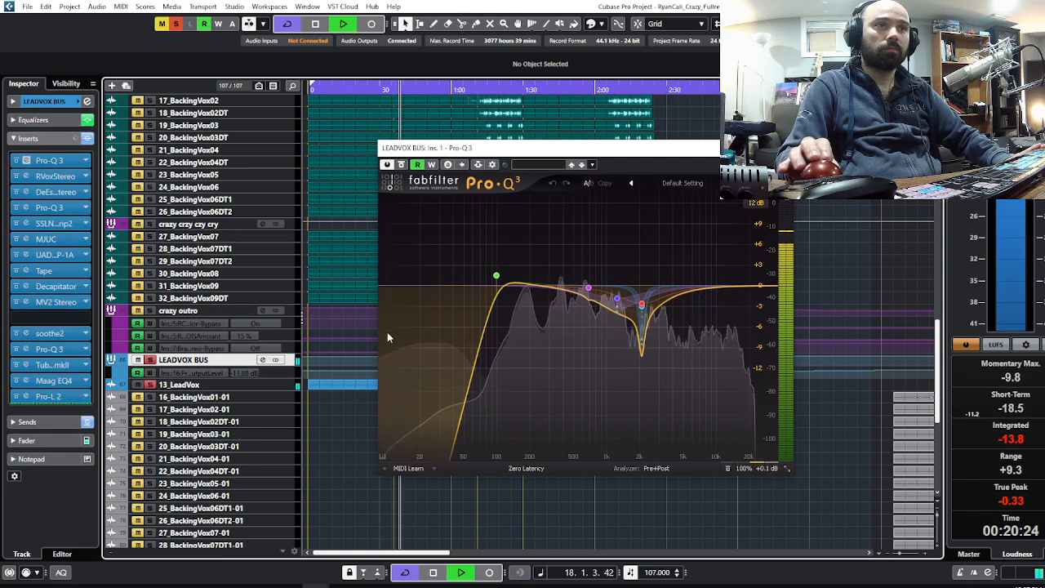
Step: Audition the first Pro-Q 3's 99.525 Hz low-cut band in isolation twice, stop playback and close the plug-in
left_click_drag(629, 152, 716, 115)
left_click(600, 207)
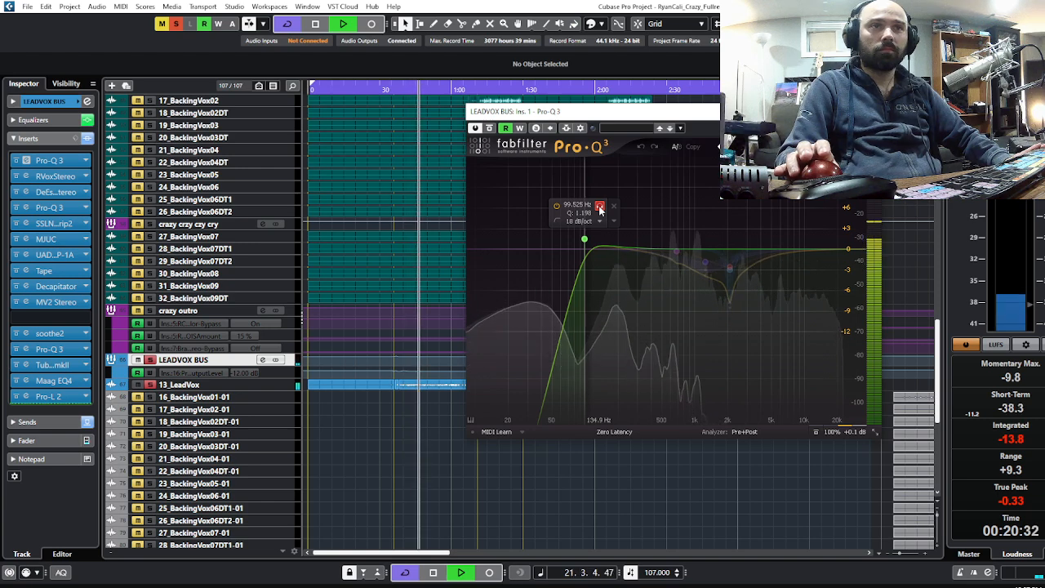
left_click(600, 208)
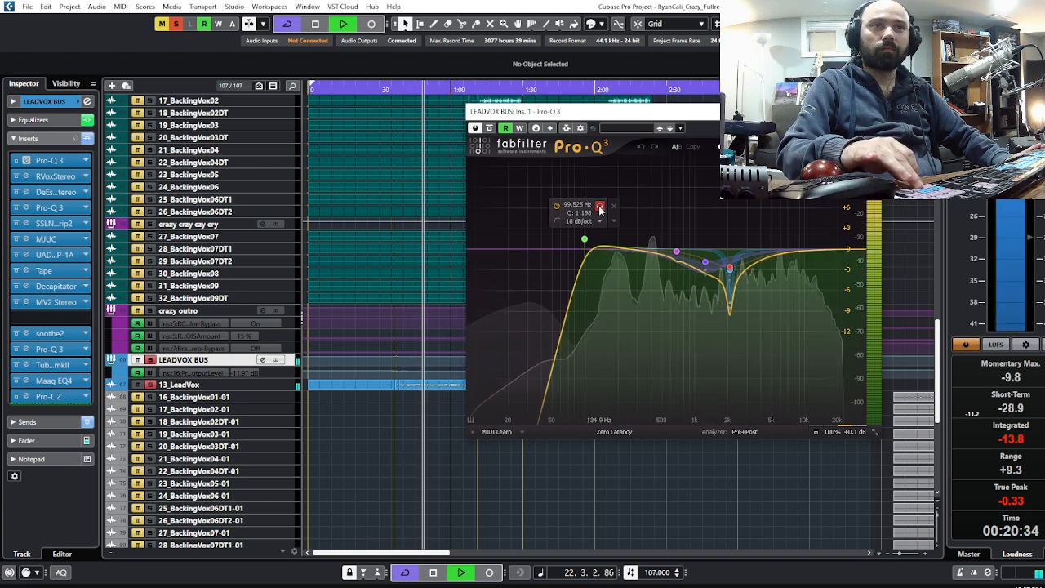
key("space")
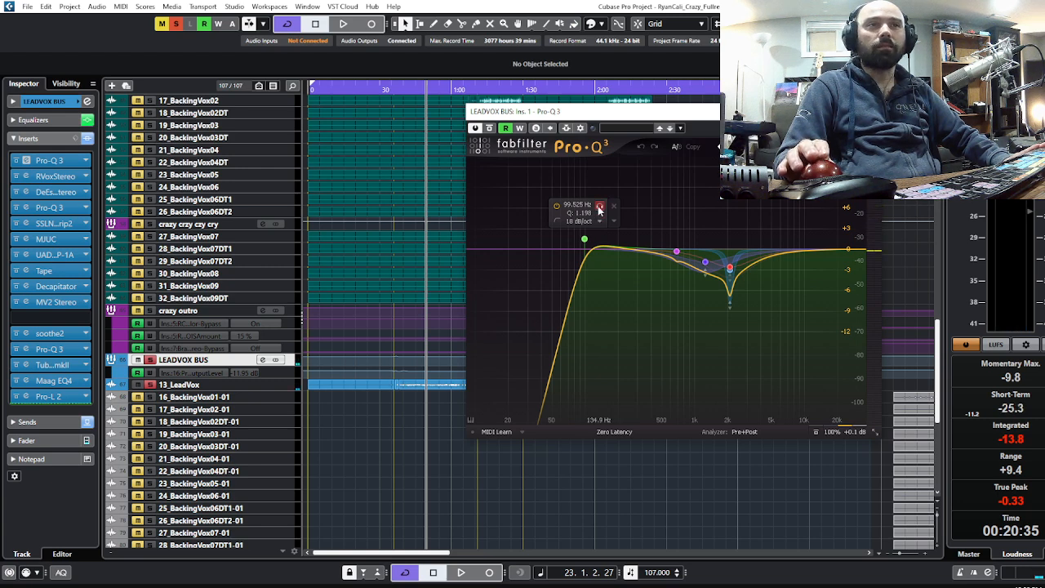
left_click(599, 209)
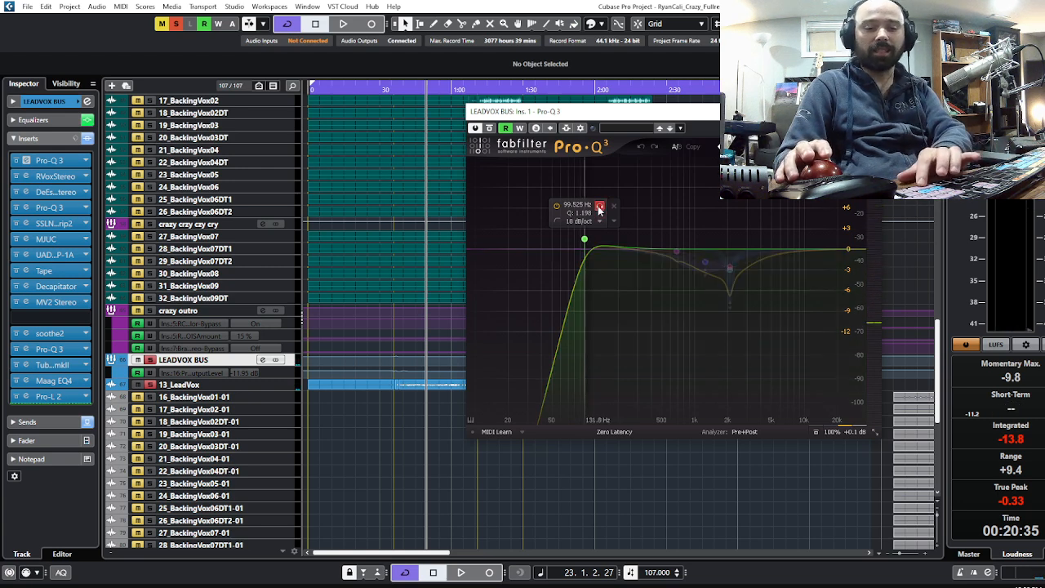
key("space")
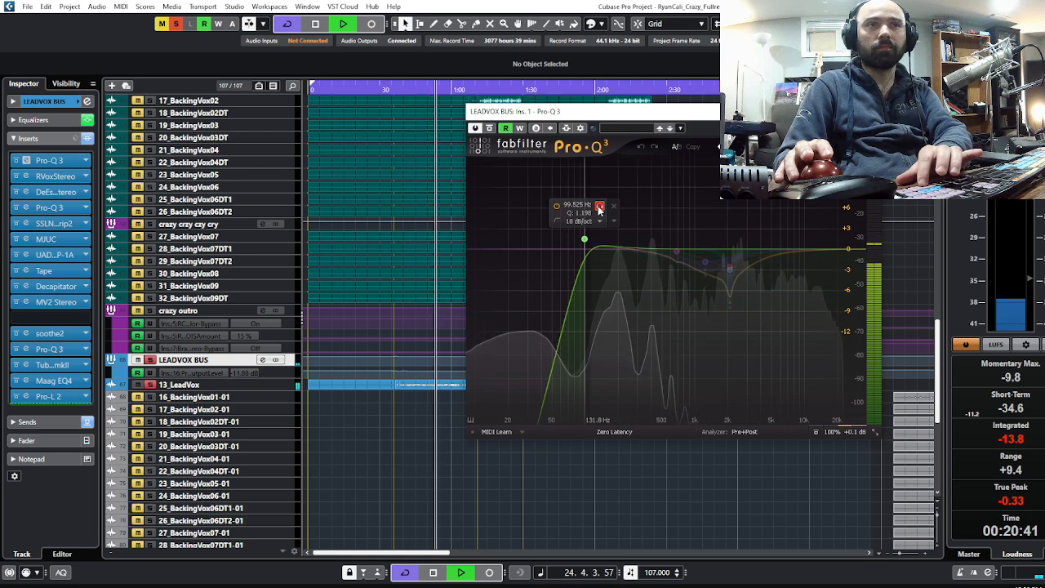
left_click(599, 208)
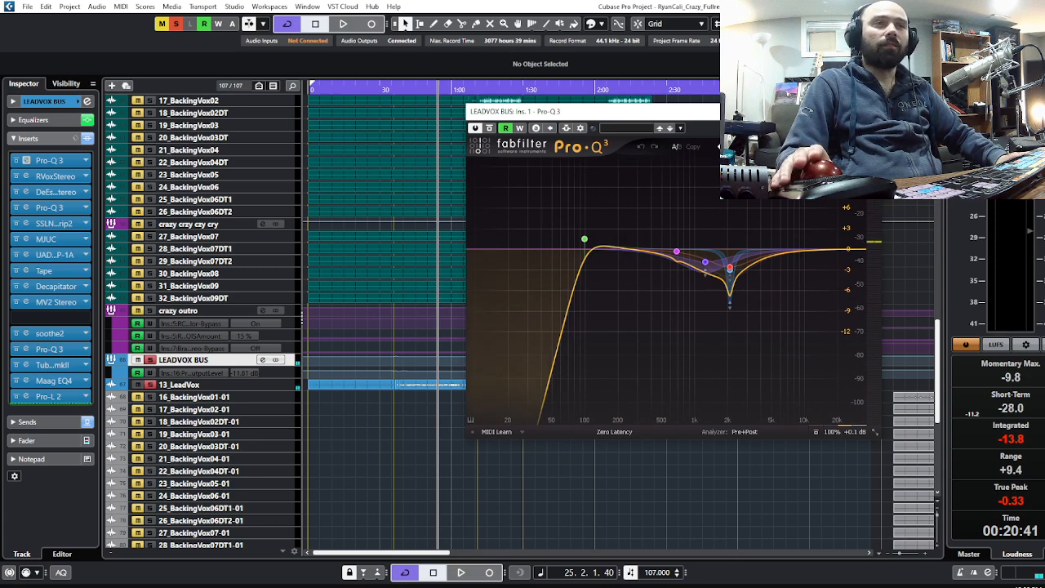
left_click(871, 111)
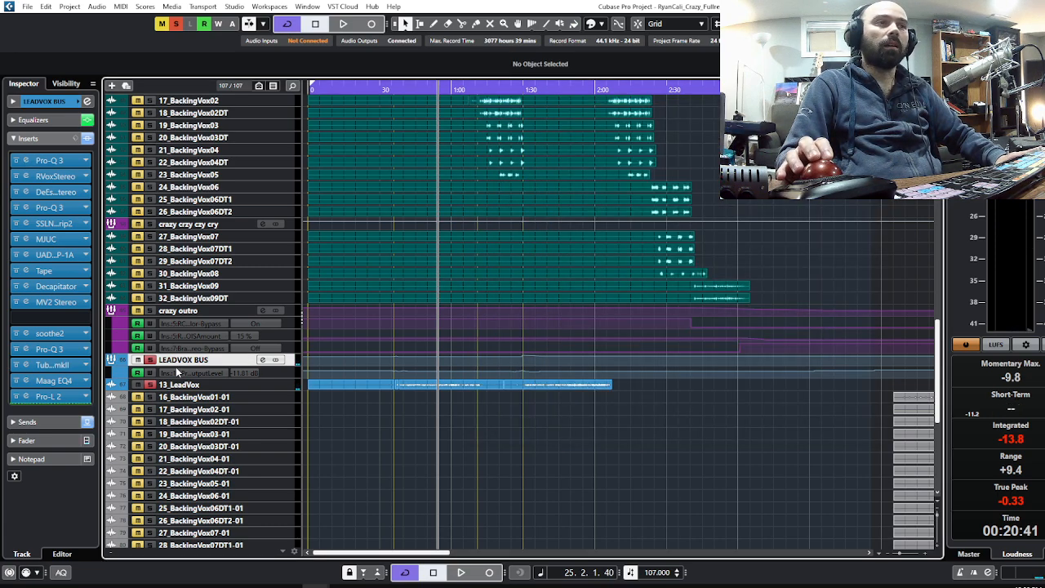
Step: Reopen the first Pro-Q 3 insert on the LEADVOX BUS and inspect its midrange cuts, including the overlapping bands near 2.1 kHz
left_click(30, 162)
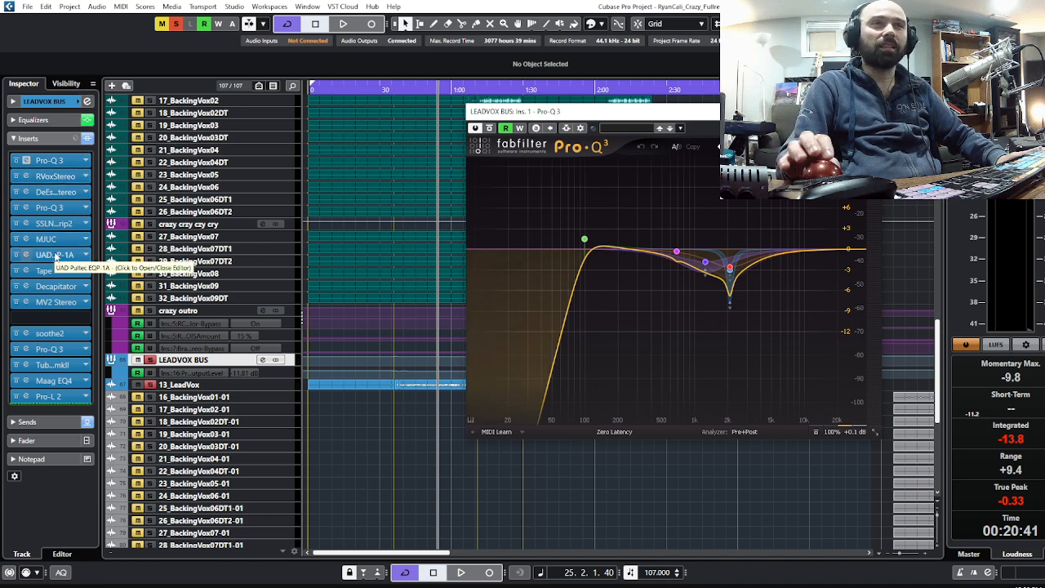
mouse_move(705, 262)
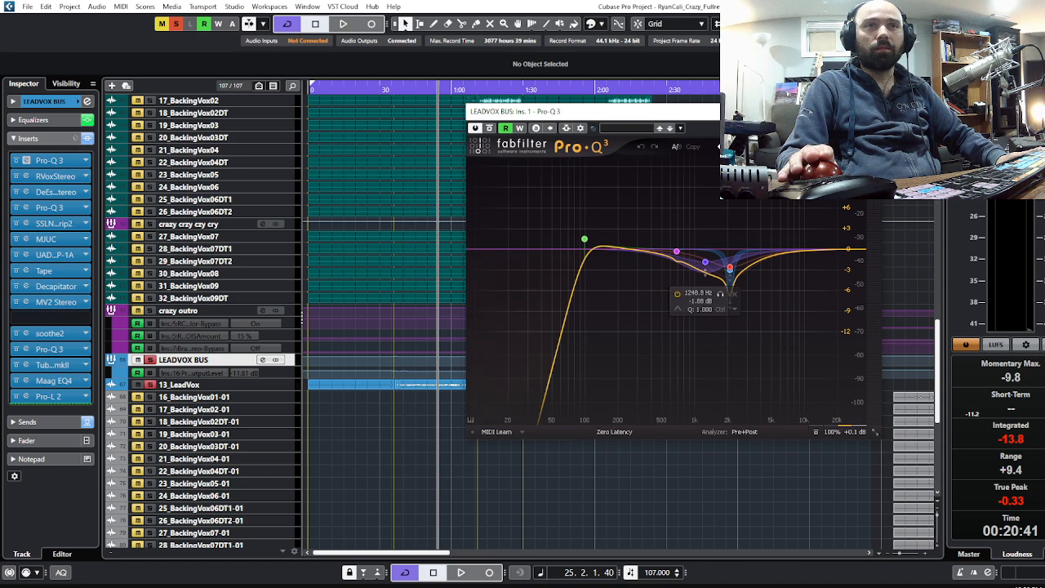
left_click_drag(733, 111, 537, 128)
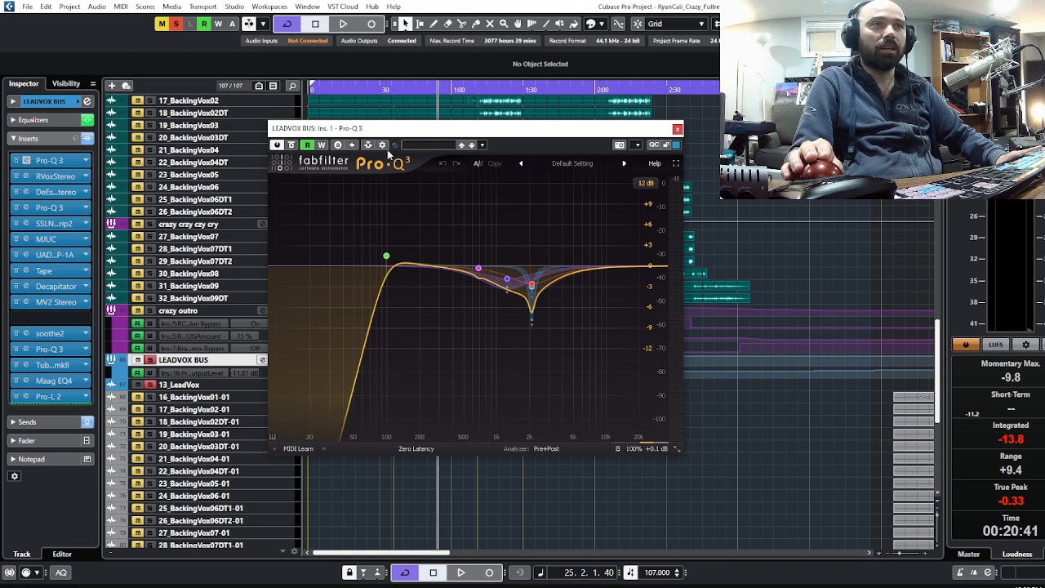
left_click_drag(413, 128, 535, 110)
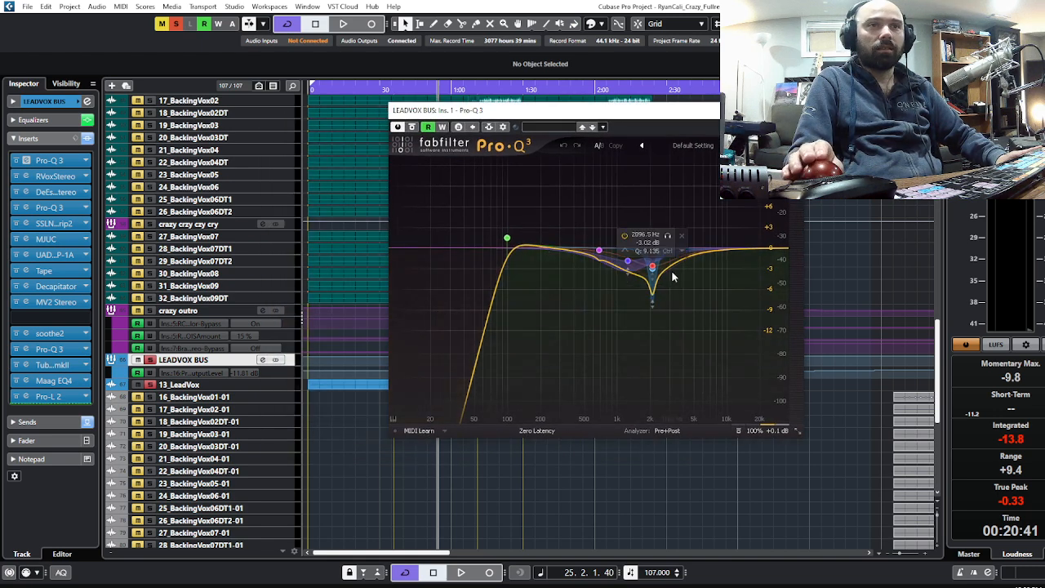
scroll(657, 276, "up", 5)
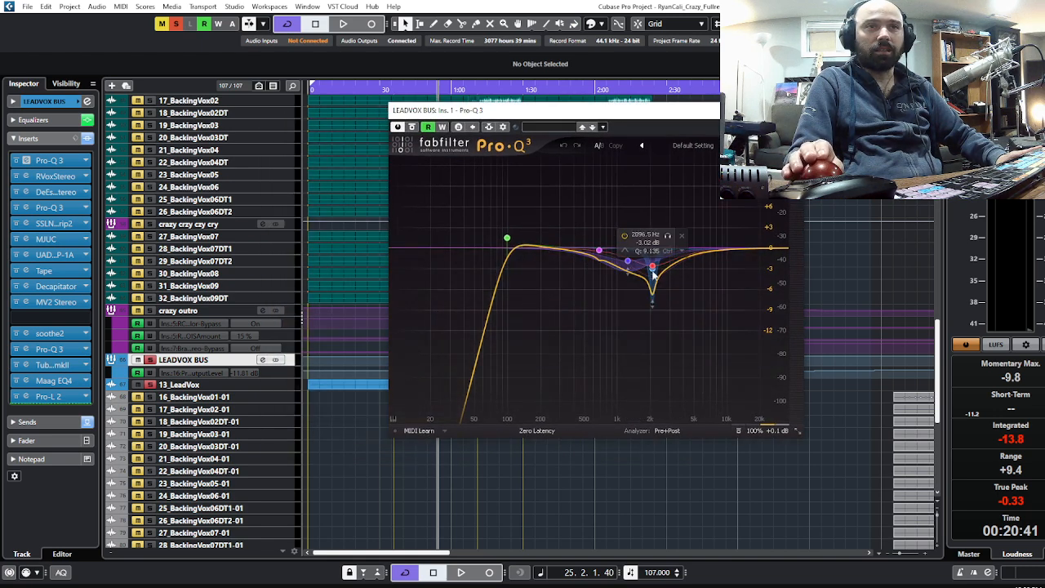
scroll(657, 281, "down", 5)
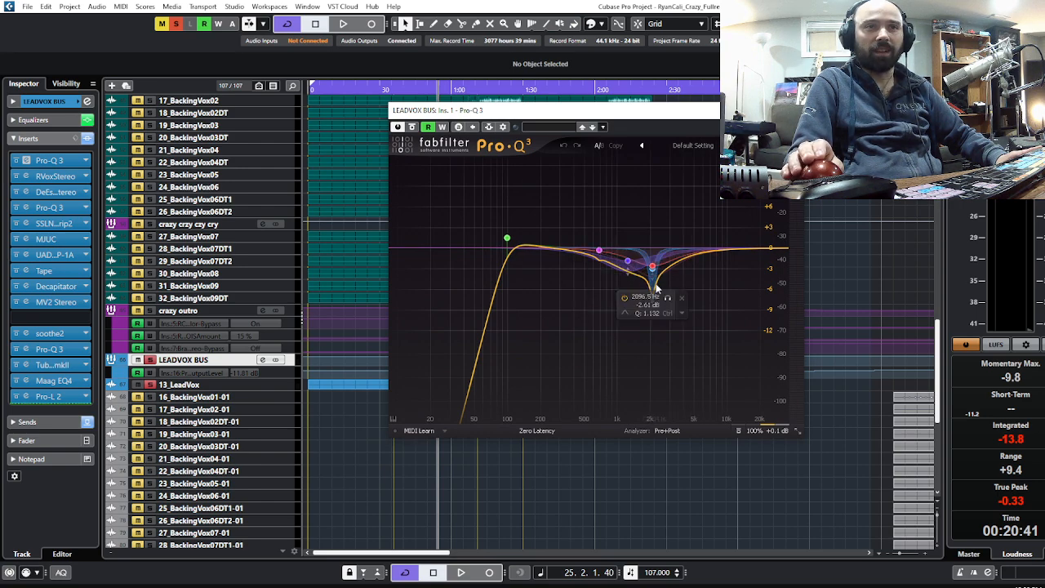
Step: Open the RVox, DeEsser and second Pro-Q 3 inserts on the LEADVOX BUS to review their settings
left_click(54, 176)
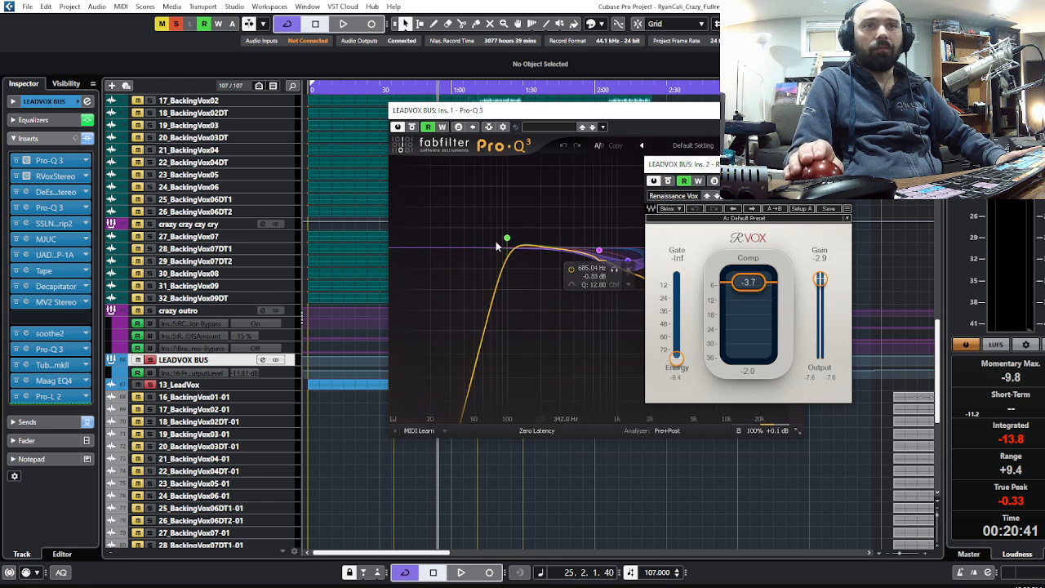
left_click(64, 193)
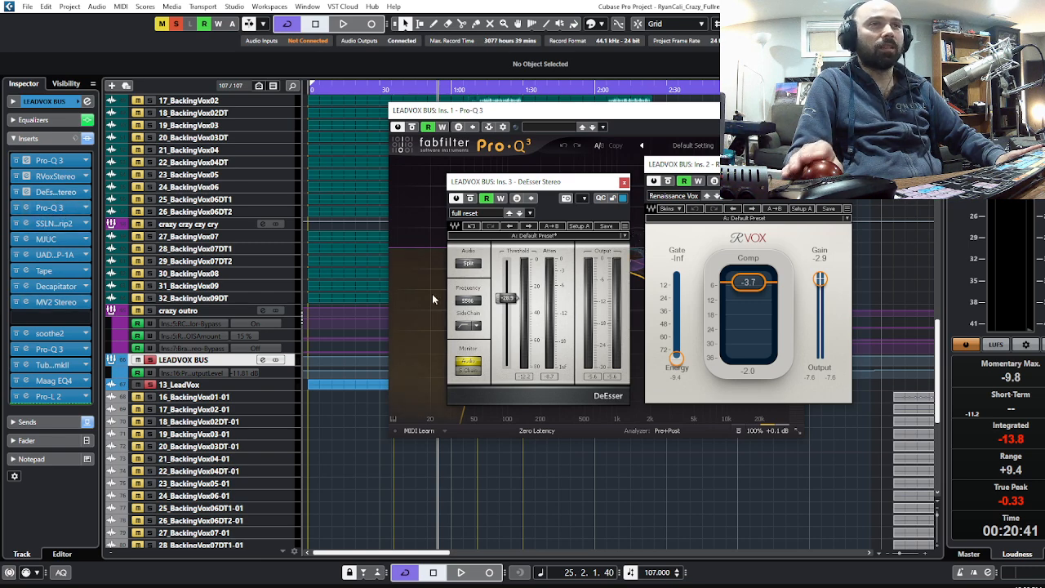
mouse_move(552, 181)
left_mouse_down()
mouse_move(544, 170)
mouse_move(423, 154)
mouse_move(555, 185)
mouse_move(544, 181)
left_mouse_up()
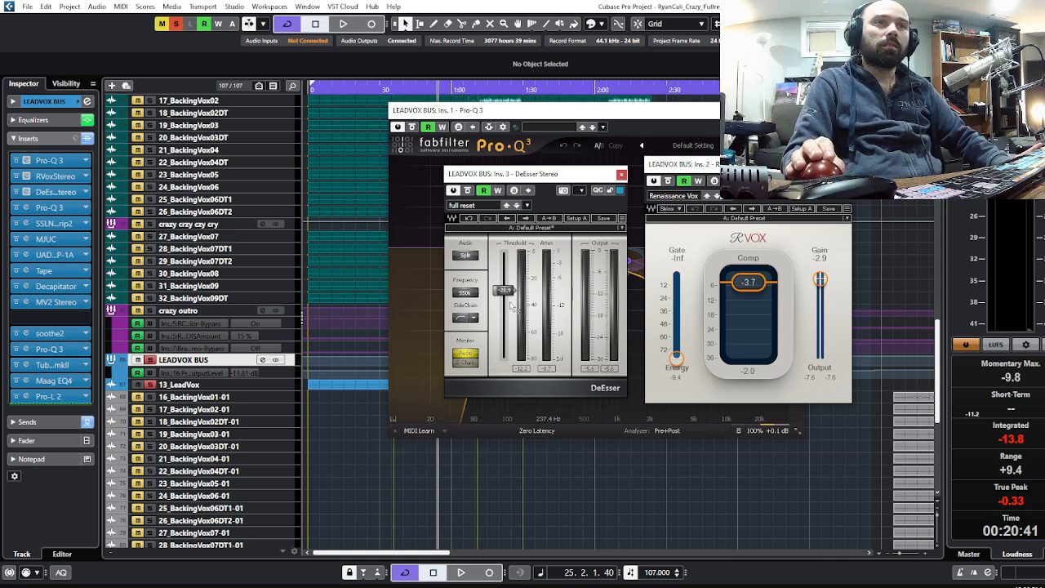
left_click(54, 208)
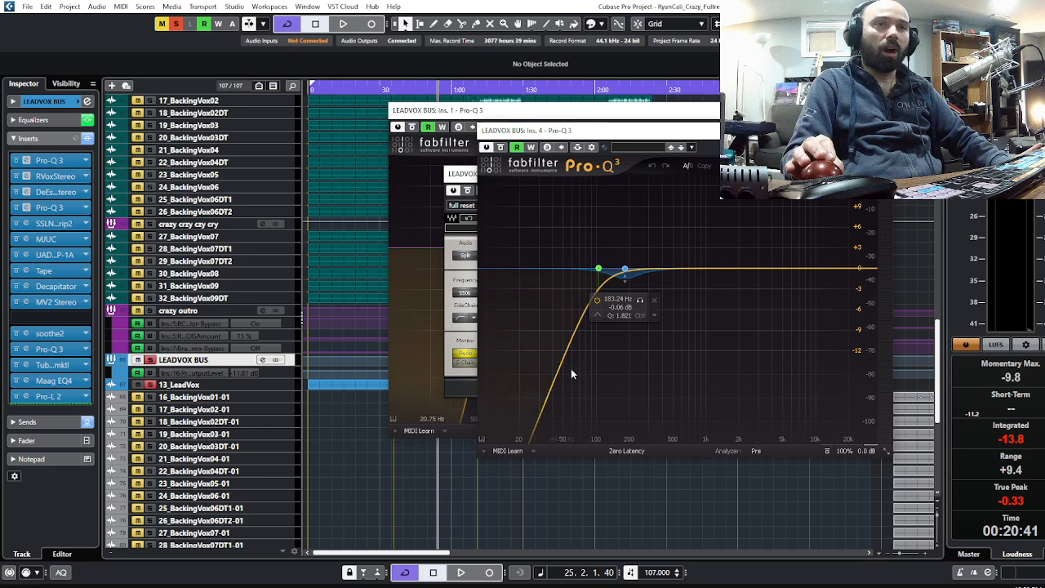
Step: Open the SSL Native Channel Strip 2 and MJUC inserts on the LEADVOX BUS and move their windows clear of the track list
left_click(54, 224)
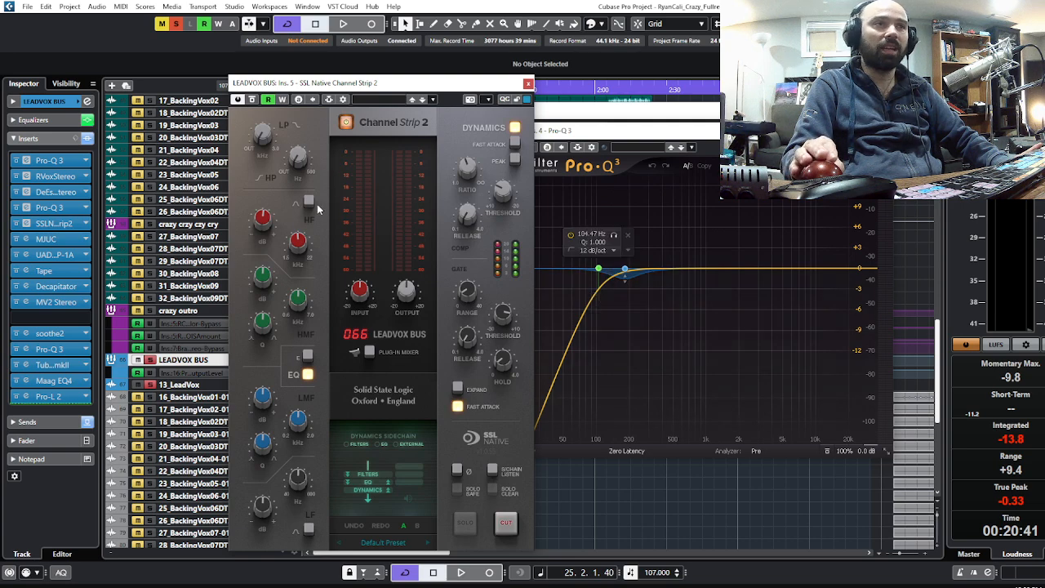
left_click_drag(472, 84, 694, 36)
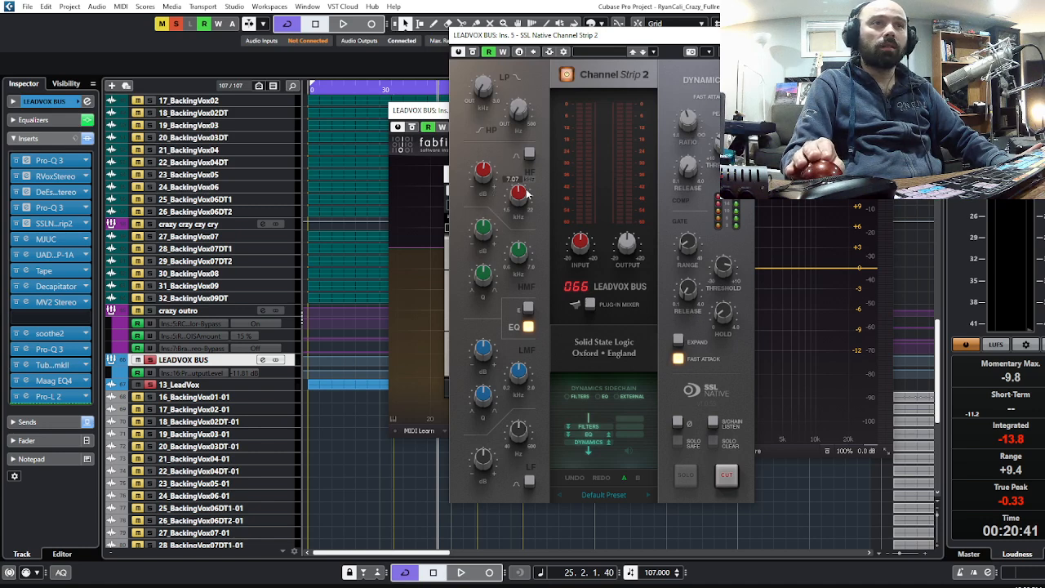
left_click(45, 239)
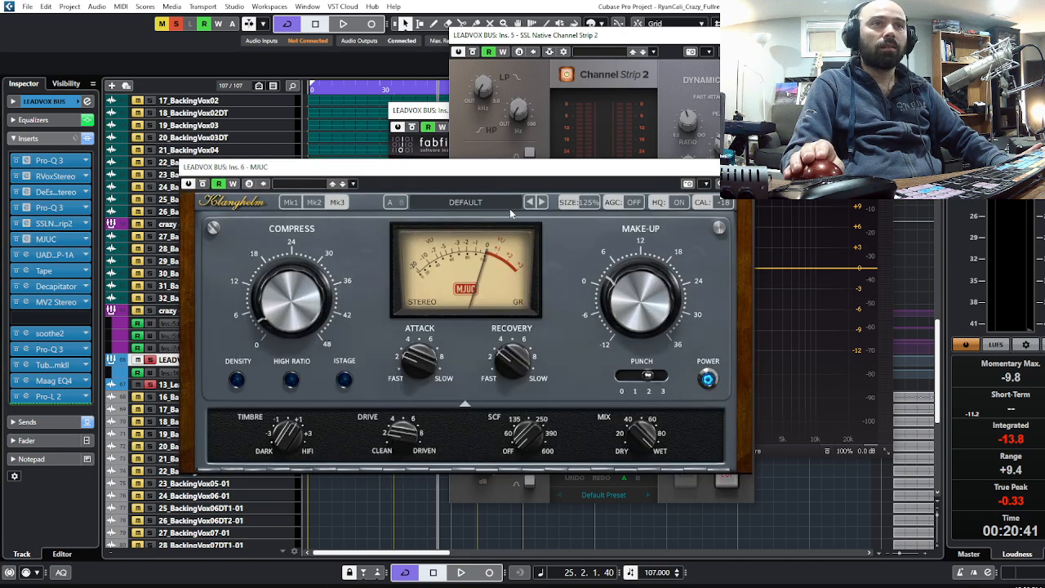
left_click_drag(508, 174, 690, 145)
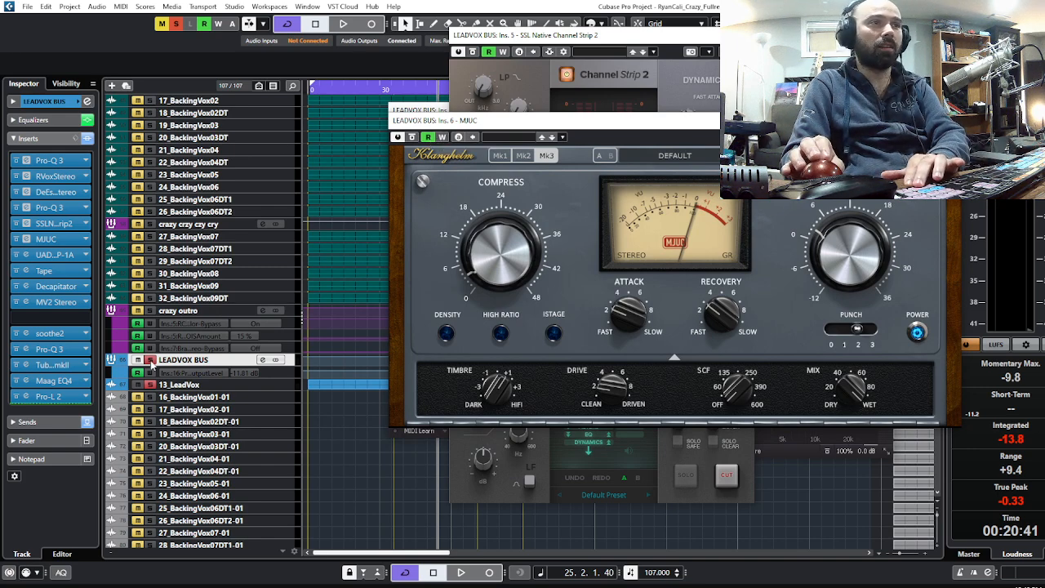
Step: Turn off solo on the LEADVOX BUS and start playback of the full mix
left_click(150, 360)
key("space")
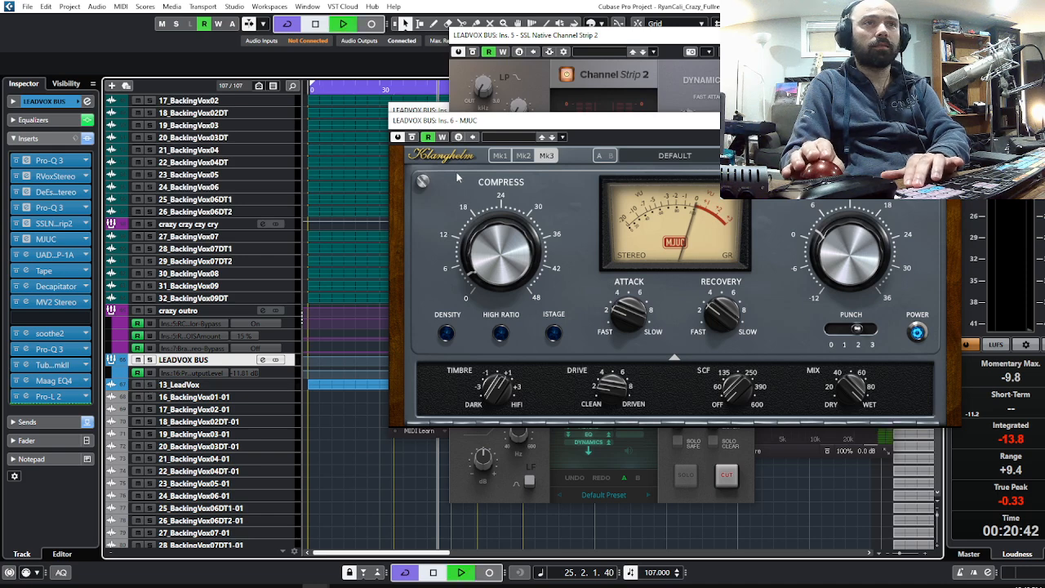
Step: Move the MJUC window clear and compare the compressor bypassed and active during full-mix playback
left_click_drag(445, 126, 439, 80)
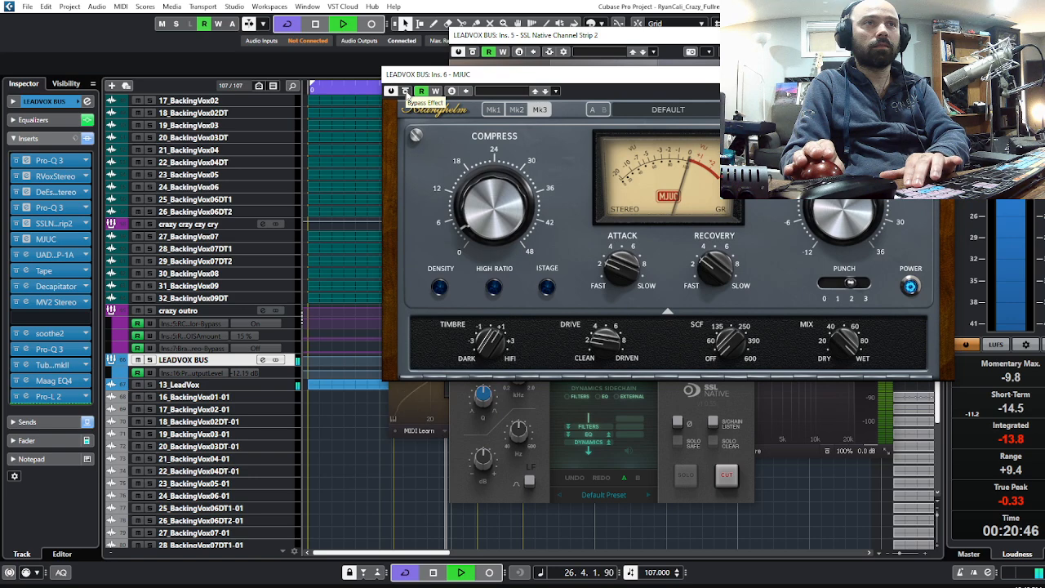
left_click(405, 93)
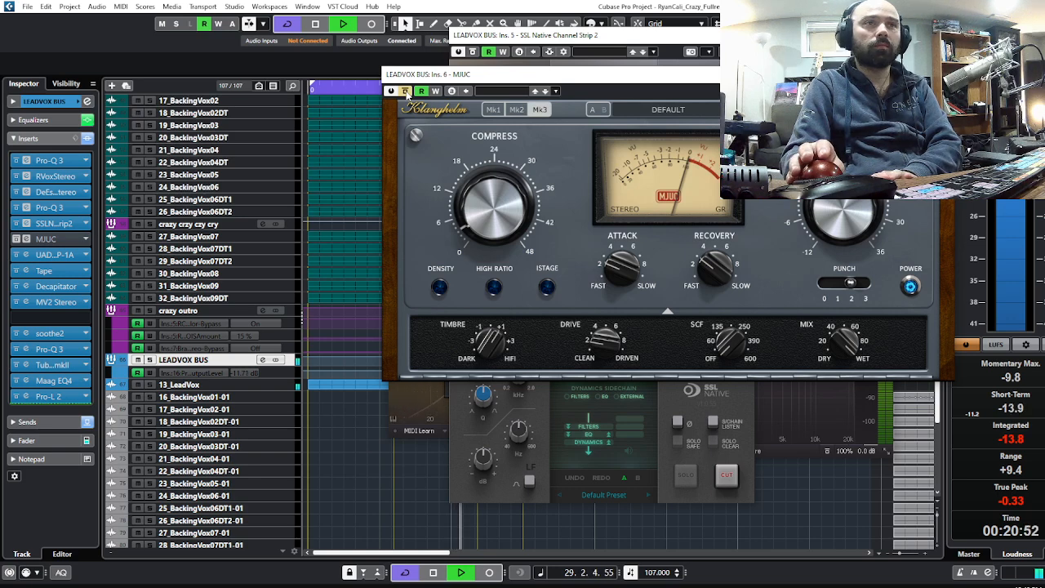
left_click(405, 91)
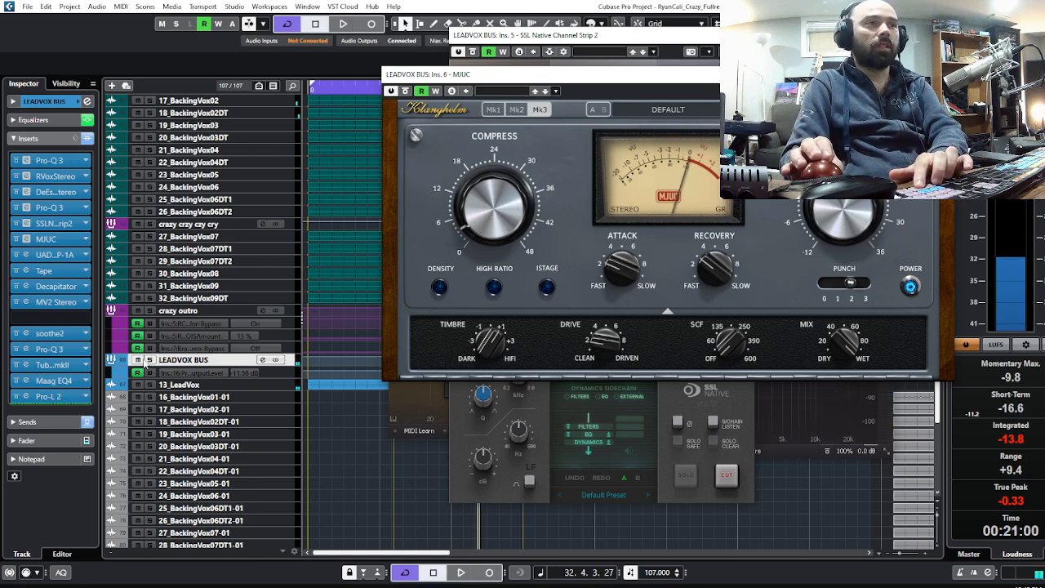
Step: Solo the LEADVOX BUS and play the vocal, comparing MJUC bypassed and active
left_click(150, 360)
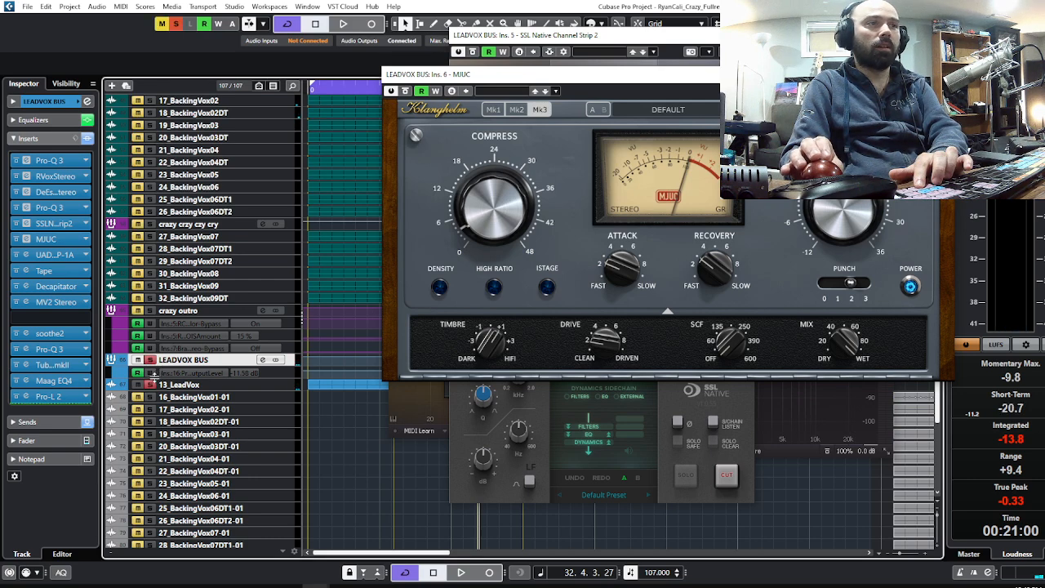
key("space")
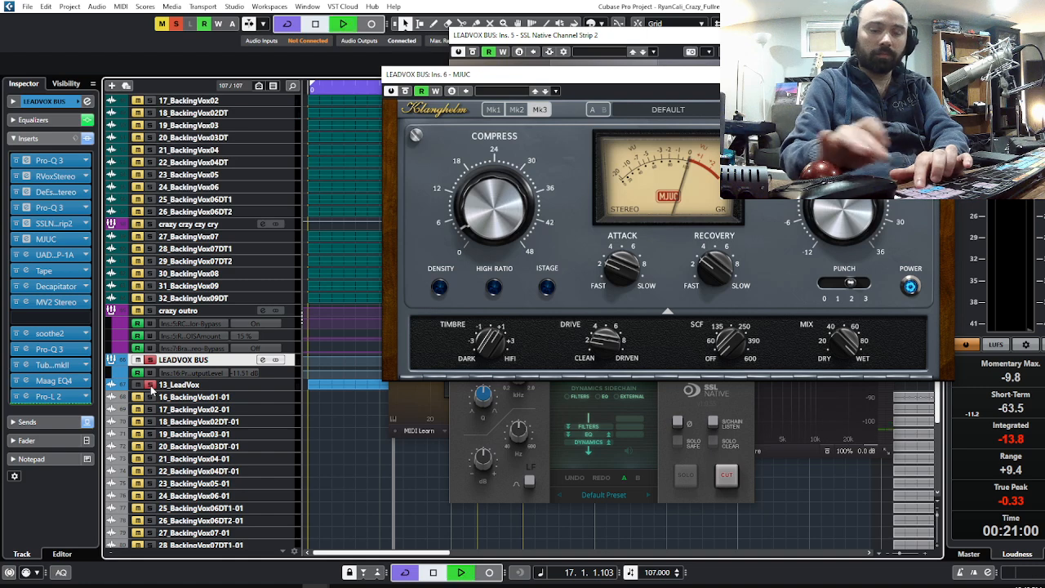
left_click(150, 384)
left_click_drag(506, 74, 400, 122)
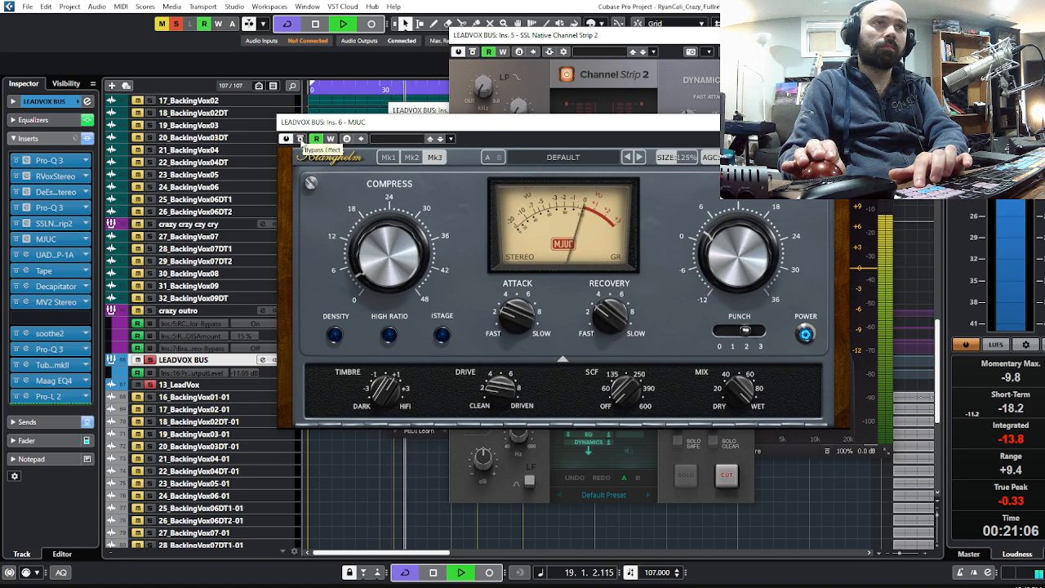
left_click(301, 140)
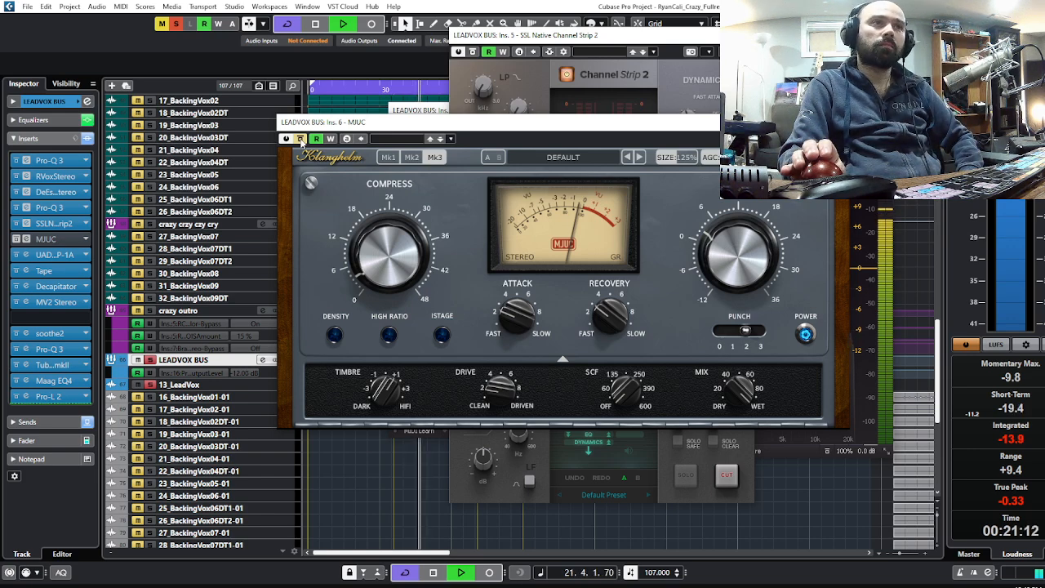
left_click(301, 140)
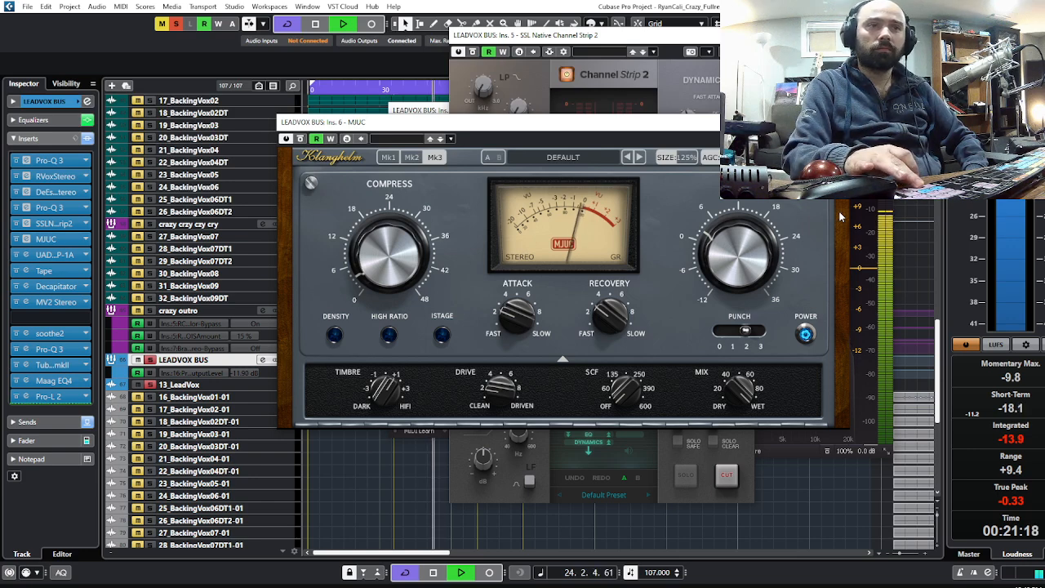
key("space")
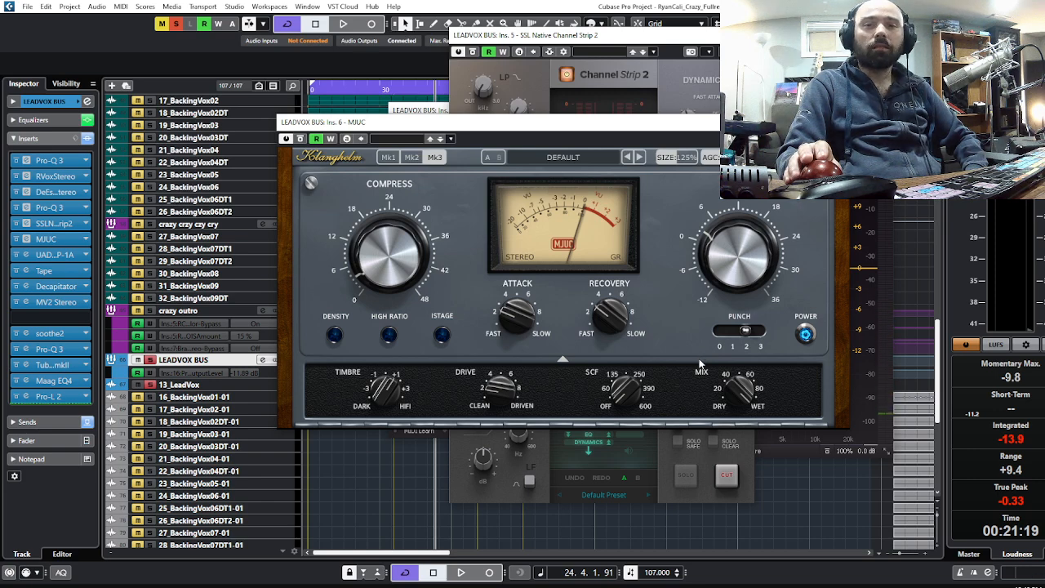
Step: Open the 13_LeadVox channel settings, clear away the leftover plug-in windows and review the channel's equalizer
key("ctrl+w")
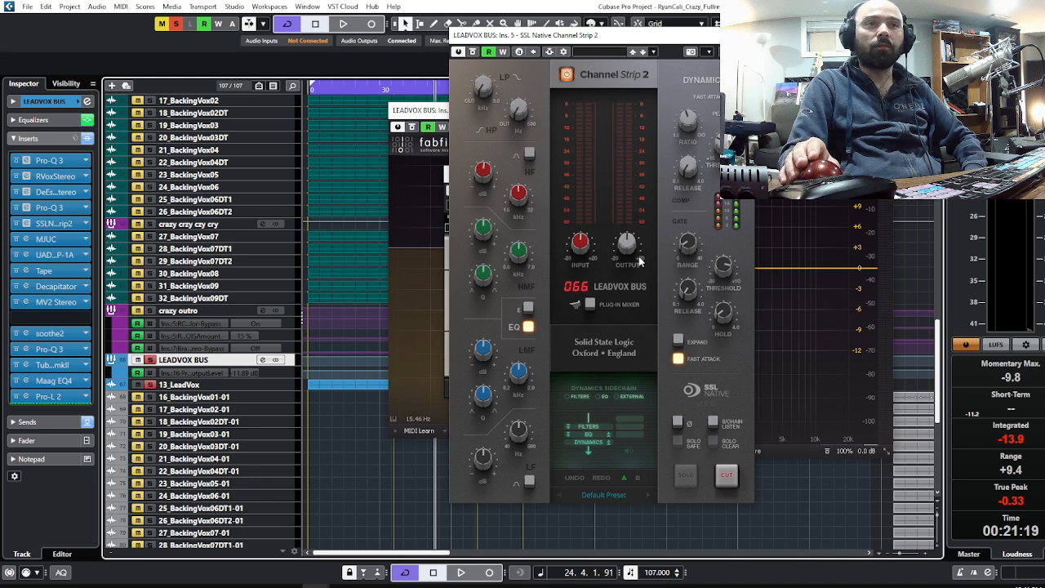
left_click(213, 384)
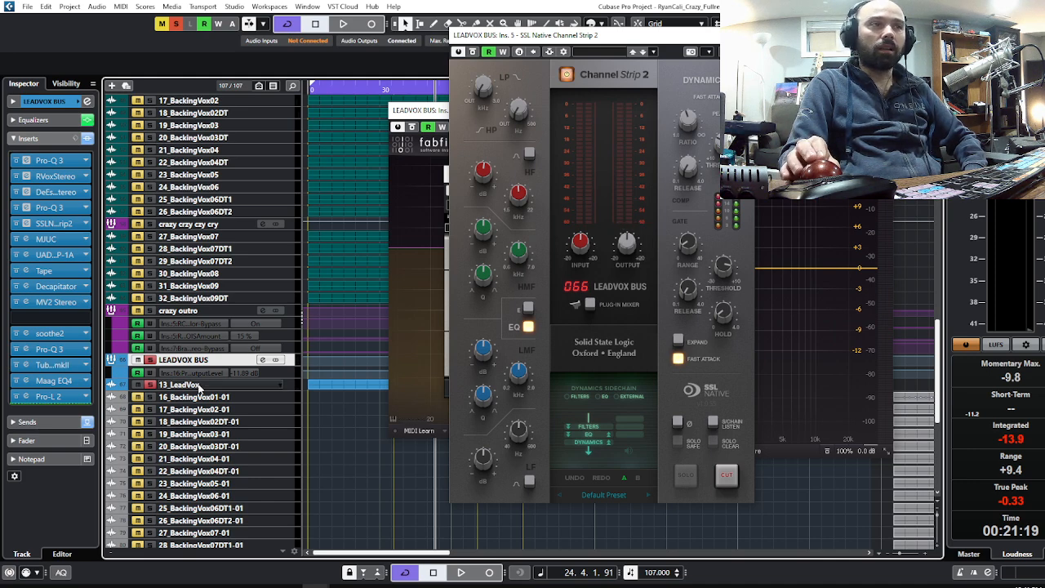
left_click(87, 100)
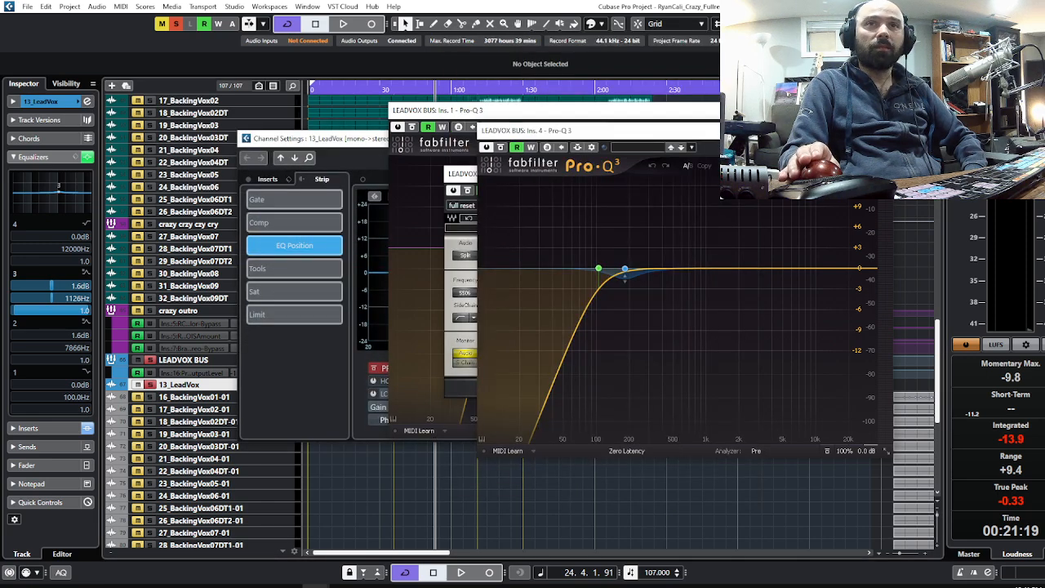
left_click(849, 164)
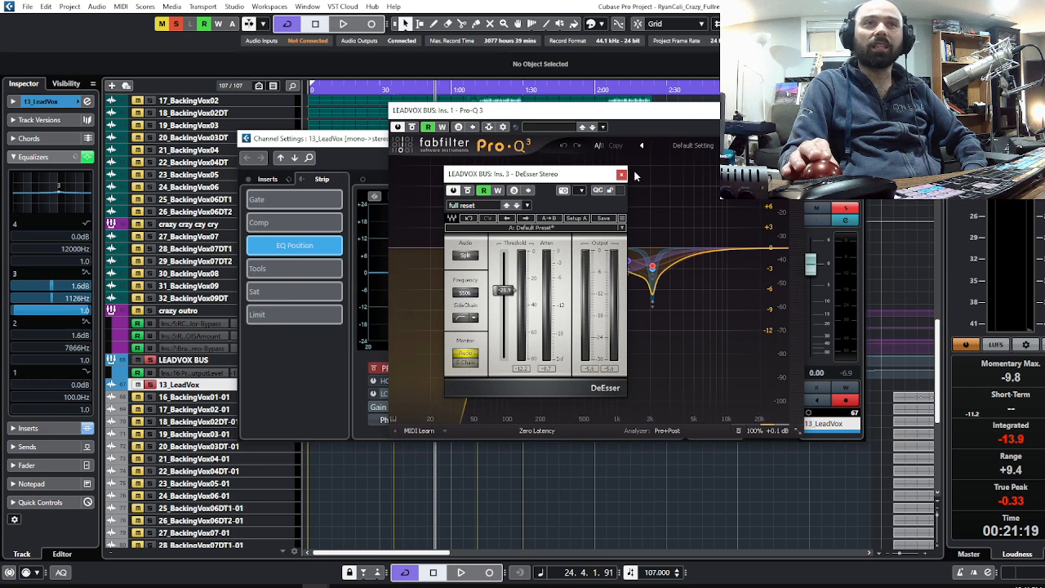
left_click(621, 175)
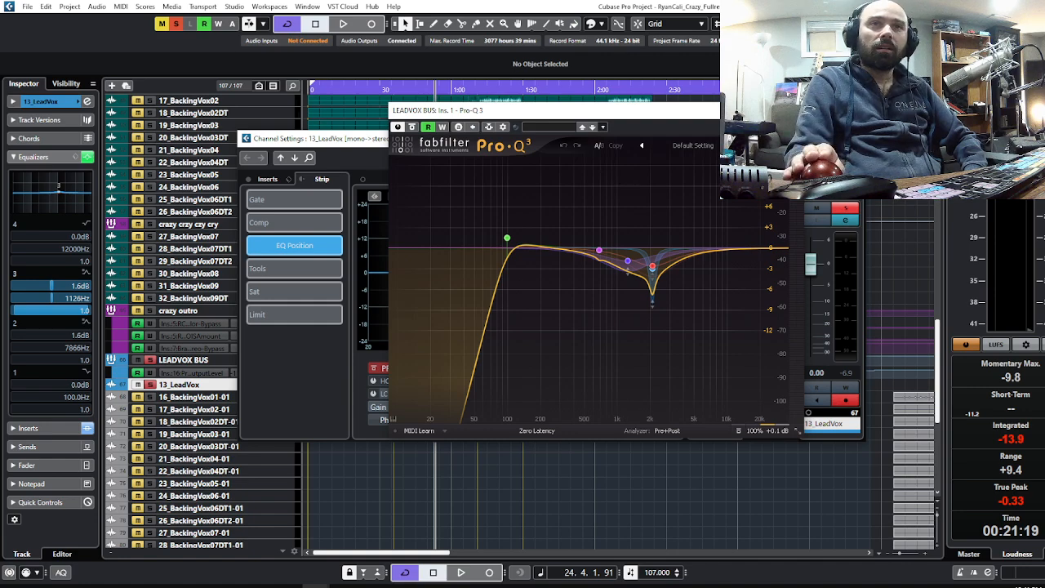
left_click(796, 109)
left_click_drag(458, 138, 418, 196)
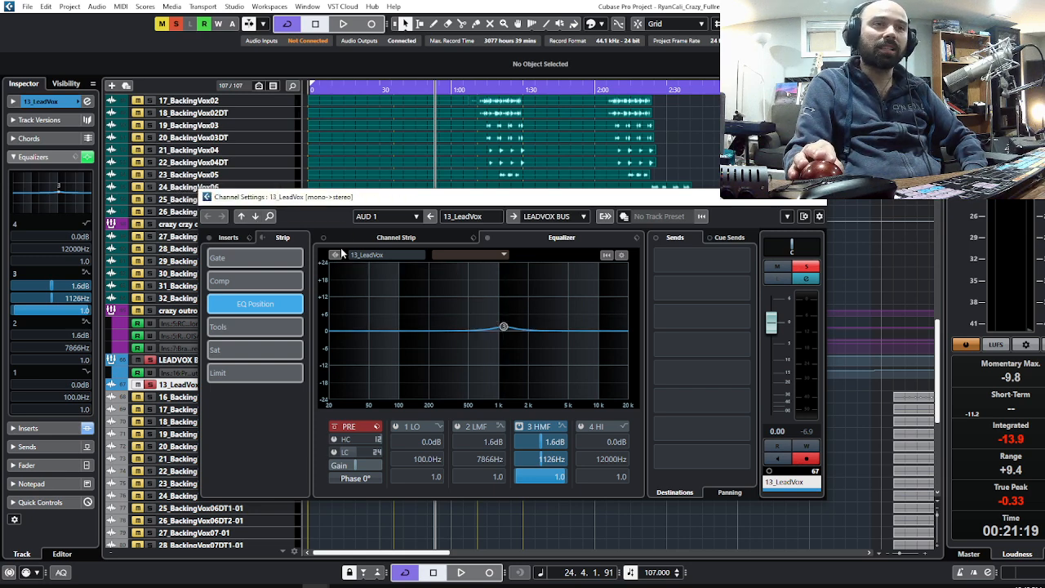
key("e")
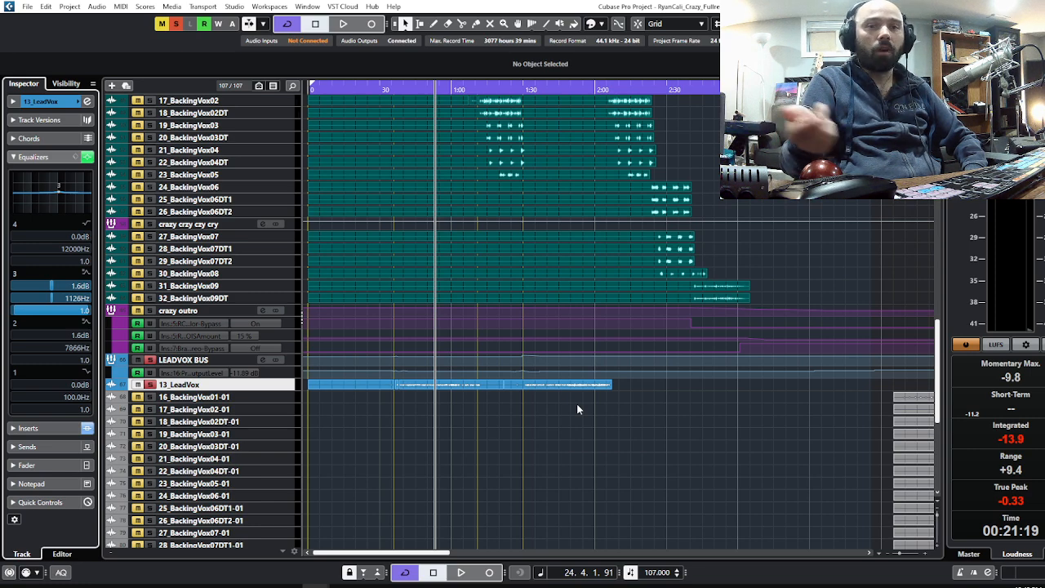
Step: Select the LEADVOX BUS and turn off its solo
mouse_move(330, 369)
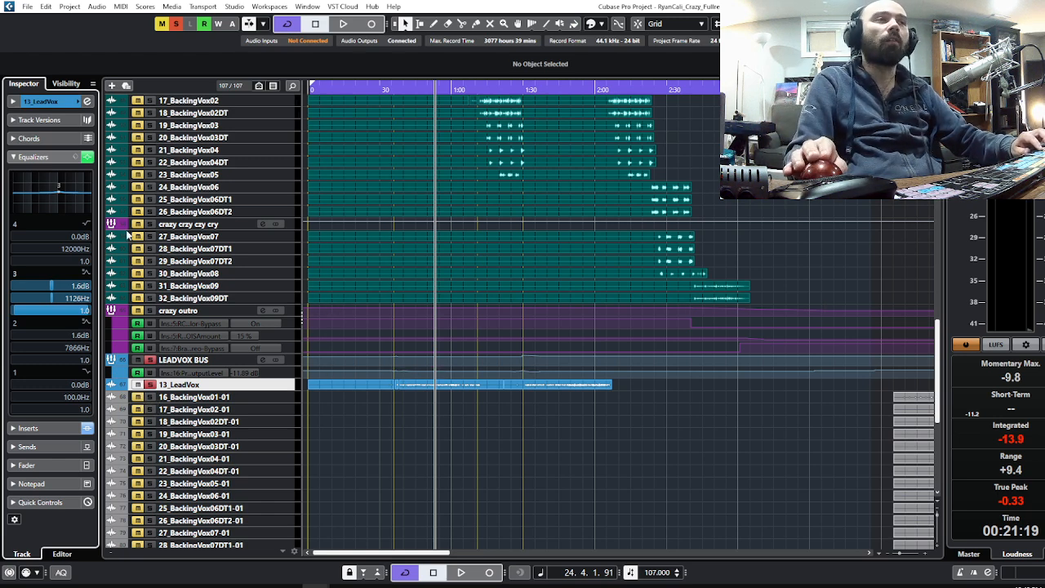
left_click(199, 364)
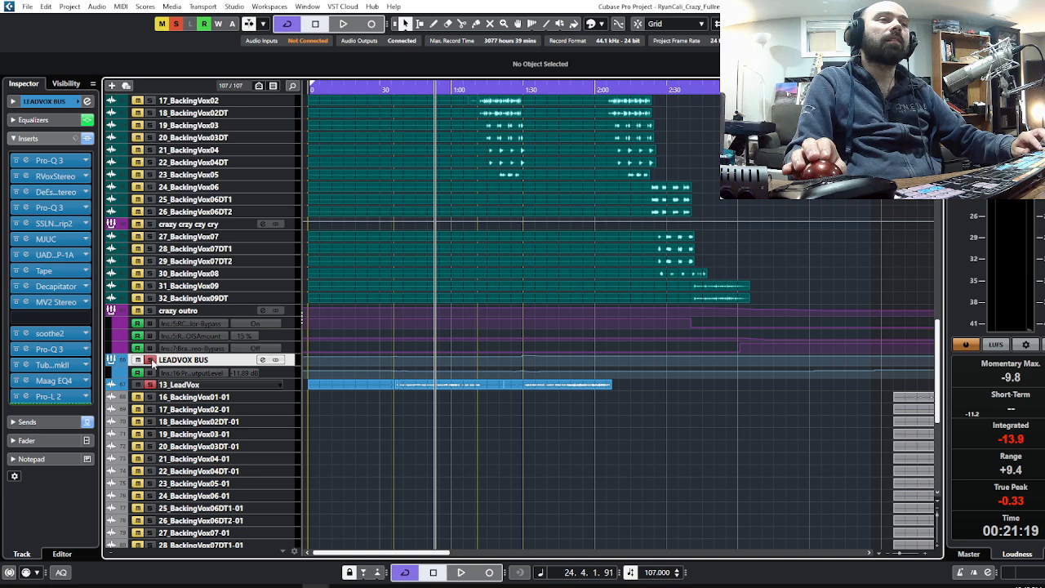
left_click(151, 360)
Step: Briefly review the second Pro-Q 3, UAD Pultec EQP-1A and MJUC inserts on the LEADVOX BUS, closing each window
left_click(45, 138)
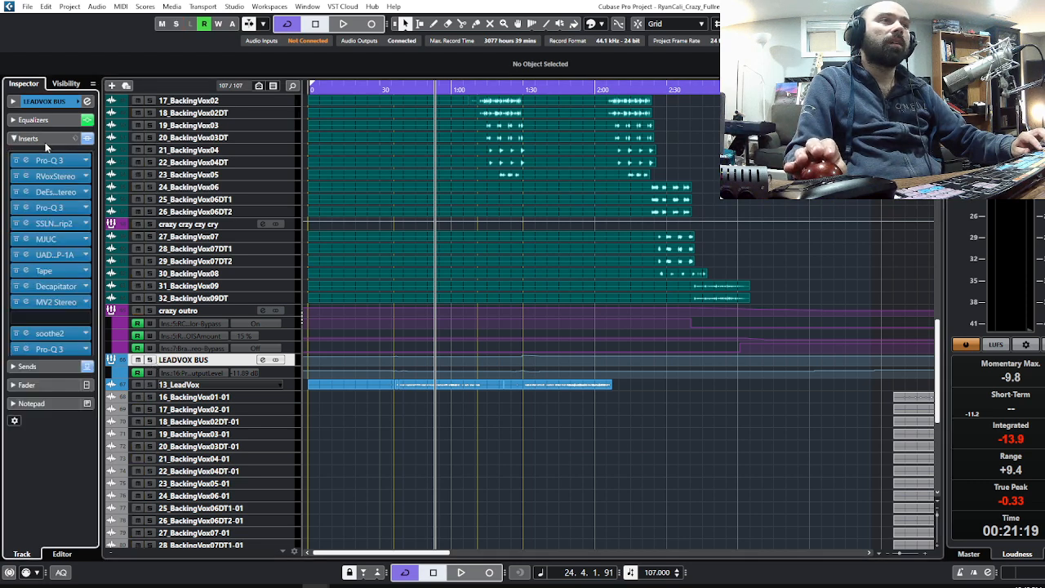
left_click(35, 208)
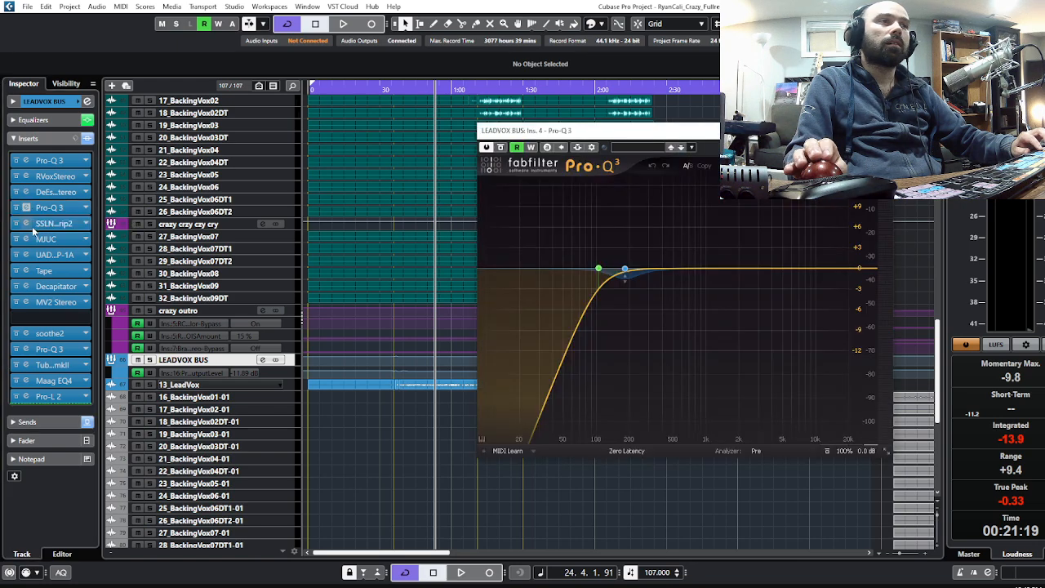
left_click(33, 255)
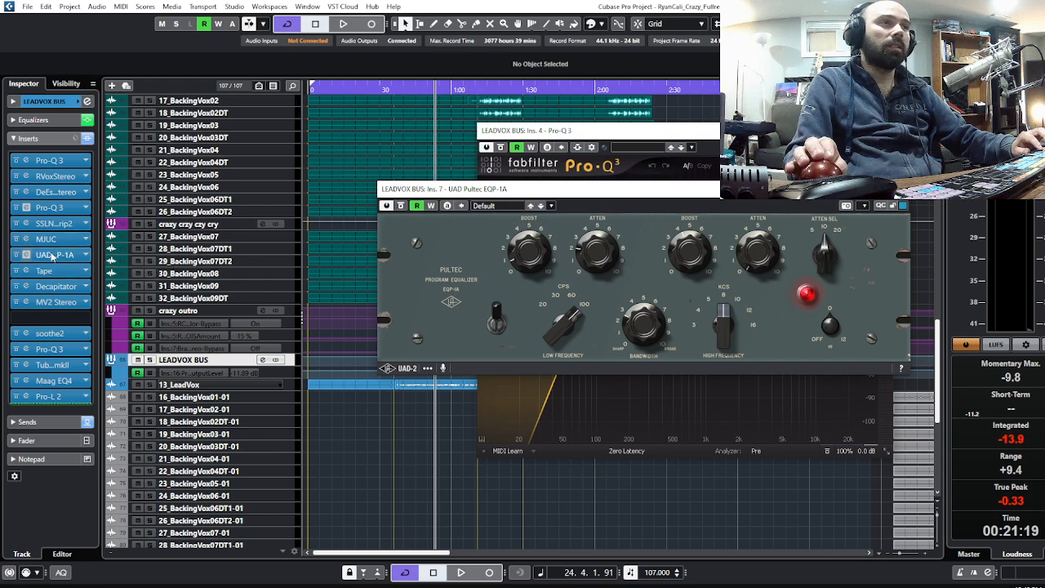
left_click(50, 240)
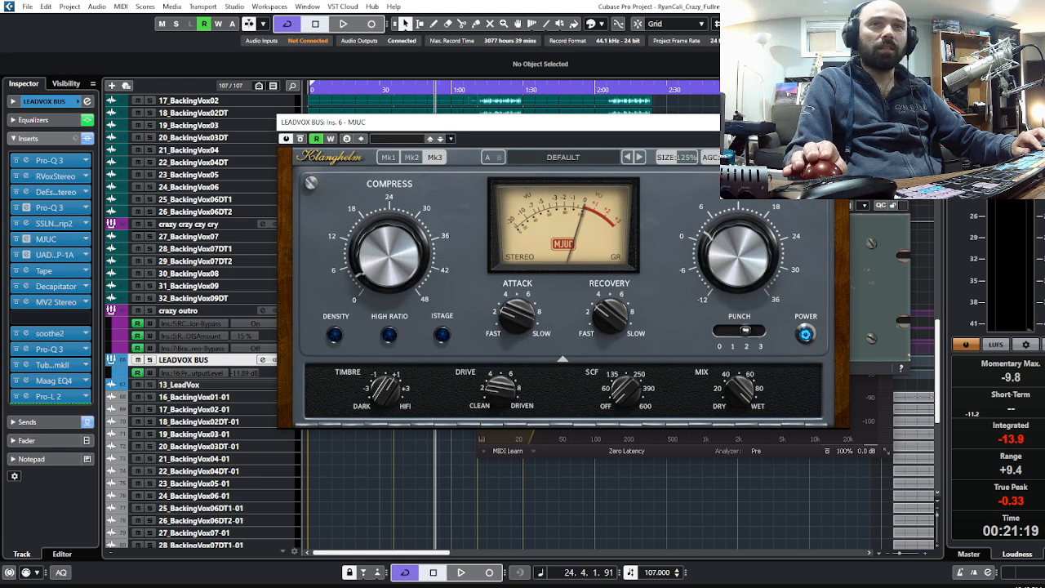
left_click(845, 122)
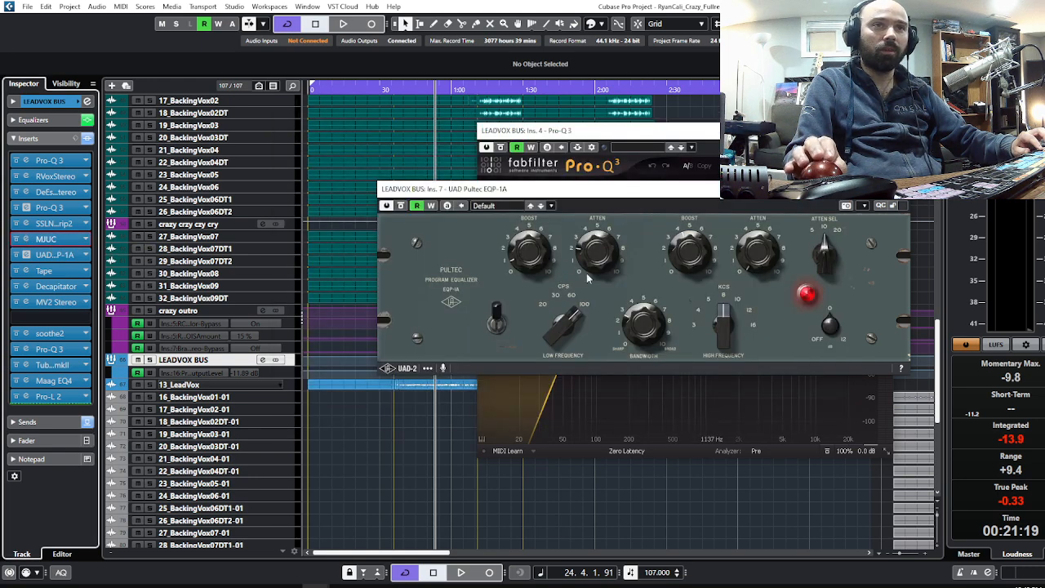
left_click(902, 189)
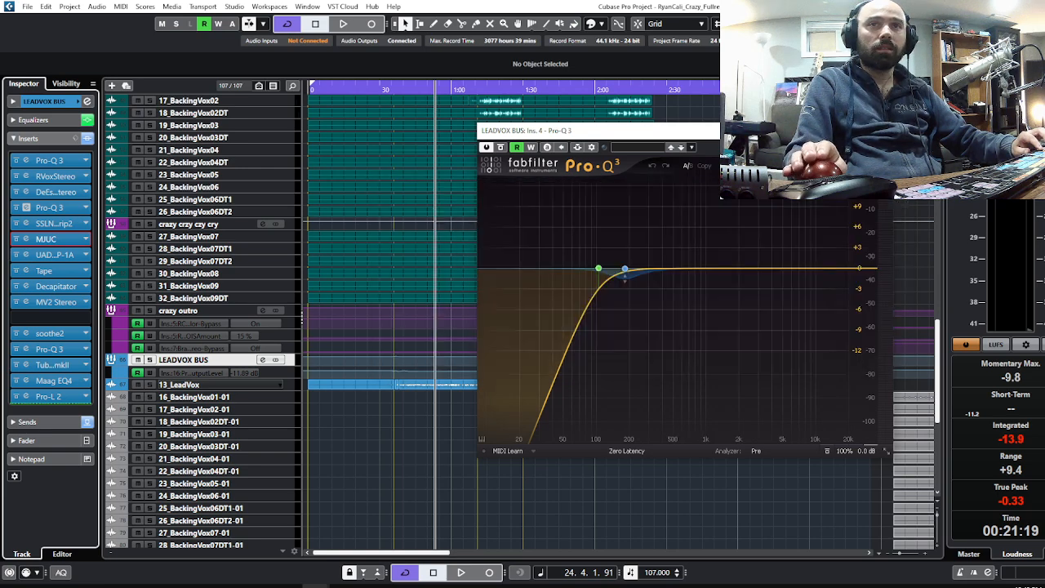
left_click(887, 130)
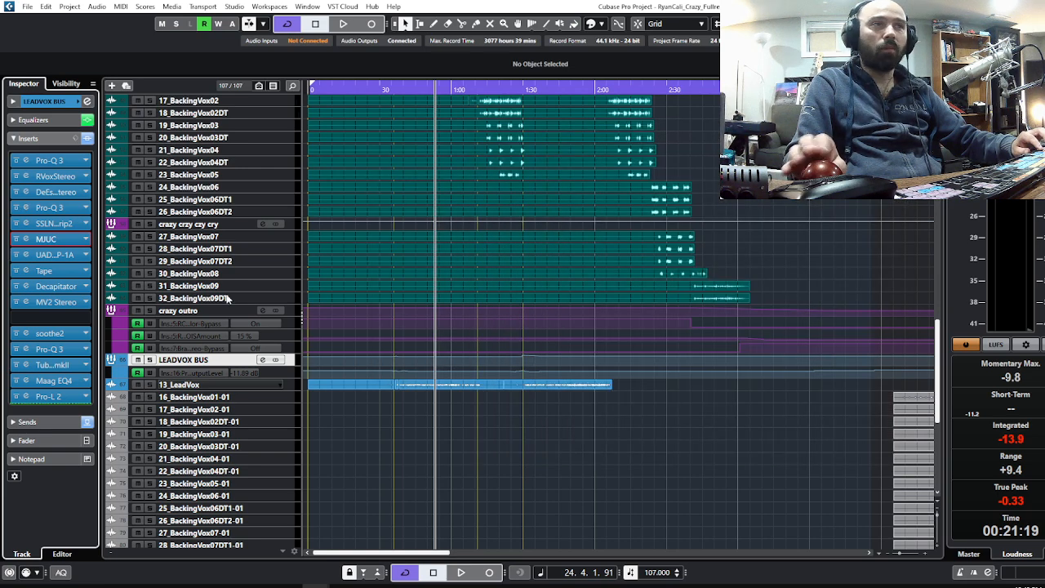
Step: Open the Tape and MJUC inserts on the LEADVOX BUS and audition MJUC in the full mix
left_click(51, 274)
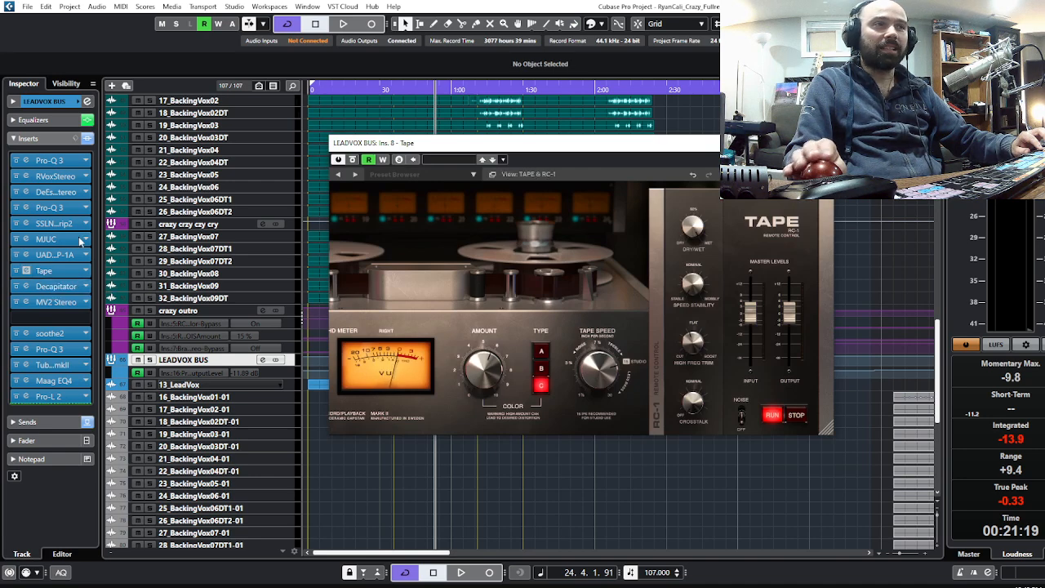
left_click(47, 239)
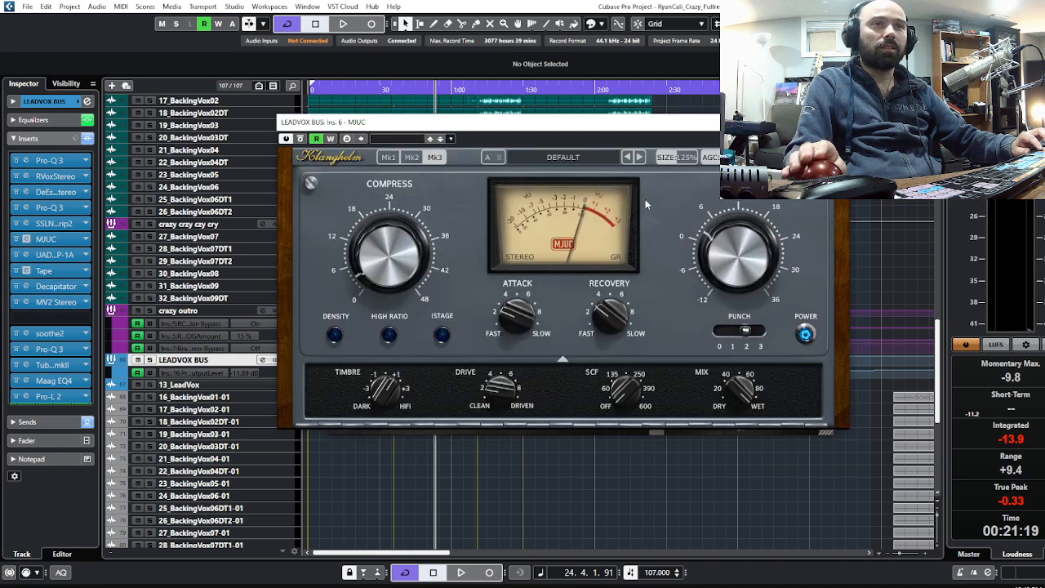
left_click_drag(636, 133, 779, 157)
left_click_drag(706, 174, 698, 168)
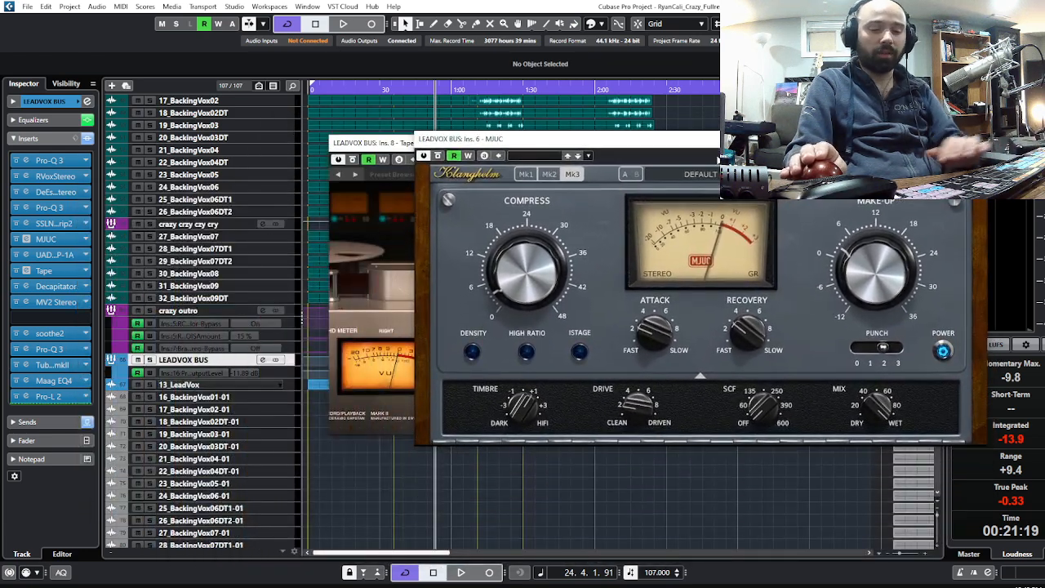
key("space")
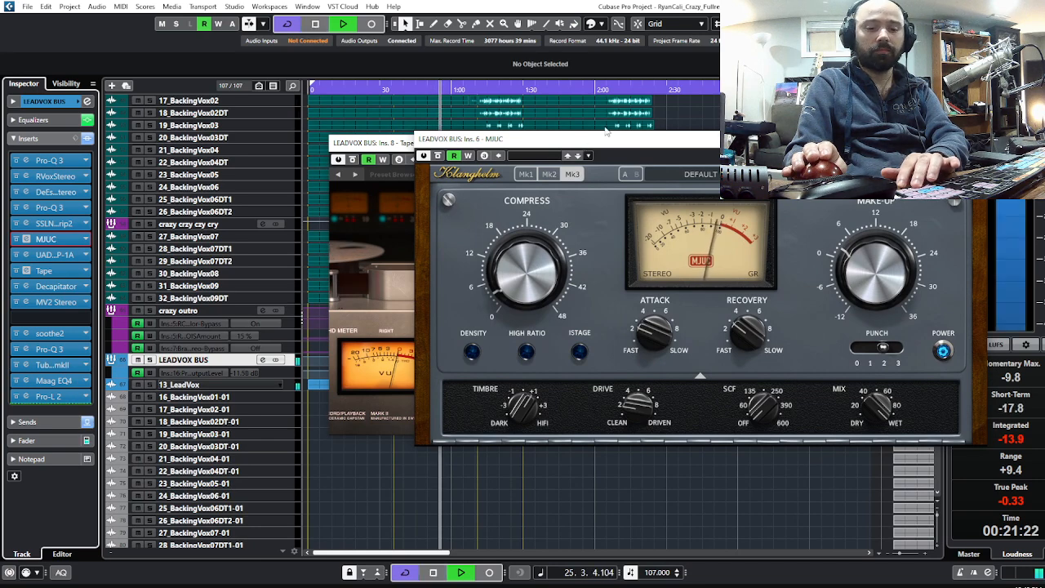
key("space")
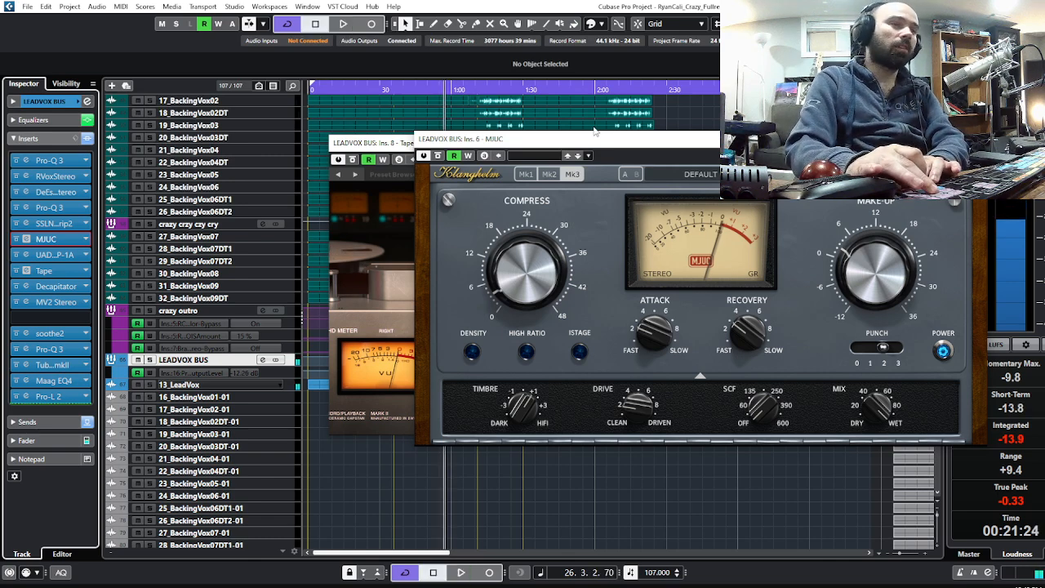
key("space")
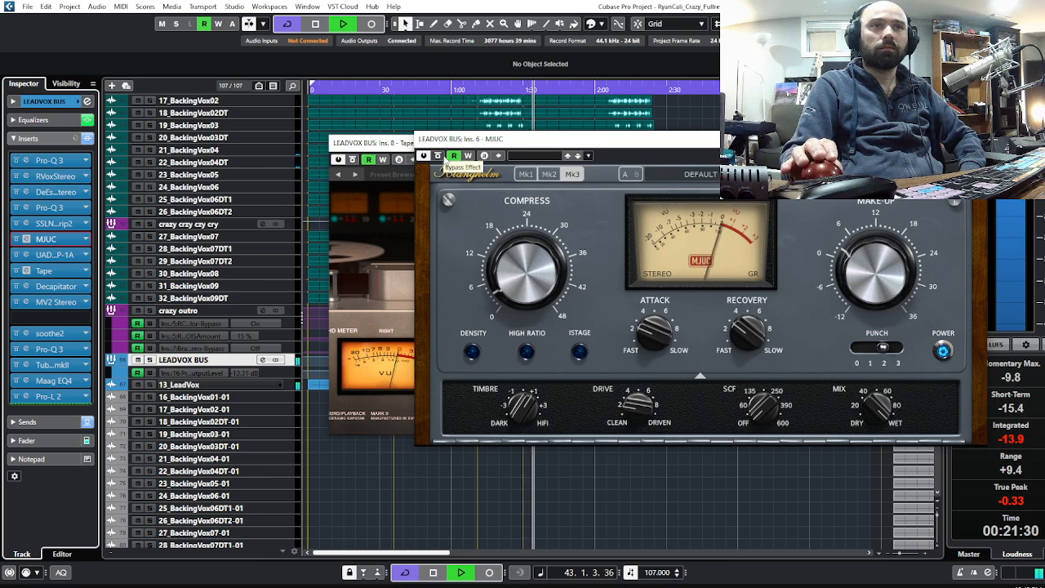
left_click(961, 139)
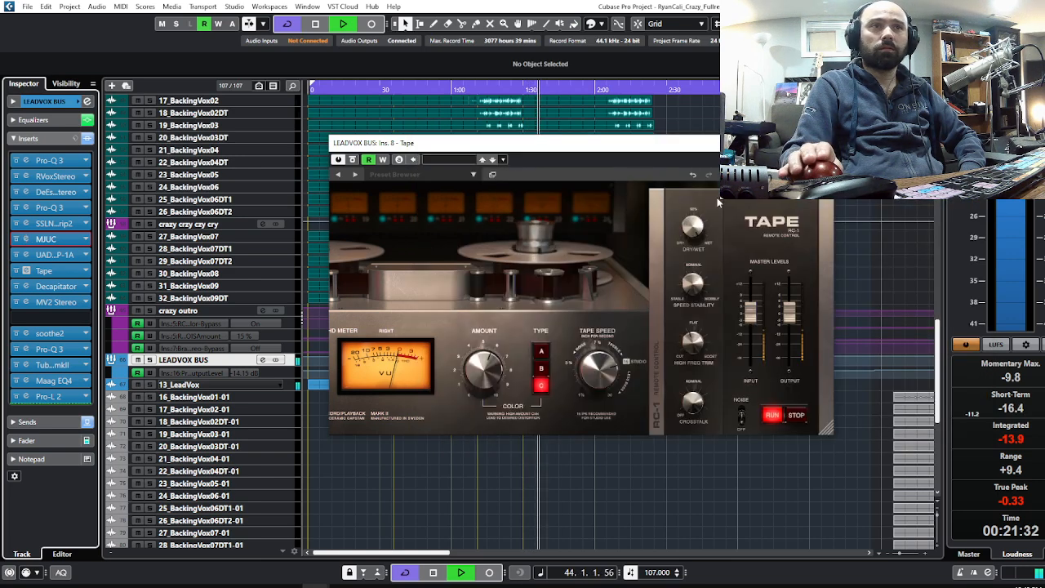
Step: Open the UAD Pultec EQP-1A insert on the LEADVOX BUS beside Tape and check its bypass during playback
left_click(52, 255)
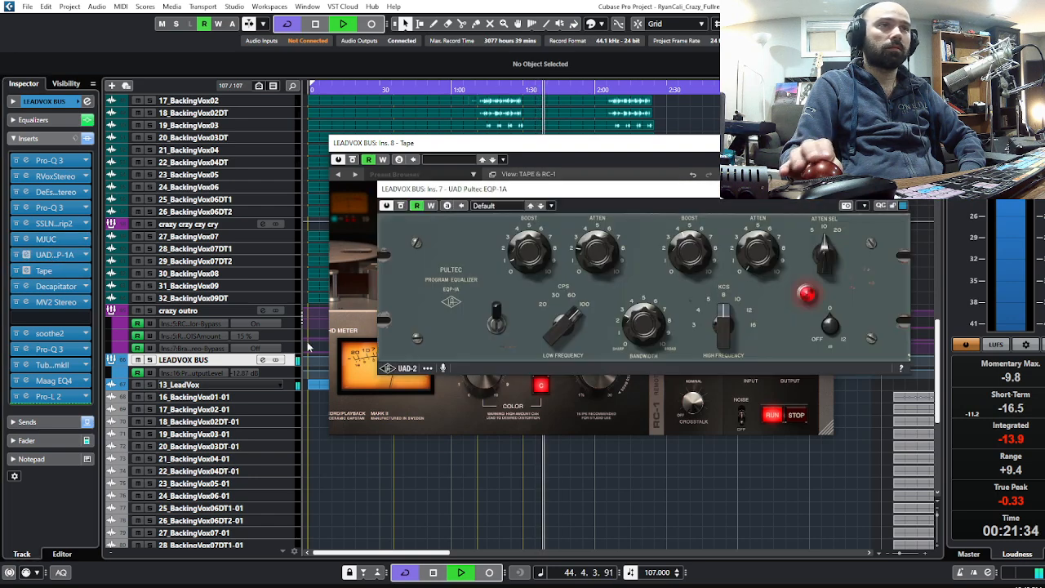
left_click_drag(450, 188, 539, 137)
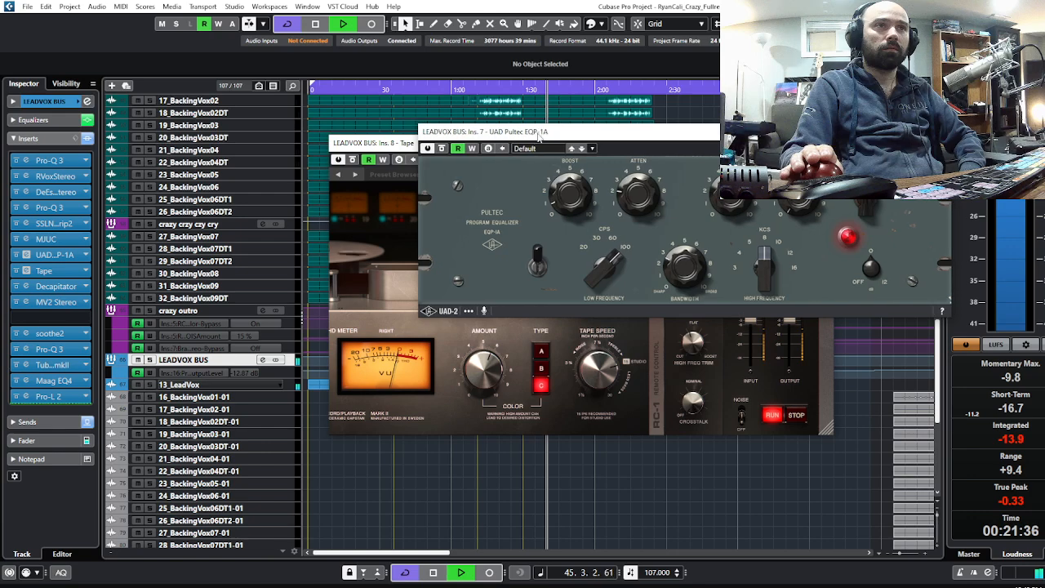
left_click(442, 149)
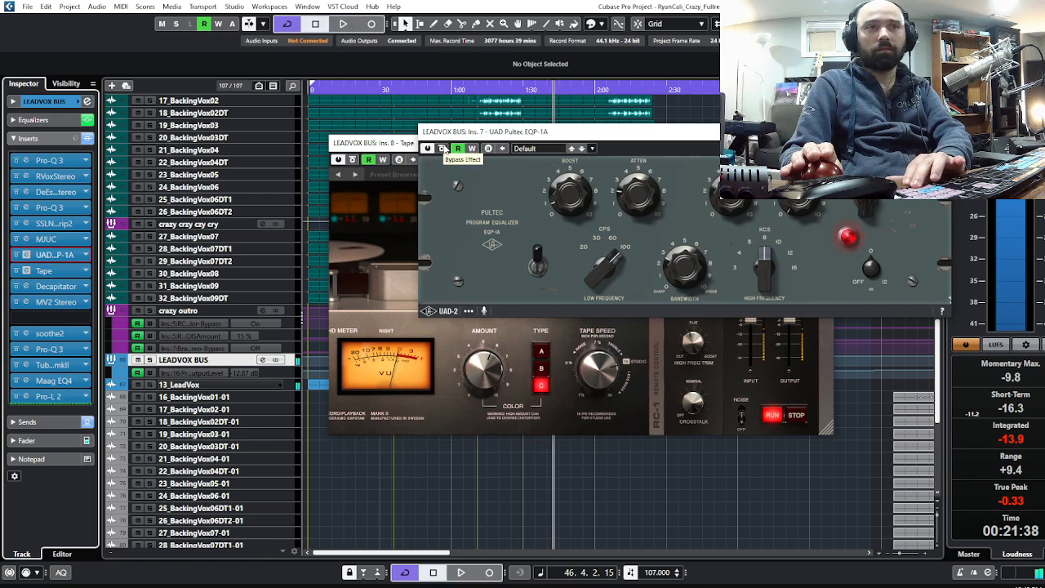
Step: Compare the full mix with the Tape and UAD Pultec EQP-1A inserts bypassed and active, then stop playback
left_click(354, 152)
left_click(459, 134)
left_click_drag(460, 134, 462, 163)
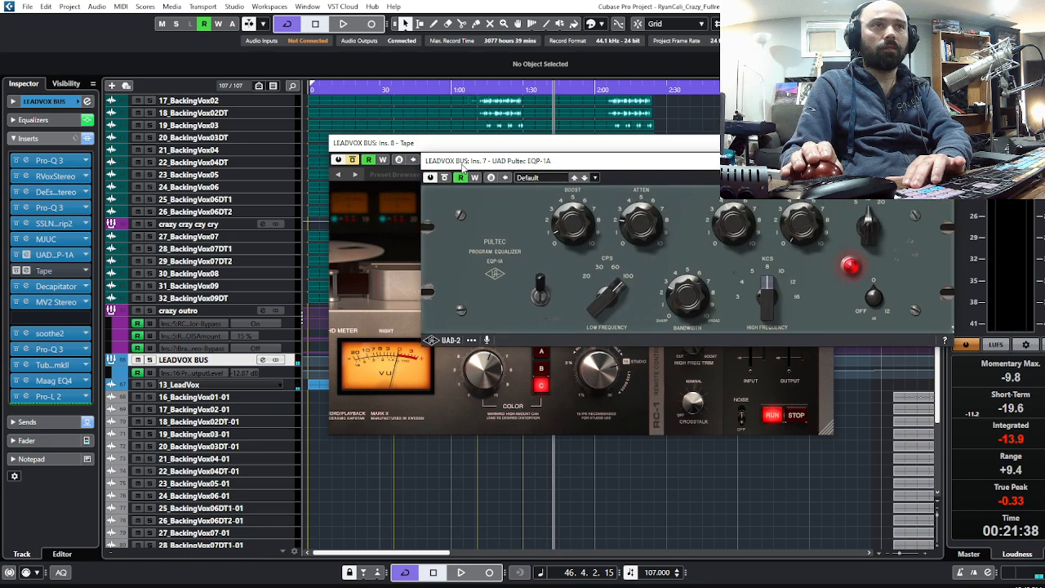
left_click(445, 178)
key("space")
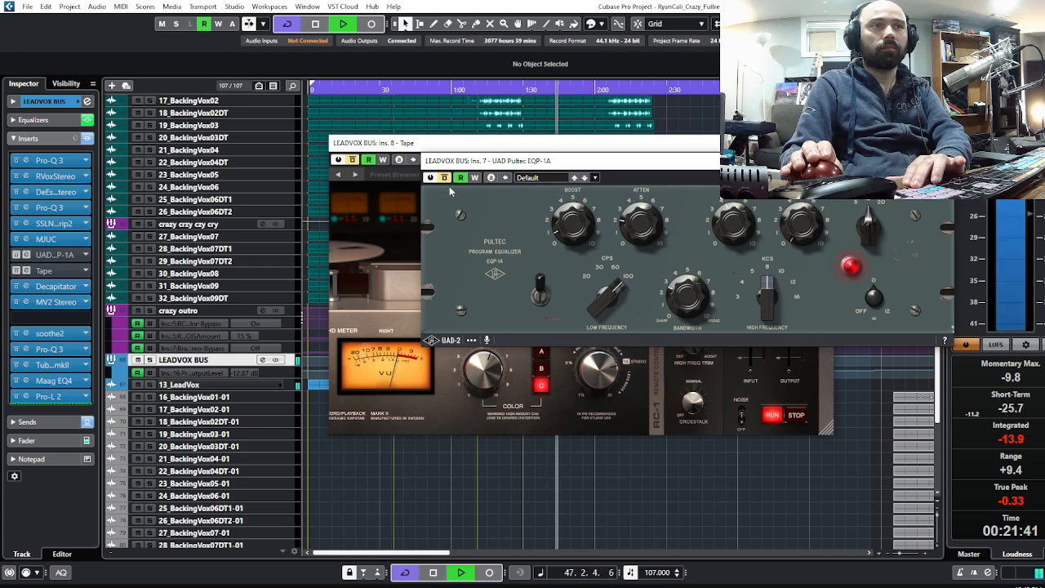
left_click_drag(447, 169, 413, 147)
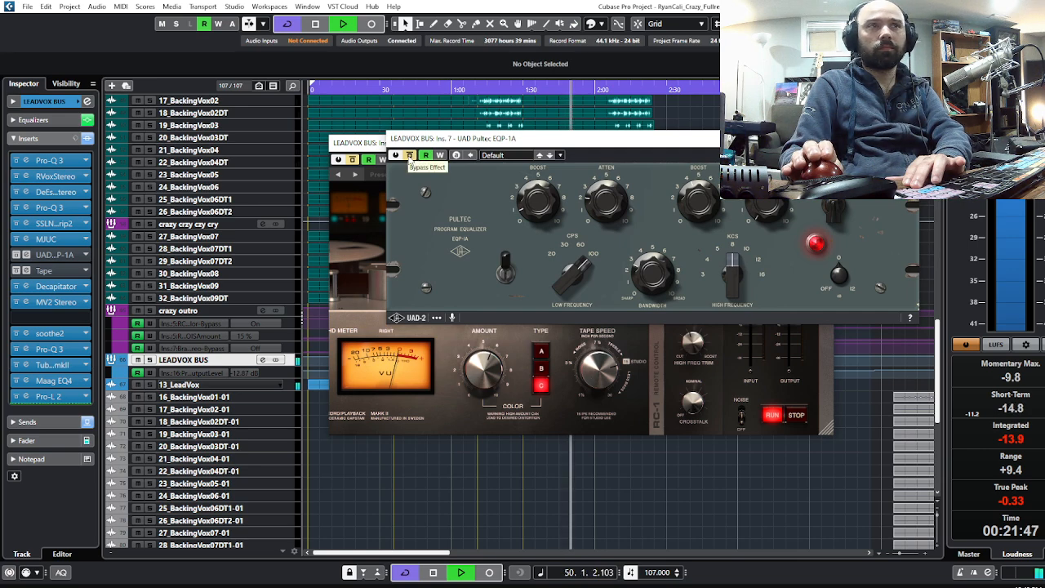
left_click(354, 160)
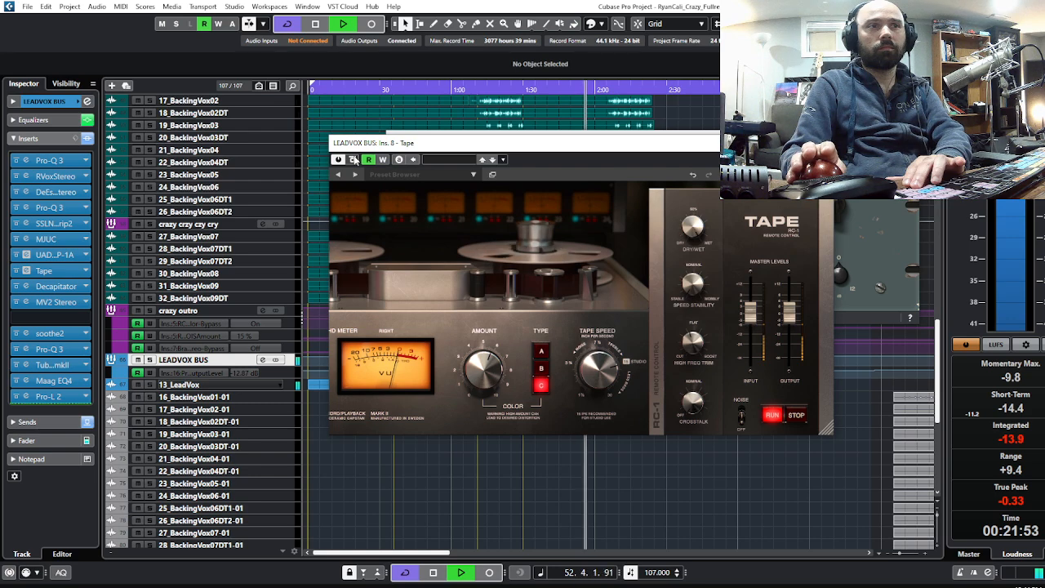
key("space")
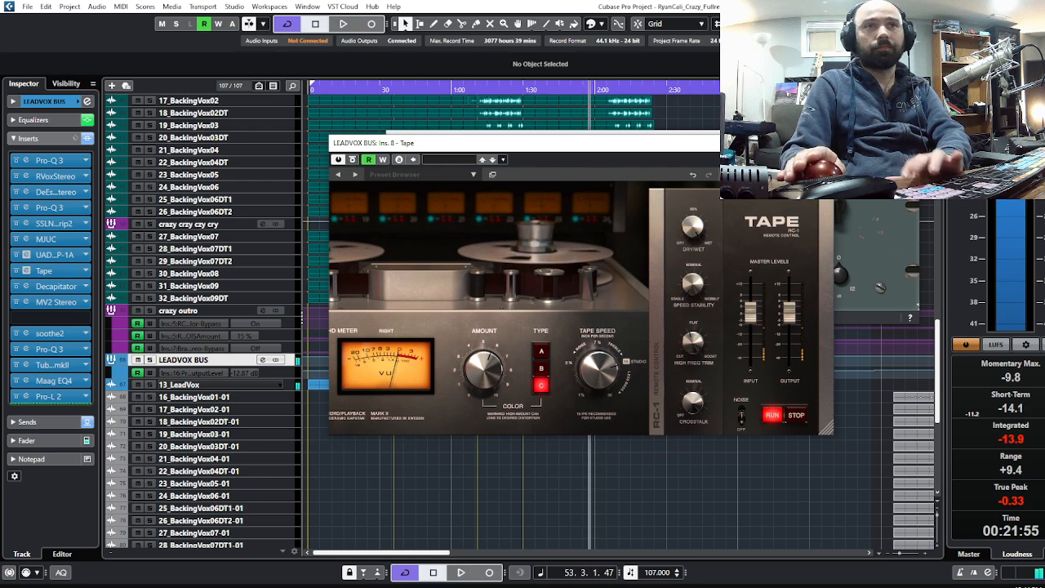
Step: Close the Pultec window and switch Tape to its main TAPE view to examine the machine's settings
left_click_drag(783, 145, 542, 312)
left_click_drag(731, 149, 586, 172)
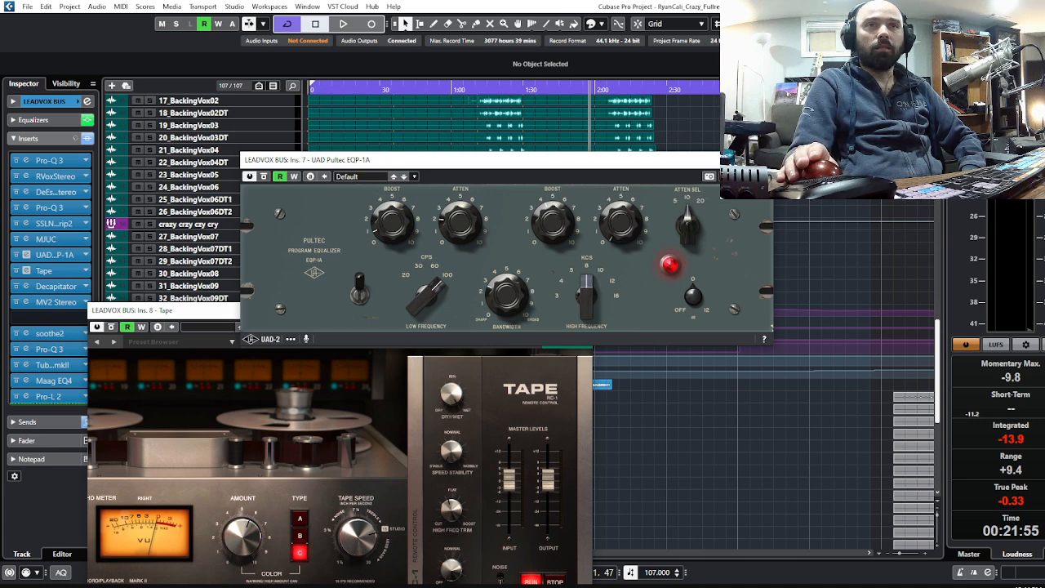
key("ctrl+w")
left_click_drag(419, 314, 591, 173)
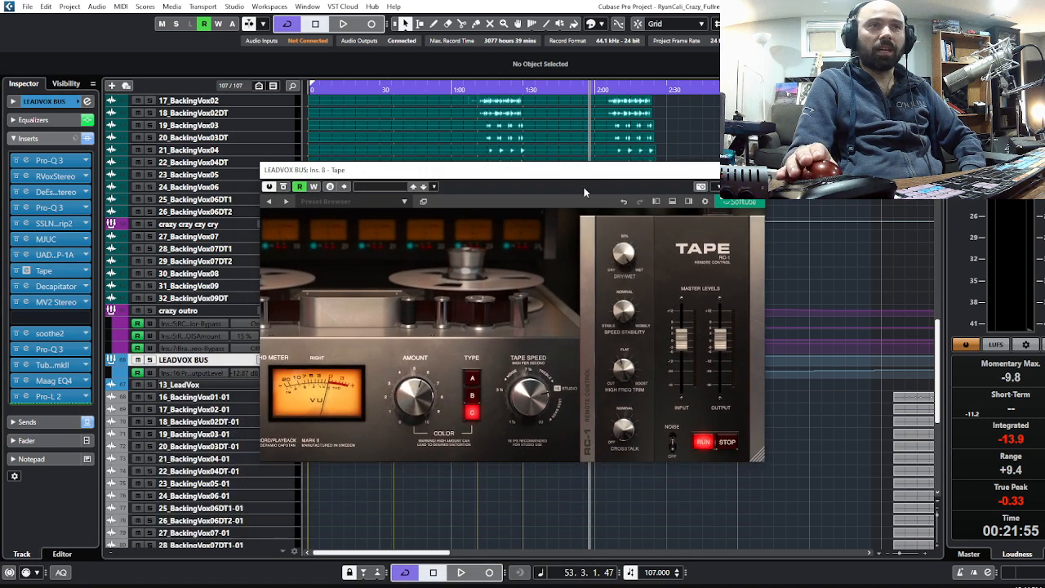
left_click(590, 355)
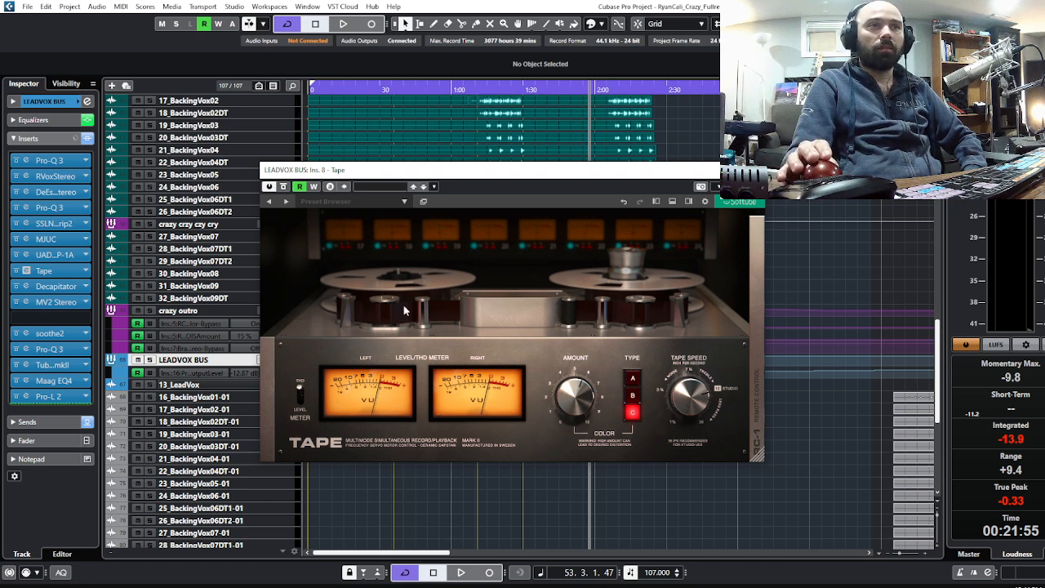
Step: Reopen the UAD Pultec EQP-1A beside Tape, review both while briefly playing the mix, and close the Pultec
left_click(41, 257)
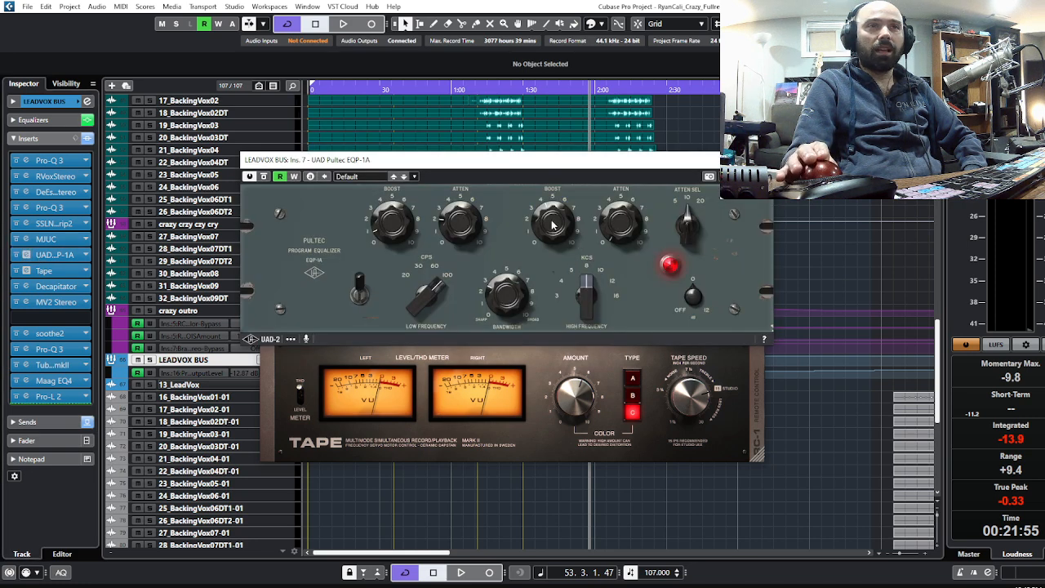
left_click_drag(551, 169, 832, 138)
left_click(480, 183)
left_click_drag(480, 183, 398, 164)
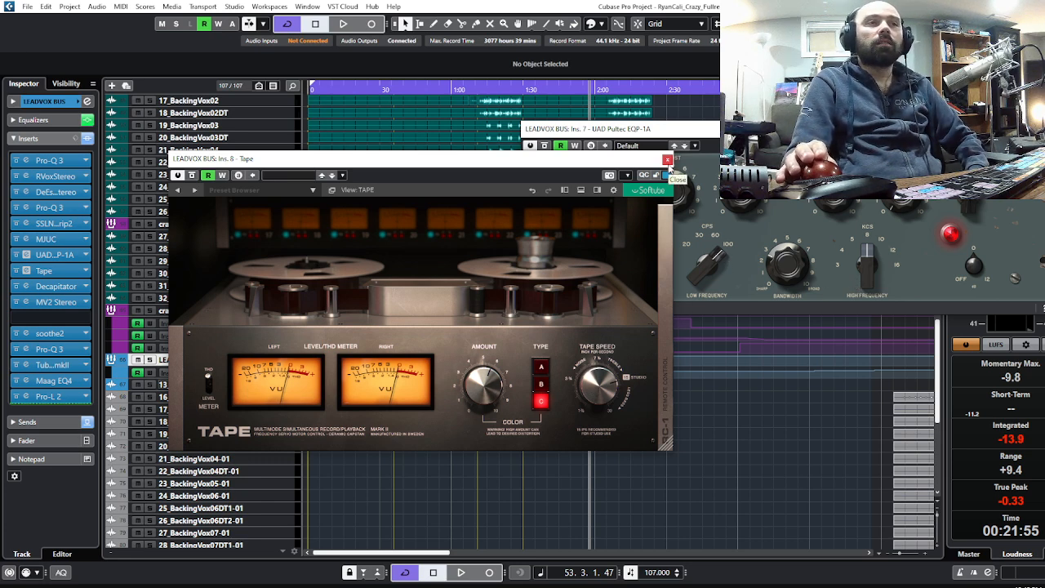
left_click_drag(691, 133, 569, 166)
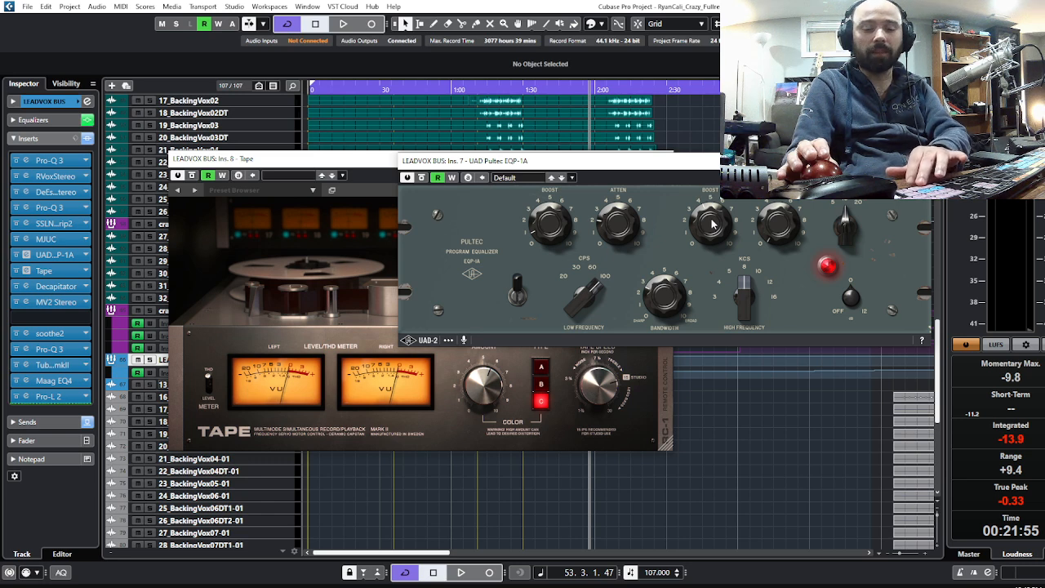
key("space")
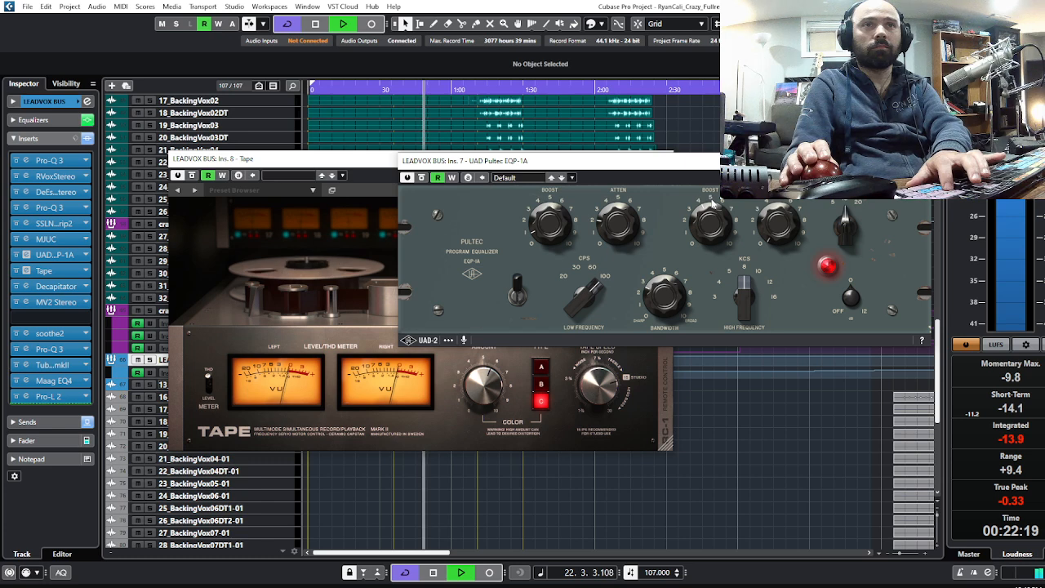
key("space")
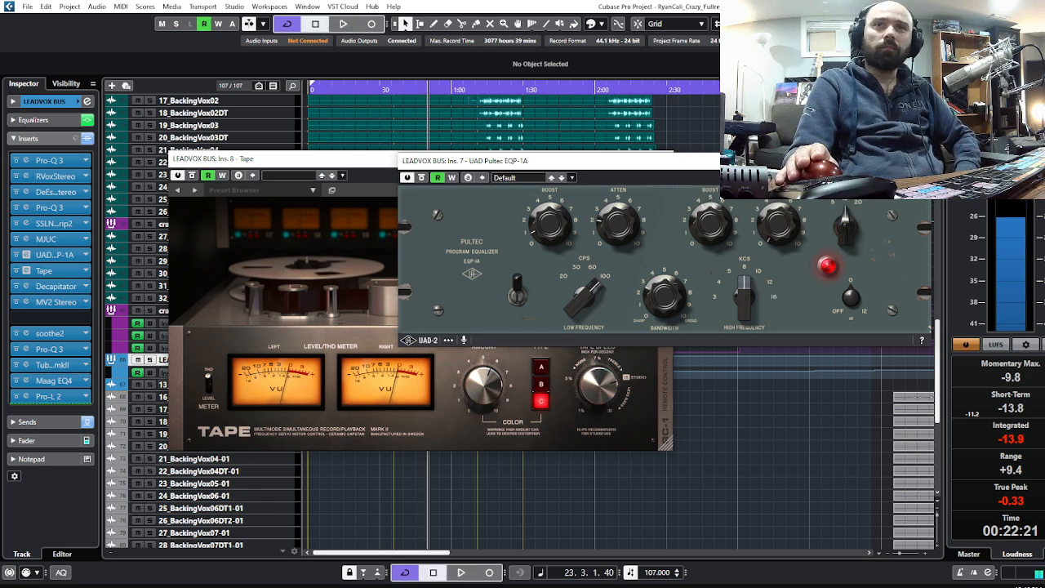
left_click(925, 160)
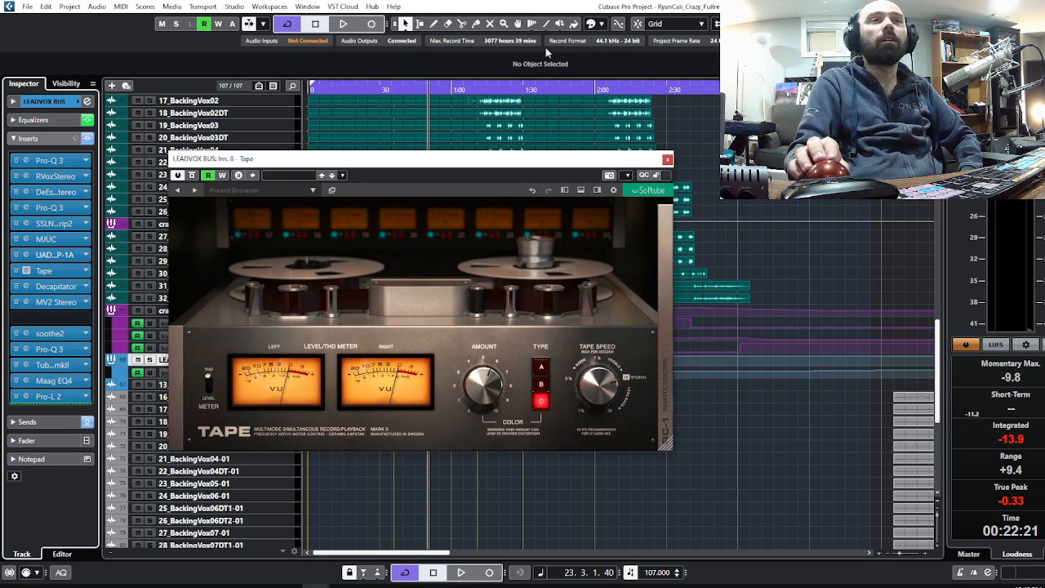
Step: Switch Tape to the TAPE & RC-1 view, recheck the Pultec, examine Tape's High Freq Trim and input level, and close both windows
left_click(669, 314)
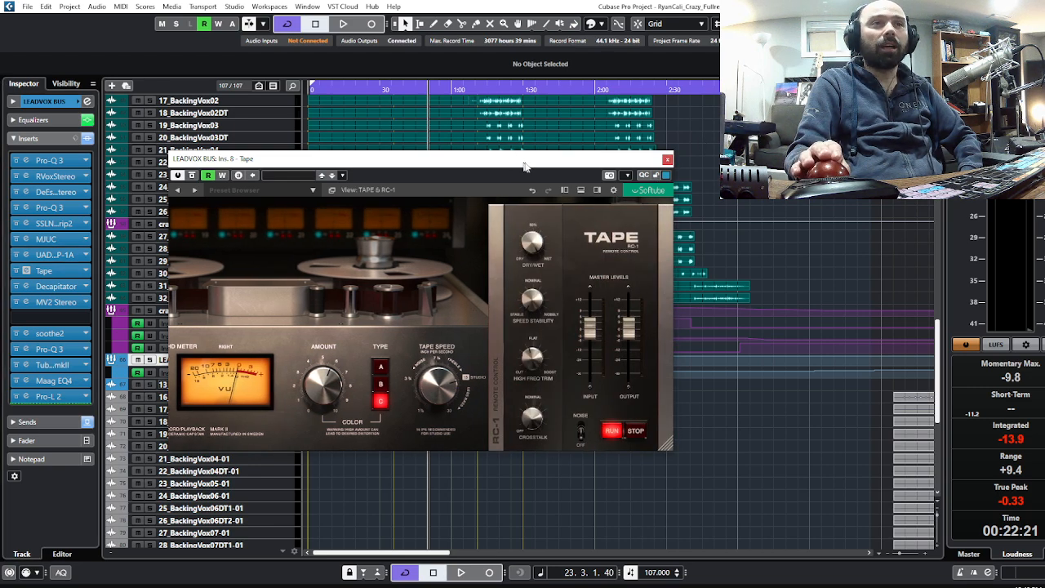
left_click_drag(522, 161, 604, 153)
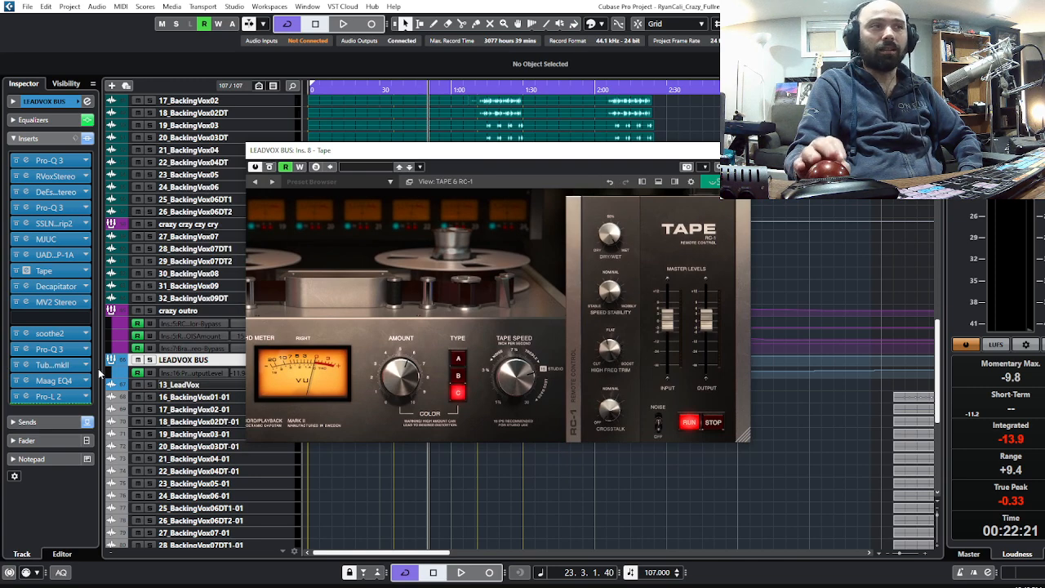
left_click(57, 255)
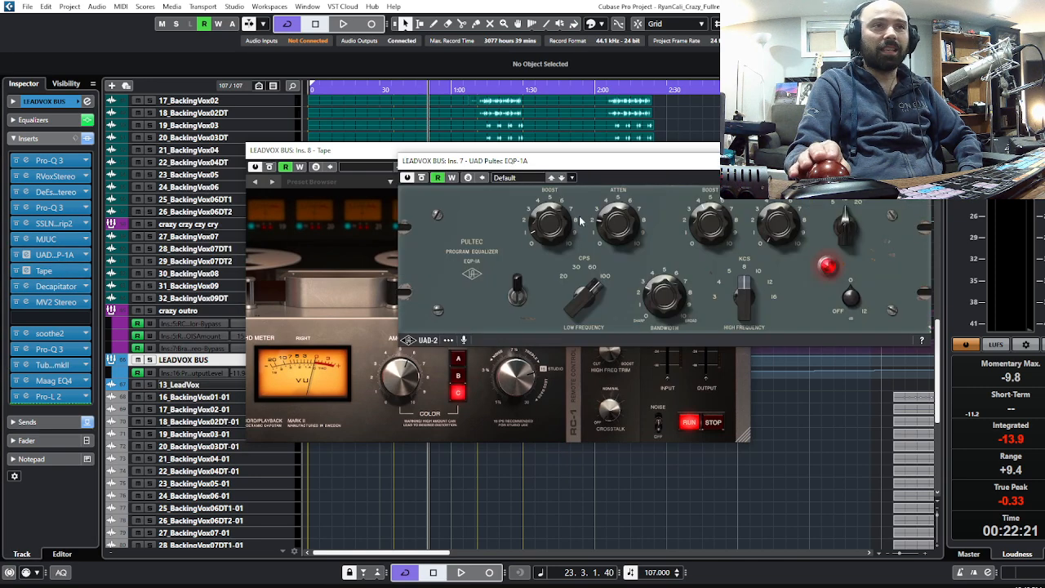
left_click(57, 255)
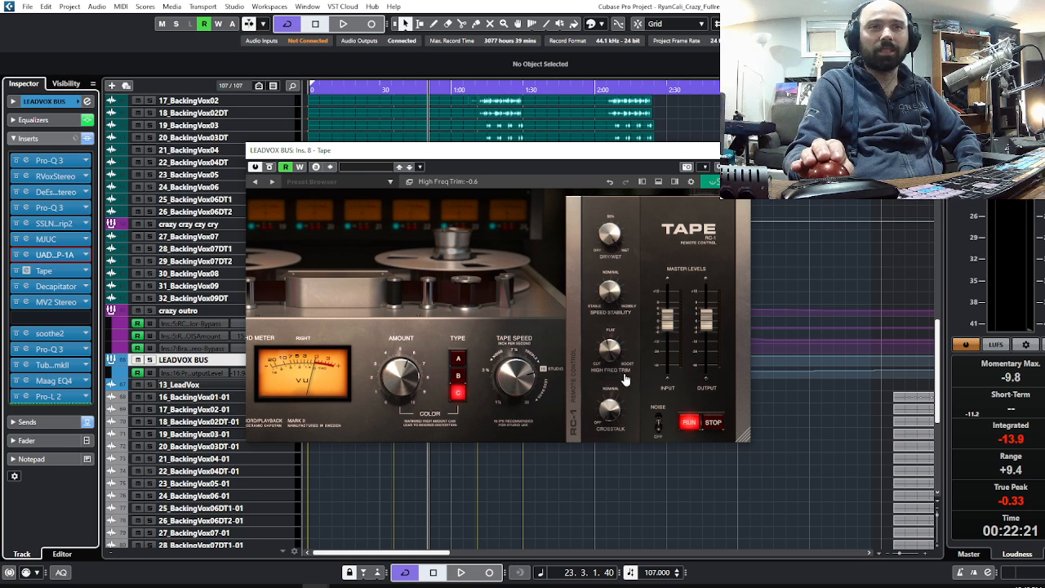
mouse_move(604, 352)
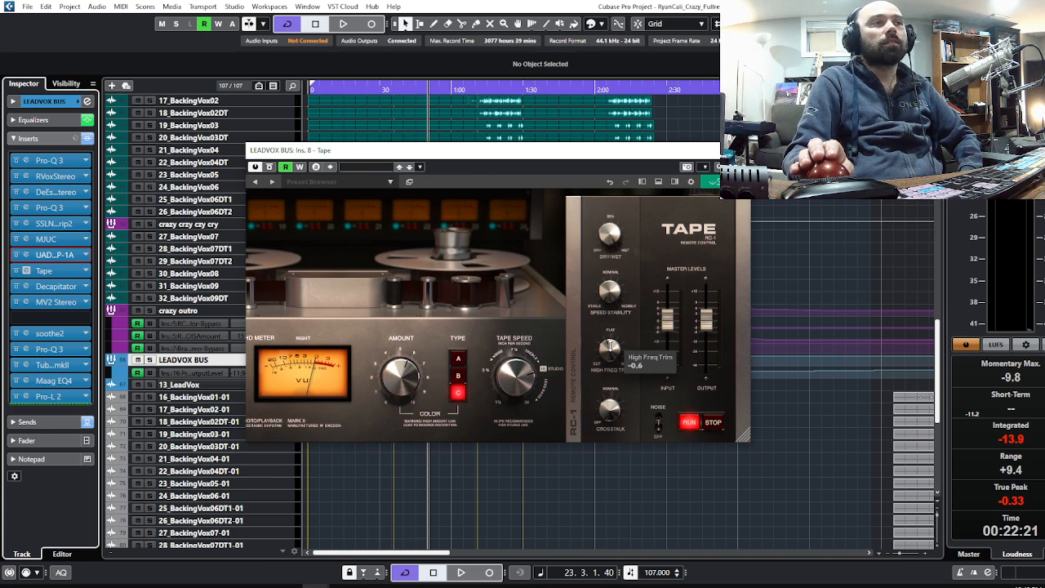
mouse_move(673, 283)
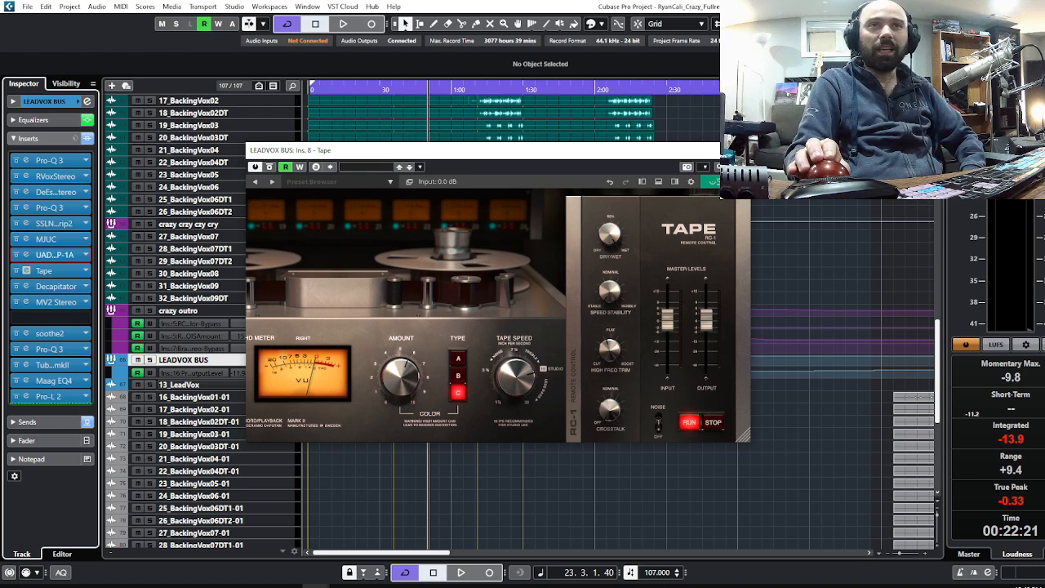
left_click(743, 150)
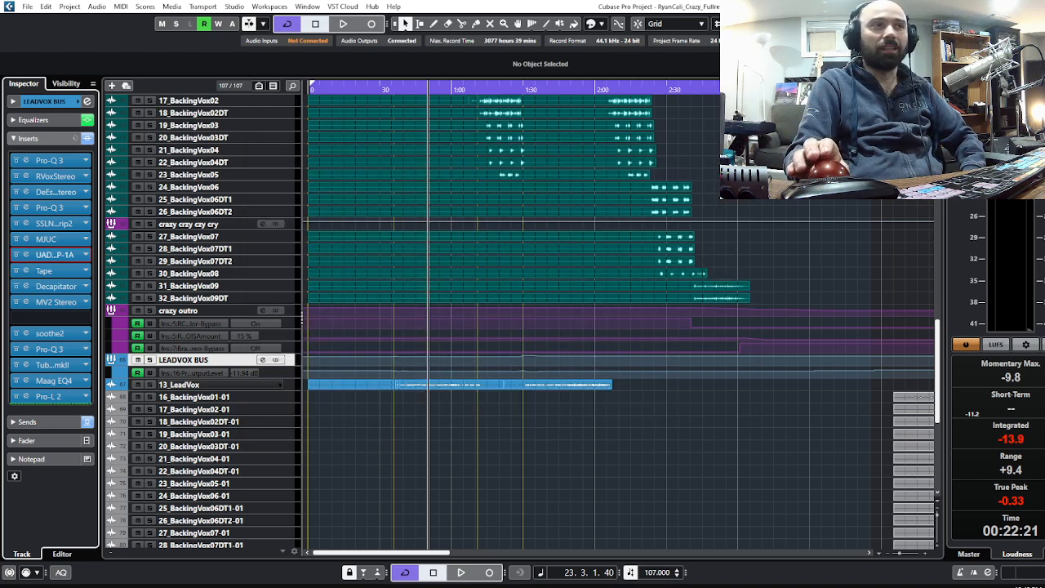
Step: Open the Decapitator insert on the LEADVOX BUS and compare it bypassed and active in the full mix while showing the bus fader
left_click(54, 287)
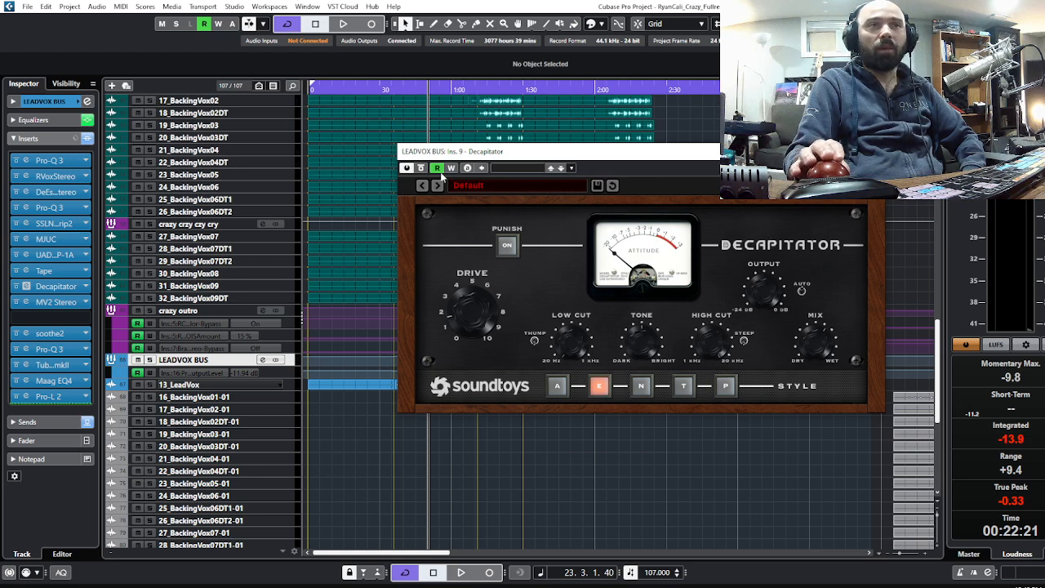
left_click(462, 572)
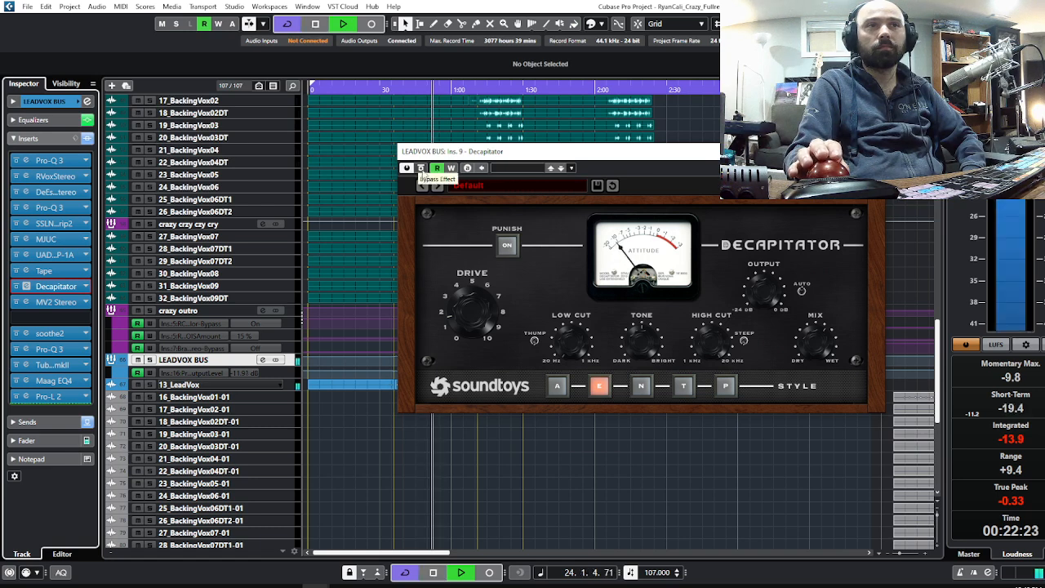
key("shift+n")
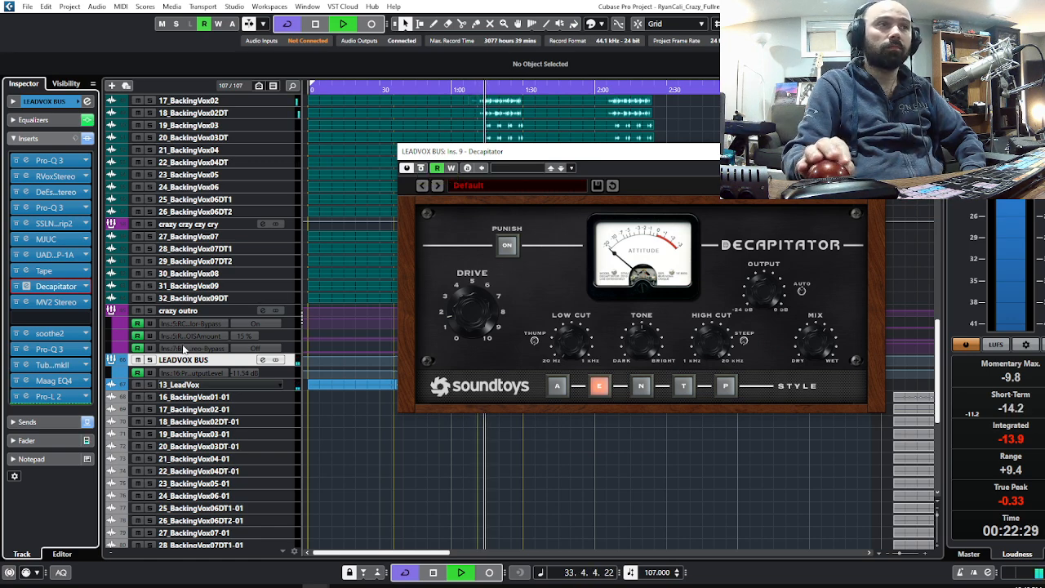
left_click(35, 438)
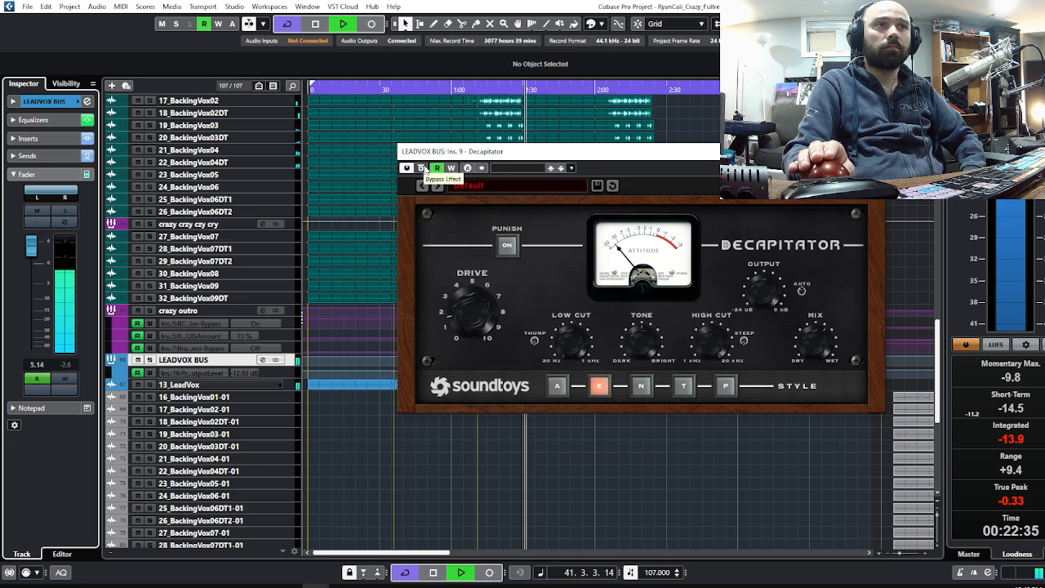
left_click(421, 168)
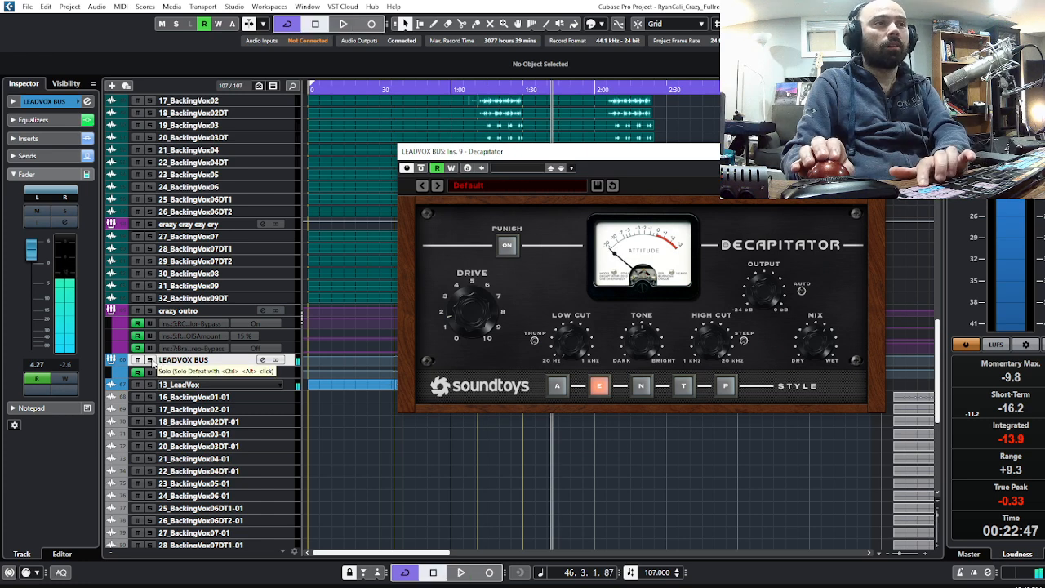
Step: Solo the LEADVOX BUS and audition Decapitator bypassed and active on the isolated lead vocal from bar 17
left_click(149, 360)
key("space")
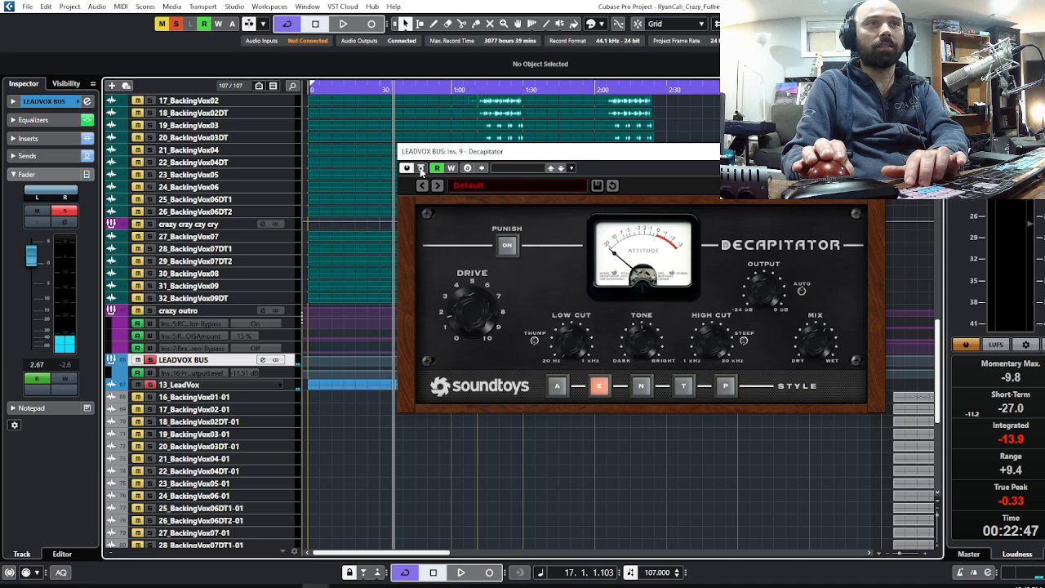
key("space")
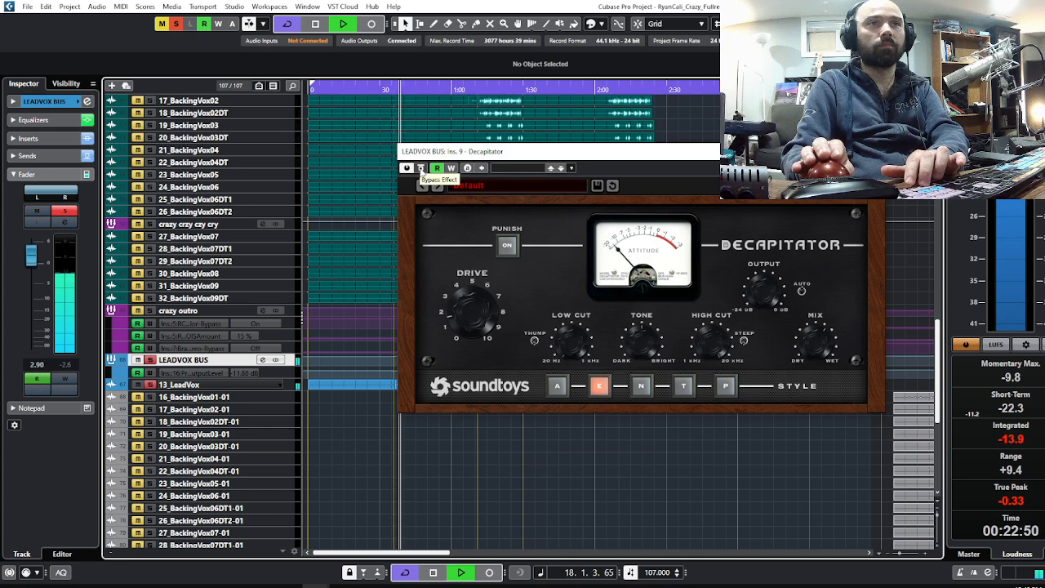
left_click(422, 168)
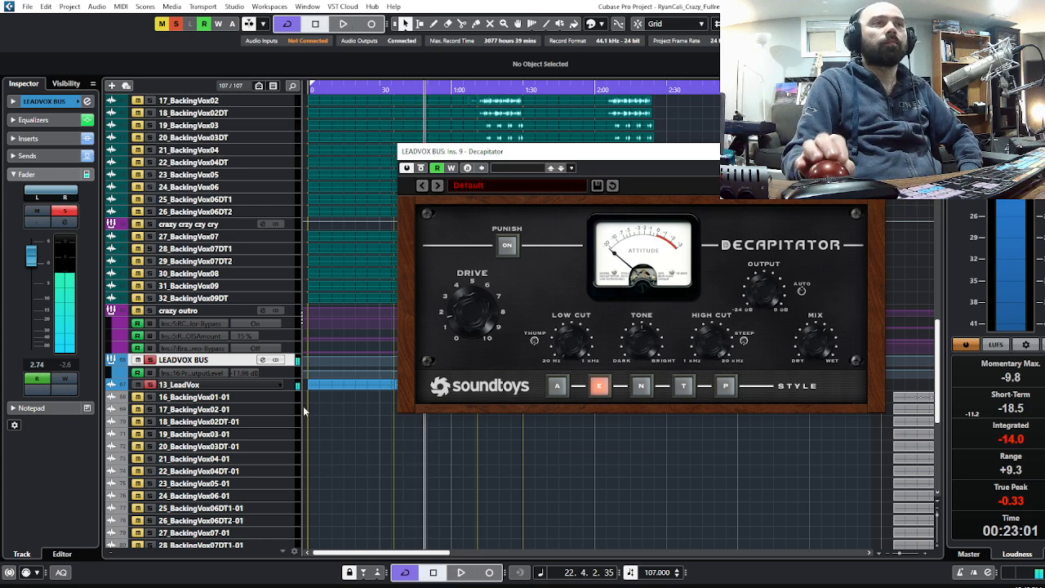
Step: Show the LEADVOX BUS inserts again and open MV2 Stereo, placing its window clear of Decapitator's main controls
left_click(88, 144)
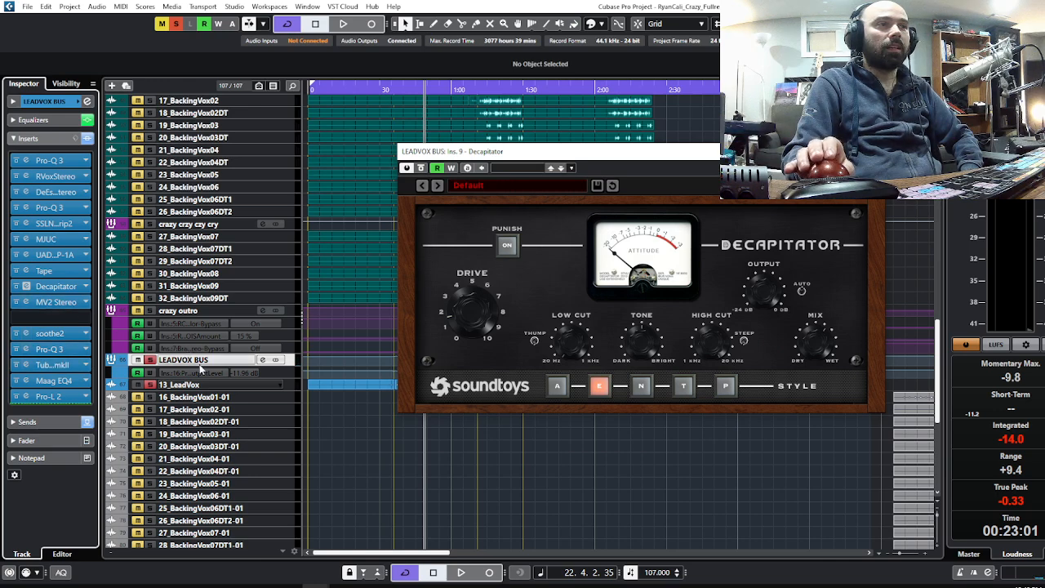
left_click(58, 303)
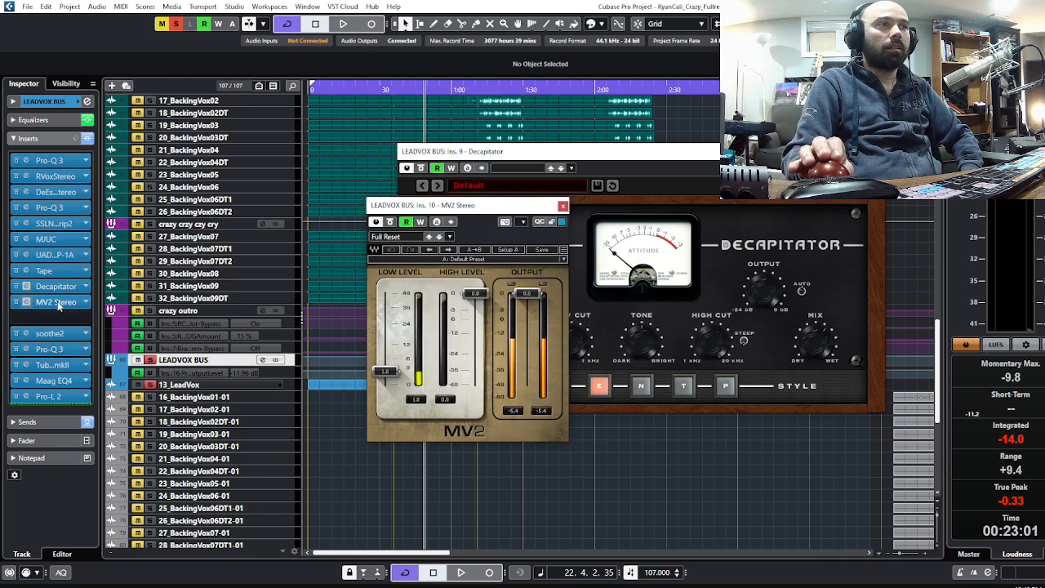
left_click_drag(469, 212, 847, 208)
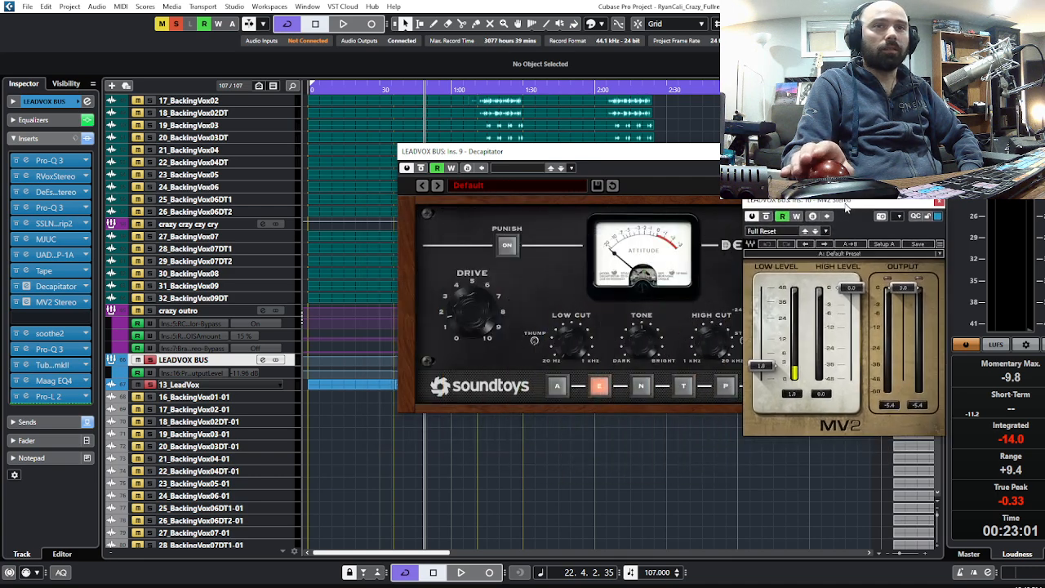
Step: Arrange the Decapitator and MV2 Stereo windows around the arrangement, bringing Decapitator, Tape and MV2 Stereo forward for review
left_click(615, 166)
left_click_drag(590, 161, 450, 155)
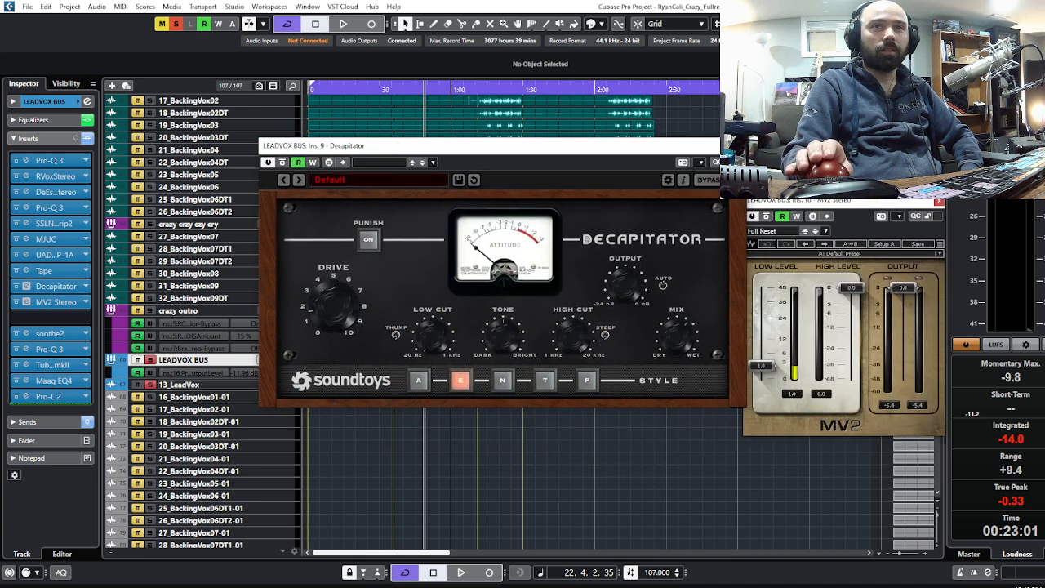
left_click_drag(846, 207, 675, 175)
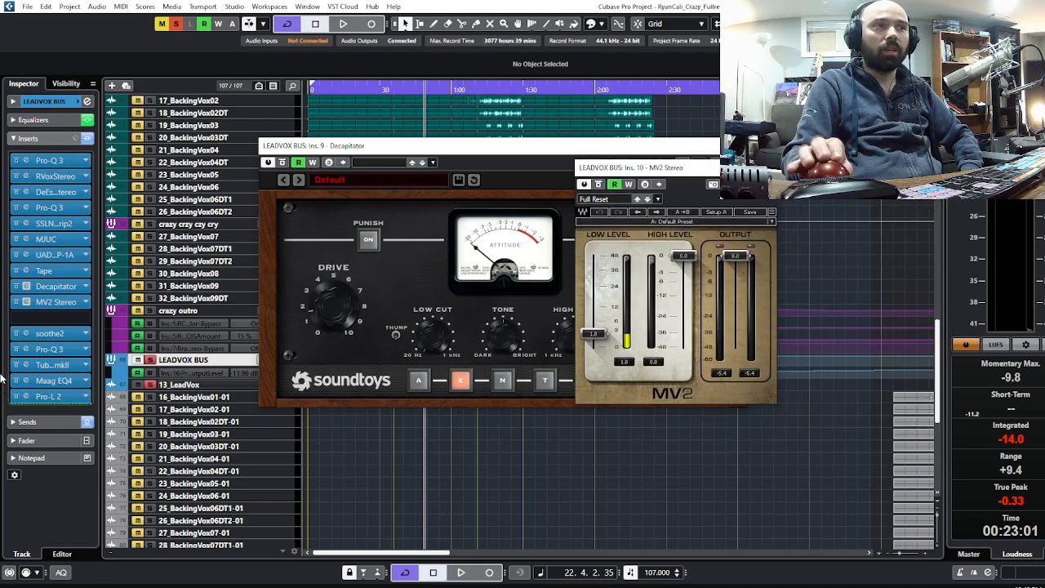
left_click(403, 275)
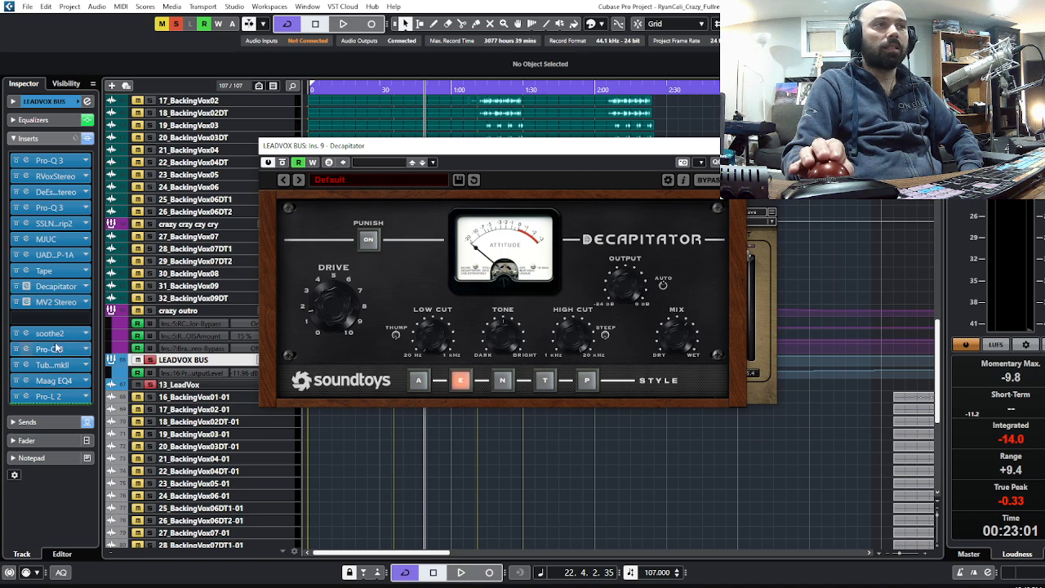
left_click(51, 276)
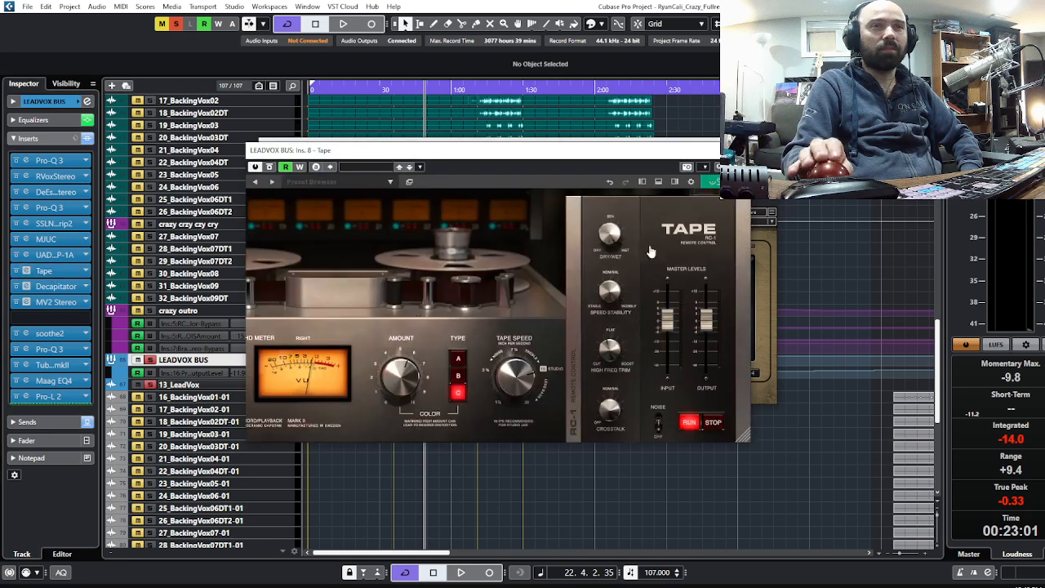
left_click(767, 246)
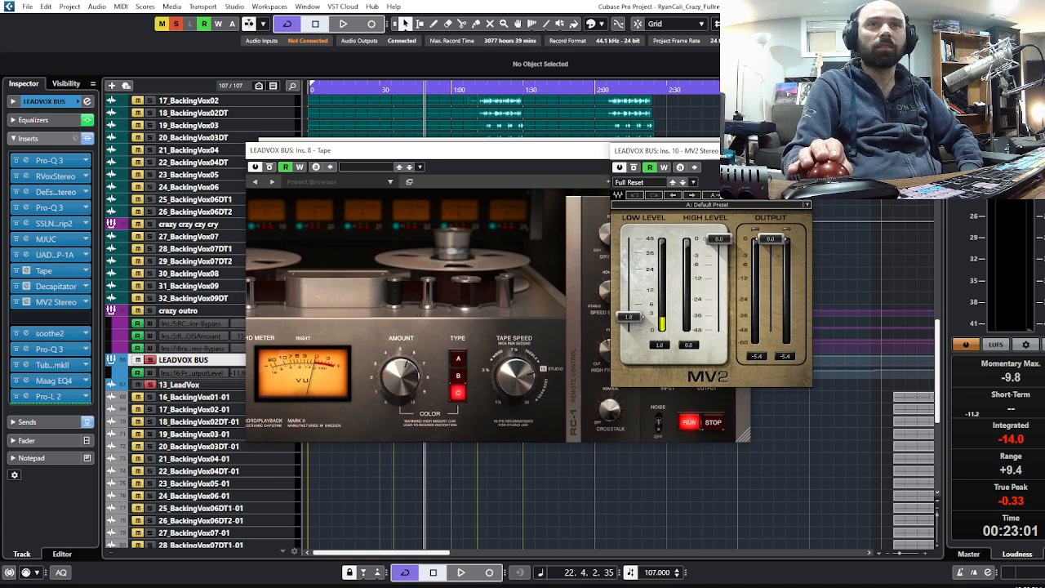
Step: Close the MV2 Stereo, Tape and Decapitator windows
left_click(801, 151)
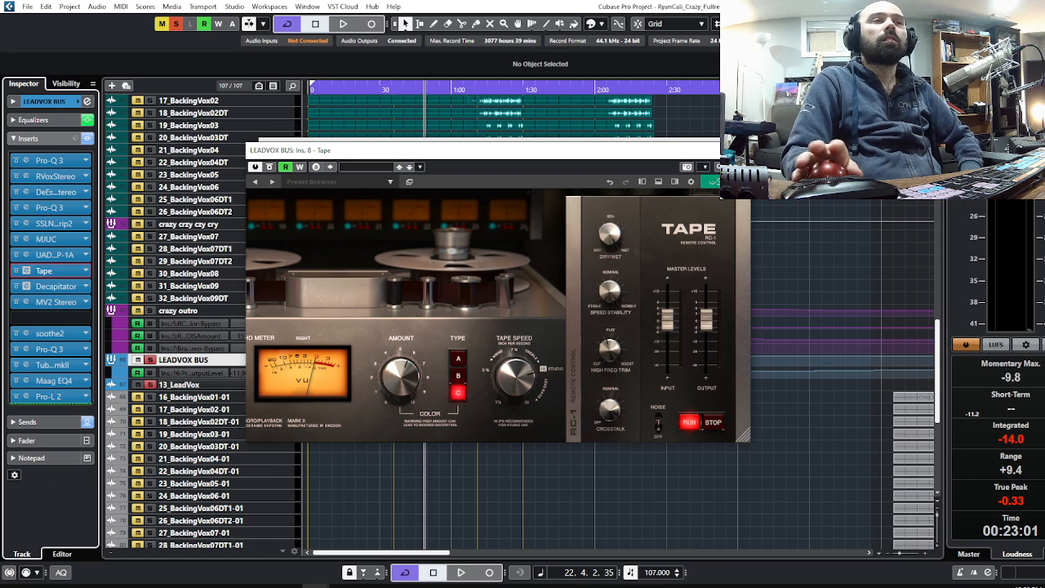
left_click(738, 150)
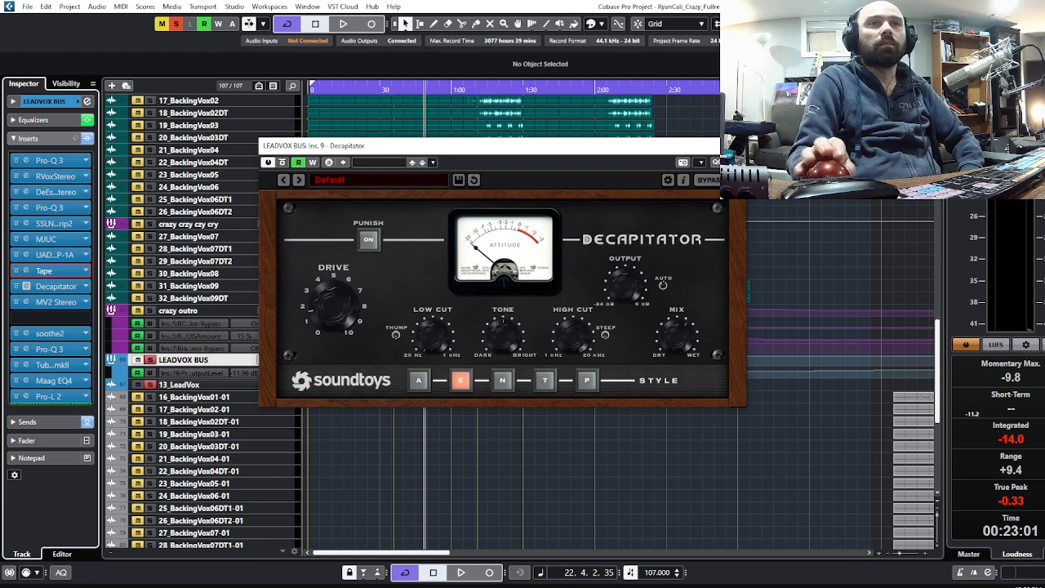
left_click(734, 145)
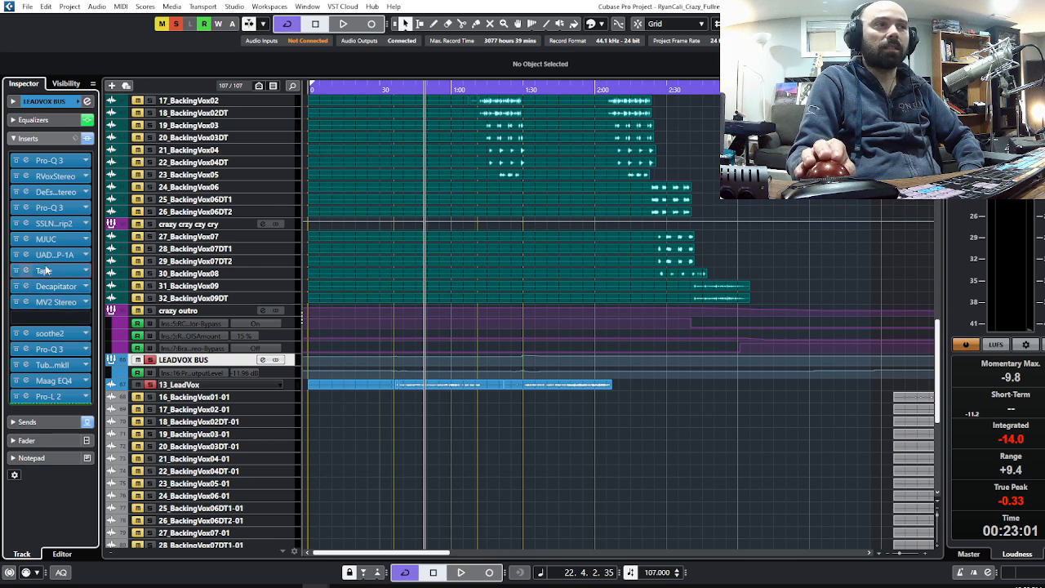
Step: Open soothe2 on the LEADVOX BUS and examine the upper-mid cuts in the first Pro-Q 3 alongside it, closing the EQ when done
left_click(47, 331)
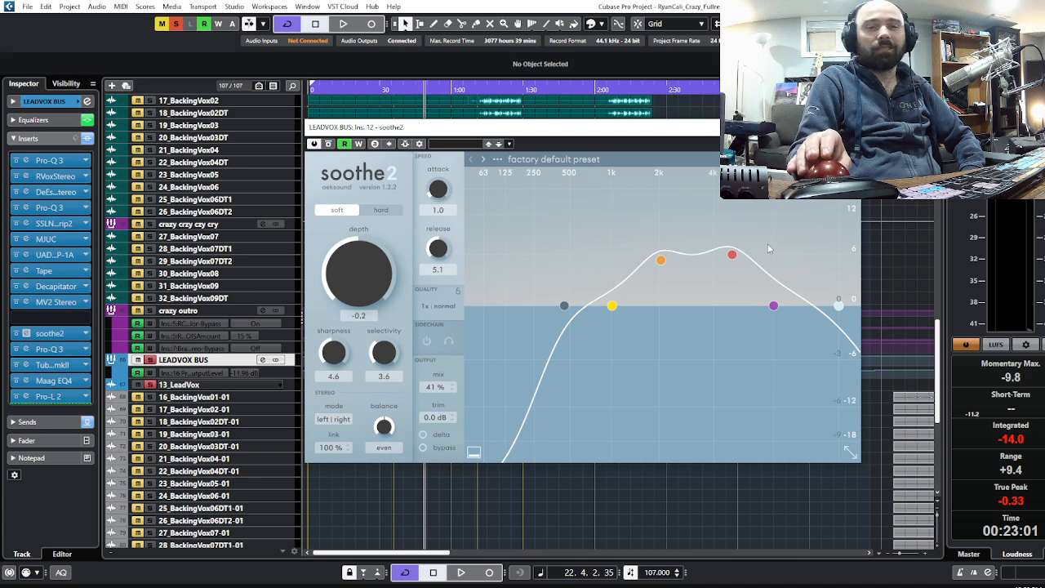
left_click(47, 207)
left_click(47, 208)
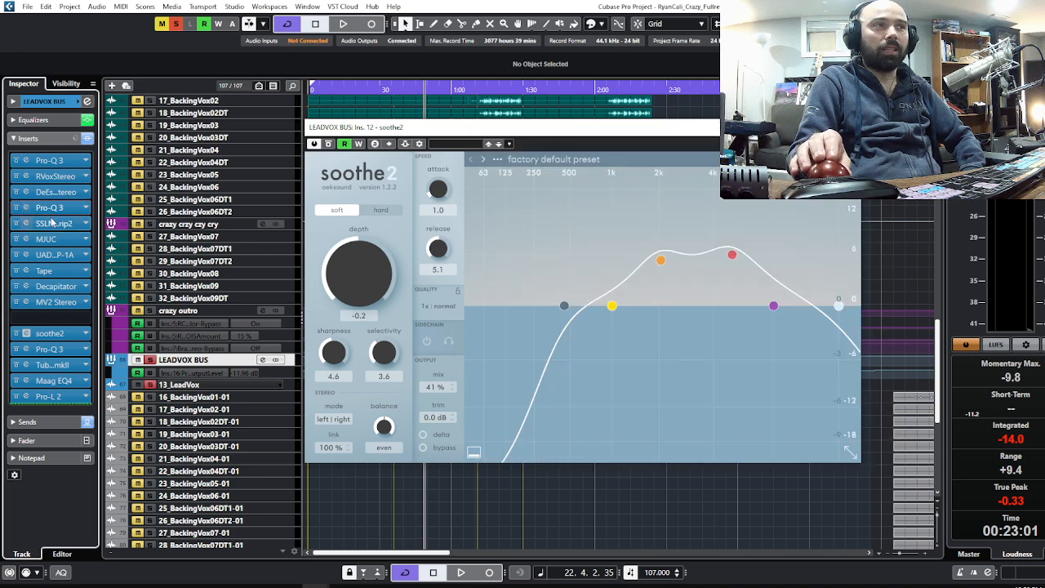
left_click(45, 162)
mouse_move(652, 269)
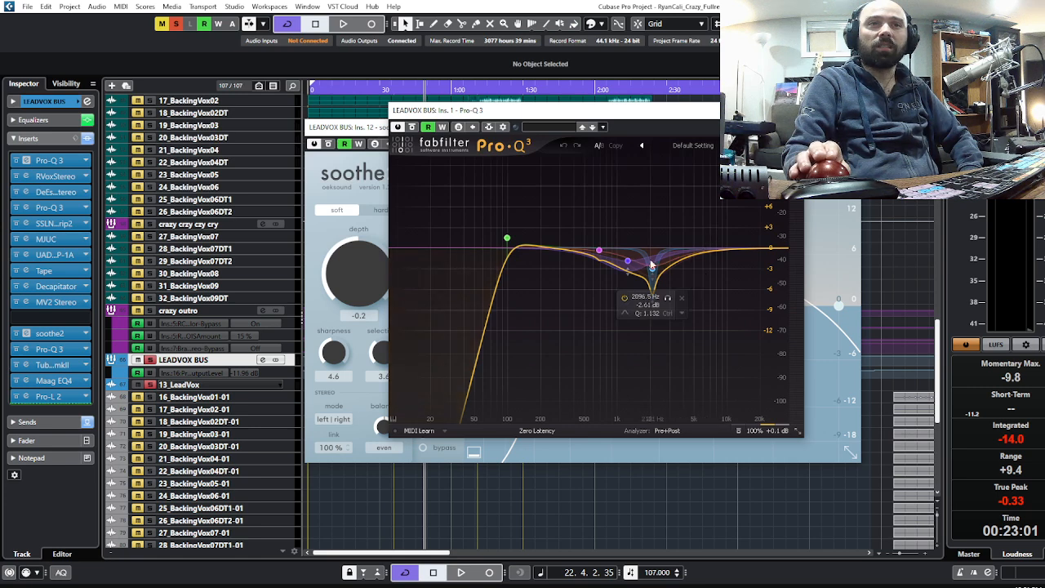
left_click(586, 255)
mouse_move(652, 270)
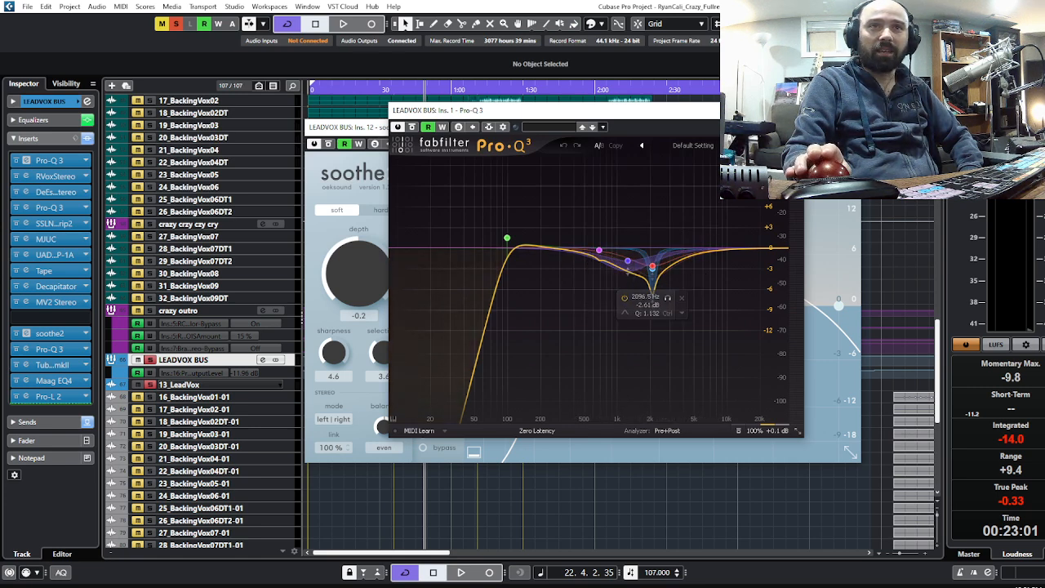
left_click(796, 109)
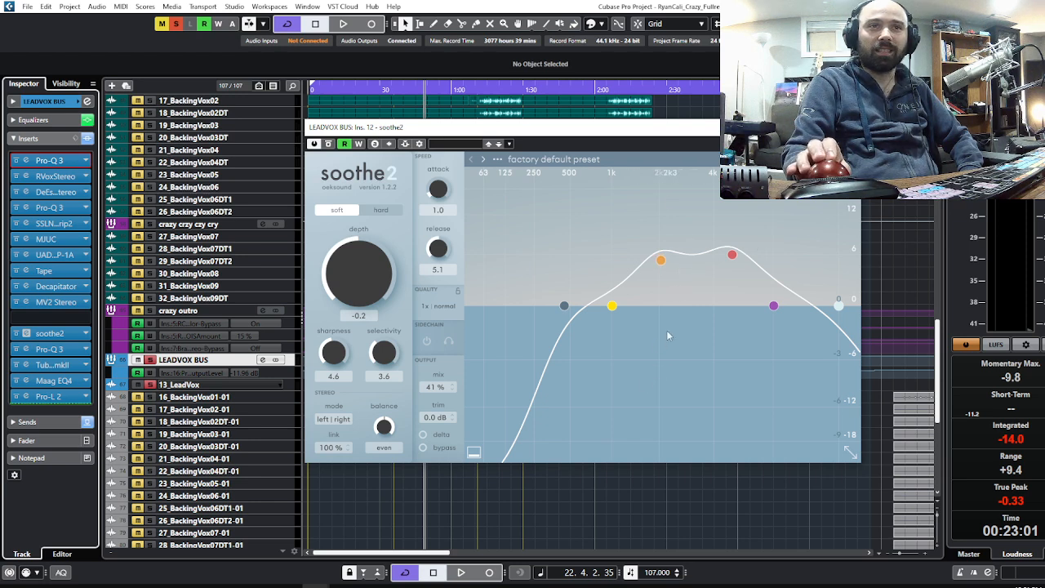
Step: Audition soothe2 bypassed and active on the soloed lead vocal, unsolo to hear it in the full mix, and stop playback
left_click(463, 572)
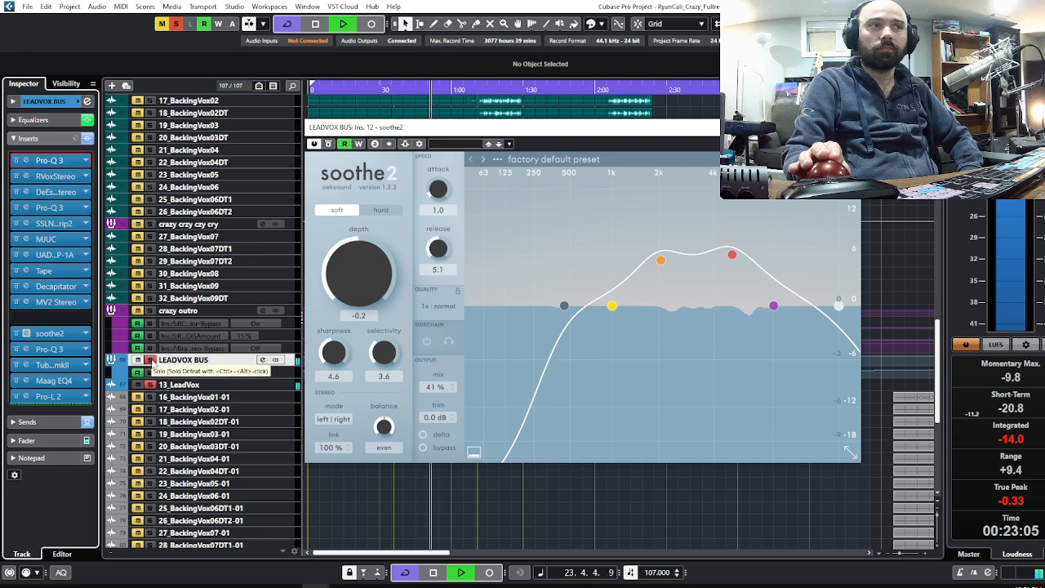
left_click(327, 144)
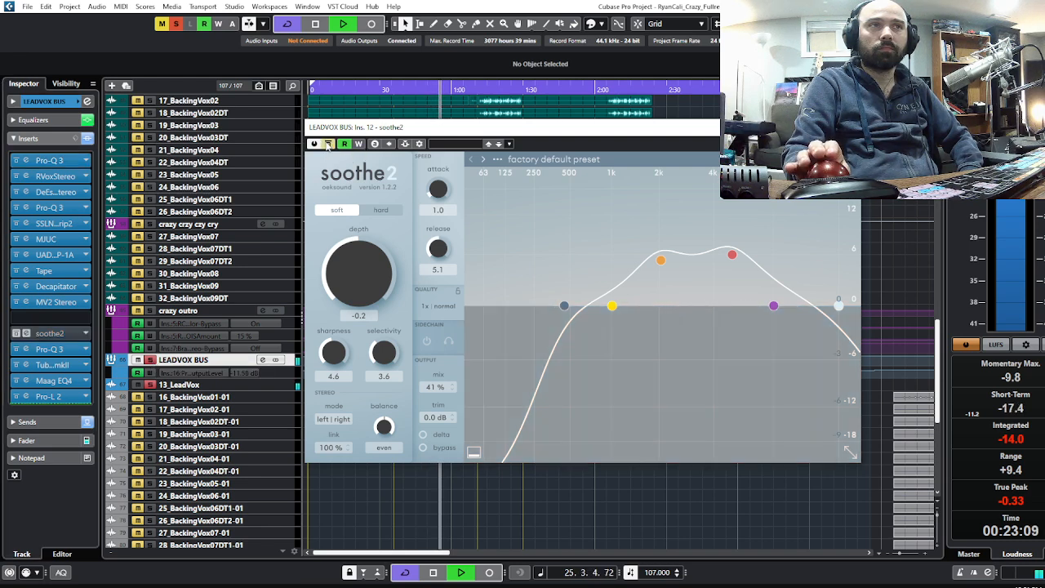
left_click(327, 144)
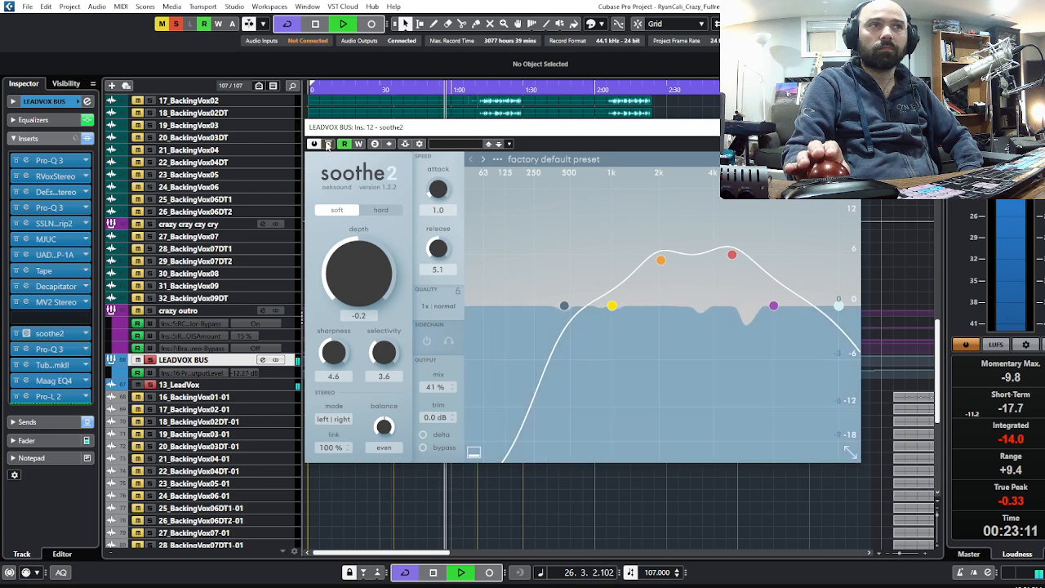
key("s")
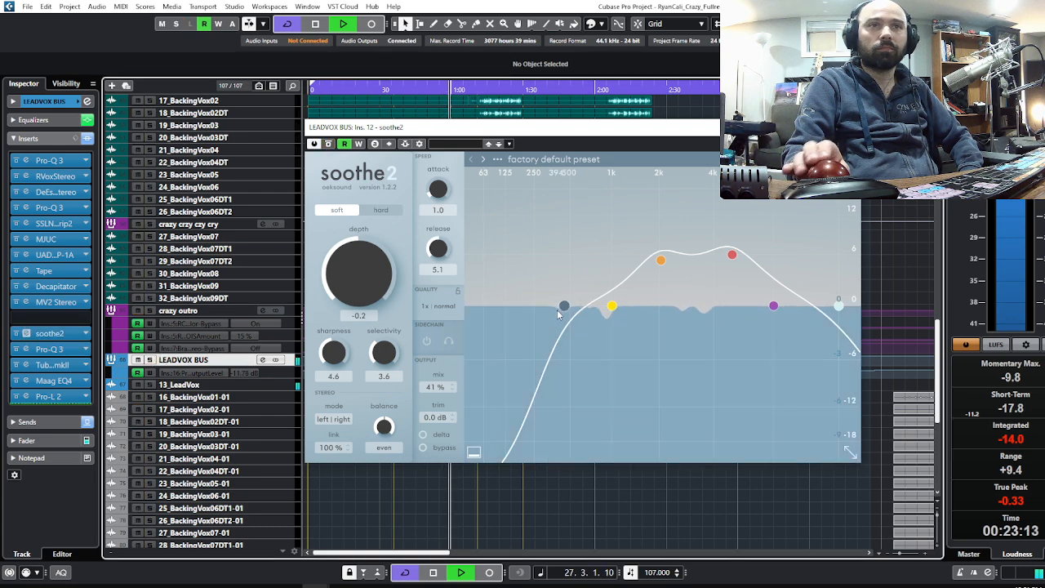
left_click(433, 573)
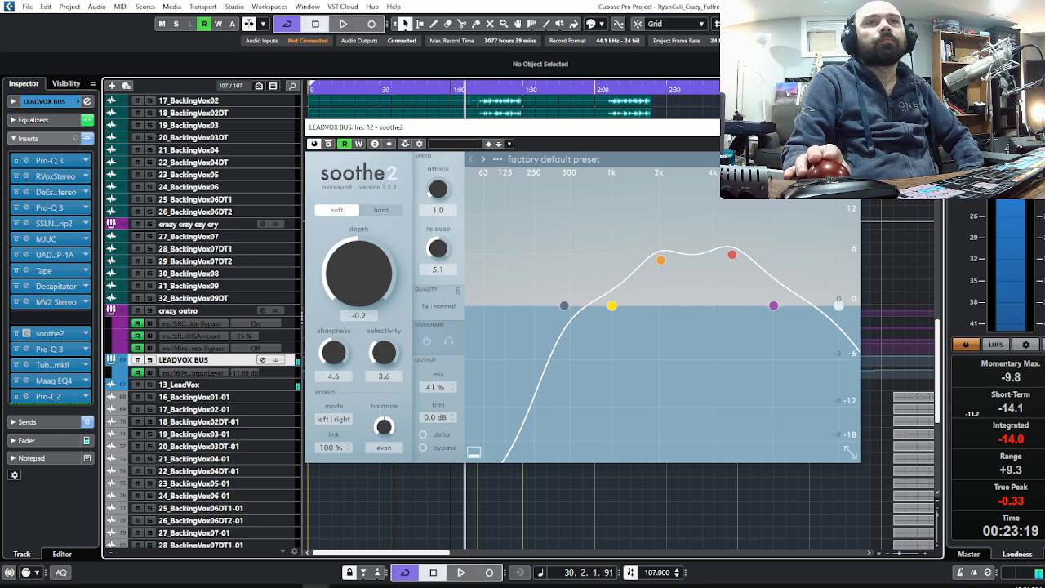
Step: Close soothe2 and recheck the first Pro-Q 3, DeEsser Stereo, second Pro-Q 3 and soothe2 inserts one after another
left_click(857, 127)
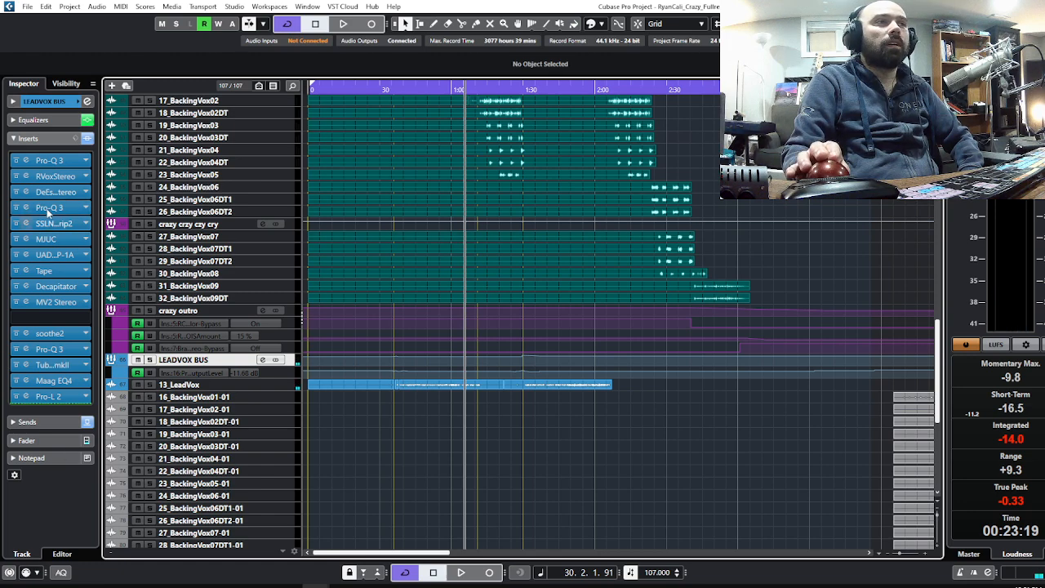
left_click(43, 163)
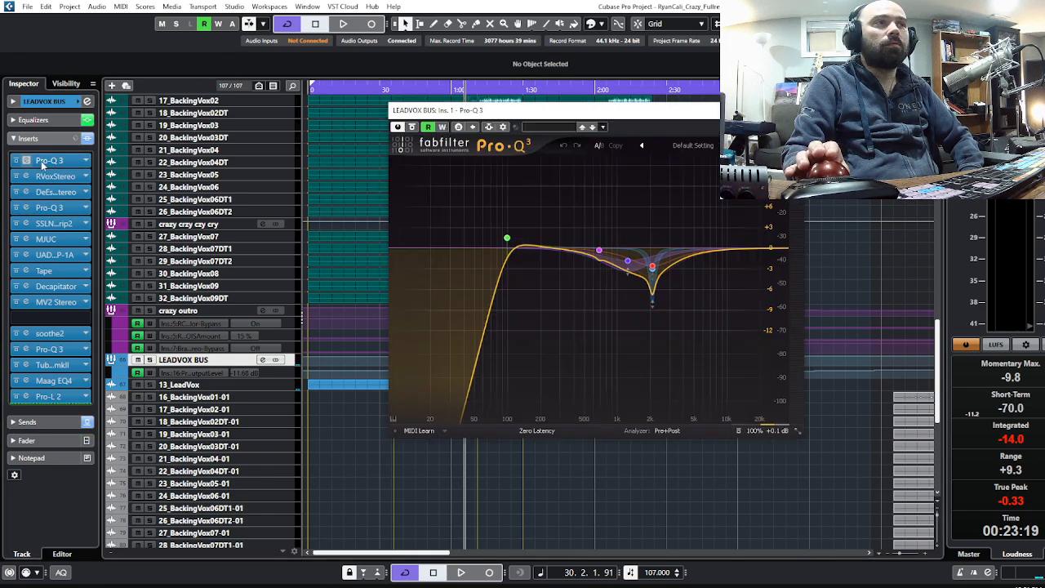
left_click(44, 163)
left_click(47, 193)
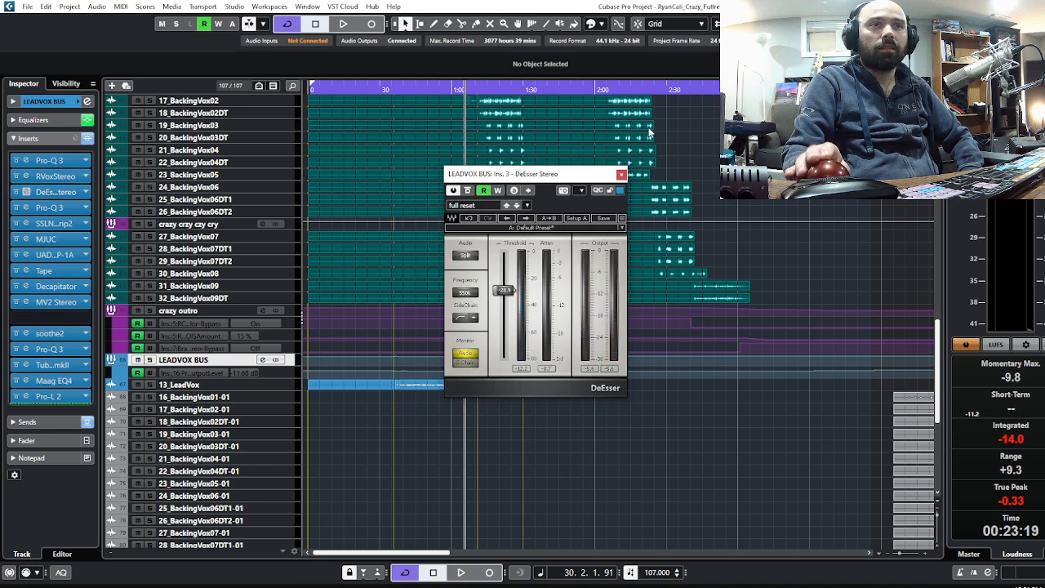
left_click(621, 175)
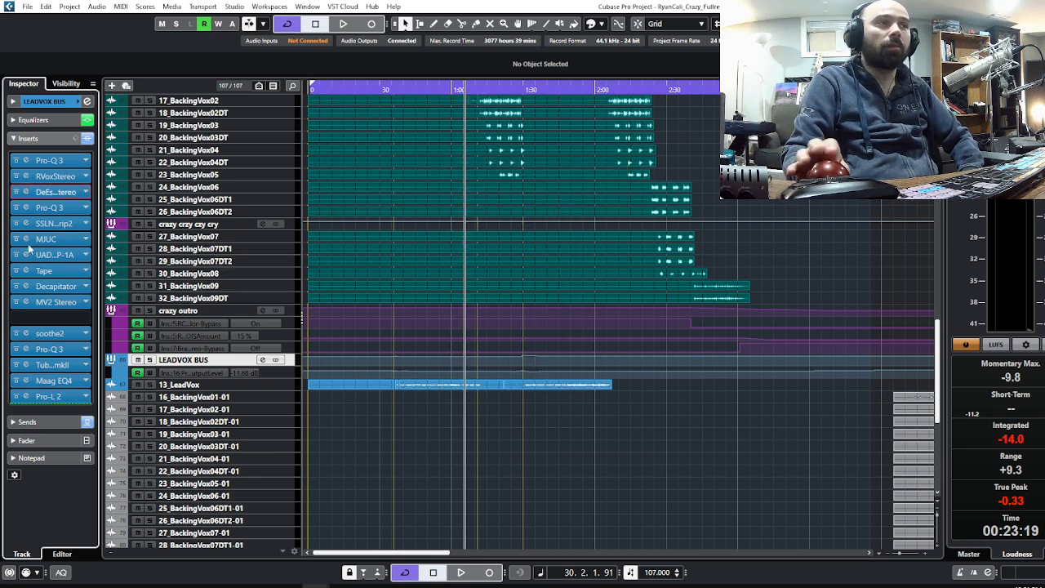
left_click(53, 208)
left_click(53, 206)
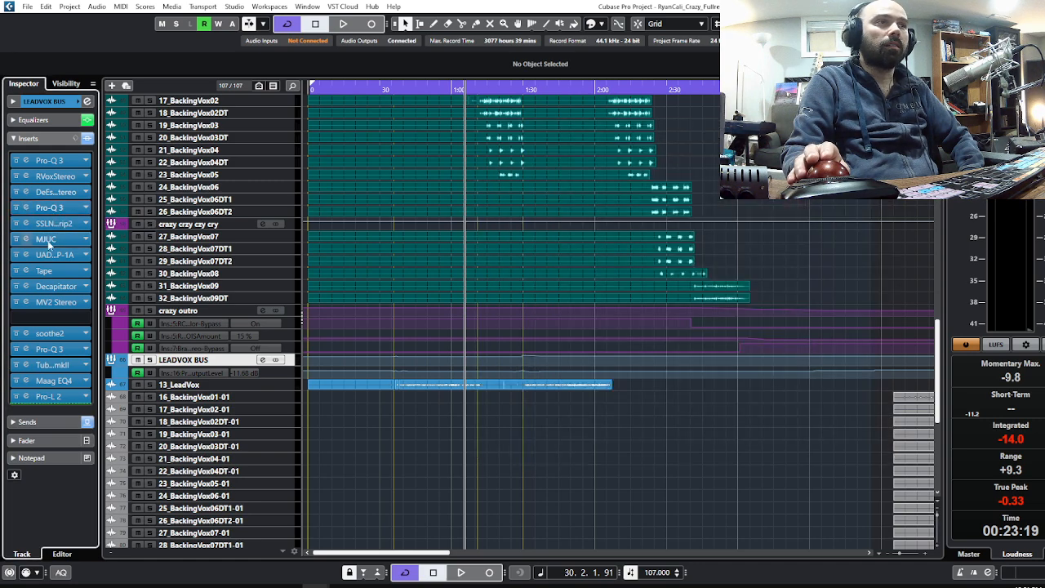
left_click(53, 333)
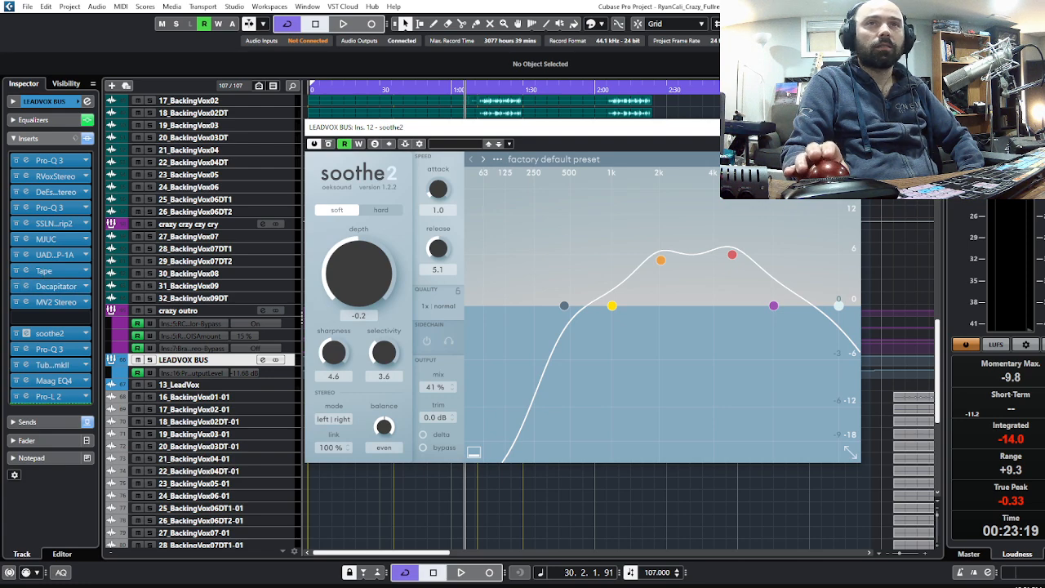
key("Escape")
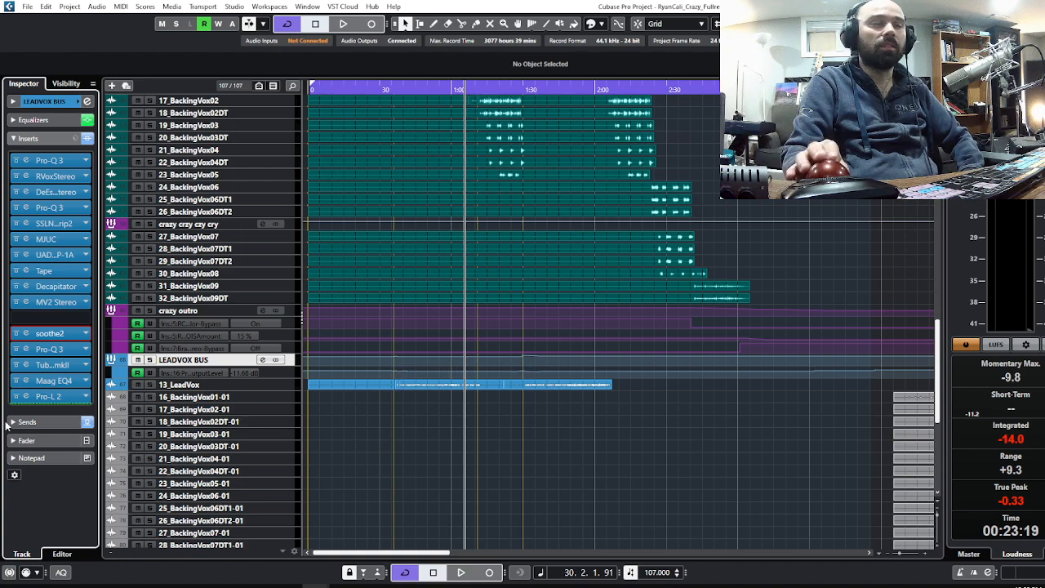
Step: Open the Pro-Q 3 in insert slot 13, examine its dynamic low-mid band and upper-mid cut, and close it
left_click(51, 349)
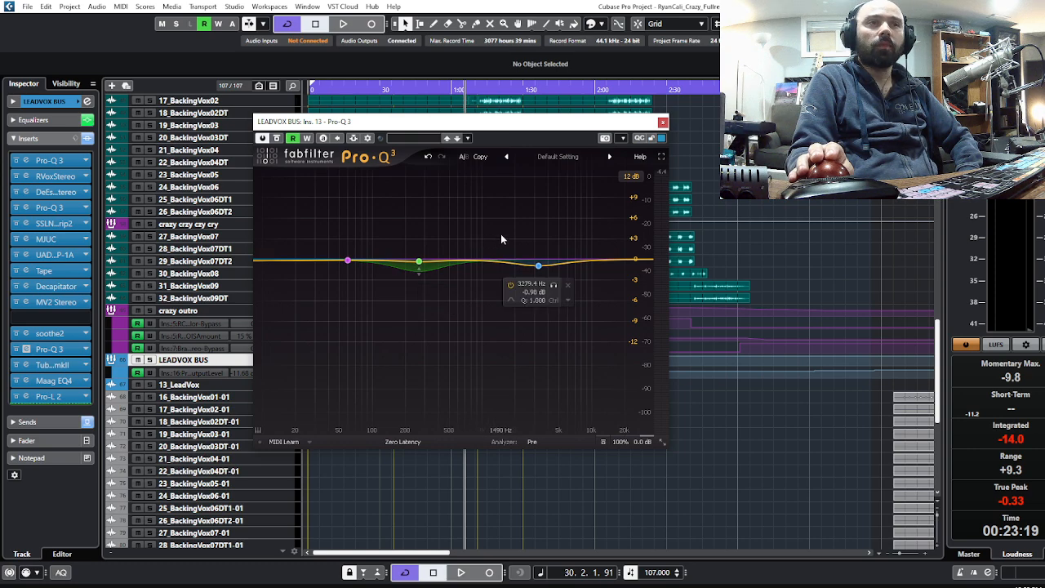
left_click(418, 261)
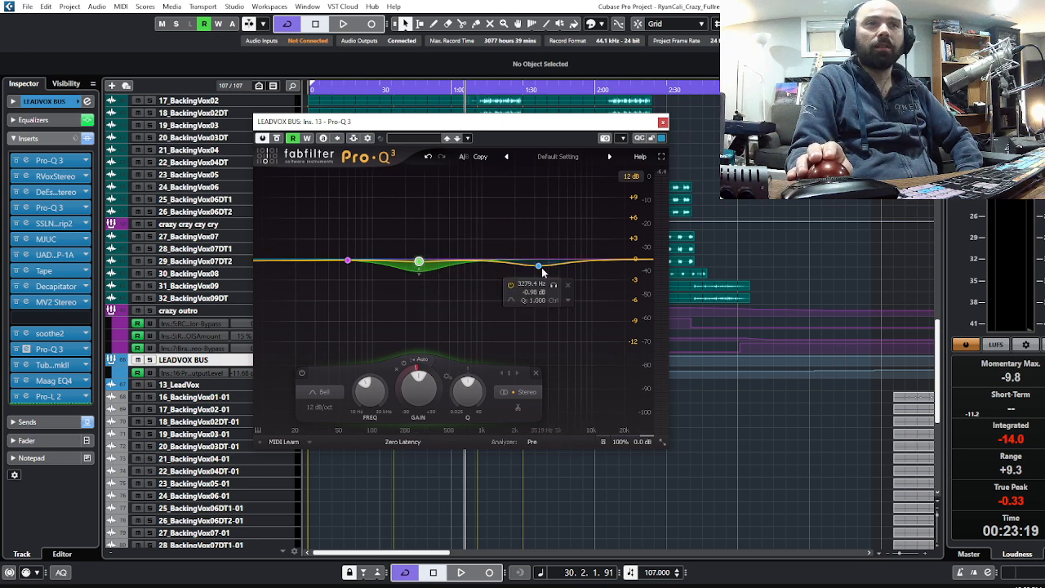
left_click(662, 122)
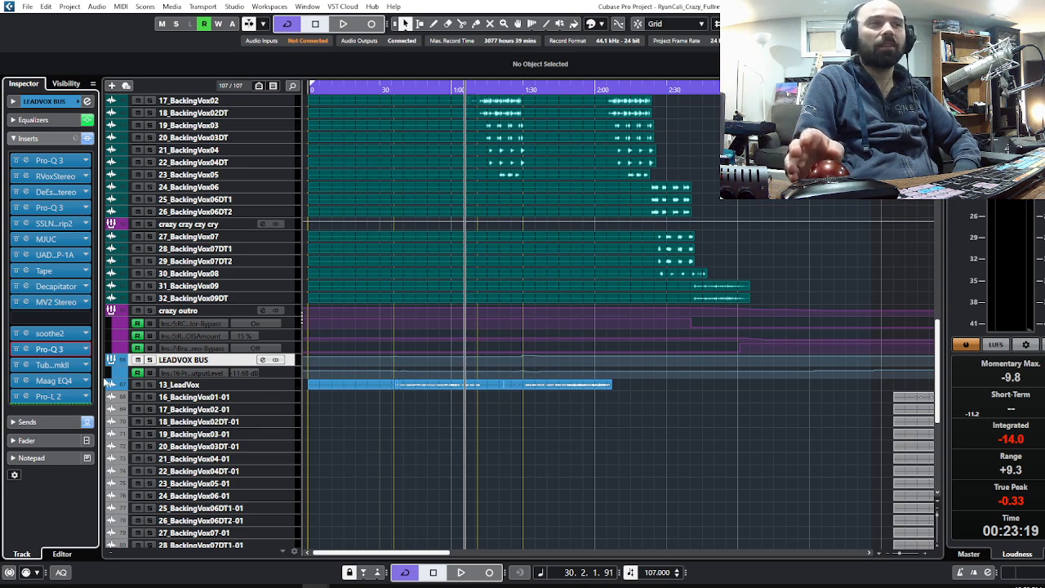
Step: Open the Tube-Tech CL 1B mk II insert, move its window fully into view, and examine its Meter and Output Volume settings
left_click(58, 367)
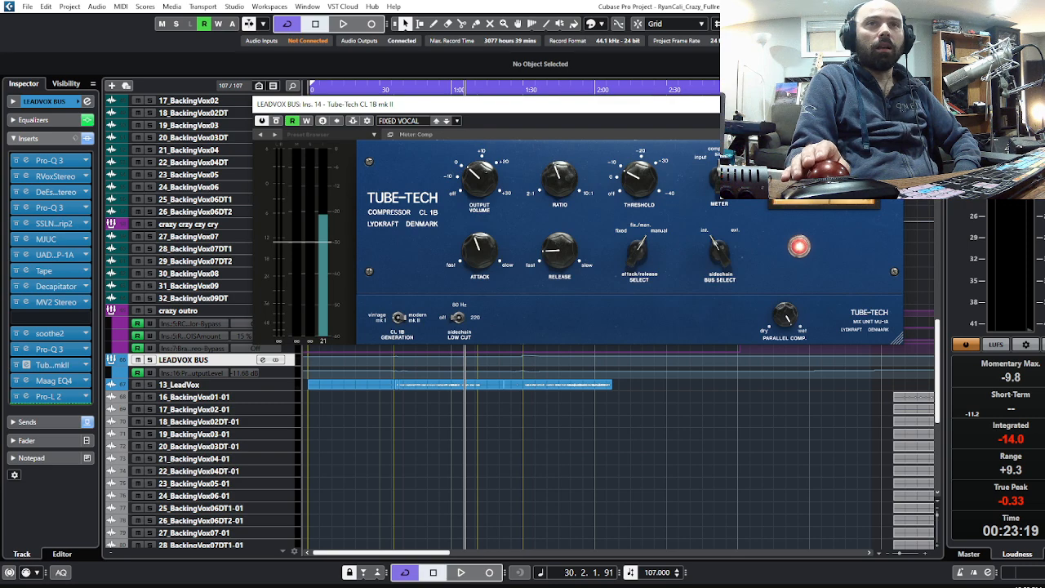
left_click_drag(570, 117, 586, 203)
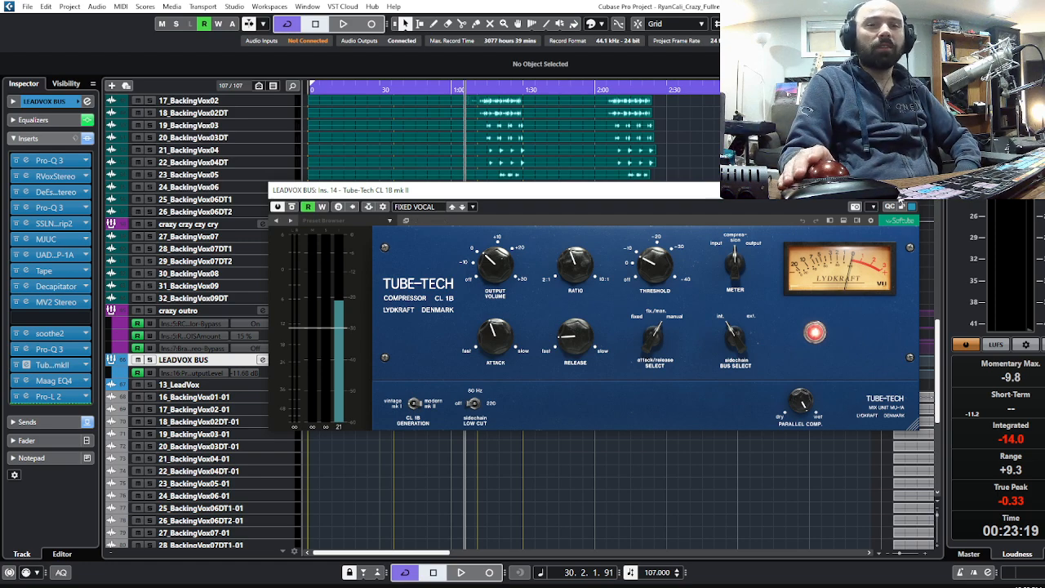
left_click_drag(842, 189, 783, 200)
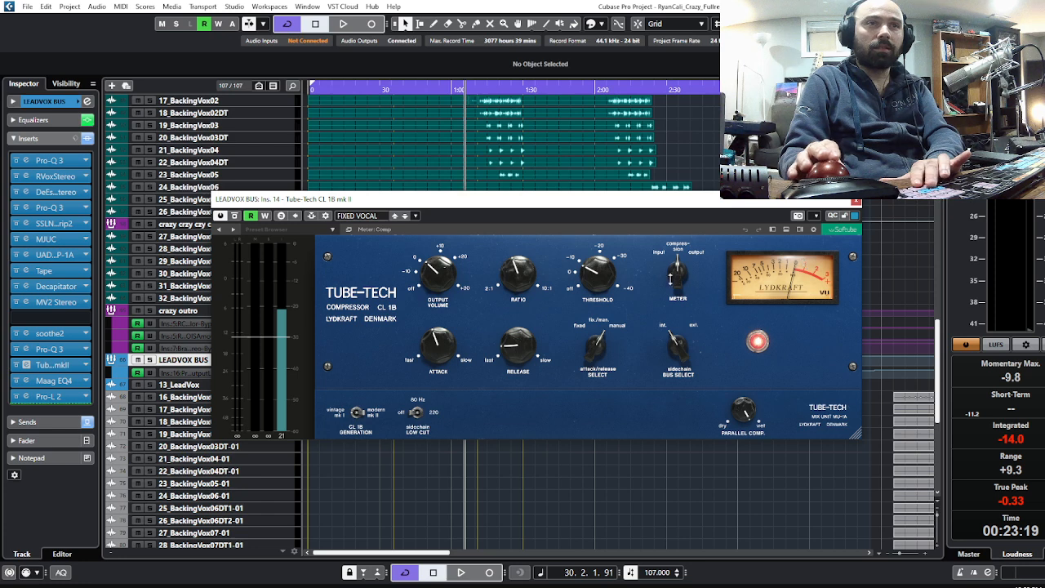
mouse_move(702, 273)
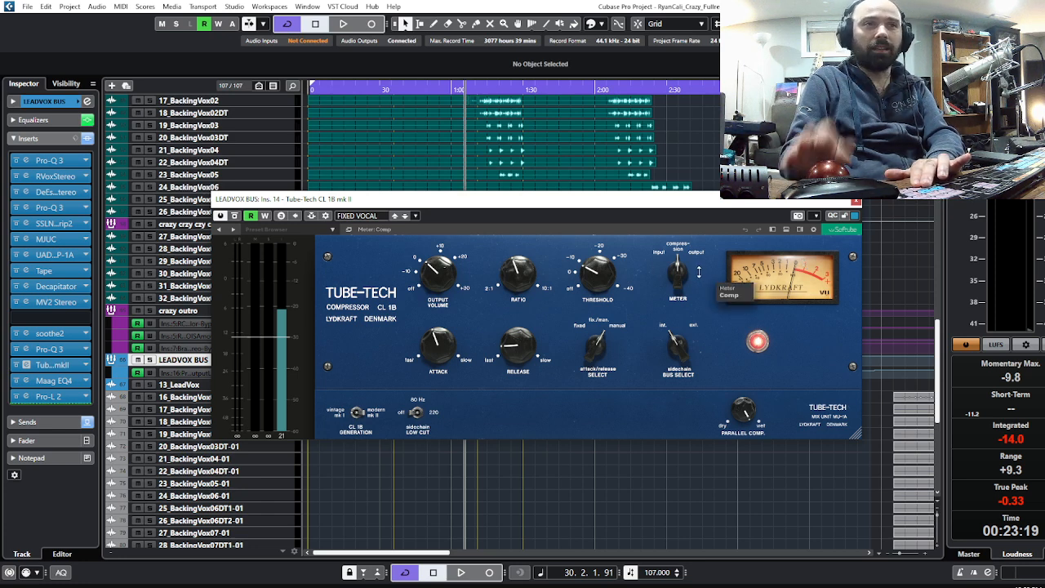
mouse_move(434, 275)
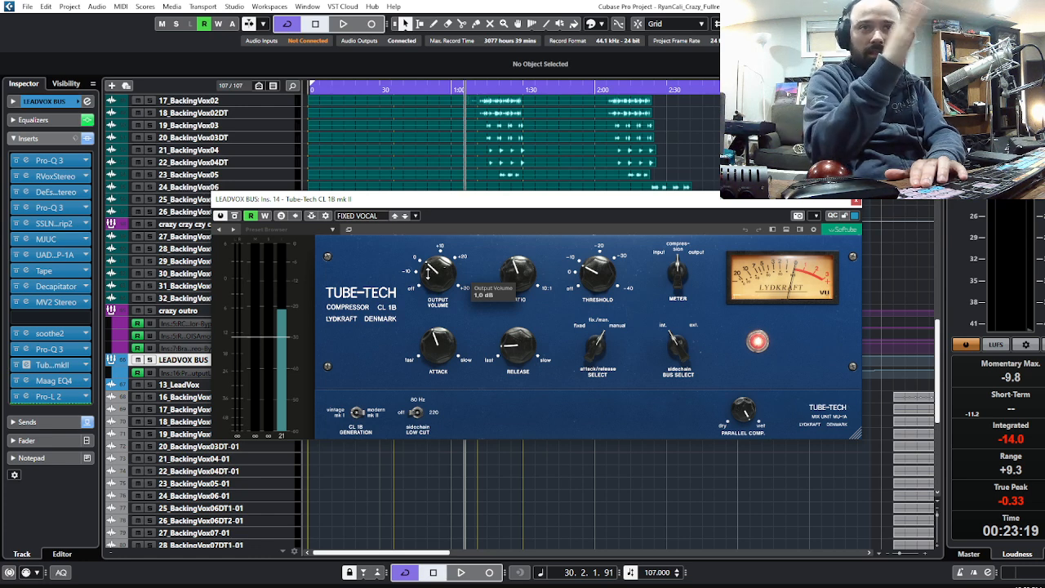
Step: Play the full mix from bar 17, compare the Tube-Tech CL 1B mk II bypassed and active, and stop playback
key("space")
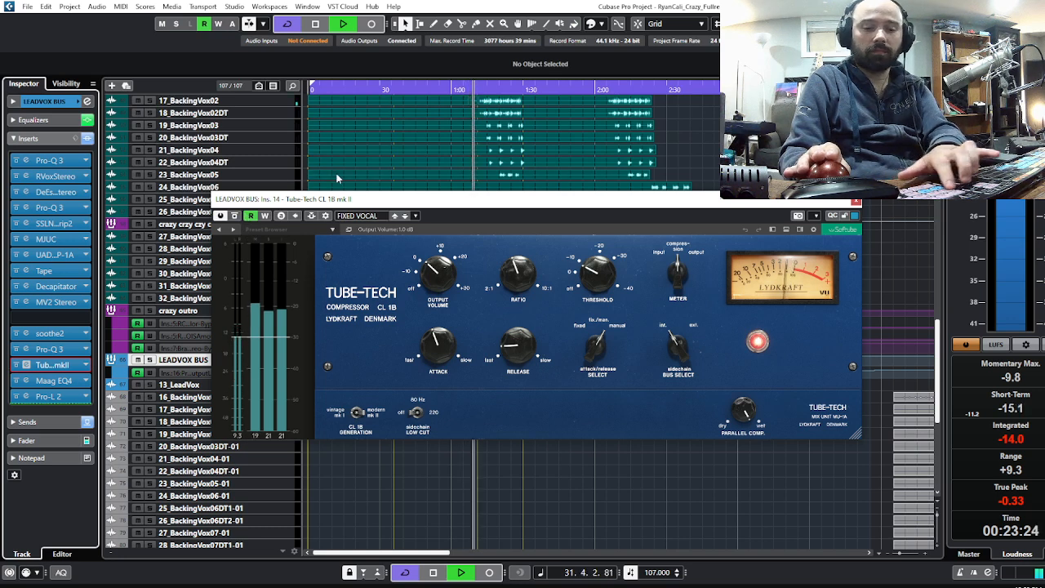
key("KP_1")
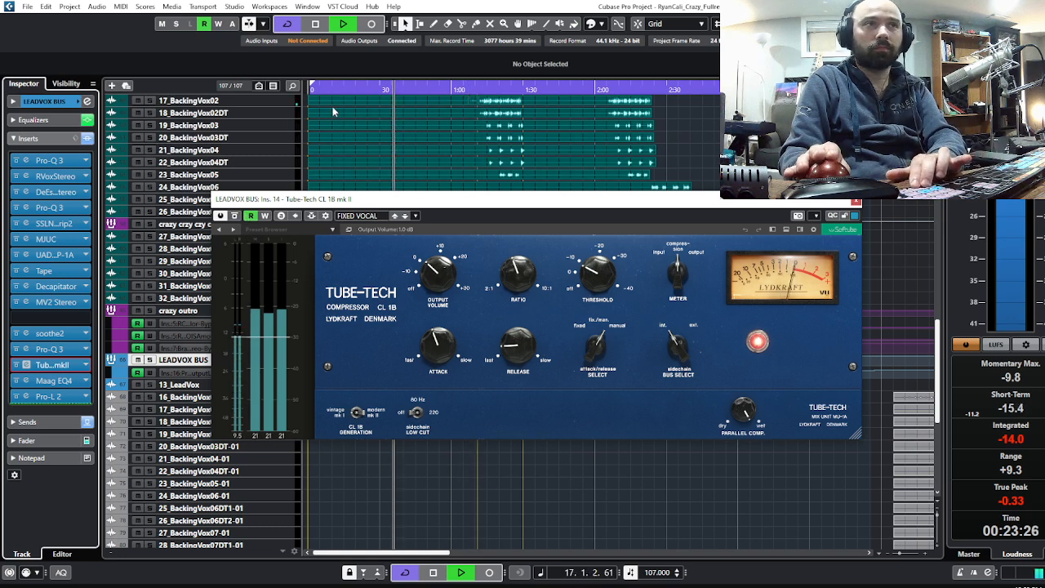
left_click(234, 216)
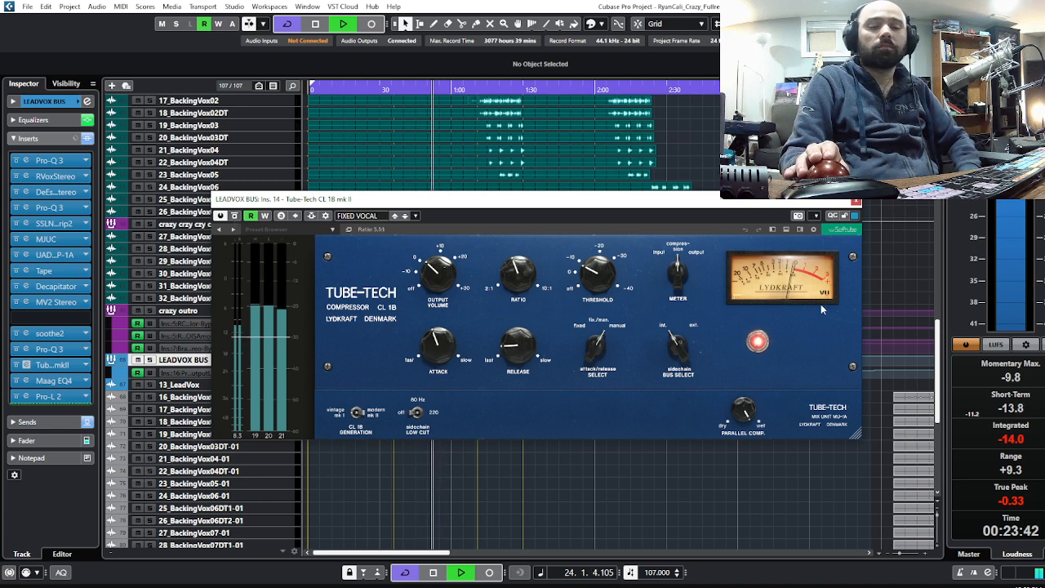
key("space")
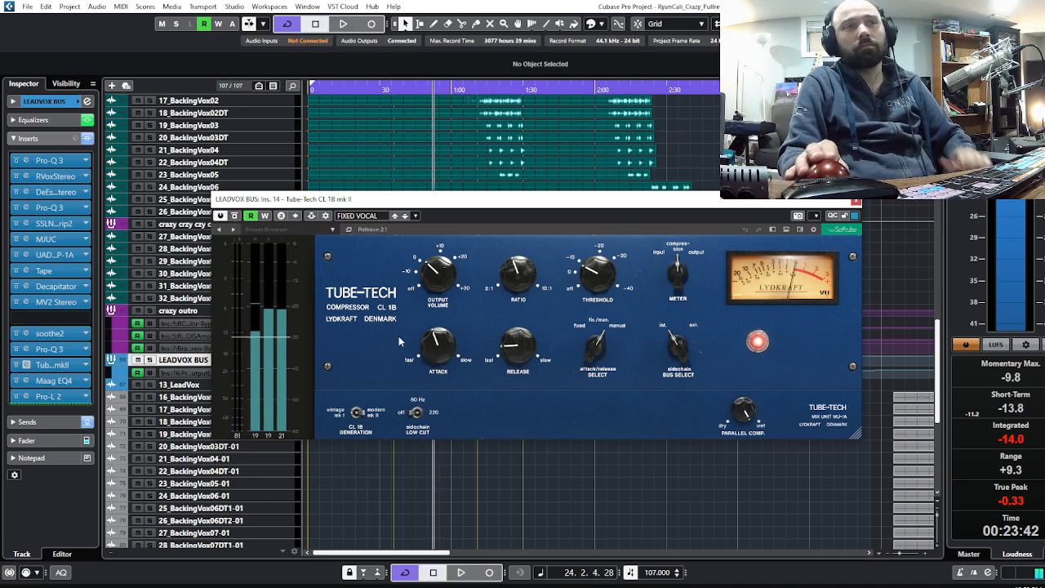
Step: Open the Maag EQ4 insert and examine its settings, and open the Pro-L 2 insert with its window moved clear
left_click(54, 381)
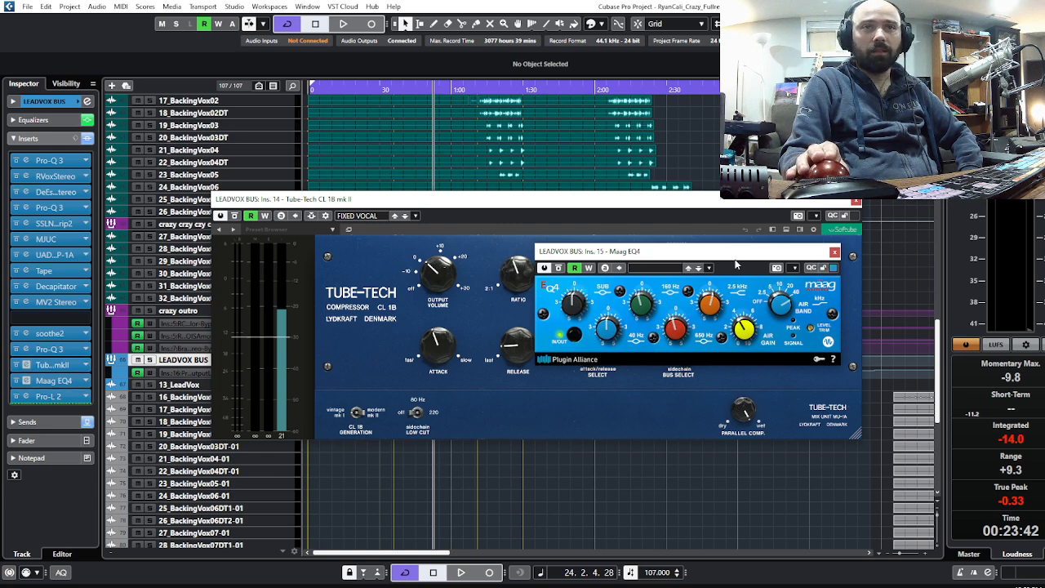
left_click_drag(735, 263, 605, 208)
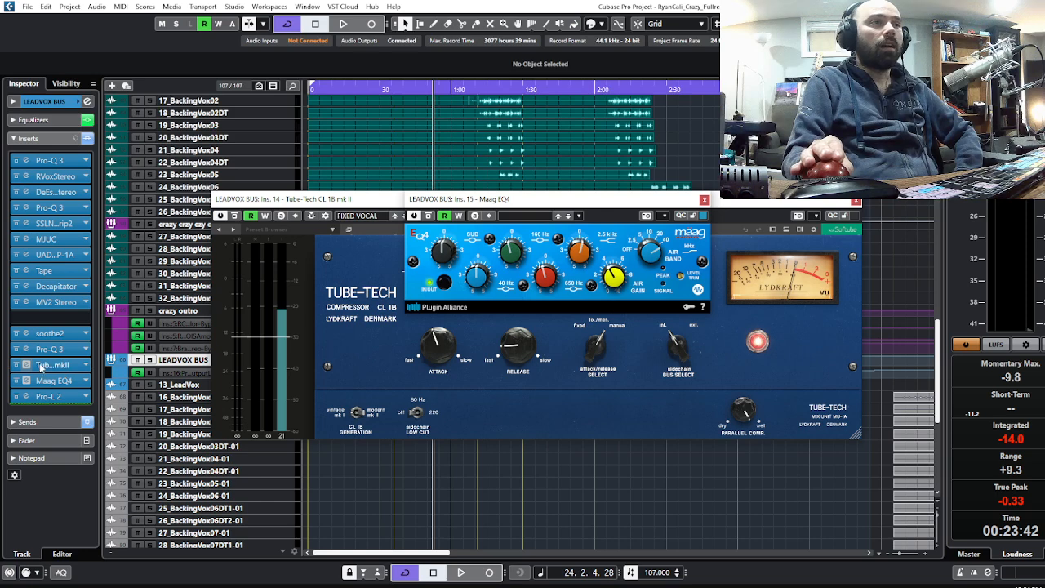
left_click(49, 397)
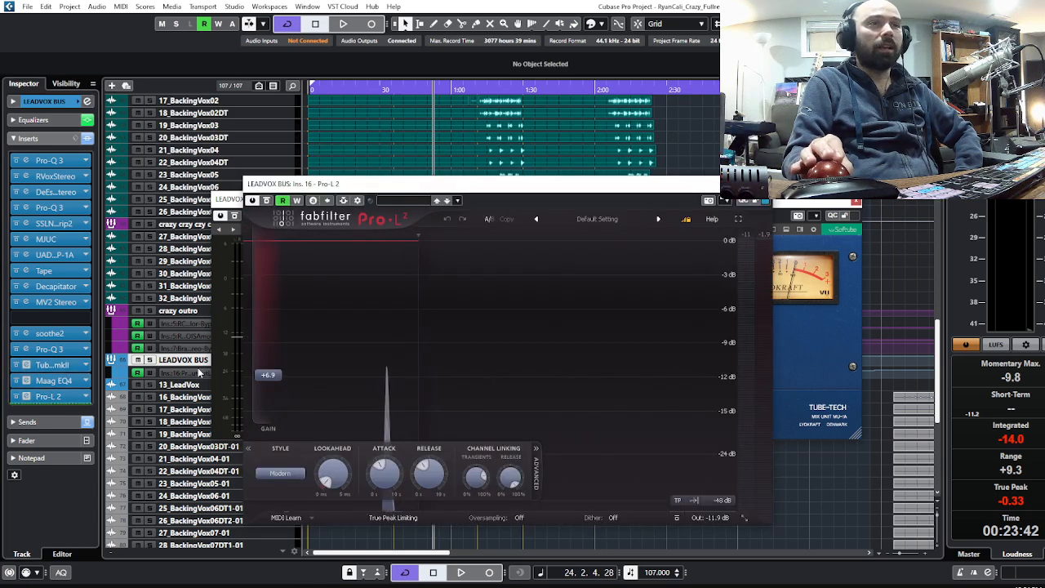
left_click_drag(490, 189, 579, 73)
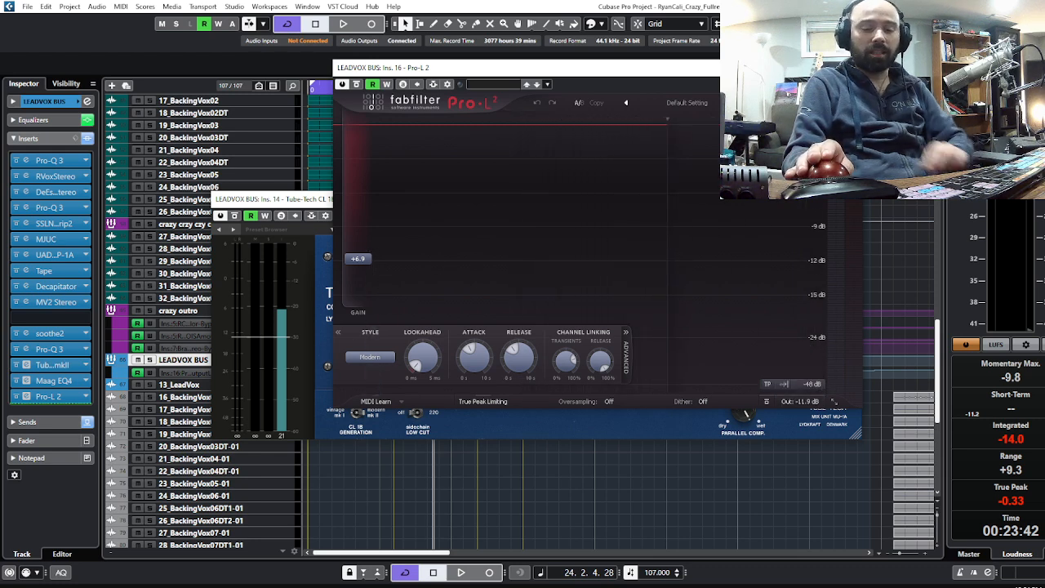
Step: Play sections of the mix while watching Pro-L 2's limiting display, and stop playback
key("space")
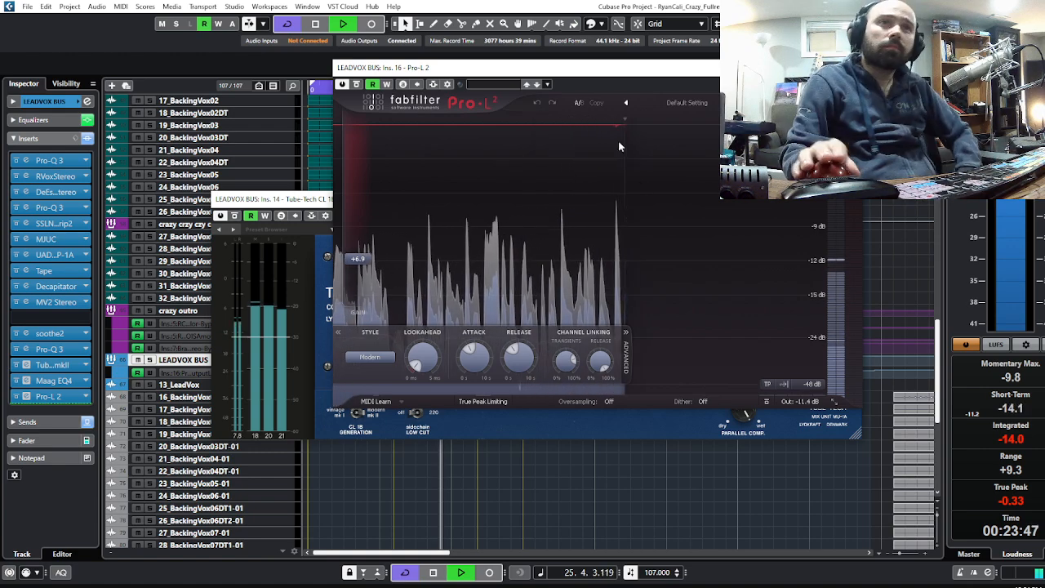
key("space")
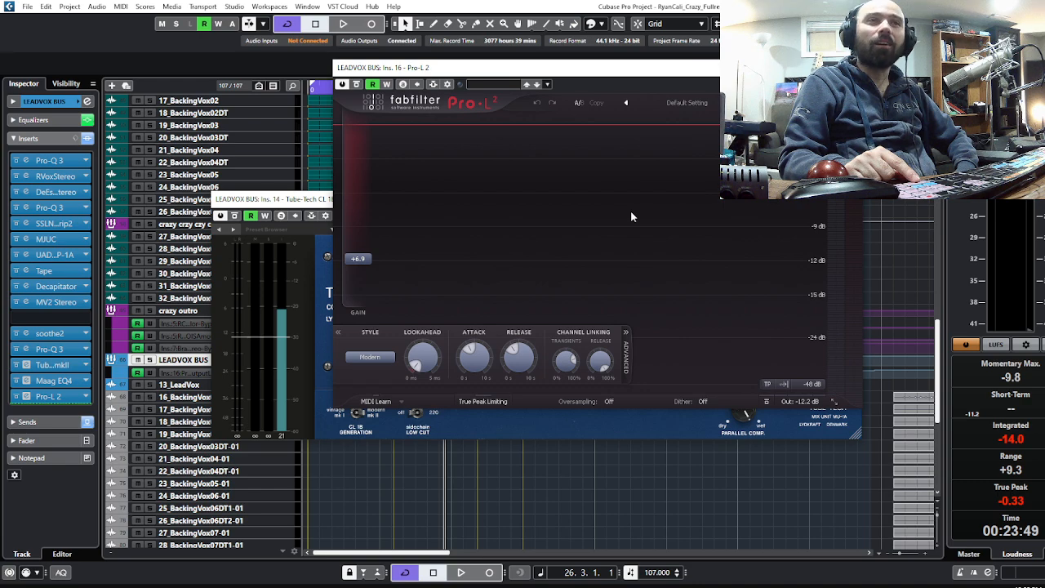
key("space")
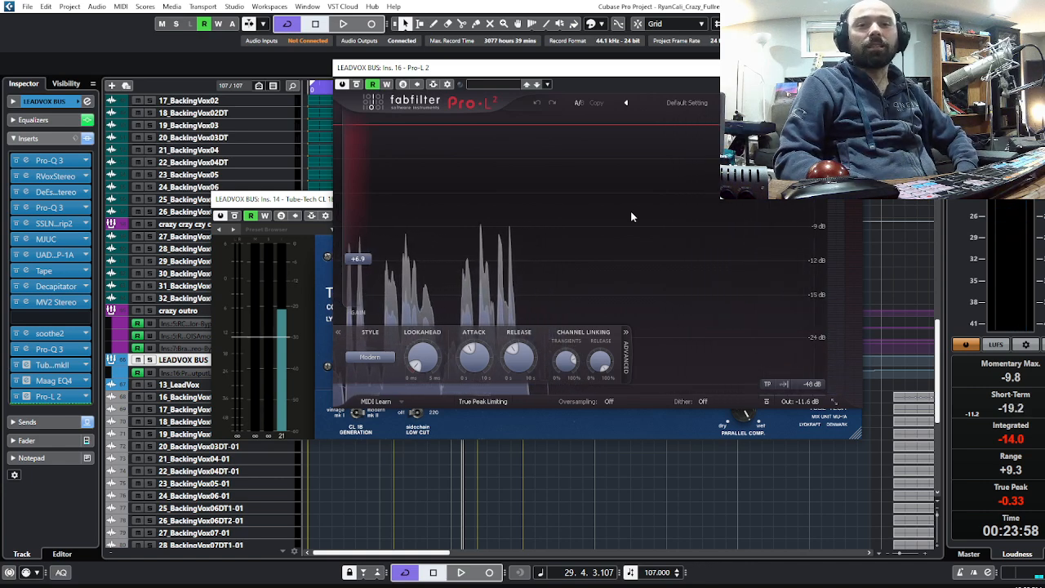
key("space")
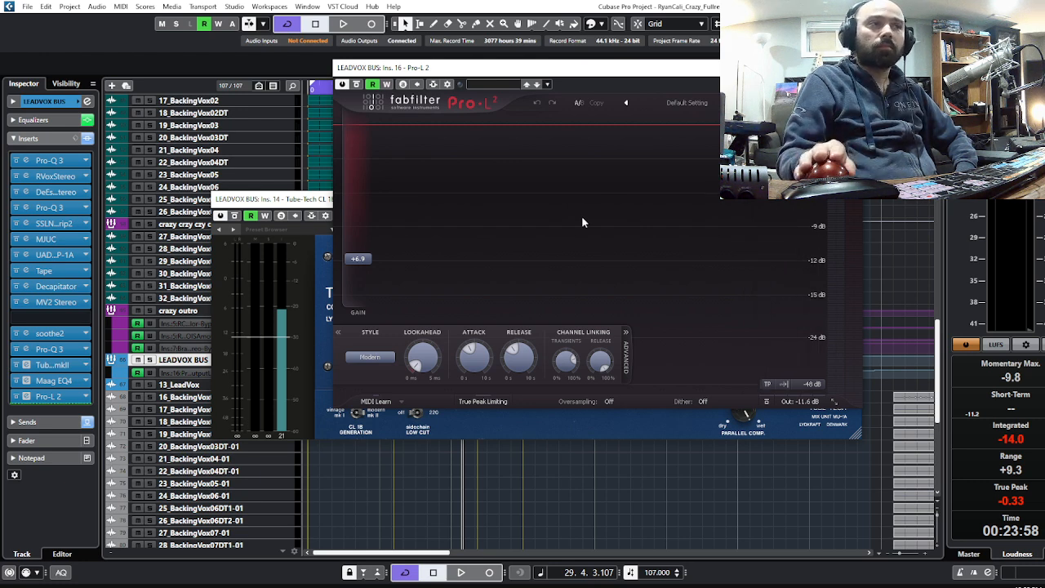
Step: Close the Pro-L 2 and Tube-Tech CL 1B mk II plug-in windows
key("ctrl+w")
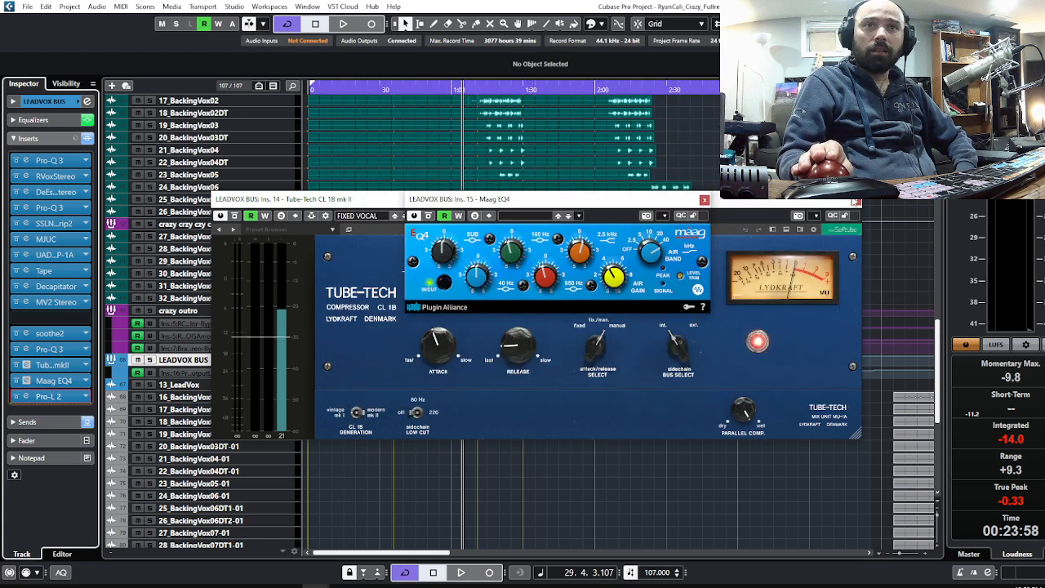
key("ctrl+w")
left_click(855, 202)
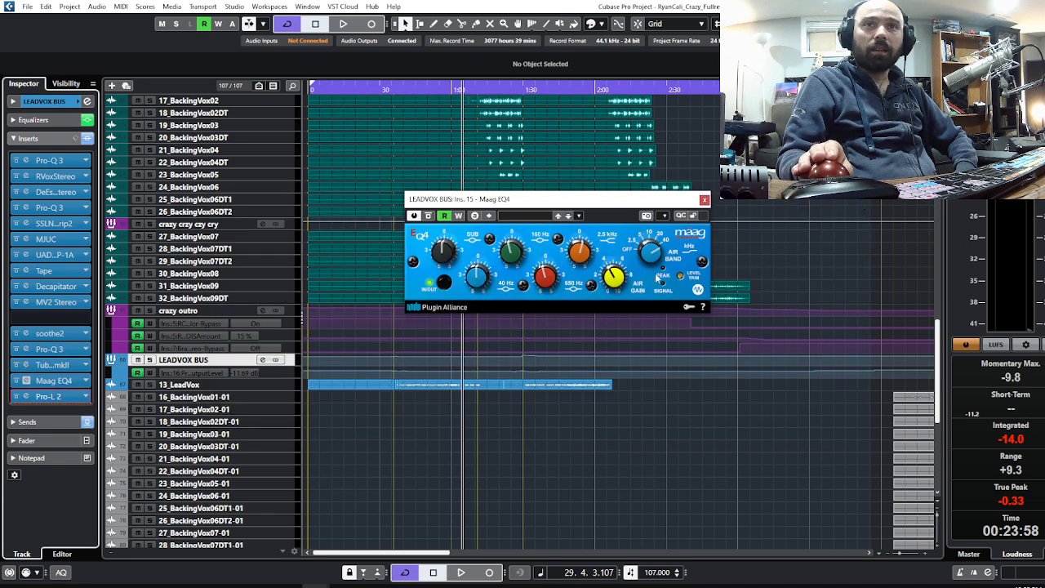
Step: Show the LEADVOX BUS sends and compare them bypassed and active during playback from bar 17
left_click(65, 419)
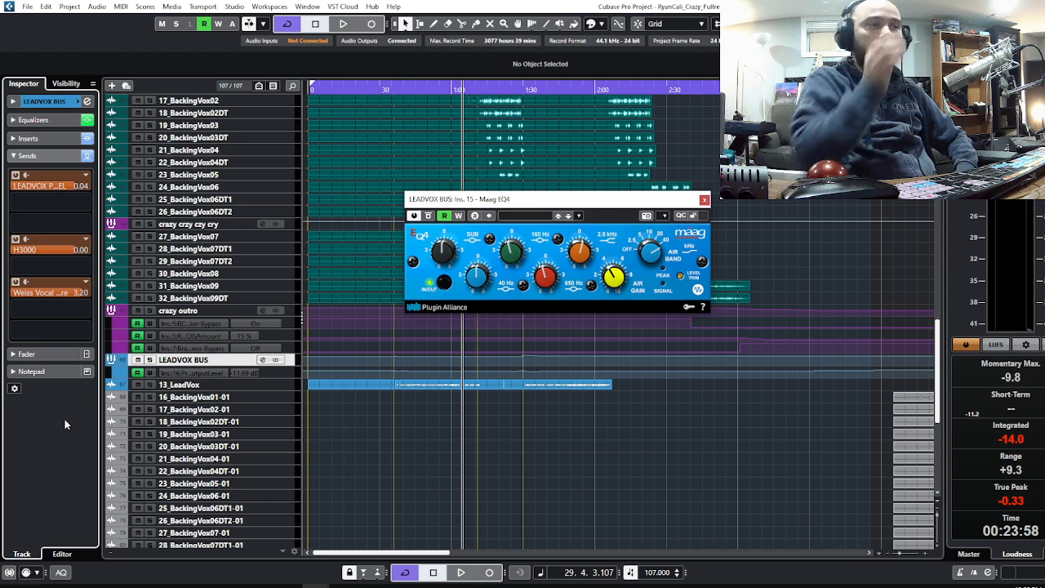
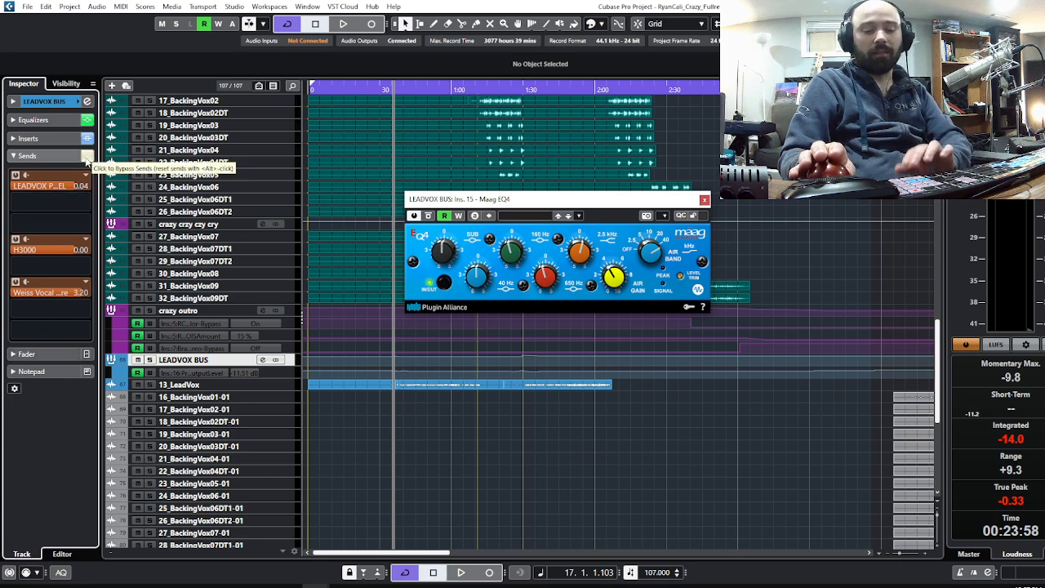
left_click(86, 157)
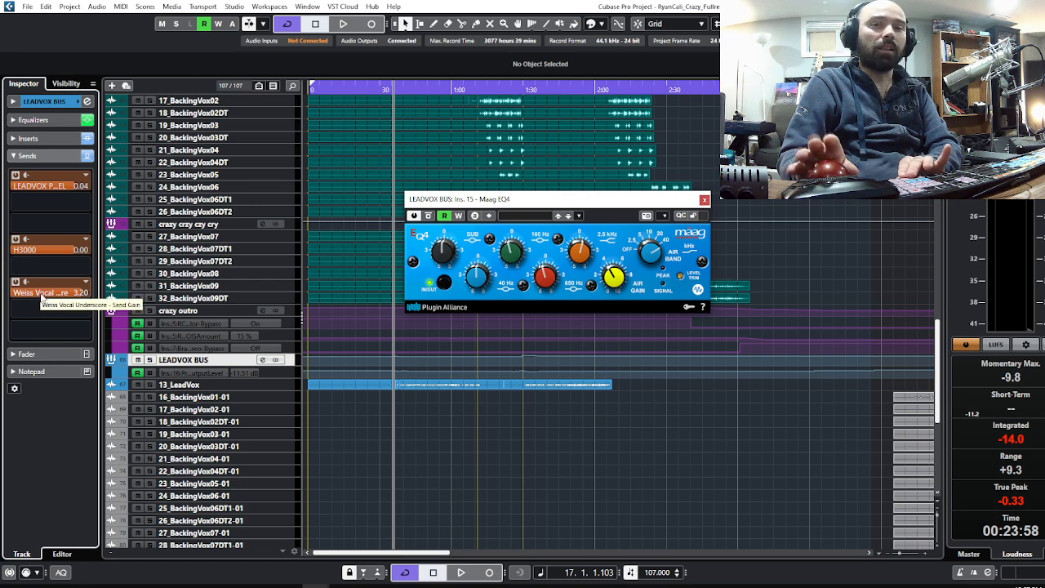
key("space")
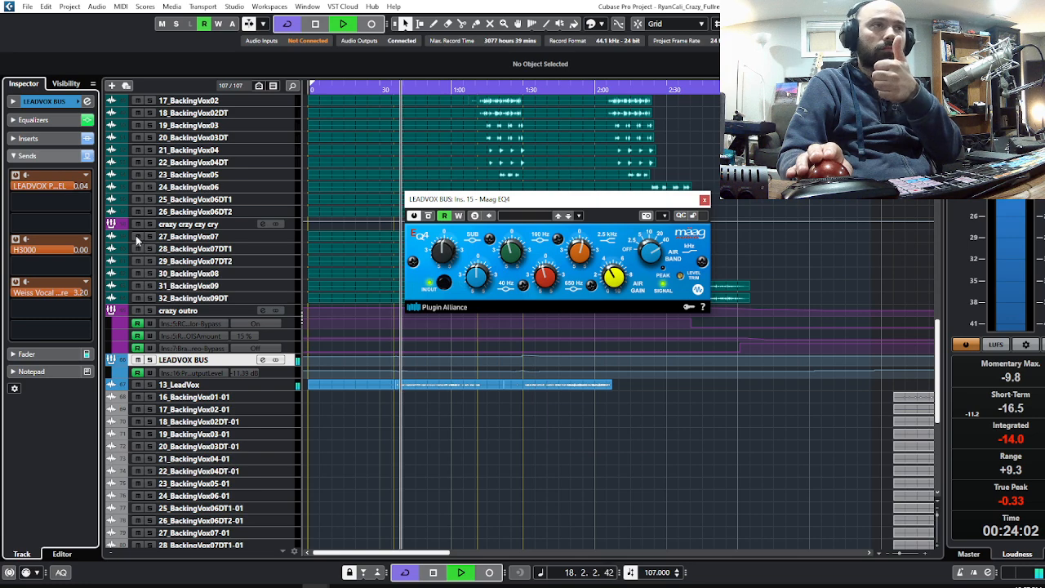
left_click(88, 156)
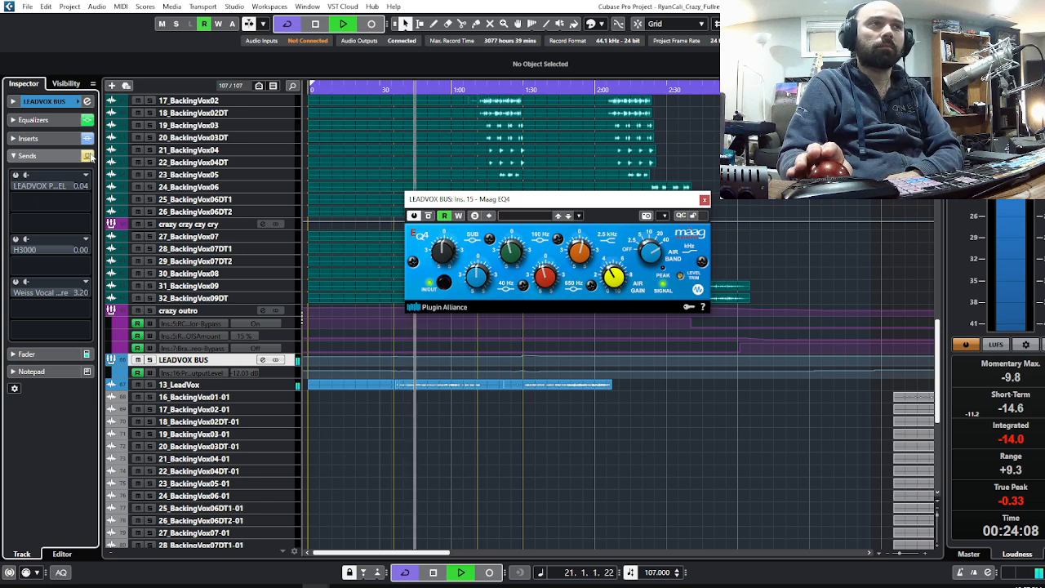
left_click(88, 156)
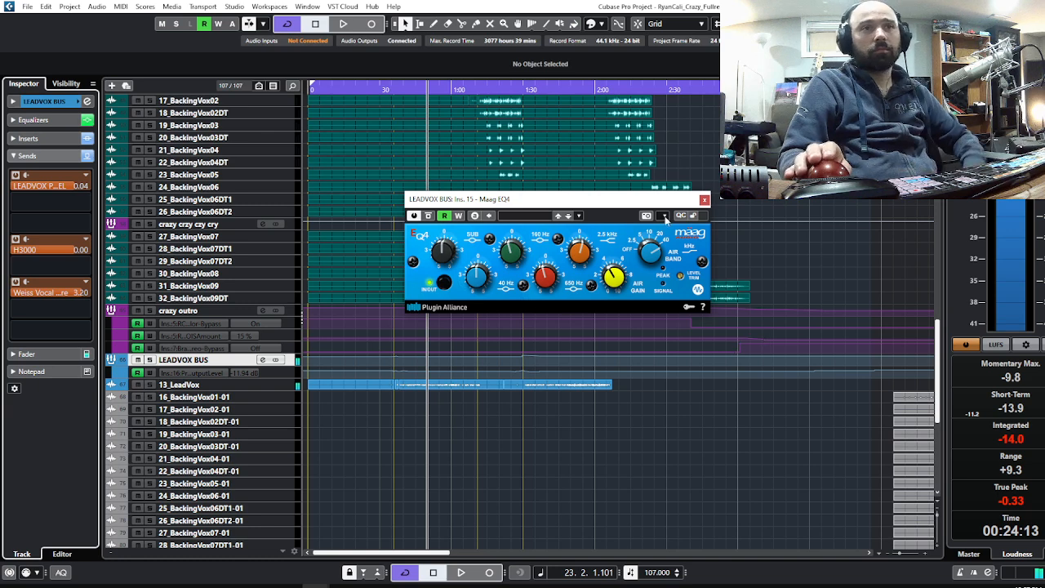
Step: Close Maag EQ4 and review the LEADVOX BUS equalizer, track settings and full channel settings, closing the channel window at the end
left_click(704, 199)
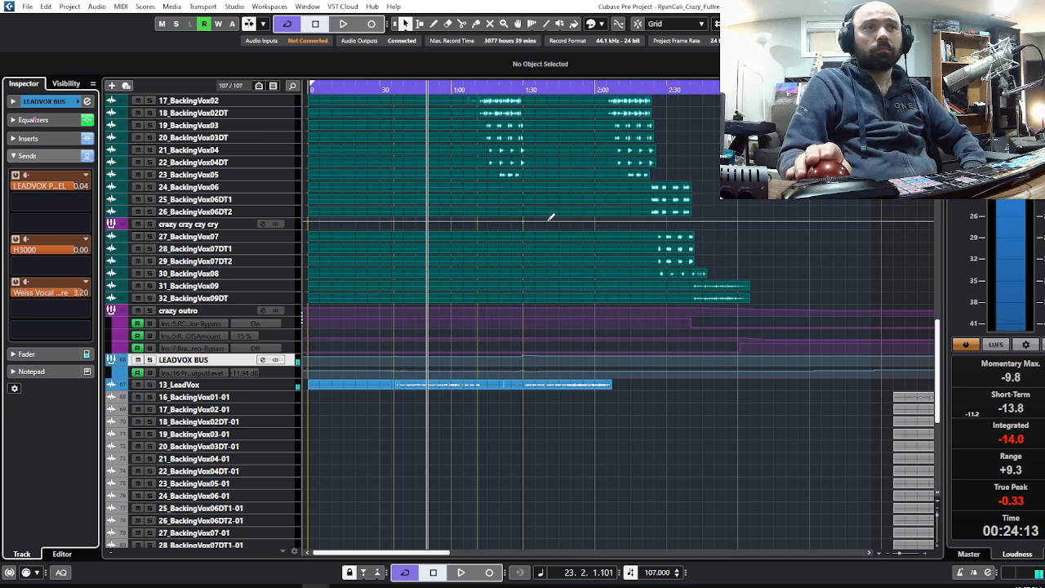
left_click(53, 156)
left_click(53, 120)
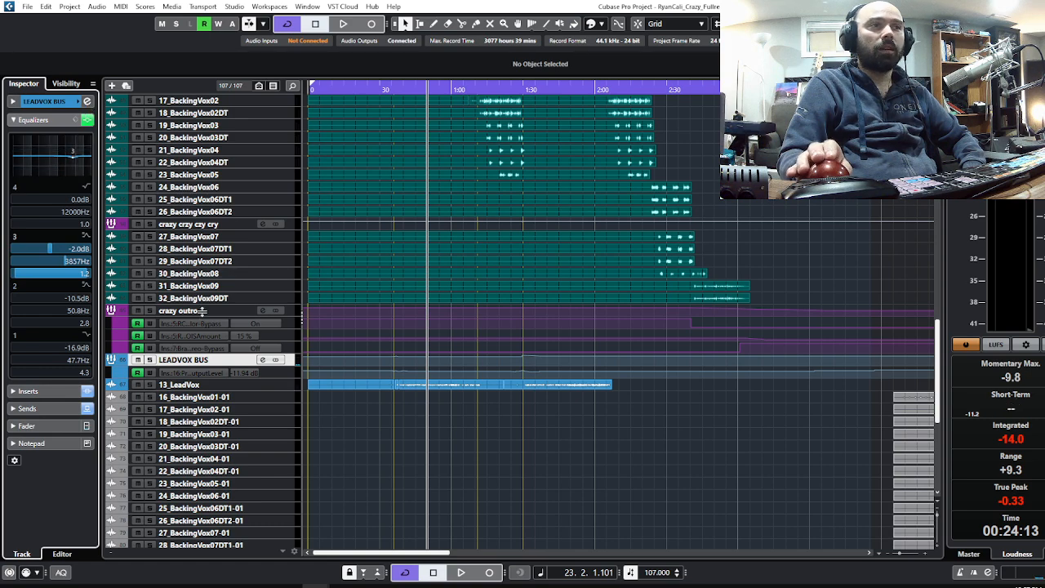
left_click(45, 101)
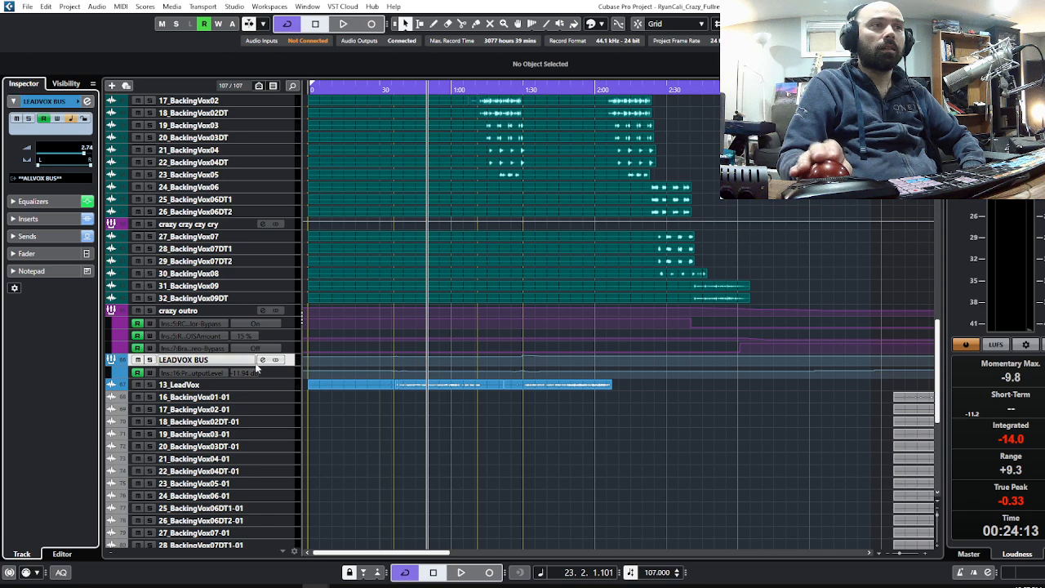
left_click(262, 359)
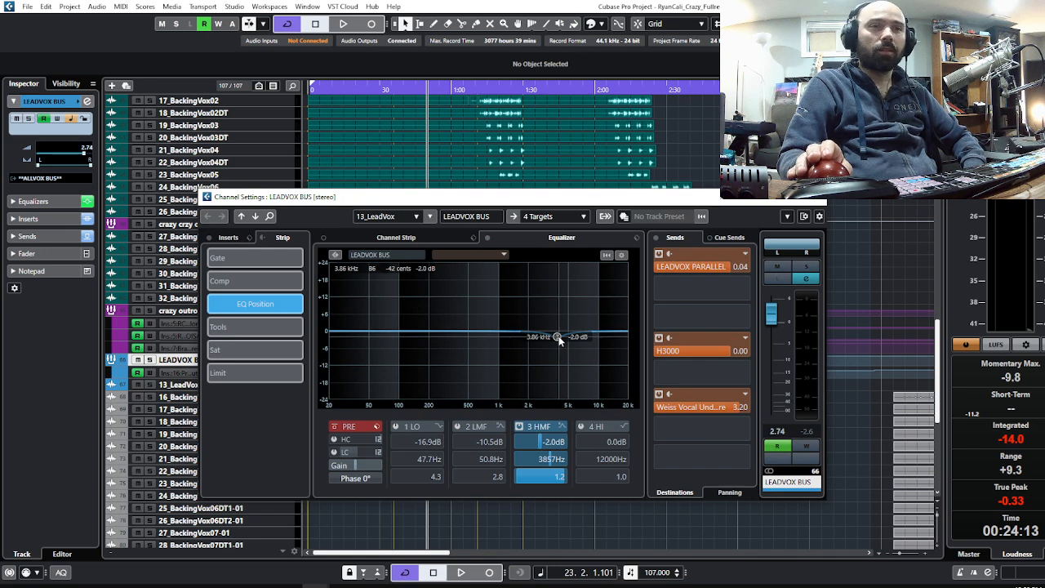
left_click(819, 198)
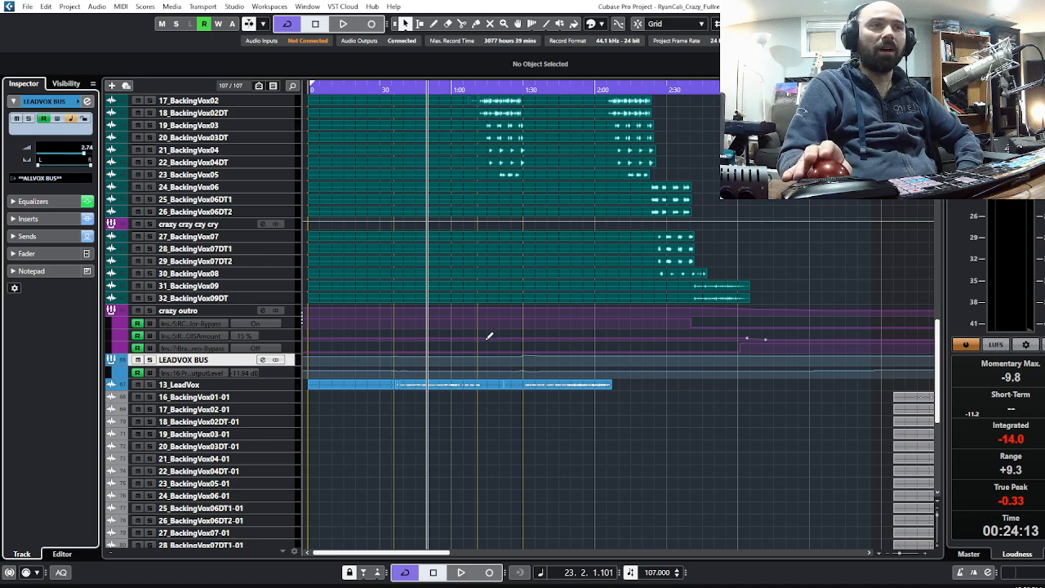
Step: Look through the track list around the FX channels, select the ABBEY PLATE channel, and check the remaining tracks down to umix
scroll(489, 335, "up", 10)
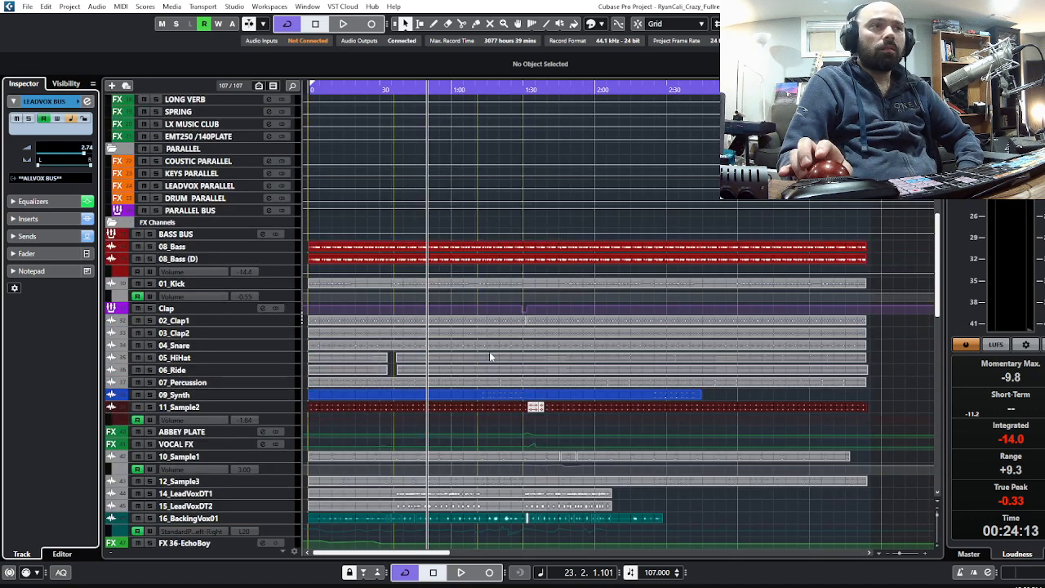
scroll(489, 357, "down", 10)
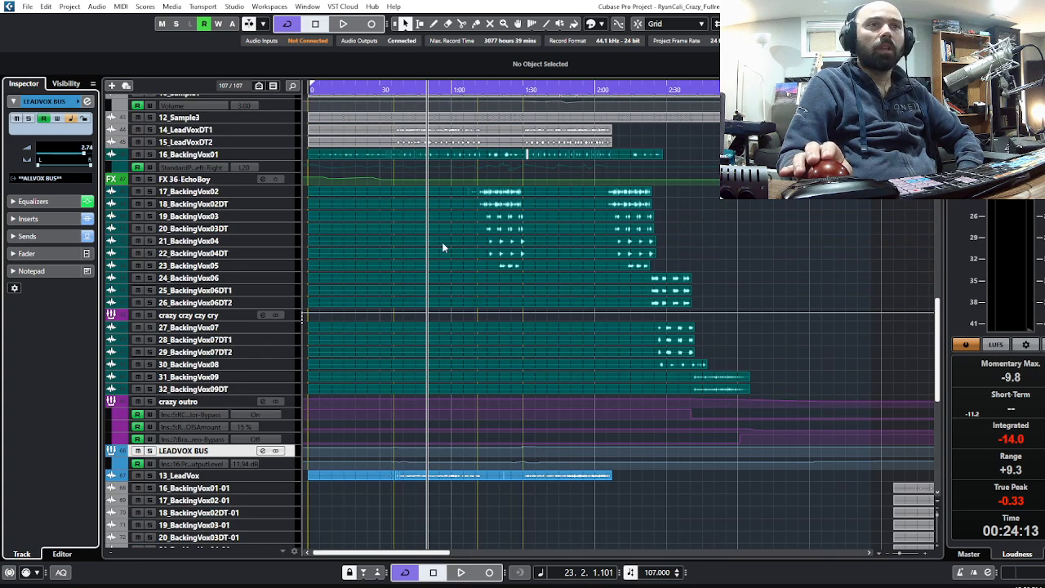
scroll(473, 326, "up", 2)
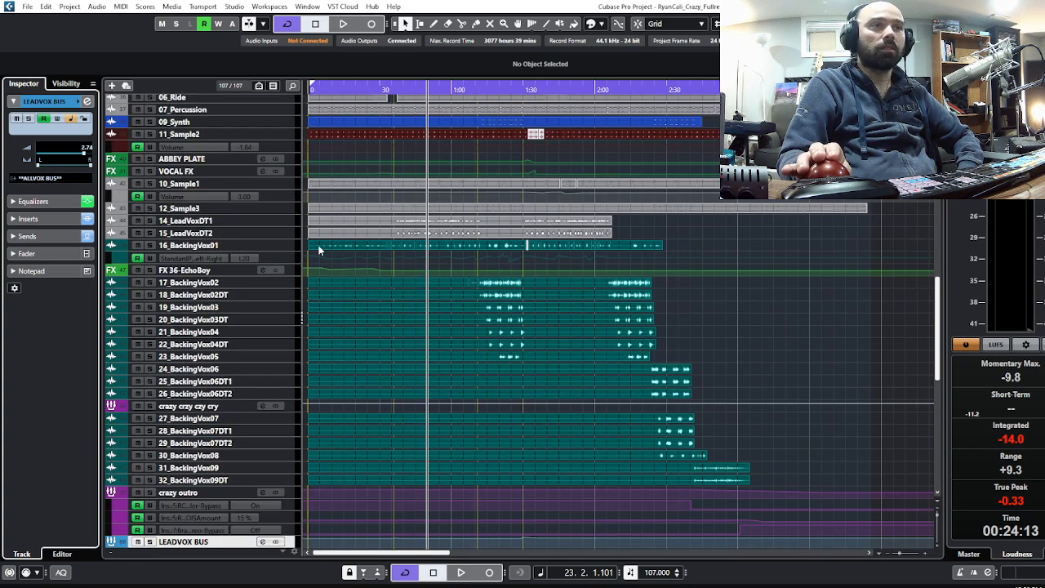
scroll(392, 333, "up", 7)
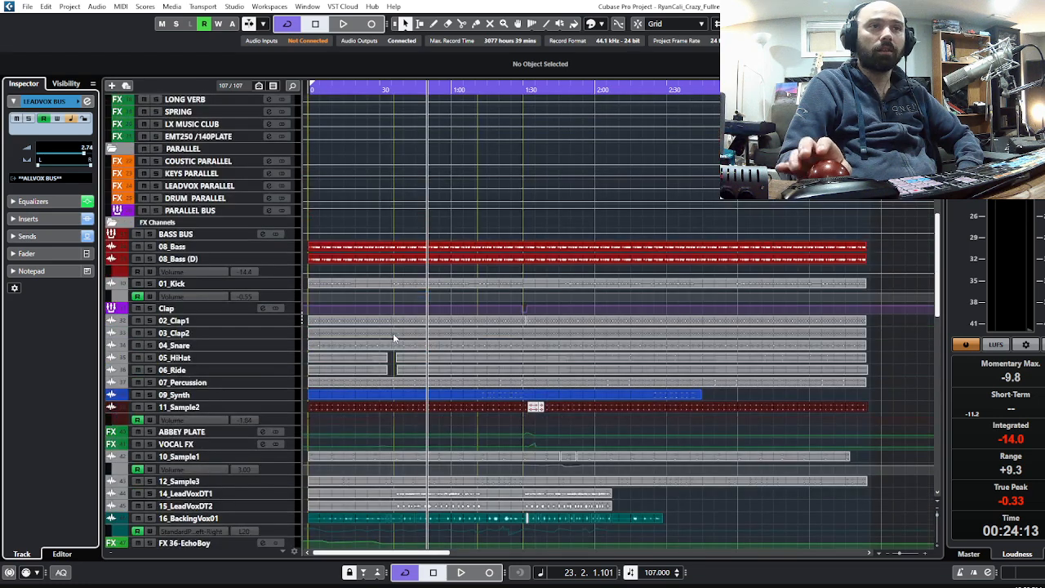
scroll(410, 416, "down", 2)
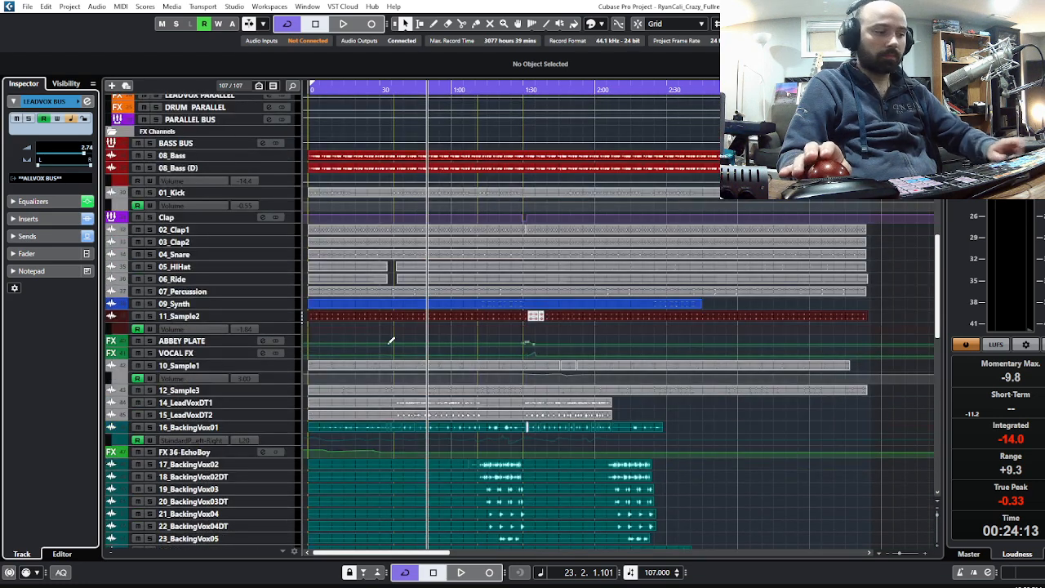
scroll(392, 340, "up", 3)
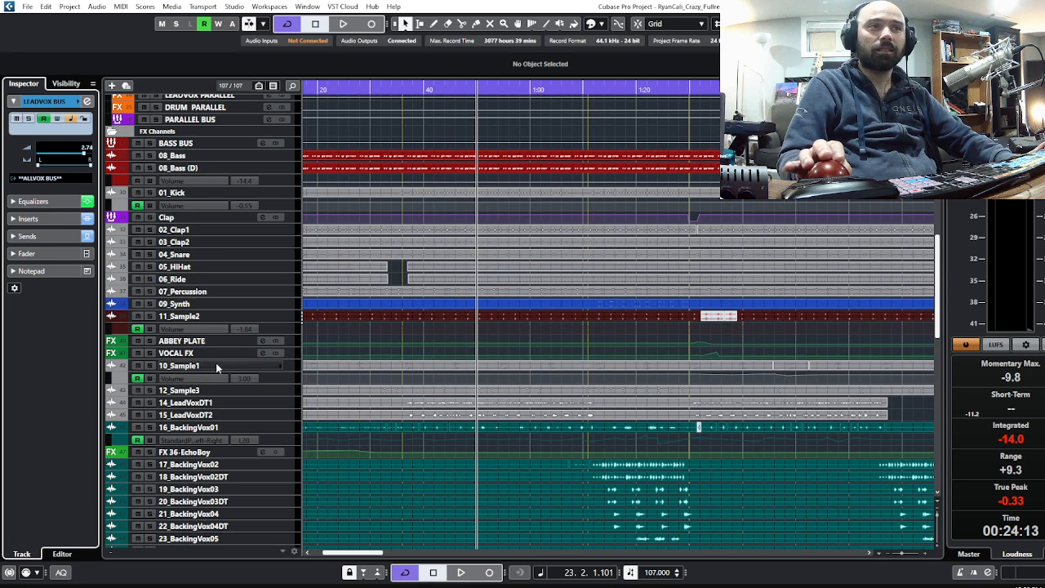
left_click(183, 340)
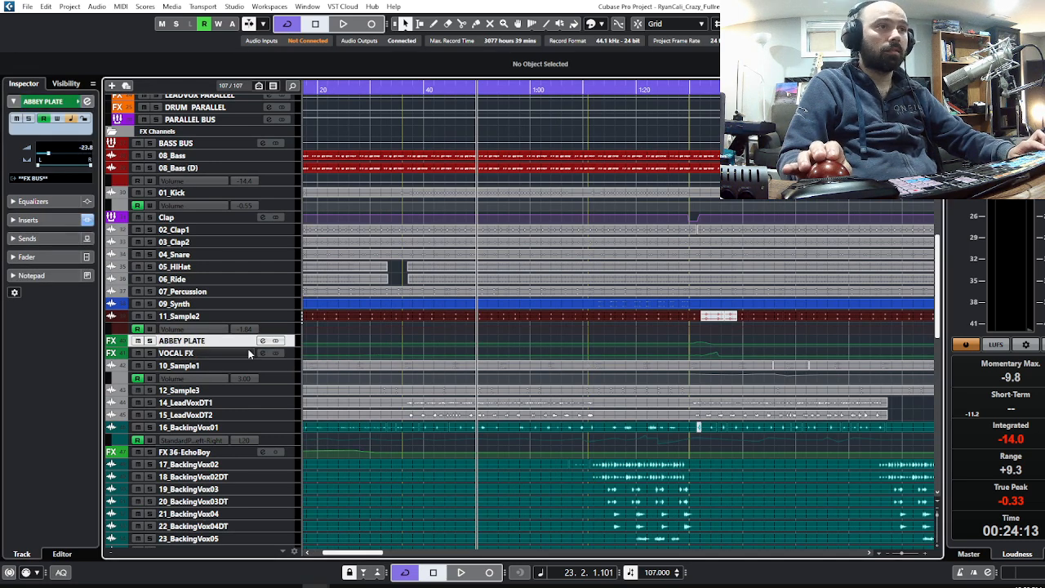
scroll(388, 383, "down", 5)
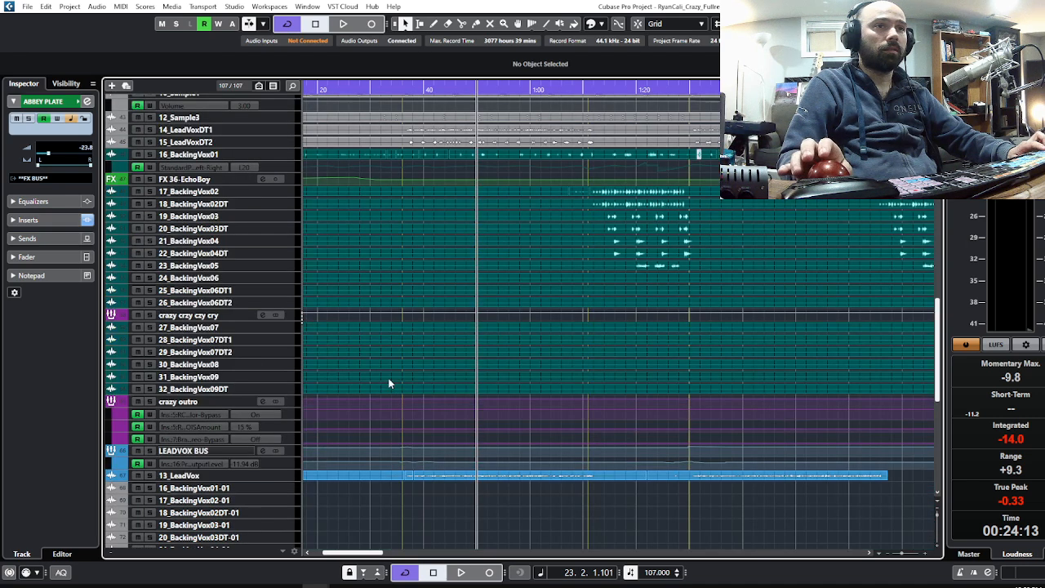
scroll(388, 383, "down", 5)
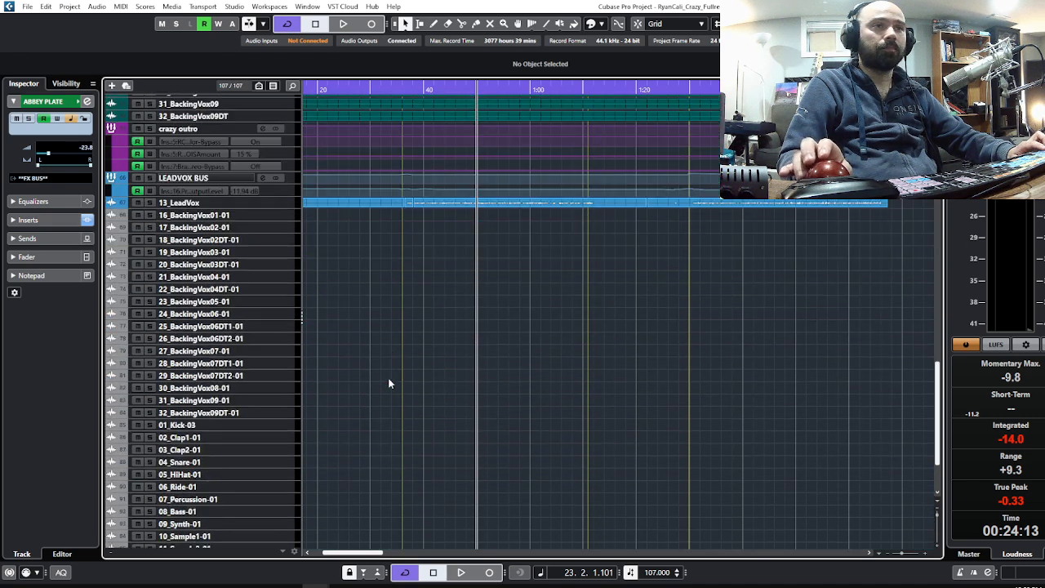
scroll(388, 383, "down", 3)
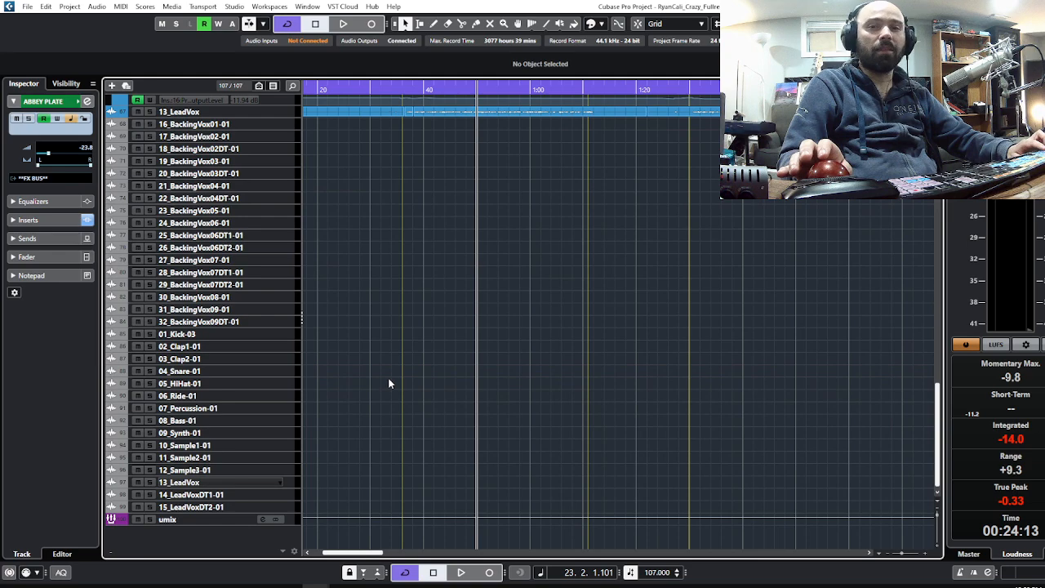
Step: Enlarge the left-right panner automation lane of 16_BackingVox01 and examine its curve
scroll(389, 383, "up", 5)
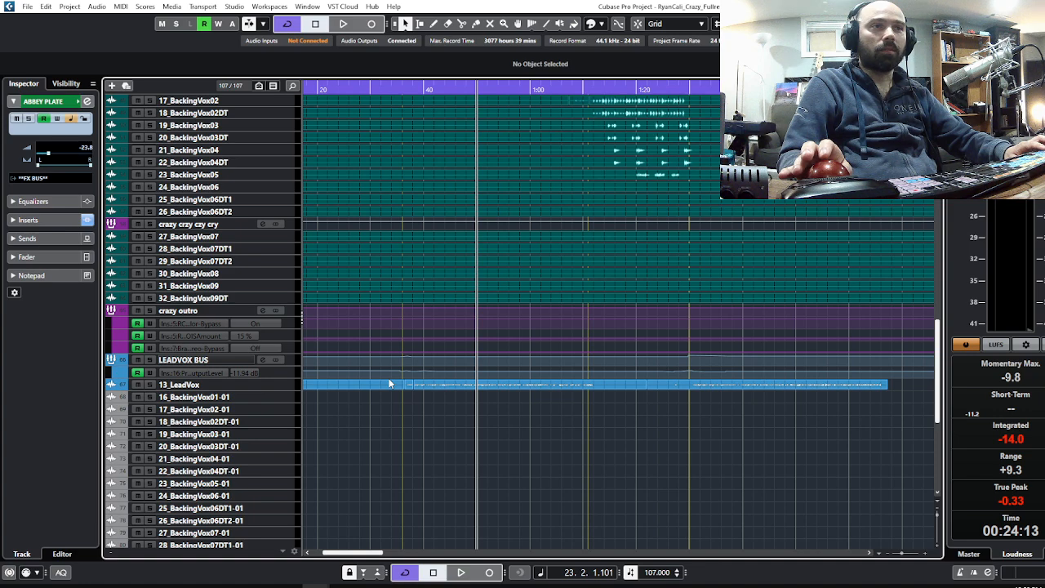
scroll(388, 382, "up", 5)
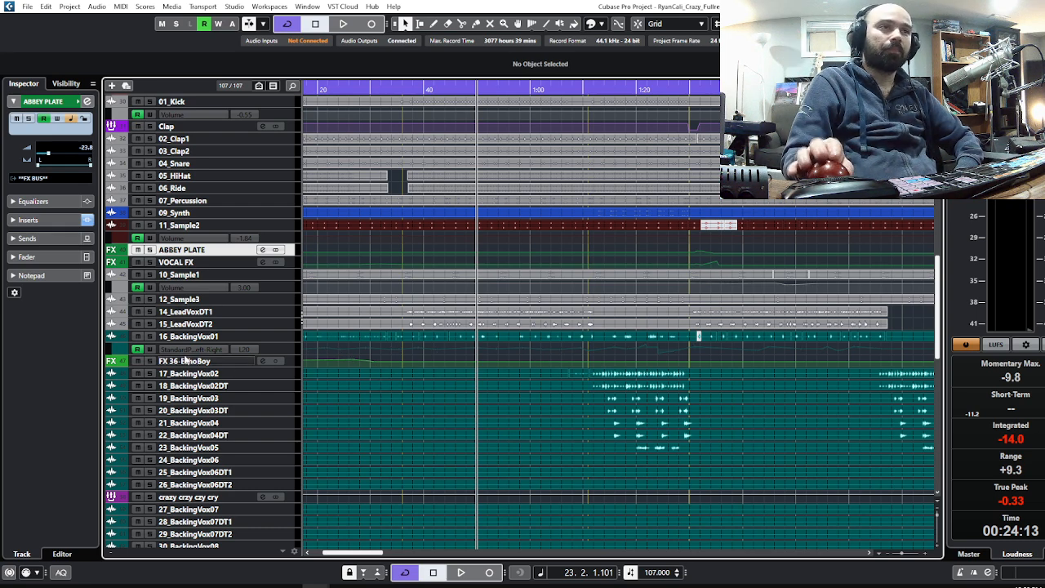
left_click(274, 350)
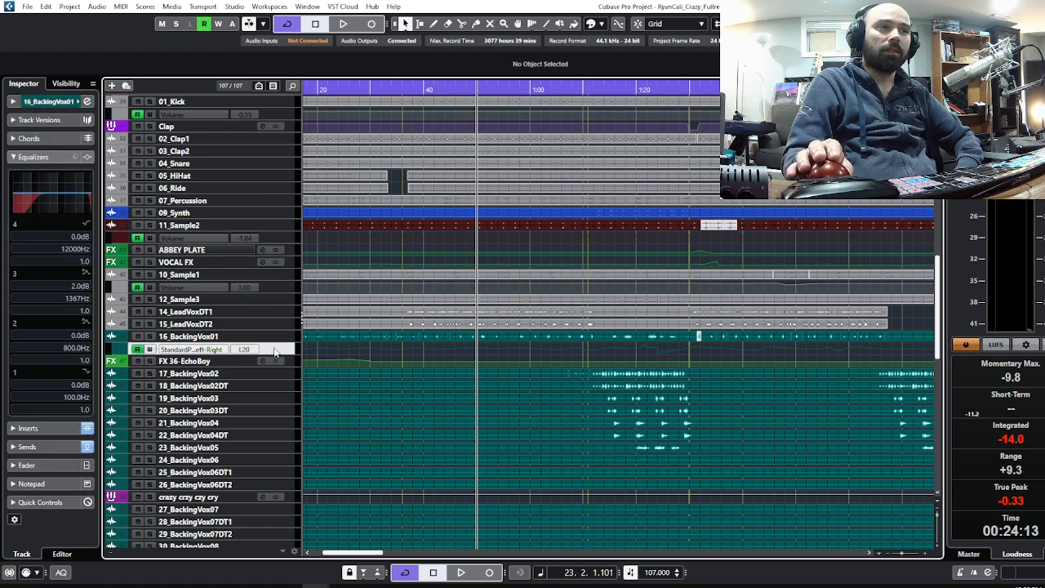
scroll(478, 379, "down", 15)
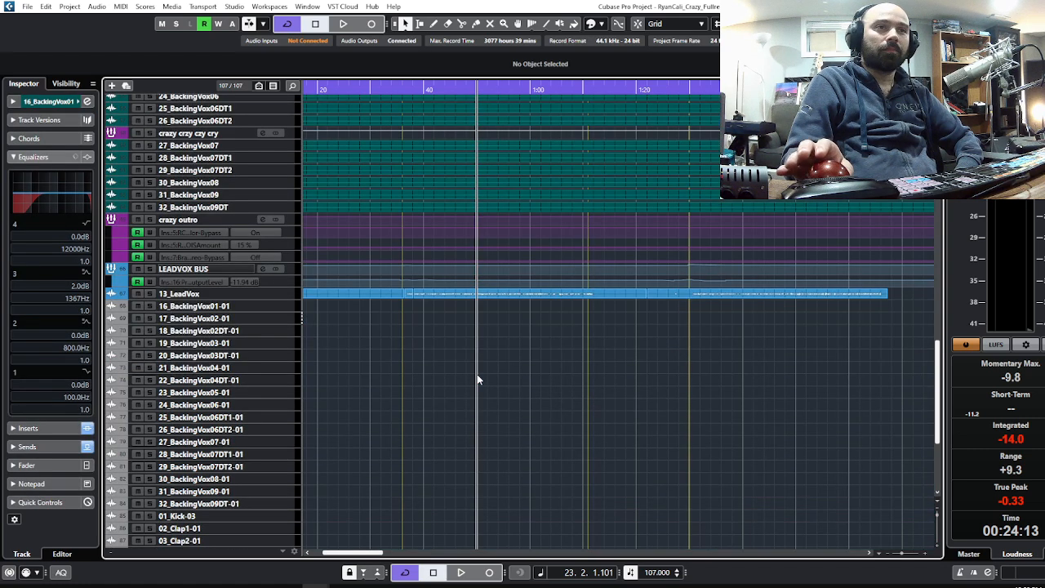
scroll(478, 379, "up", 5)
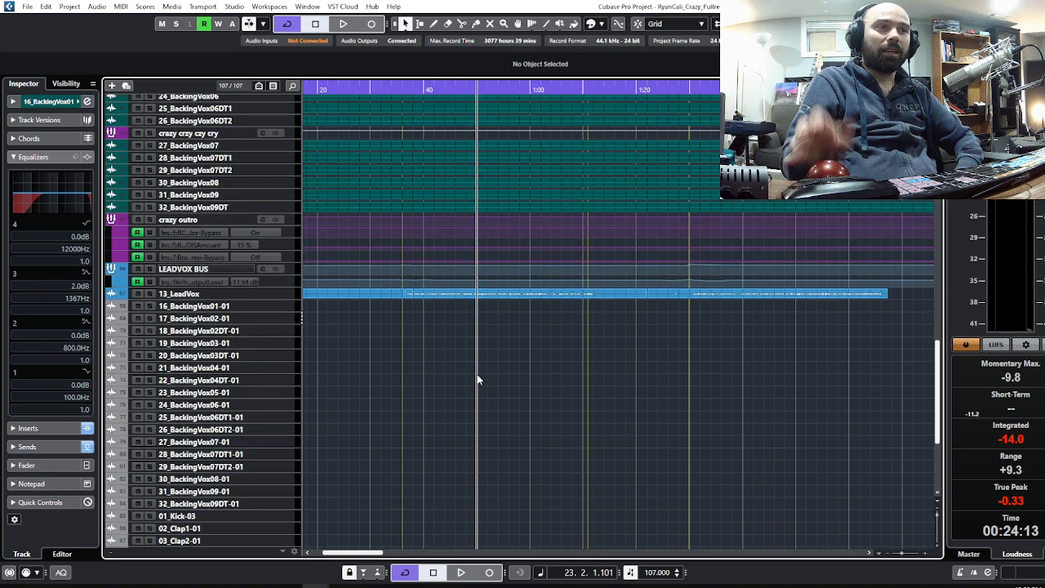
scroll(478, 379, "up", 15)
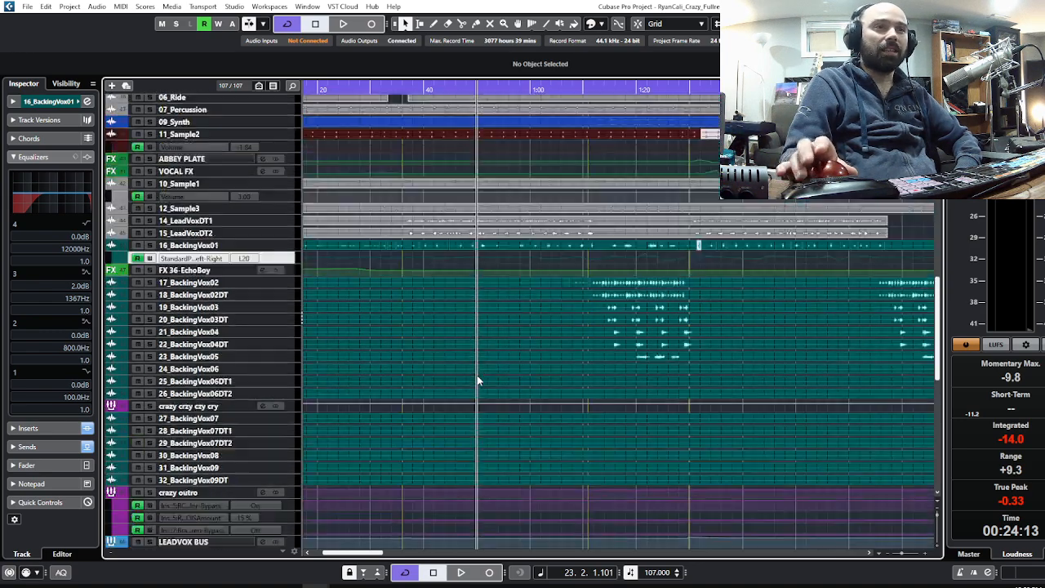
scroll(478, 381, "down", 6)
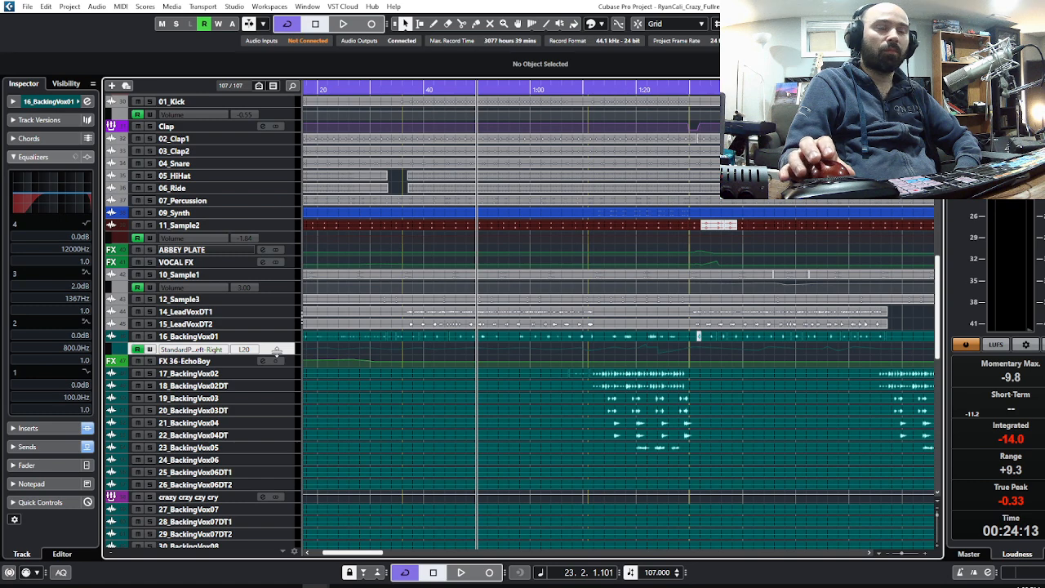
left_click_drag(277, 352, 264, 495)
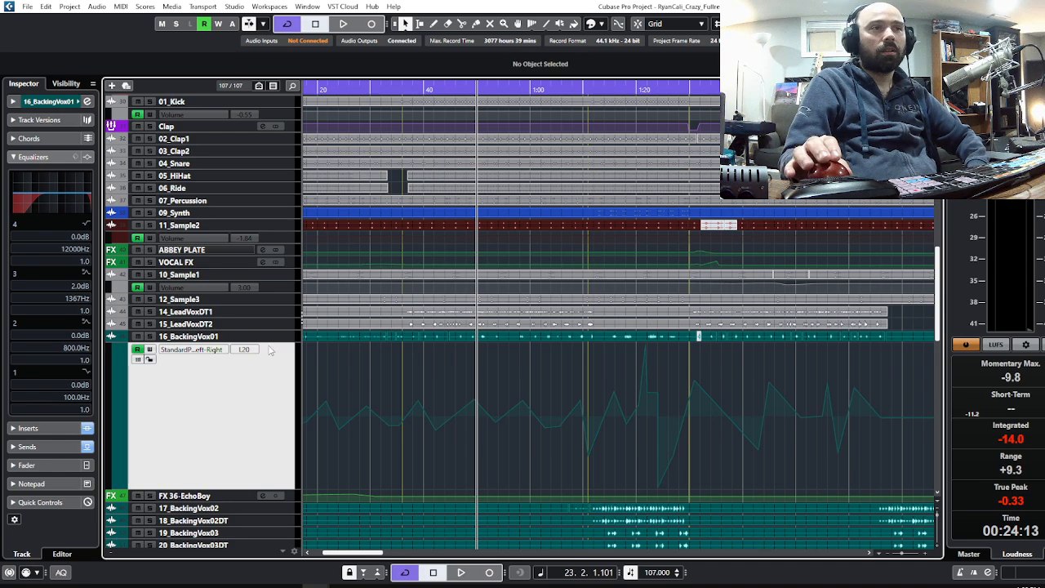
Step: Enlarge the insert 16 output level automation lane under LEADVOX BUS and examine its curve
scroll(455, 436, "down", 10)
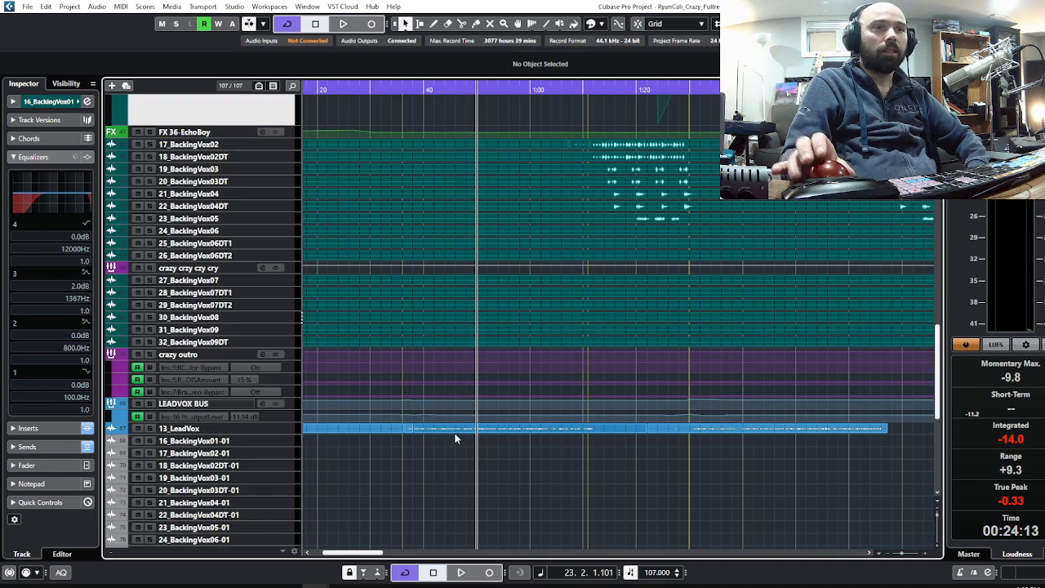
scroll(453, 441, "down", 3)
scroll(448, 458, "up", 8)
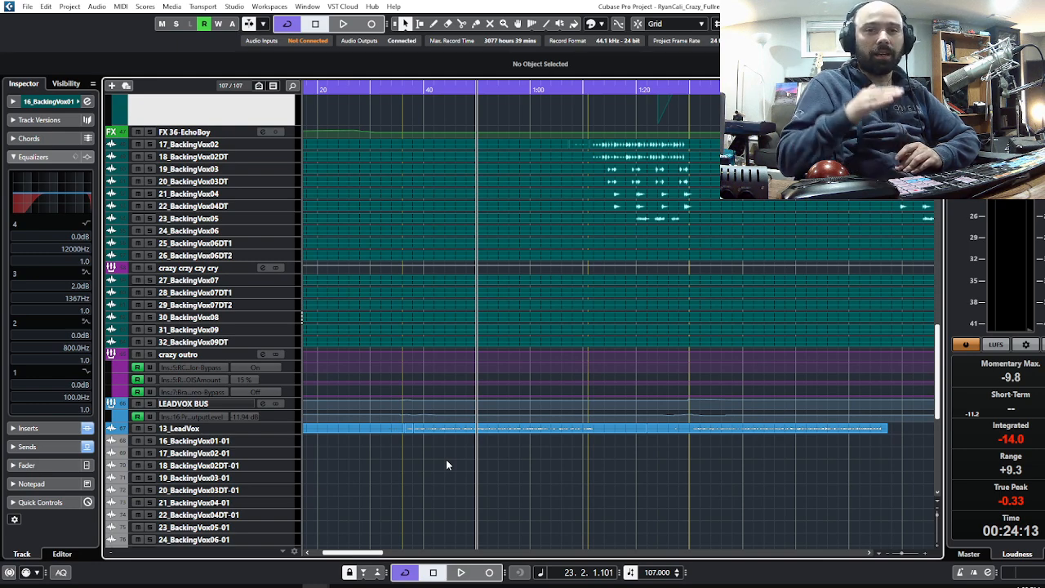
scroll(468, 394, "down", 6)
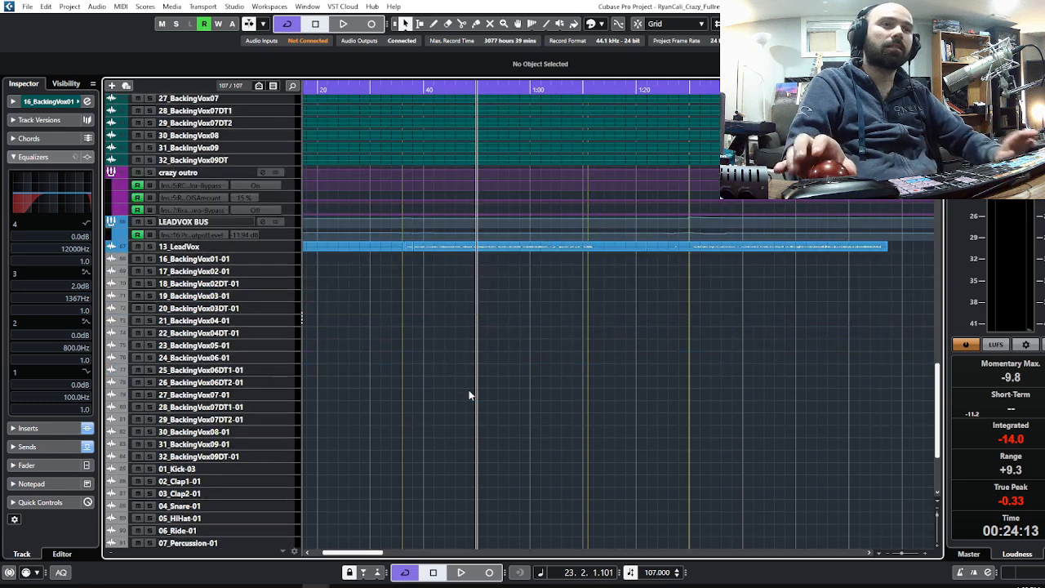
scroll(469, 395, "up", 4)
scroll(469, 395, "up", 3)
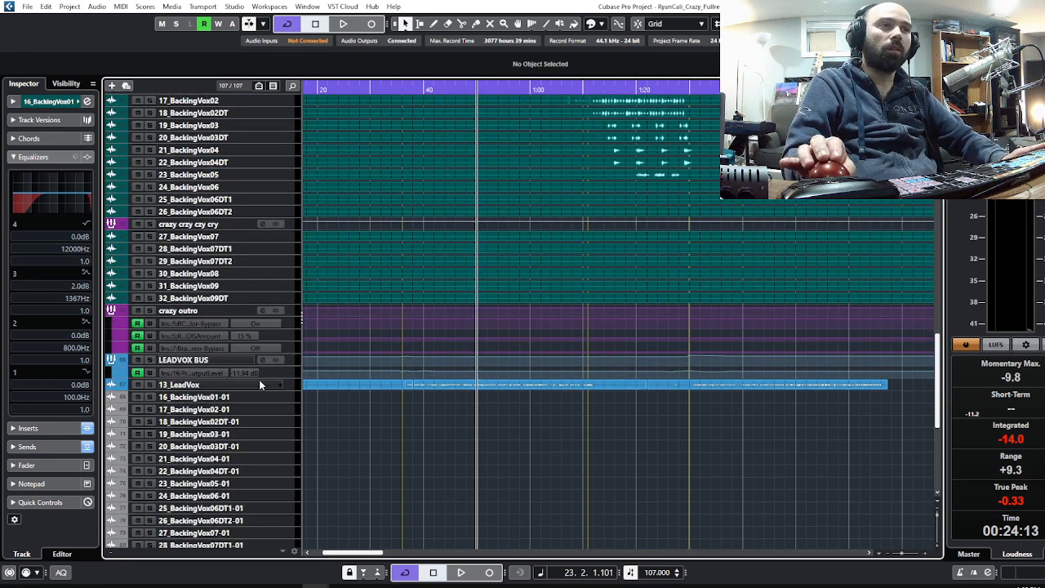
left_click(280, 373)
key("z")
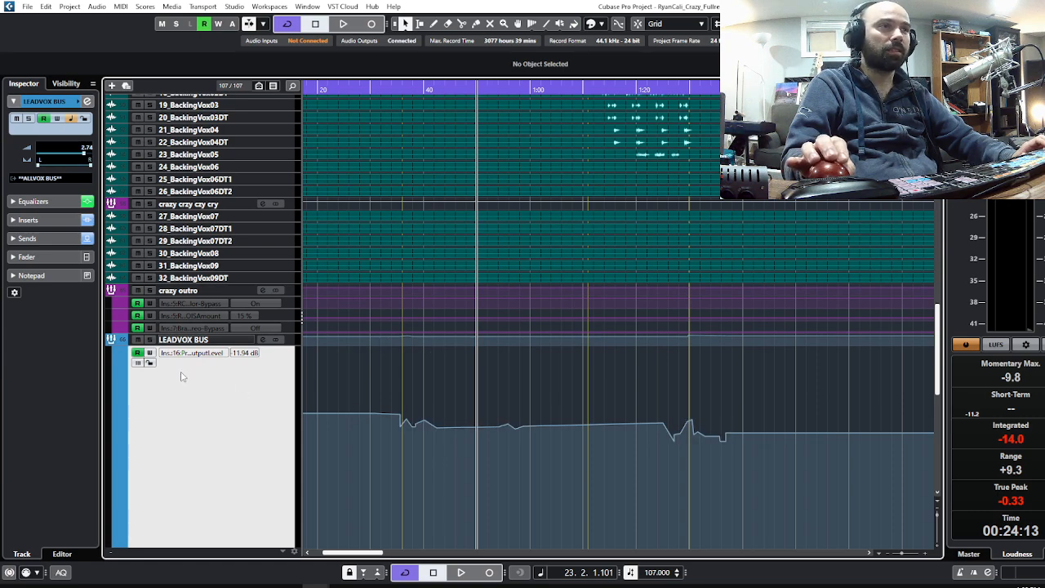
mouse_move(392, 473)
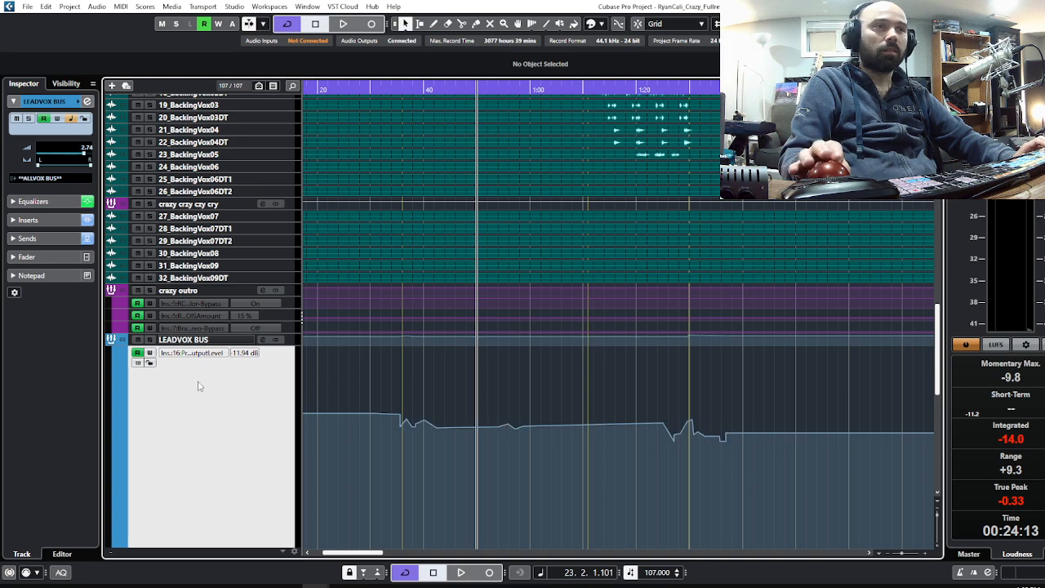
Step: Enlarge the LEADVOX BUS track and compare its volume automation with the output level curve below it
left_click(227, 343)
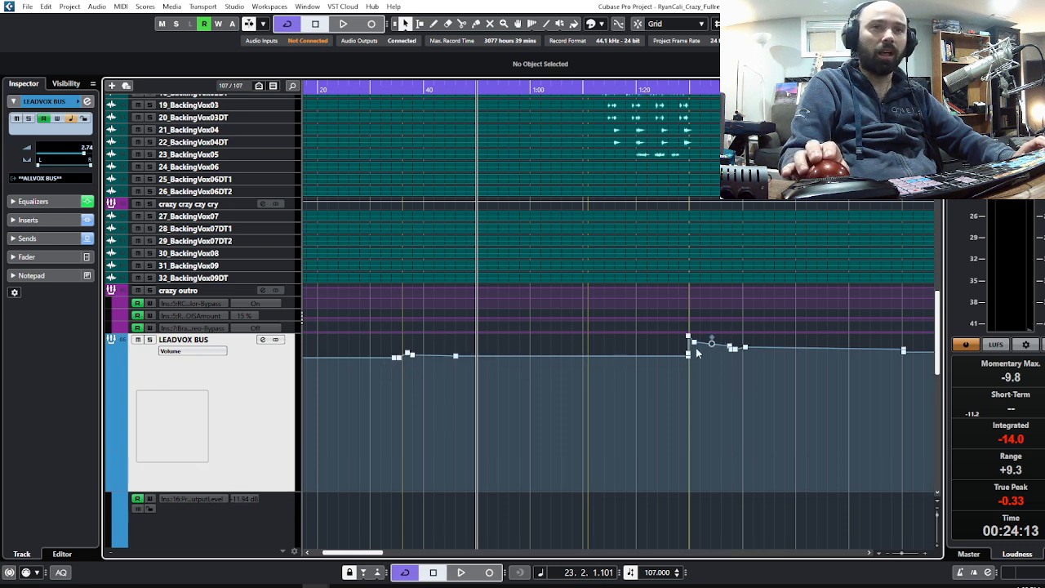
scroll(735, 363, "down", 3)
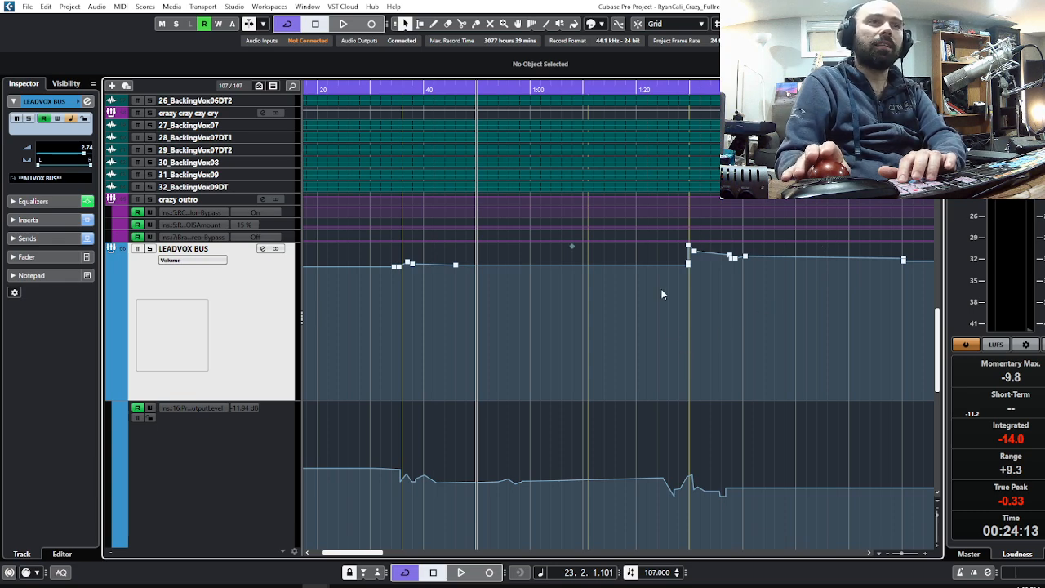
scroll(663, 290, "up", 5)
scroll(663, 290, "up", 5)
scroll(663, 292, "down", 10)
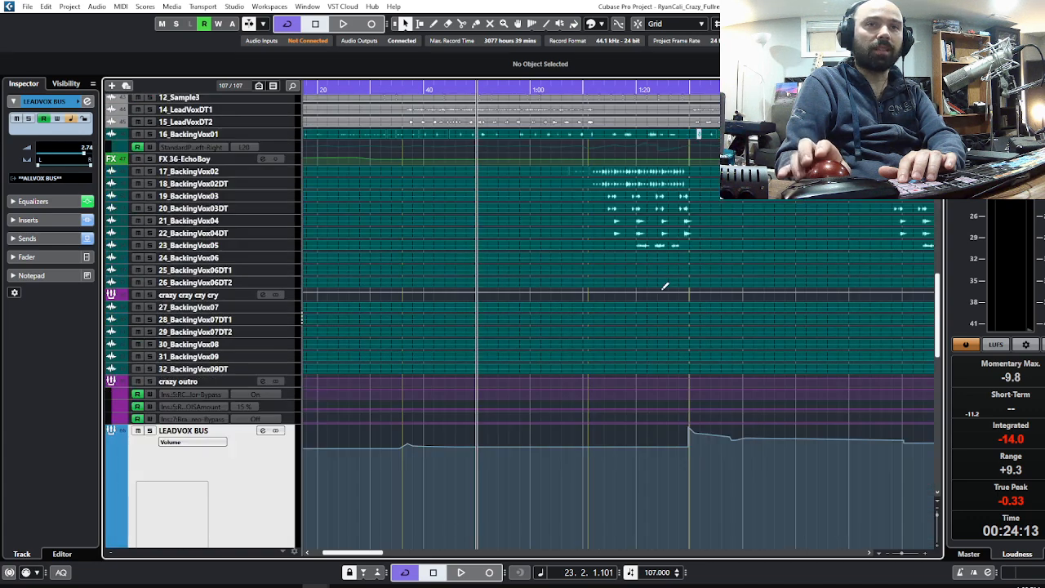
scroll(702, 306, "up", 3)
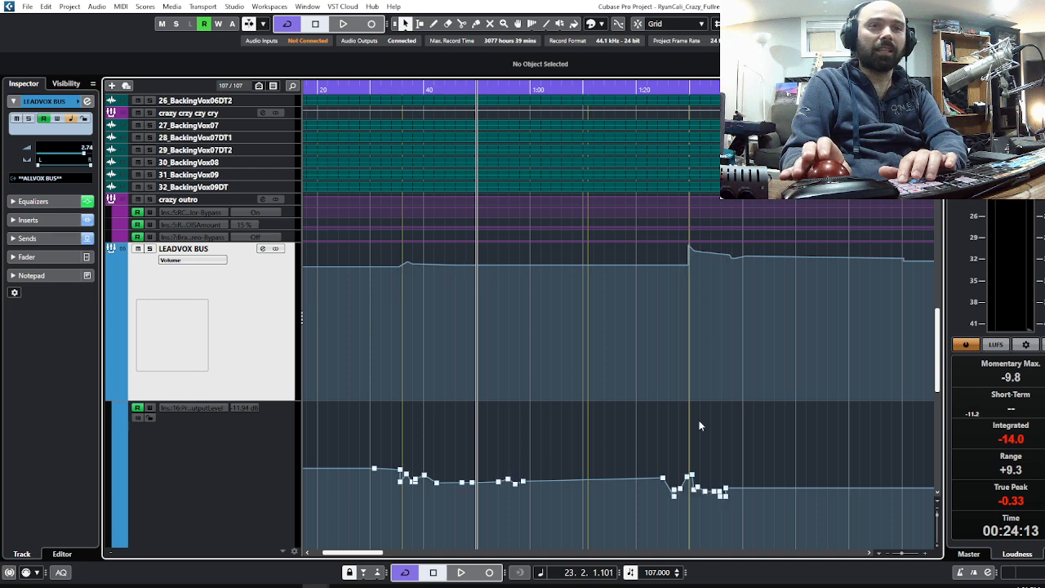
scroll(700, 426, "up", 3)
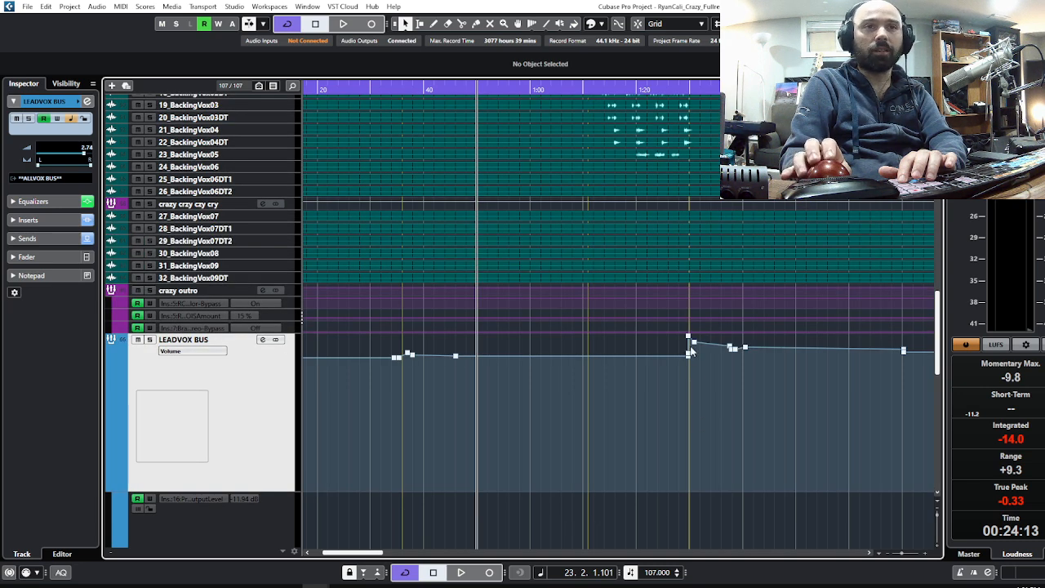
scroll(694, 359, "down", 3)
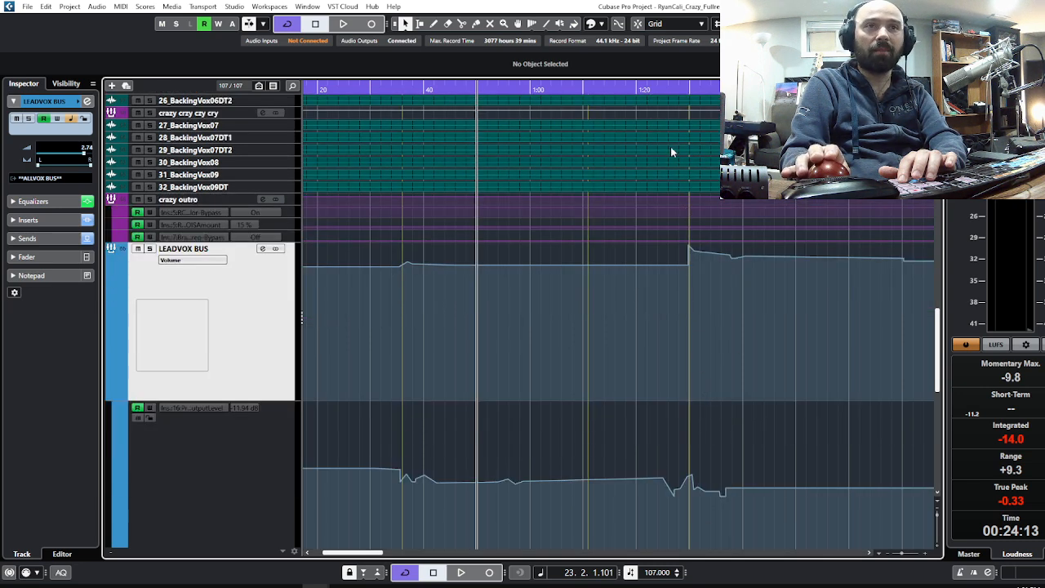
Step: Play the song around bar 20 and again from bar 41 to compare the LEADVOX BUS level automation
left_click(672, 88)
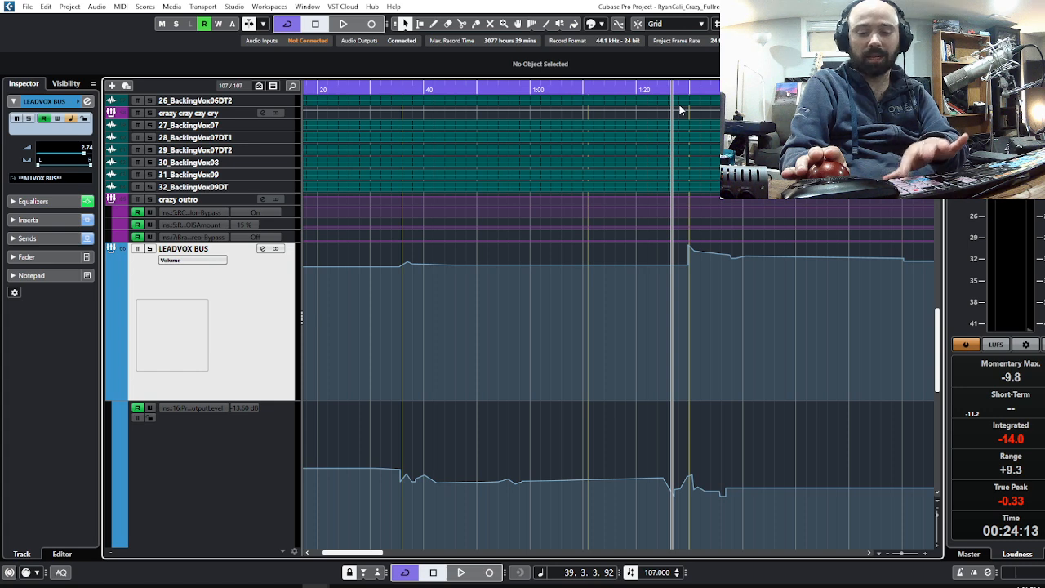
key("KP_1")
key("space")
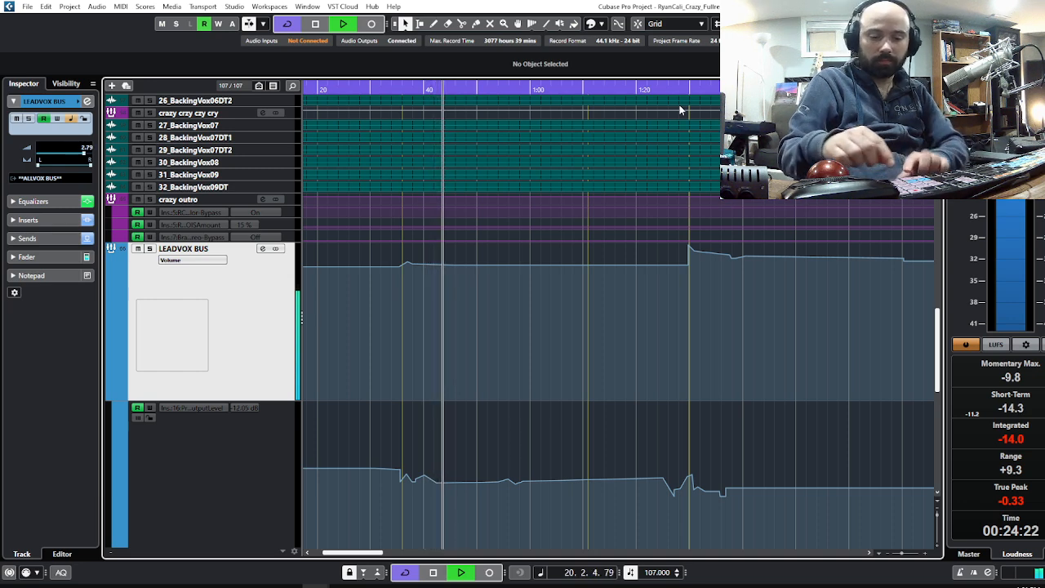
key("space")
key("shift+n")
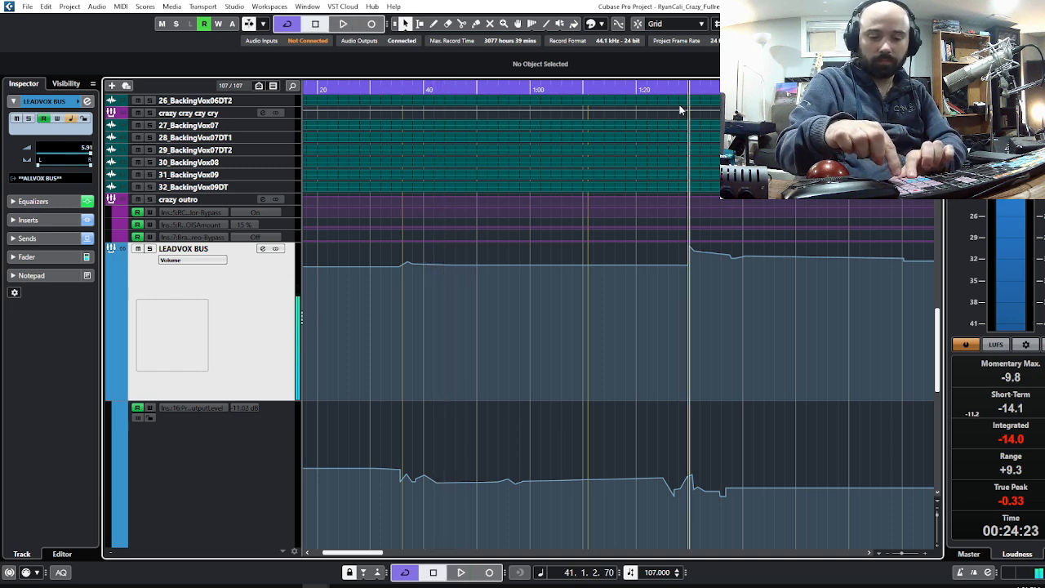
key("space")
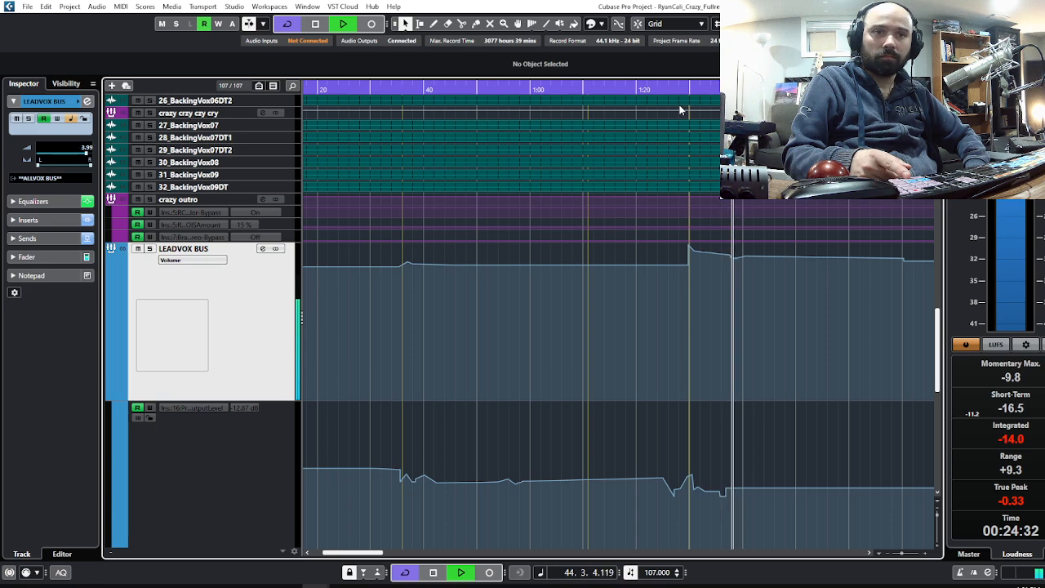
key("space")
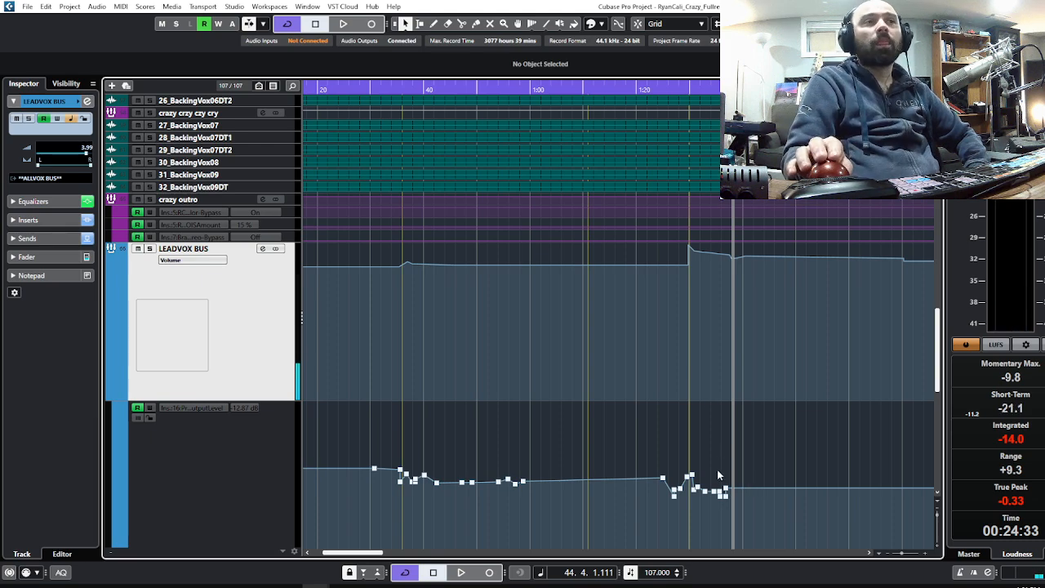
Step: Select the 11_Sample2 track and enlarge it to show its audio events
scroll(719, 466, "up", 5)
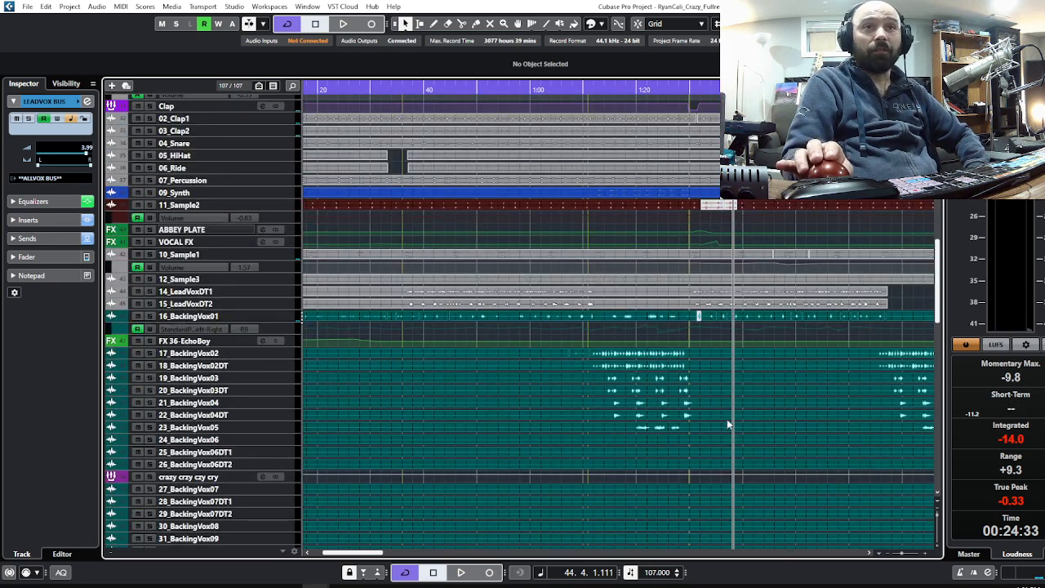
scroll(728, 441, "up", 3)
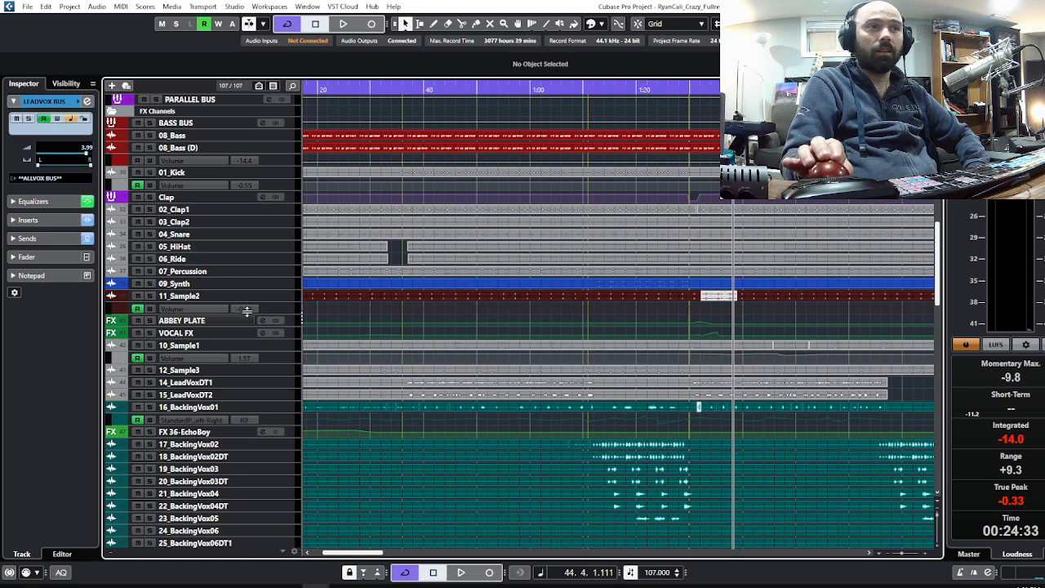
left_click(221, 295)
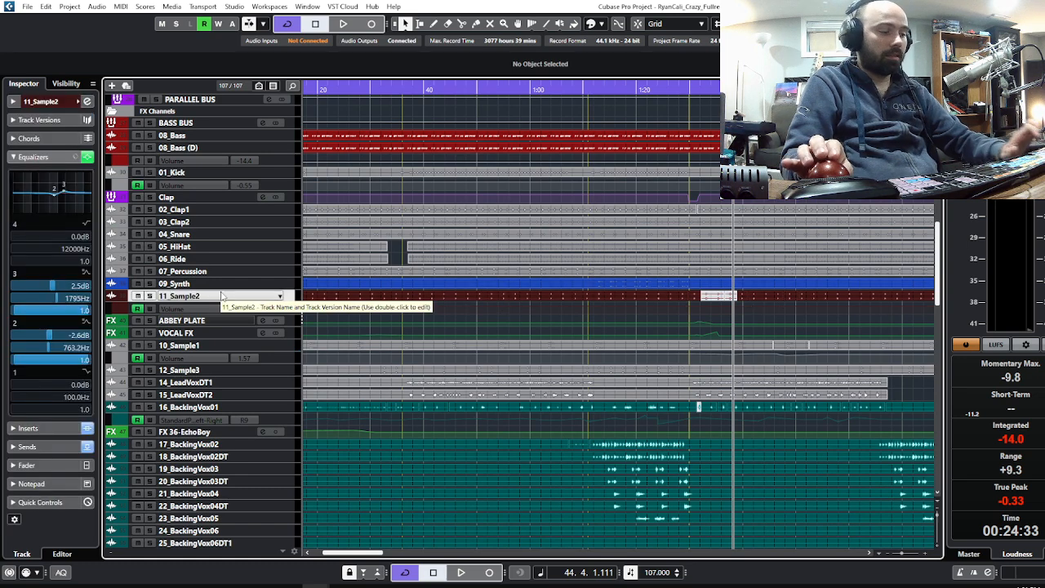
key("ctrl+Down")
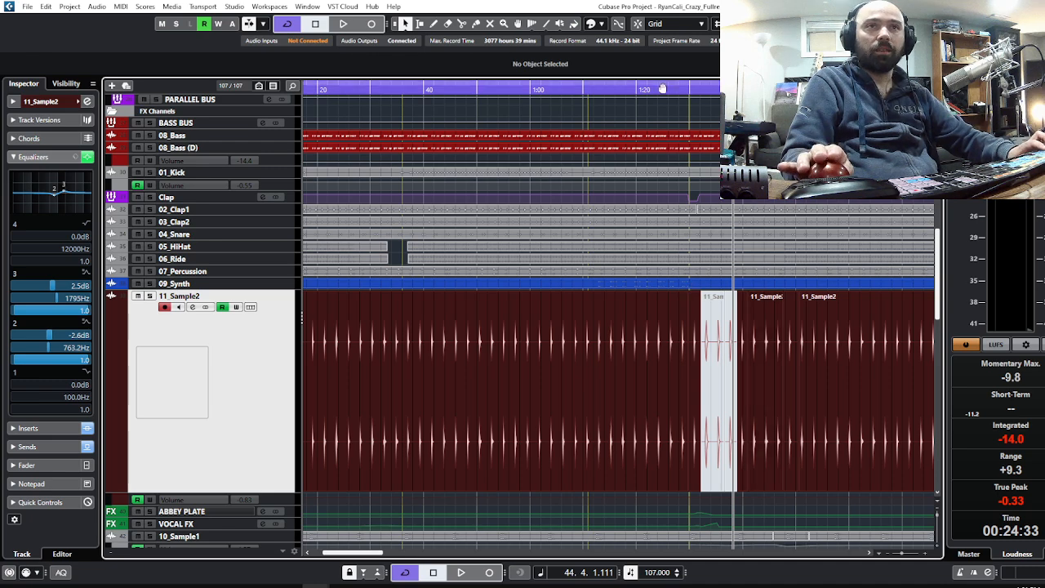
Step: Play from about bar 34 with 11_Sample2 soloed partway through, stop, unsolo it and show more of the timeline
left_click_drag(662, 88, 608, 102)
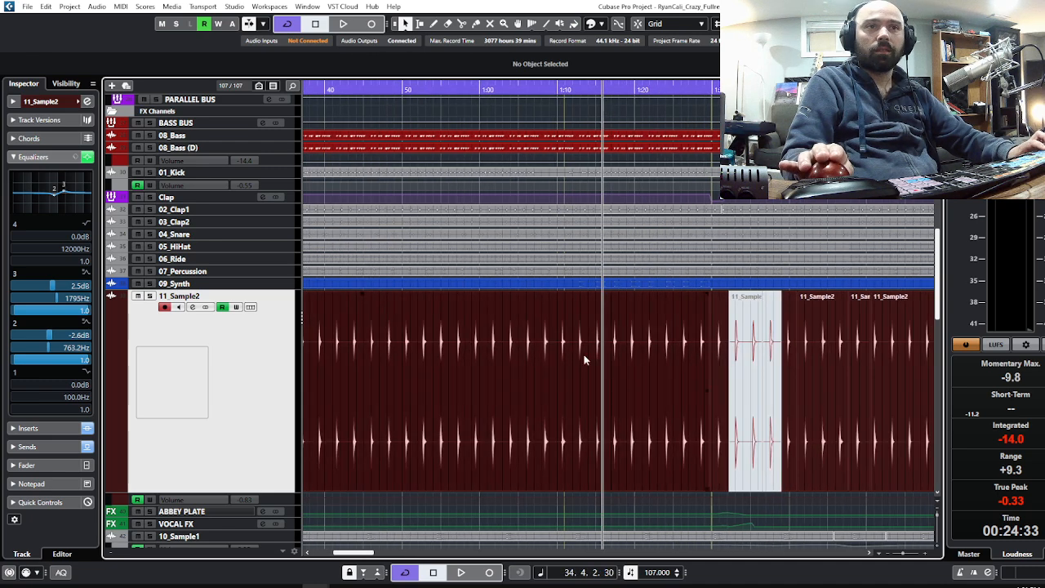
left_click(462, 574)
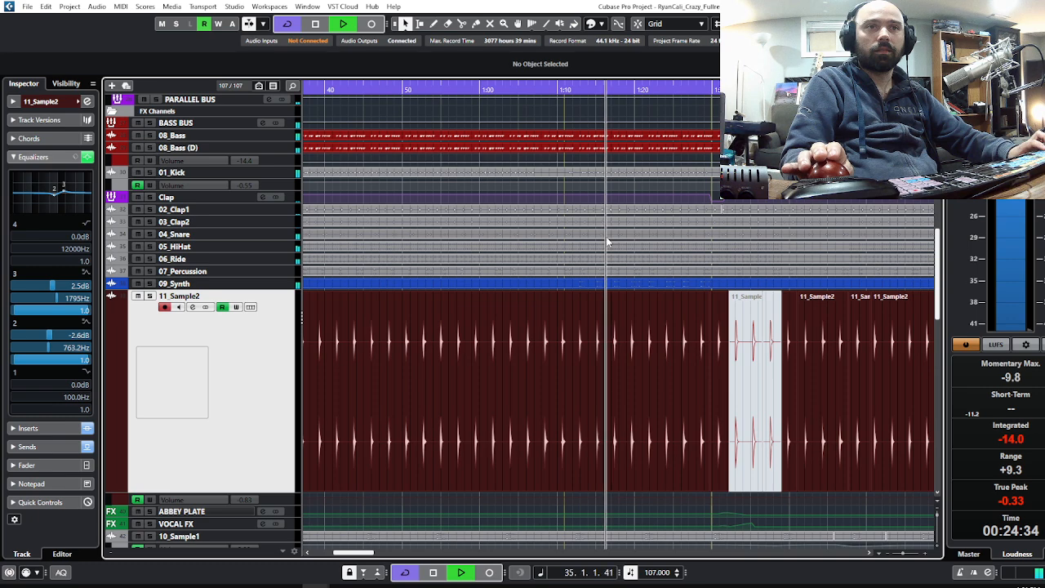
key("s")
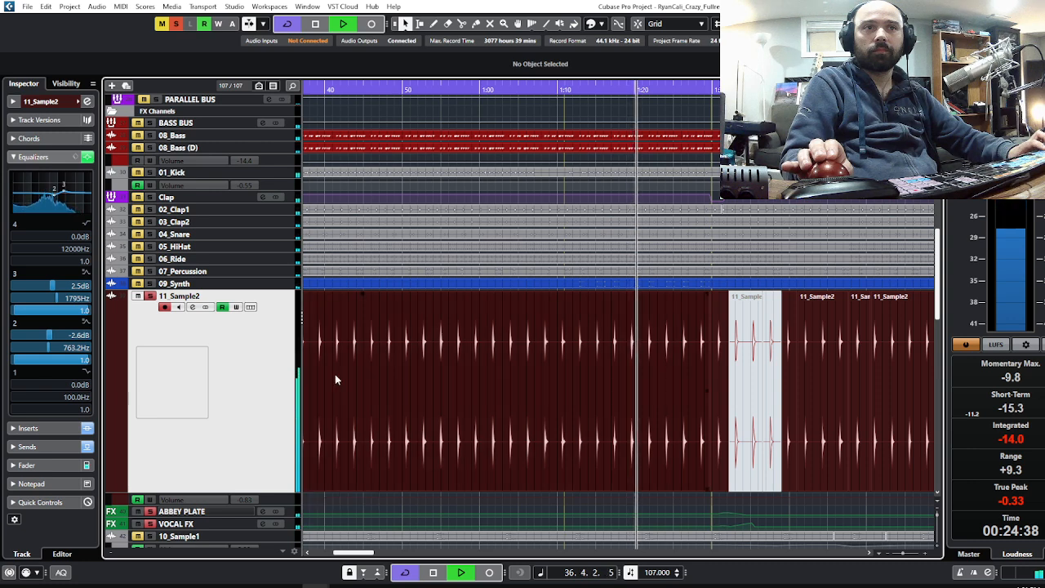
left_click(433, 574)
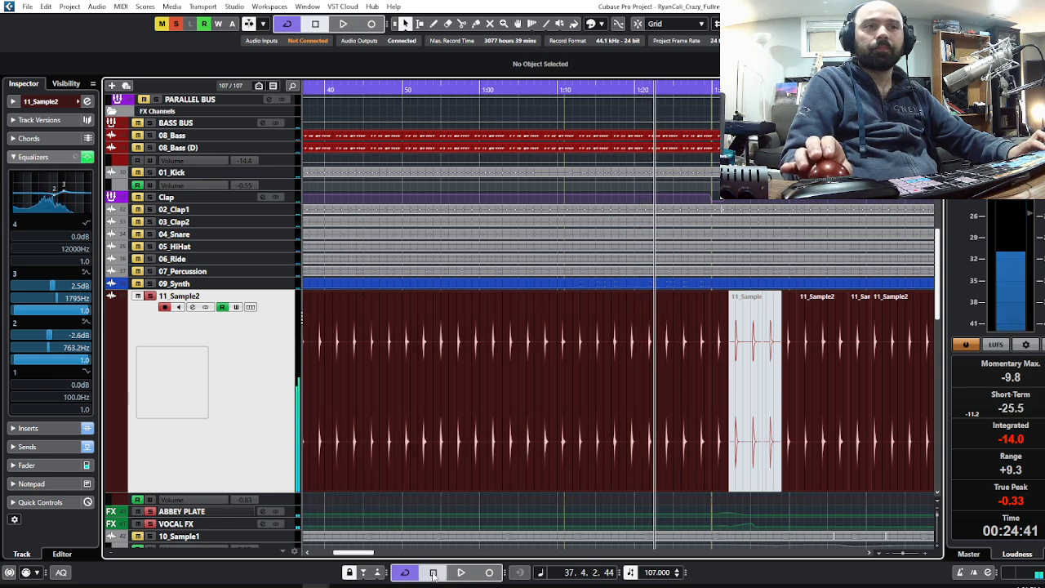
left_click(150, 295)
scroll(698, 421, "down", 1)
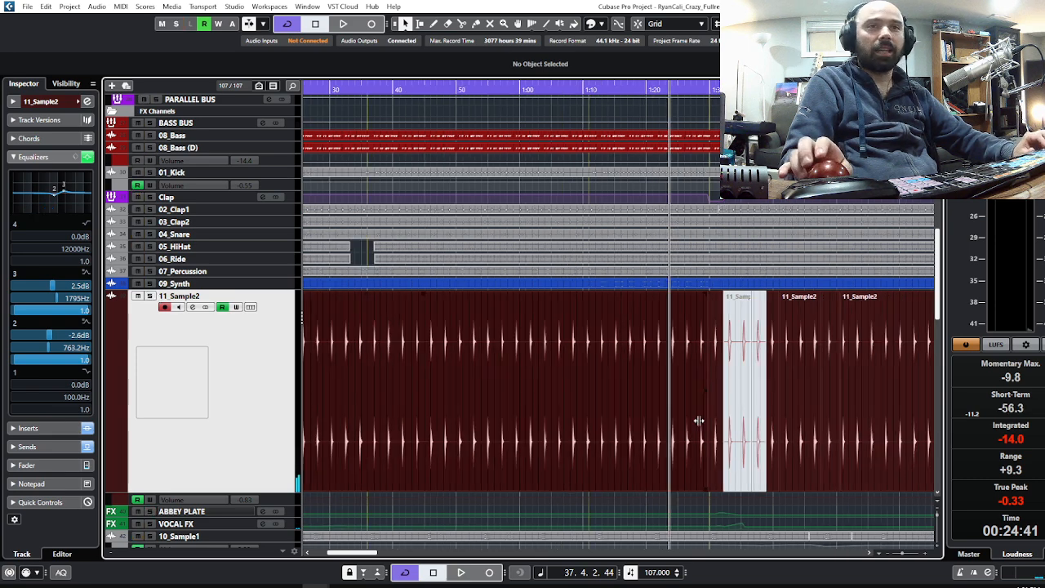
scroll(699, 421, "down", 1)
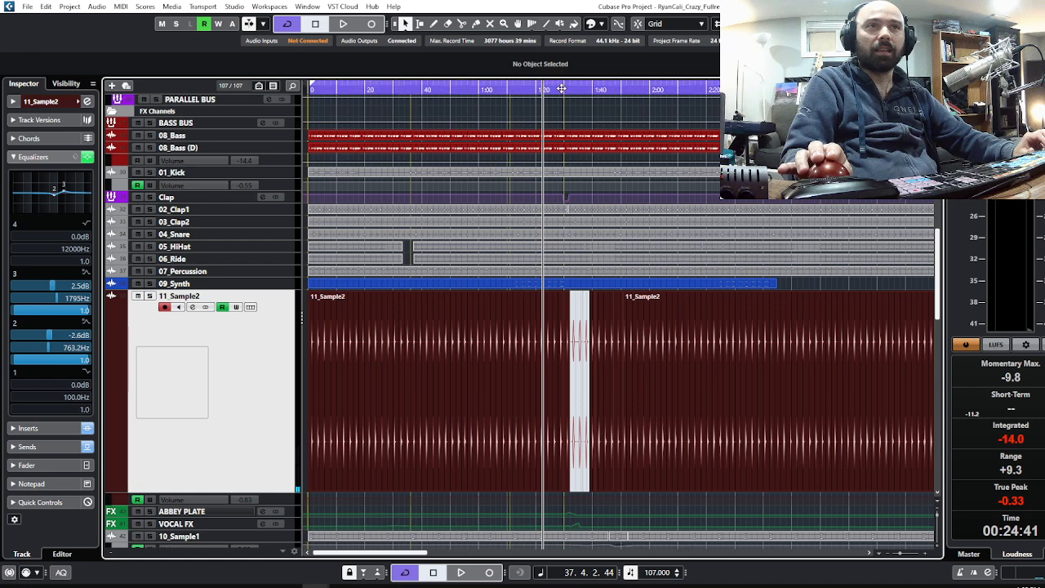
Step: Examine the greyed-out 11_Sample2 events around bar 42 up close and survey the tracks below them down to umix
left_click_drag(561, 88, 670, 400)
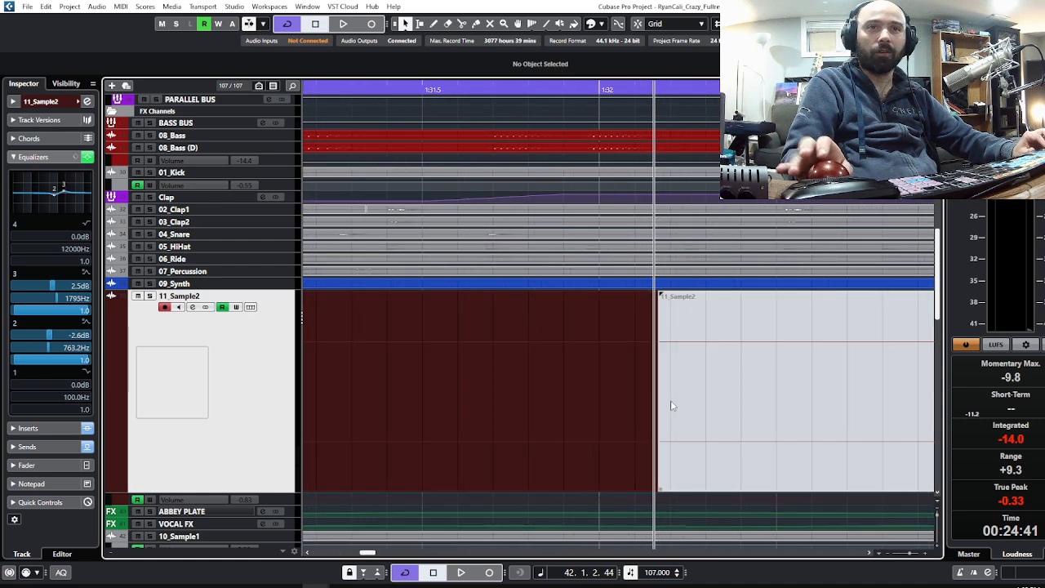
scroll(670, 400, "down", 8)
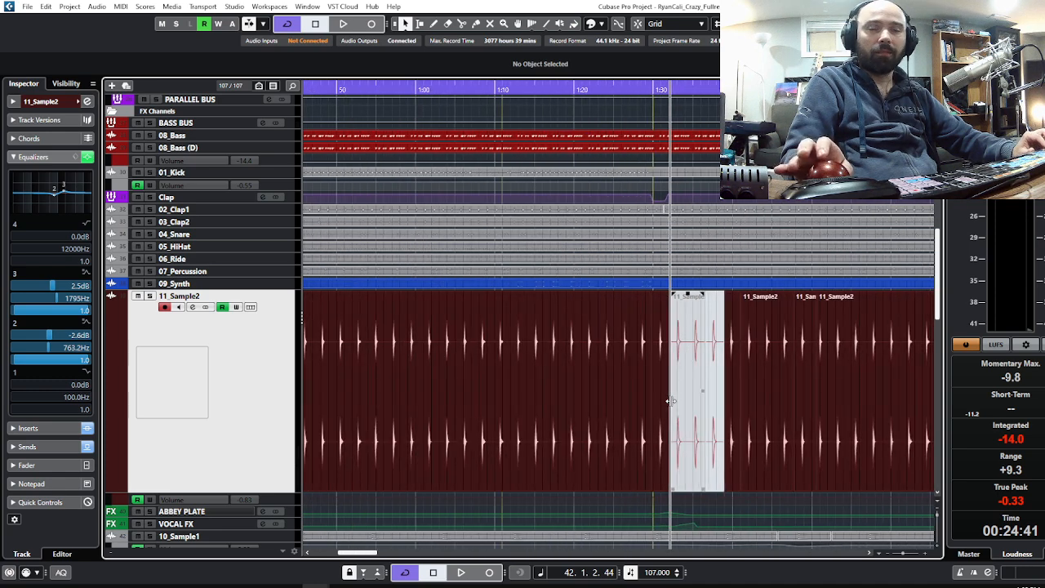
scroll(724, 389, "down", 5)
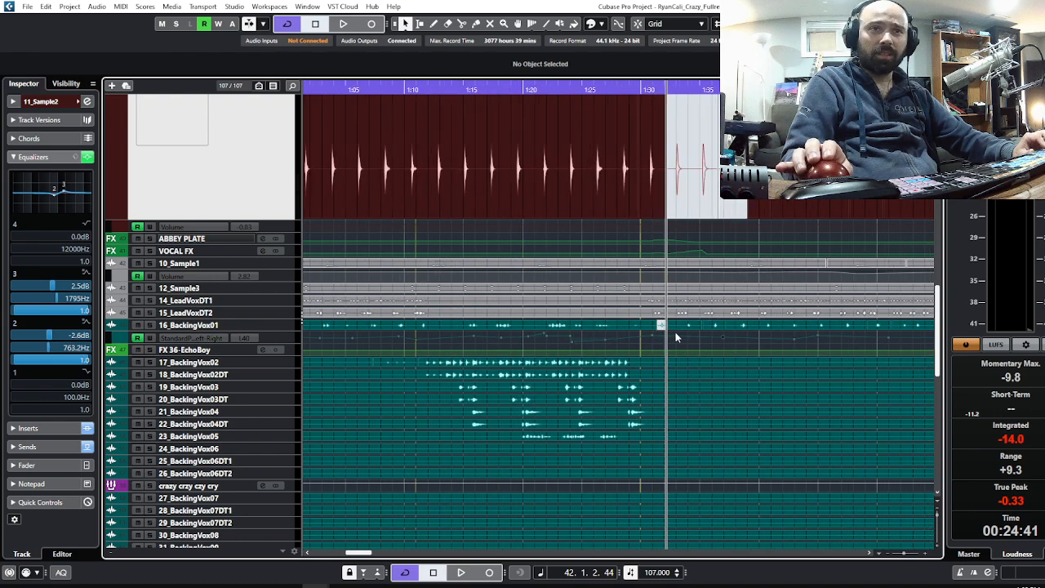
scroll(674, 371, "up", 5)
scroll(667, 327, "up", 8)
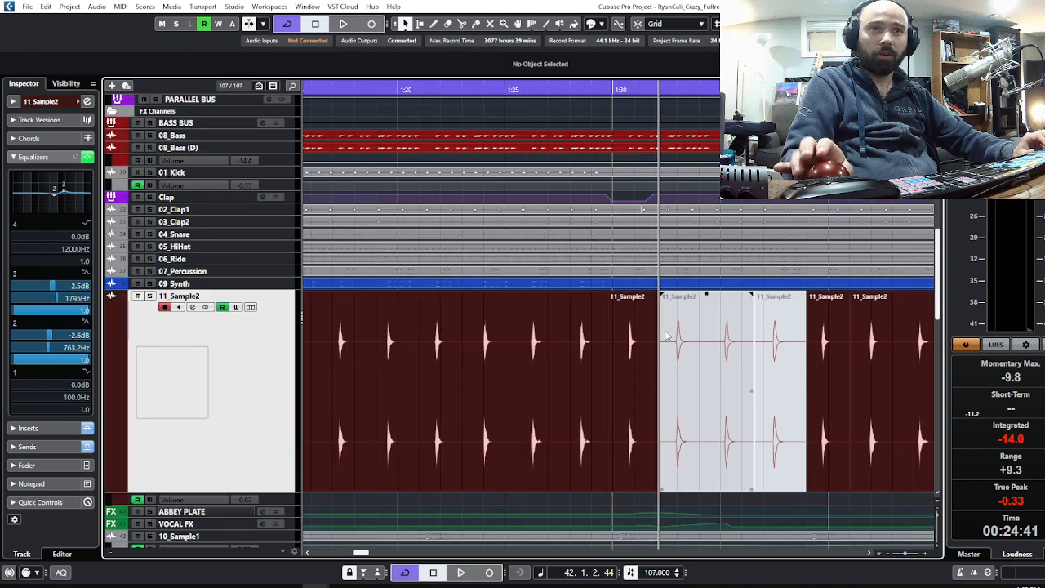
scroll(668, 327, "down", 7)
scroll(664, 329, "down", 15)
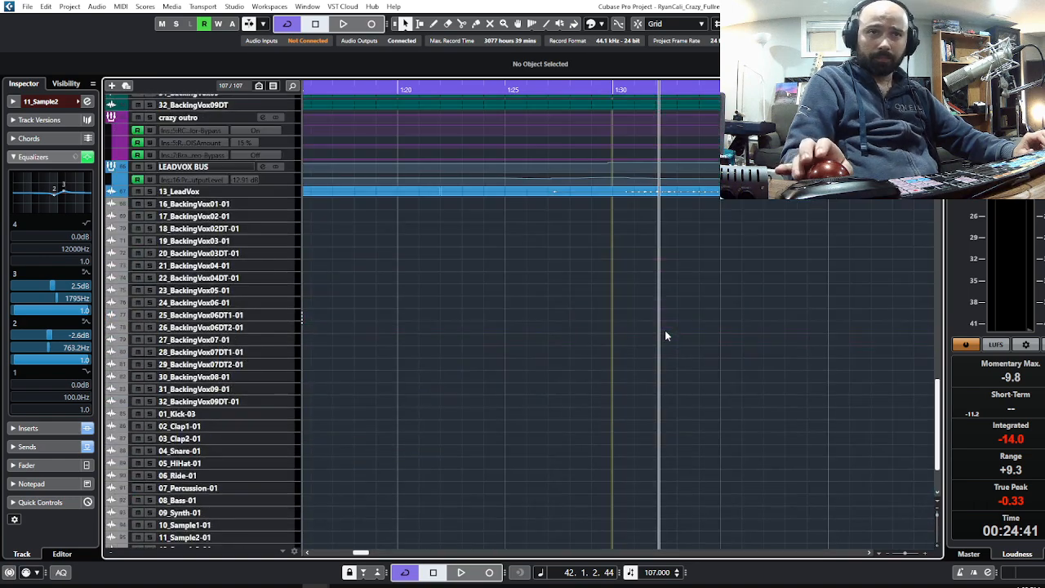
scroll(645, 432, "down", 3)
scroll(645, 437, "down", 4)
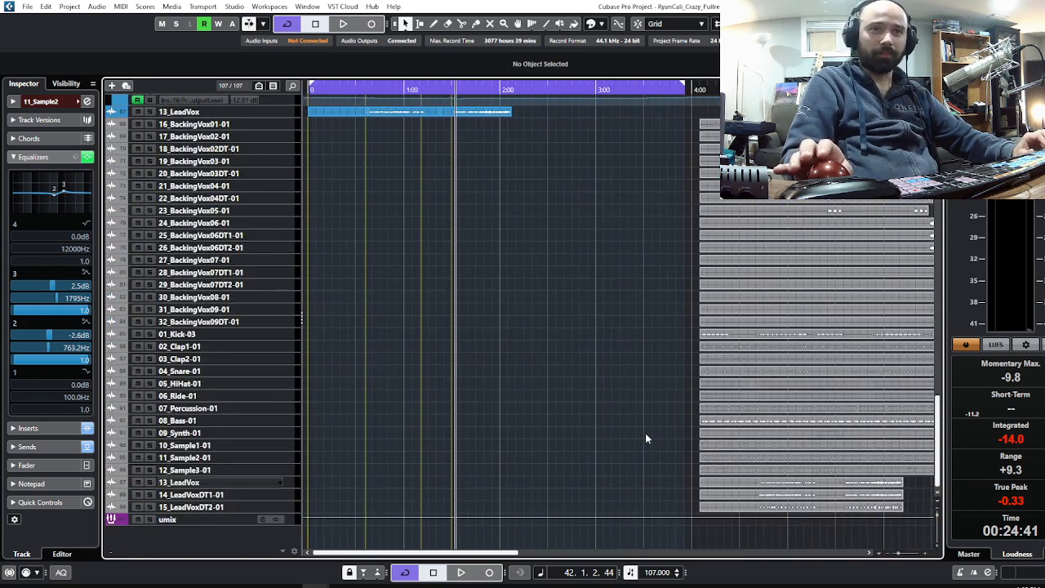
scroll(562, 415, "up", 10)
scroll(422, 338, "up", 10)
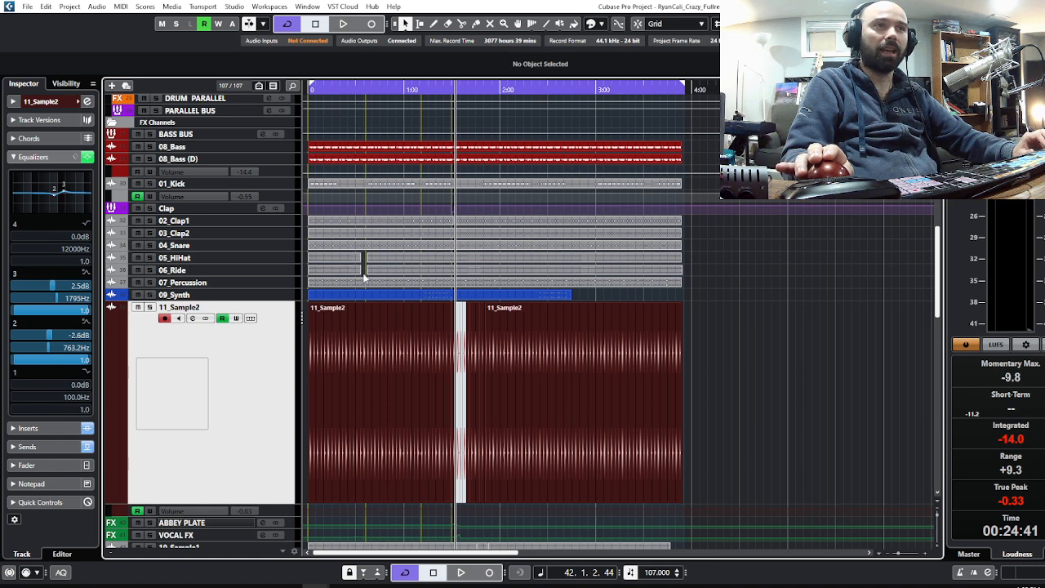
Step: Play the song from bar 39 and follow the passage into the greyed-out 11_Sample2 events at closer range
left_click_drag(454, 96, 425, 97)
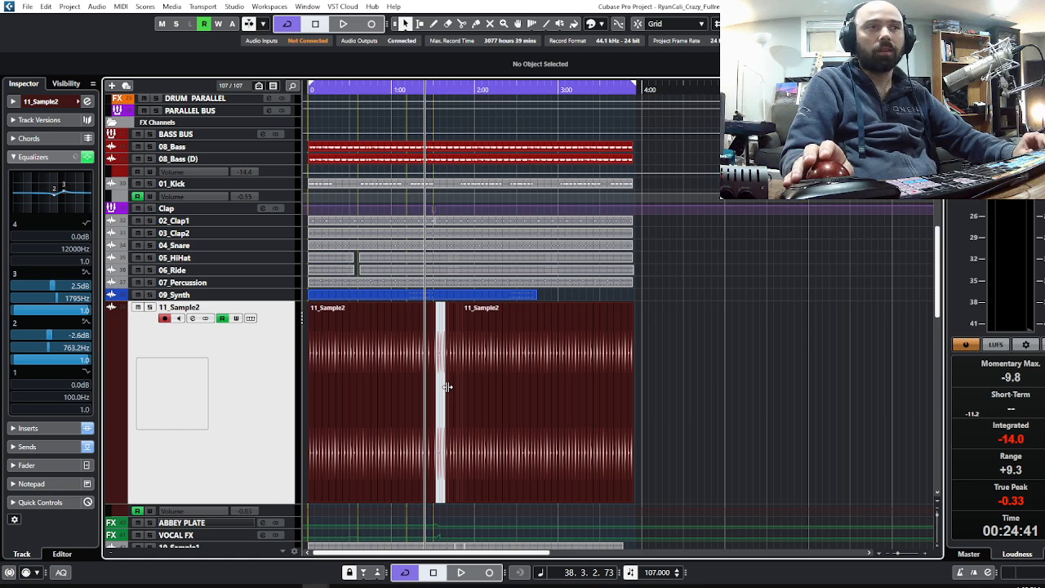
scroll(413, 322, "up", 3)
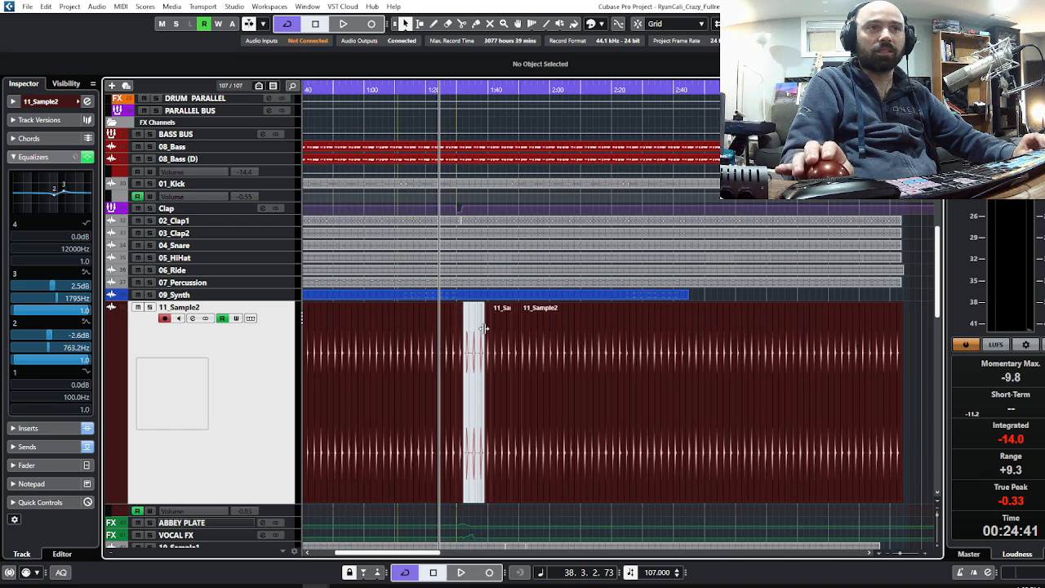
scroll(483, 329, "down", 5)
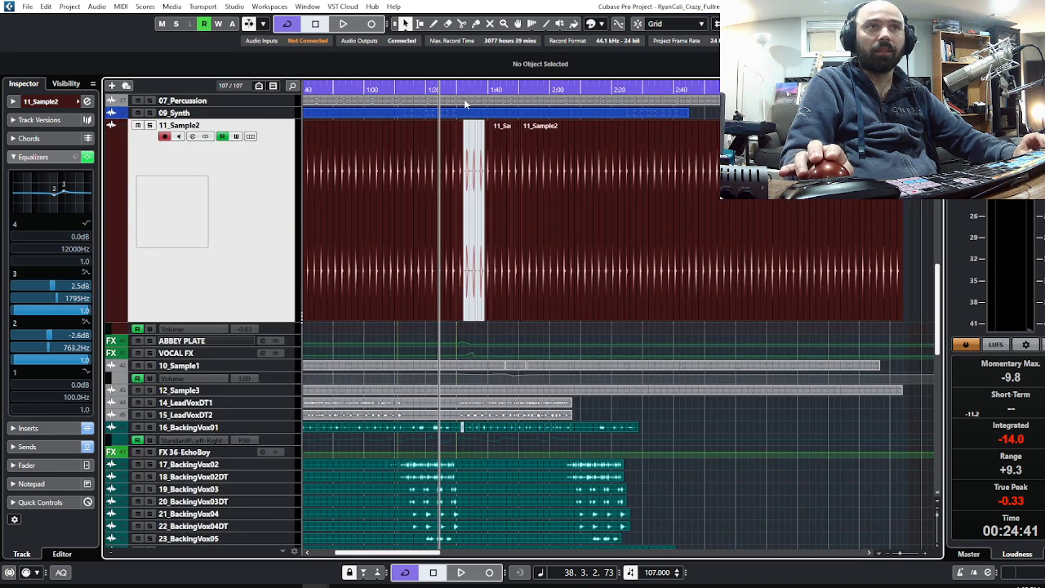
left_click_drag(462, 89, 430, 94)
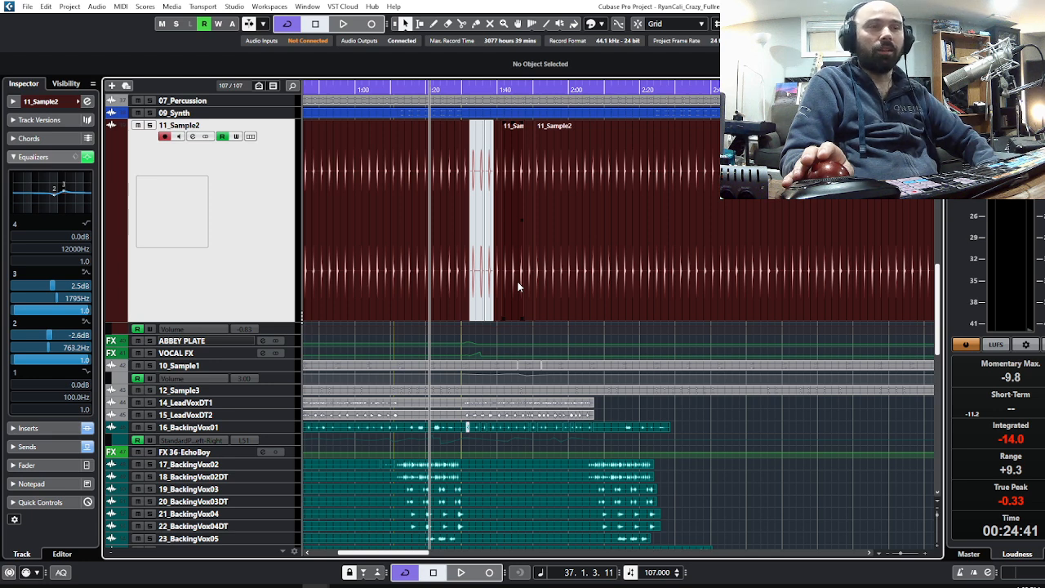
left_click_drag(454, 88, 446, 88)
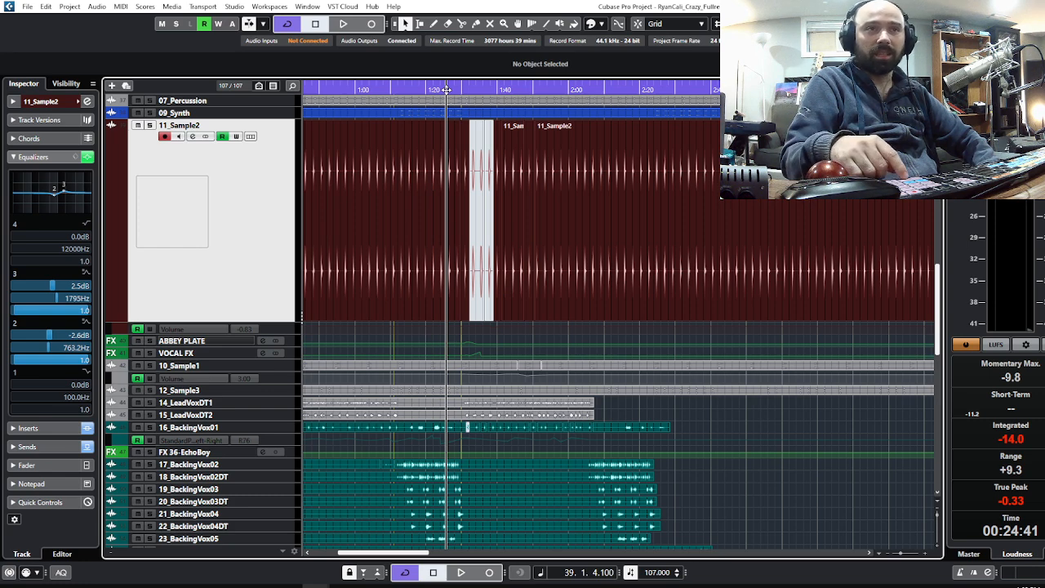
key("space")
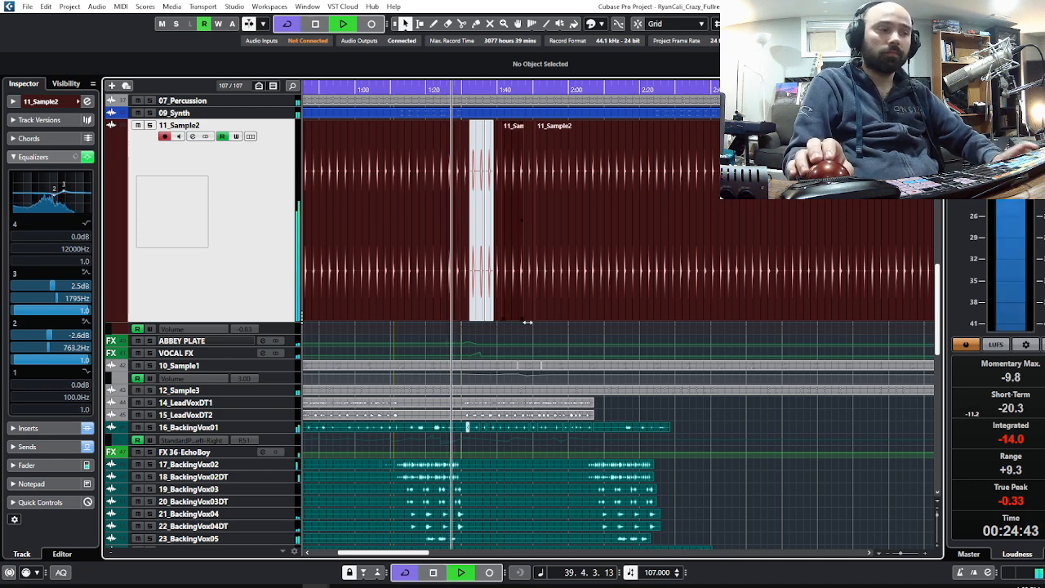
scroll(542, 307, "up", 2)
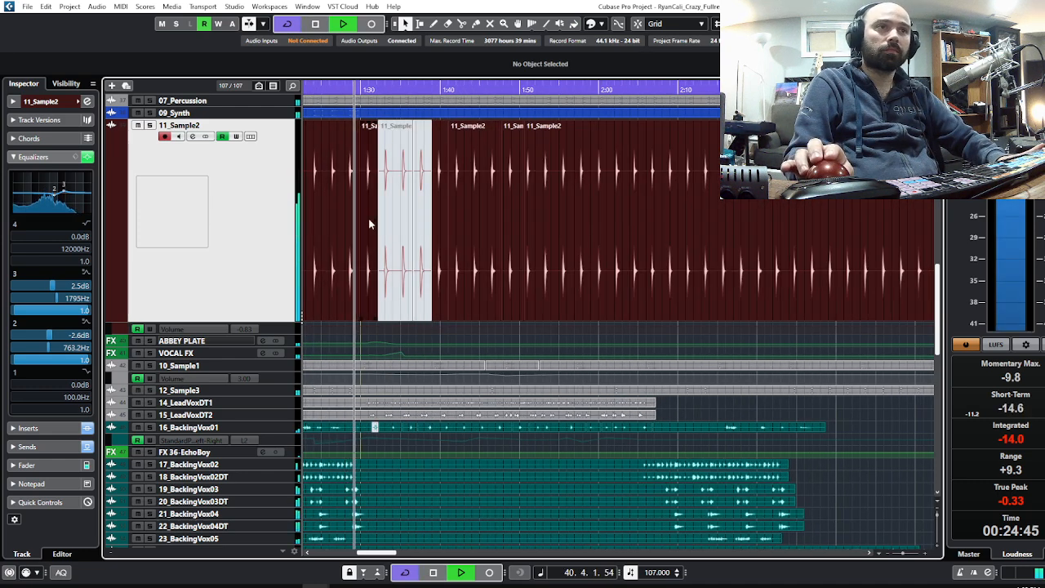
scroll(363, 191, "up", 2)
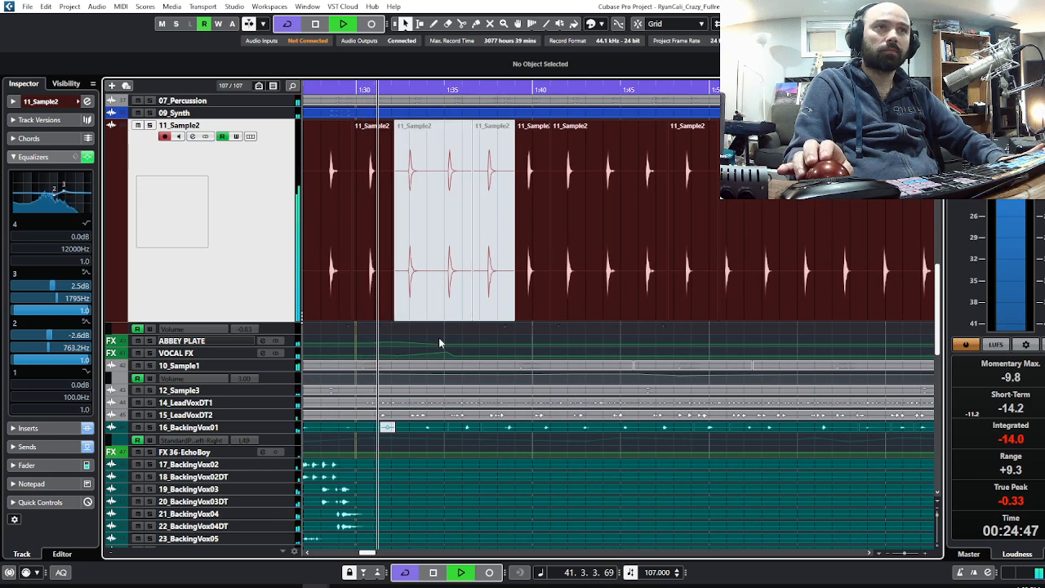
Step: Keep playing to about bar 51 while checking the vocal, drum and sample tracks around the 11_Sample2 events, and stop playback
scroll(449, 346, "down", 10)
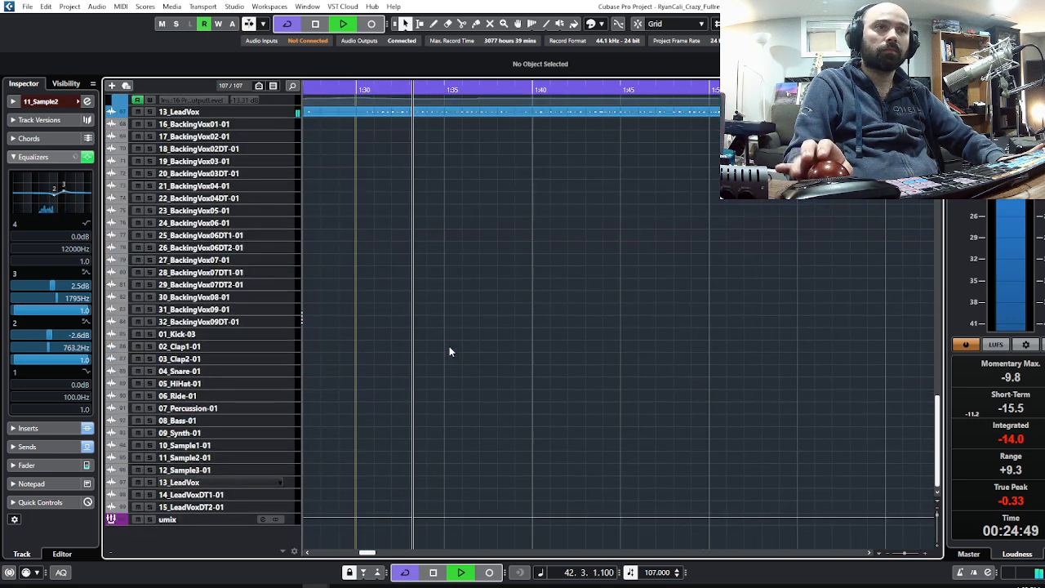
scroll(449, 346, "up", 4)
scroll(444, 354, "up", 8)
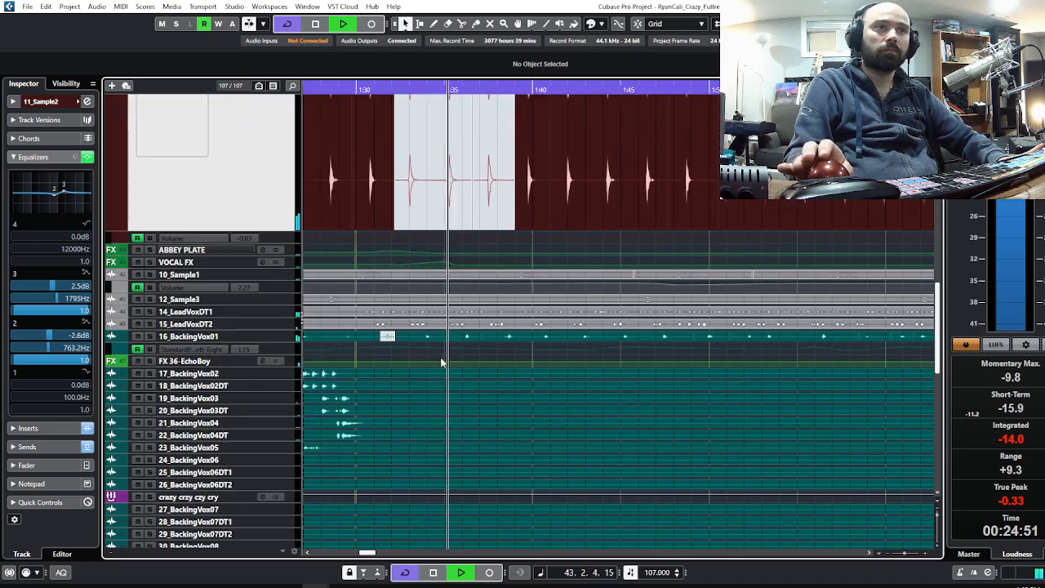
scroll(441, 363, "up", 5)
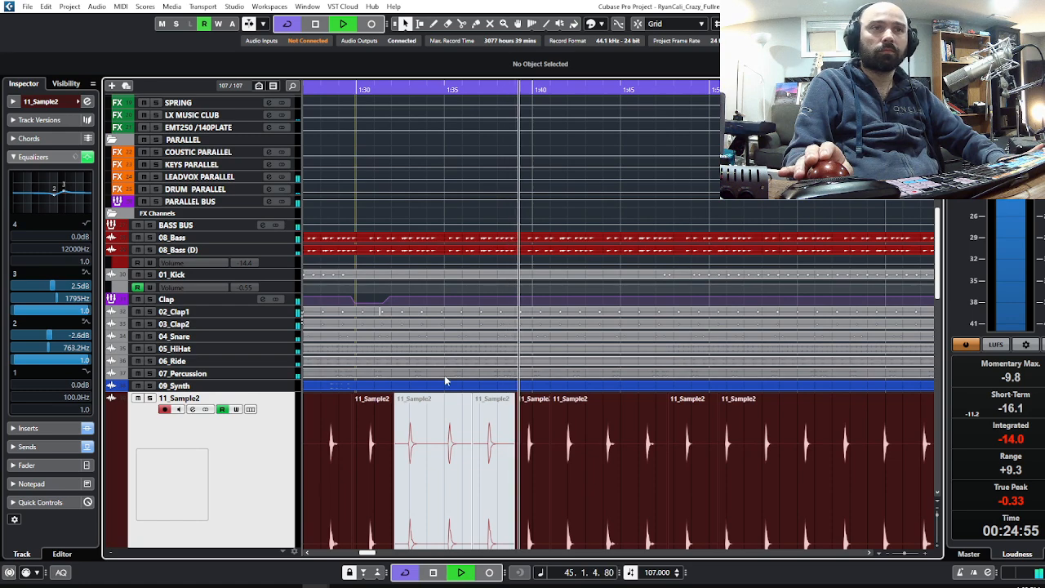
scroll(620, 434, "down", 5)
scroll(620, 435, "down", 3)
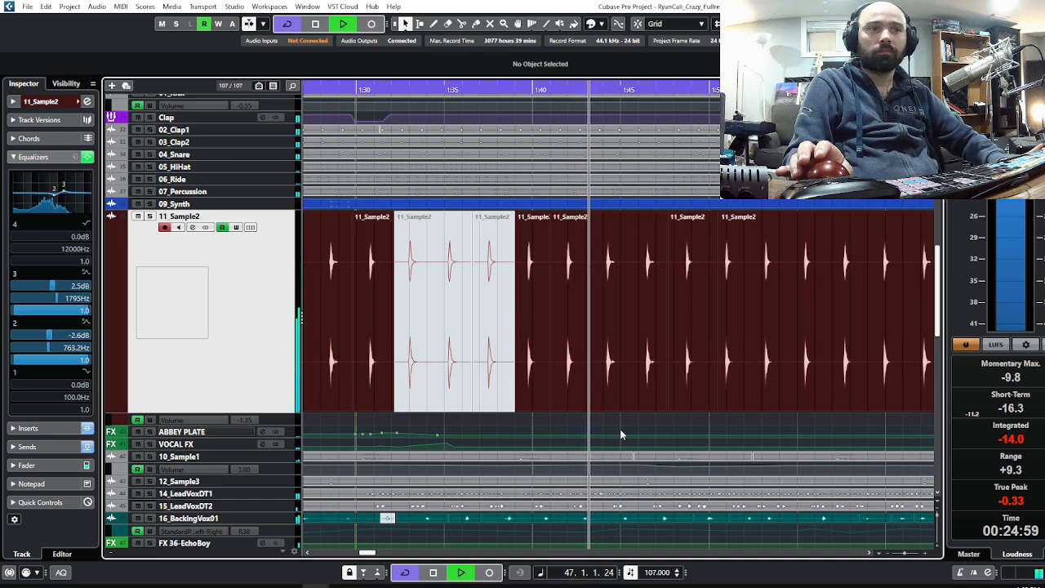
scroll(620, 434, "down", 5)
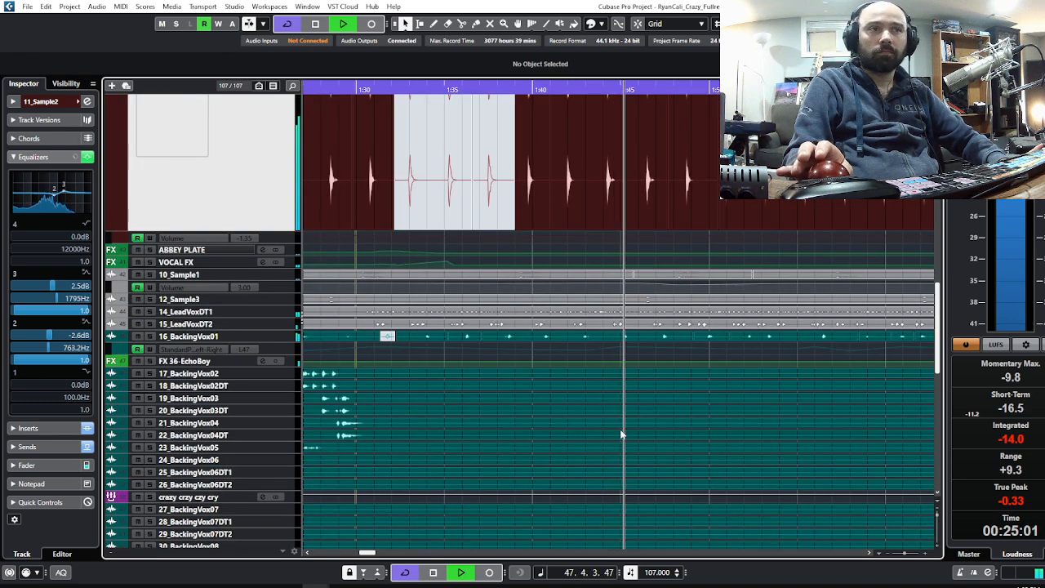
scroll(621, 435, "up", 5)
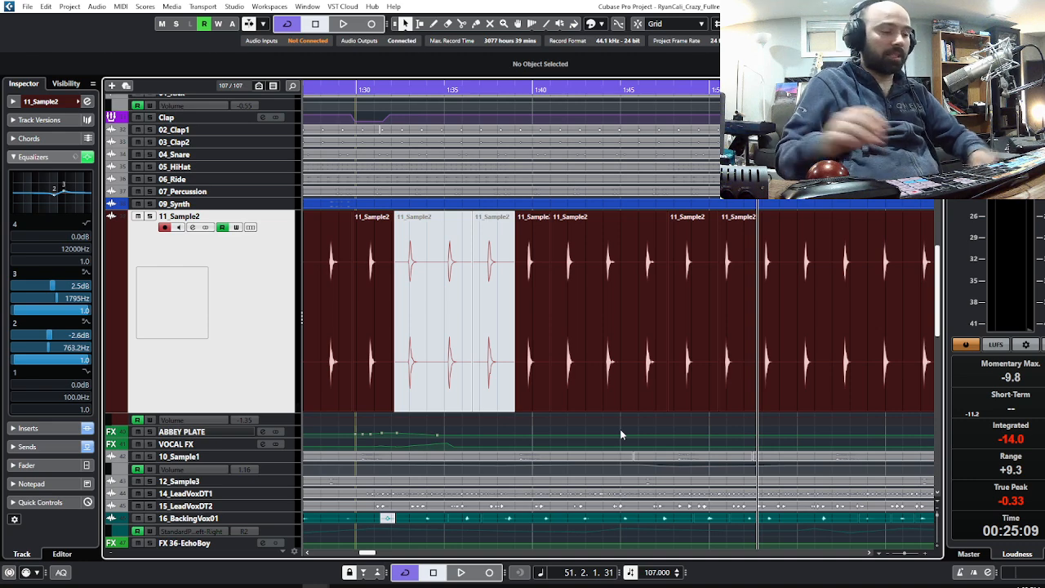
Step: With playback stopped, compare the backing vocal, lead vocal and drum tracks with the 11_Sample2 edits around 1:35
scroll(804, 391, "down", 3)
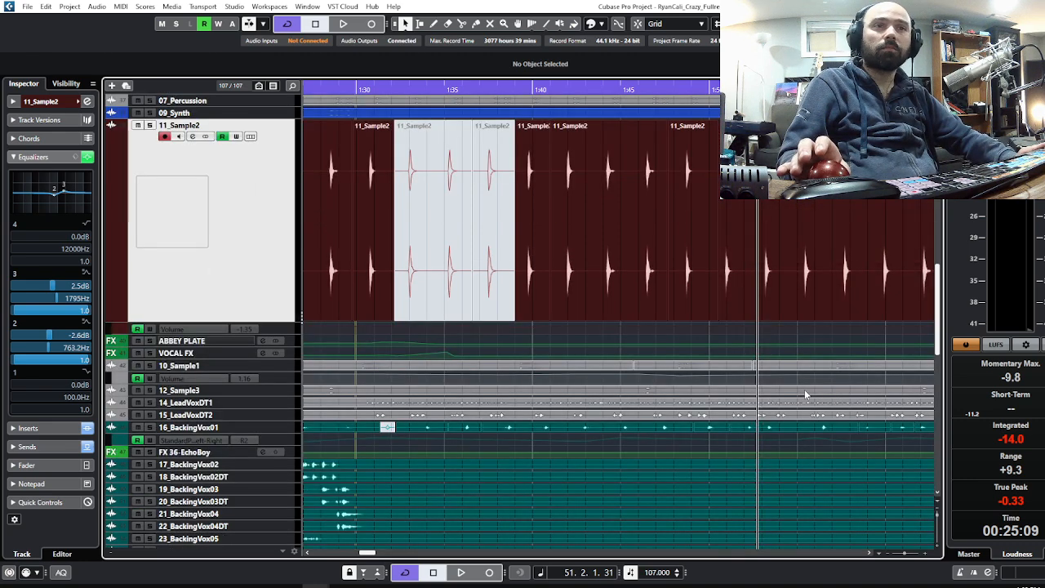
scroll(805, 391, "down", 9)
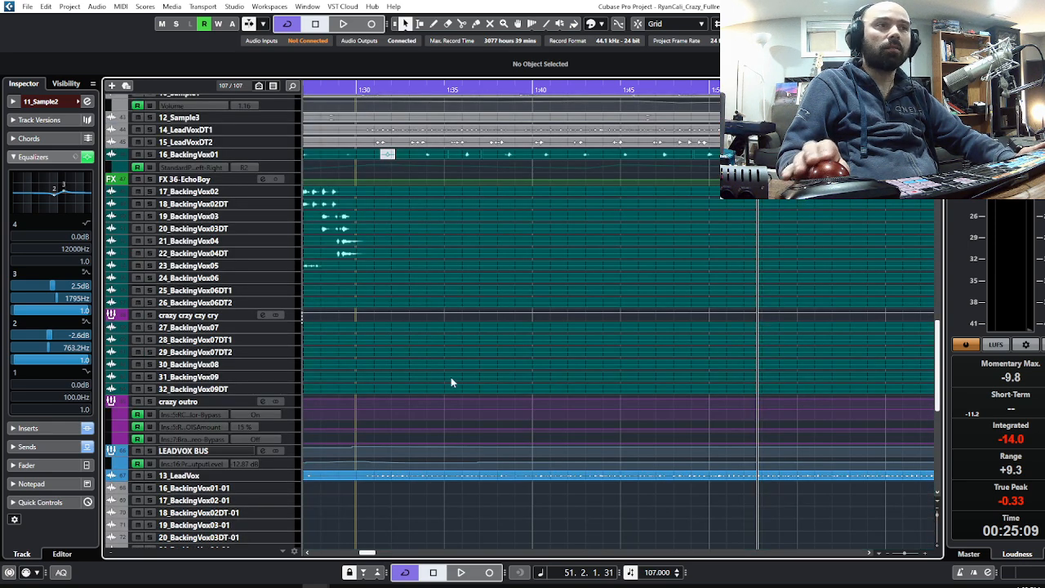
scroll(648, 357, "up", 9)
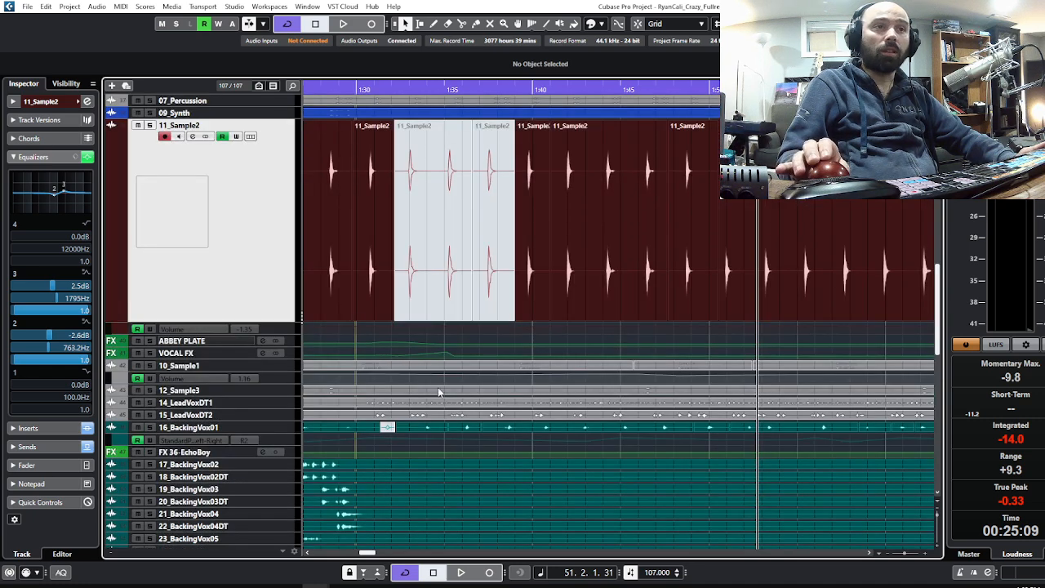
scroll(462, 343, "down", 6)
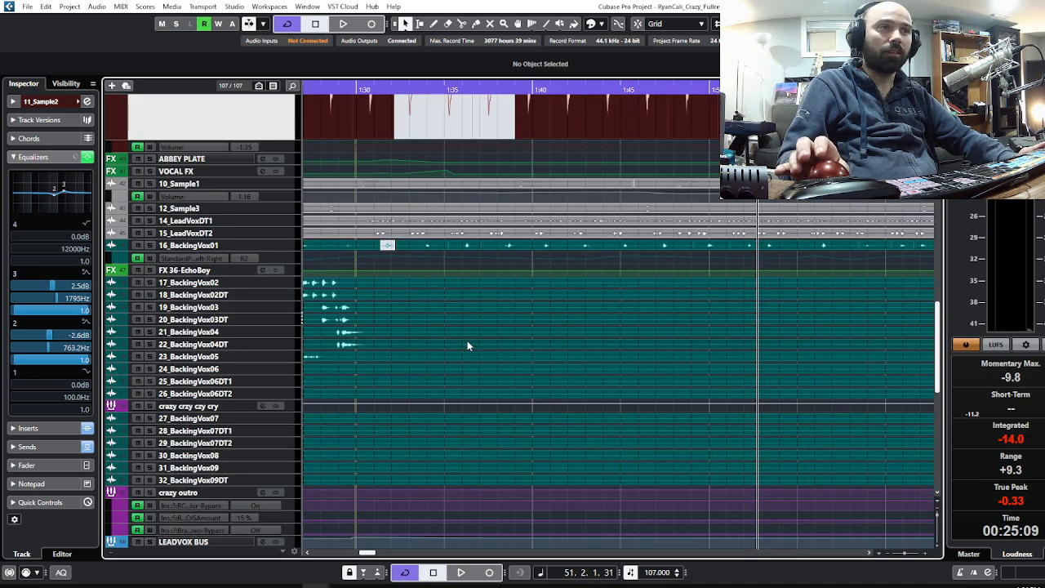
scroll(467, 340, "up", 12)
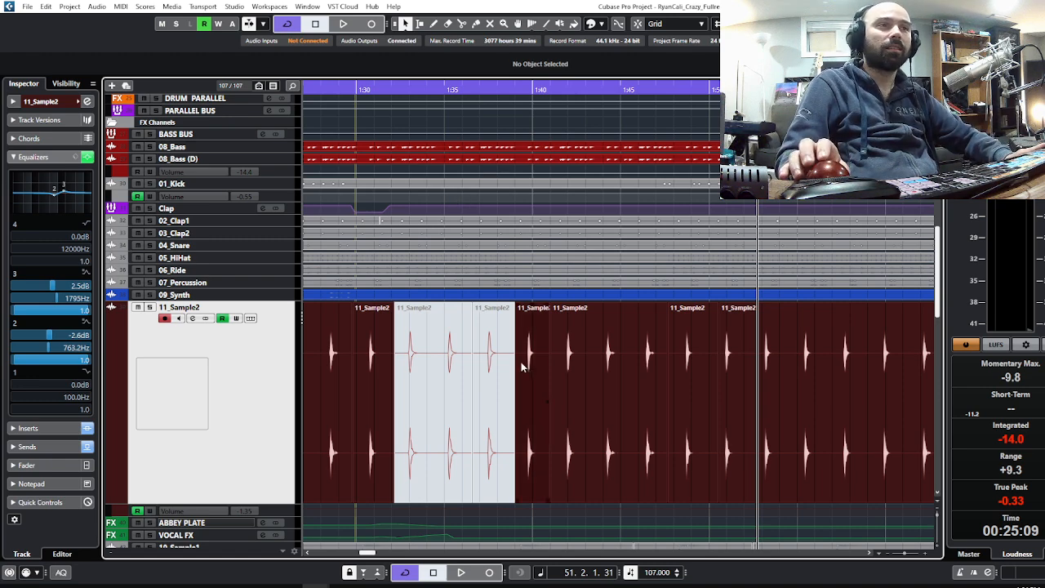
scroll(445, 360, "down", 5)
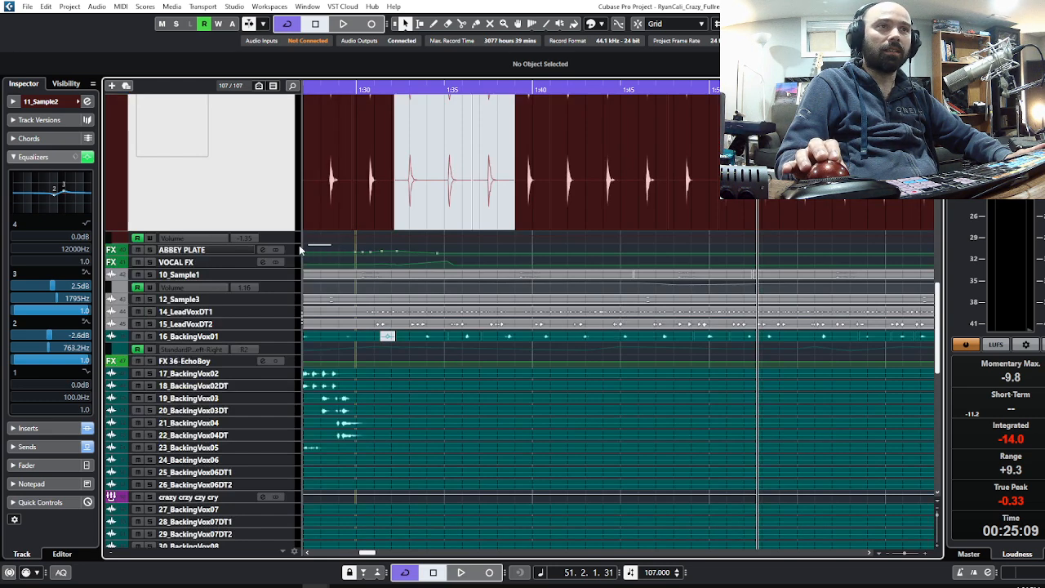
Step: Select the 16_BackingVox01 track and enlarge it to show its audio events
scroll(331, 243, "left", 5)
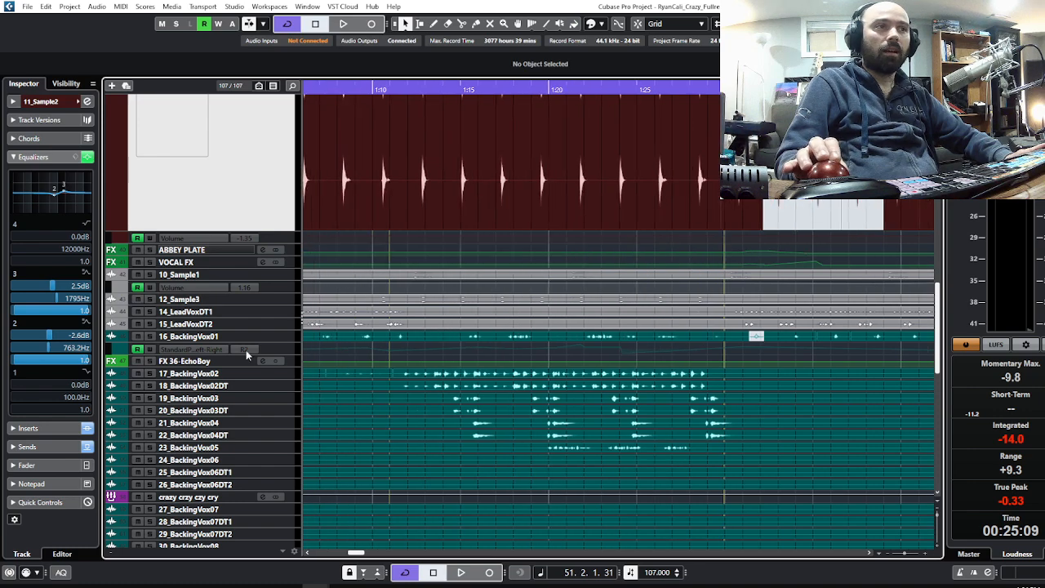
left_click(283, 337)
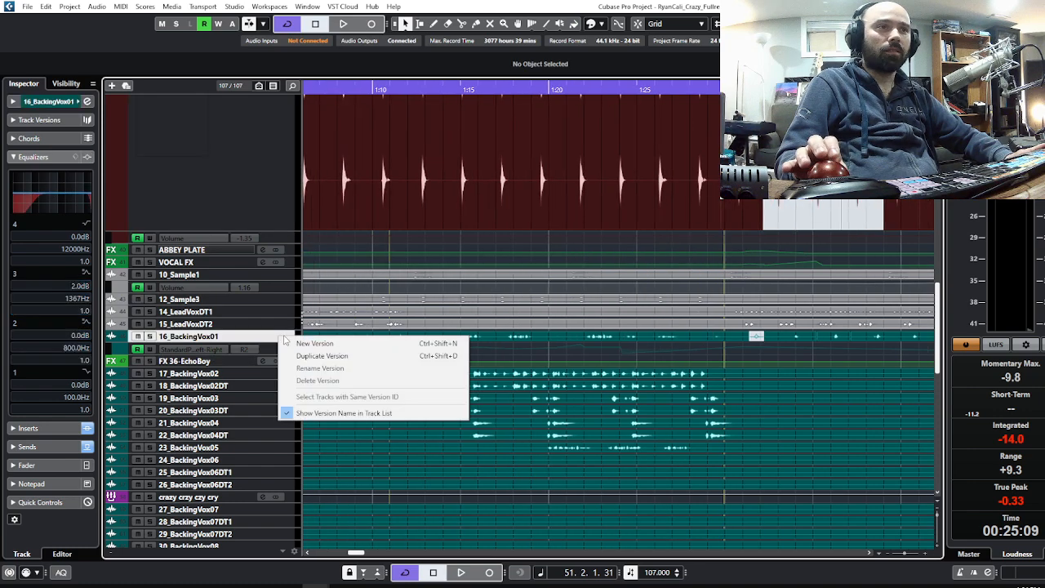
left_click(226, 343)
left_click(219, 344)
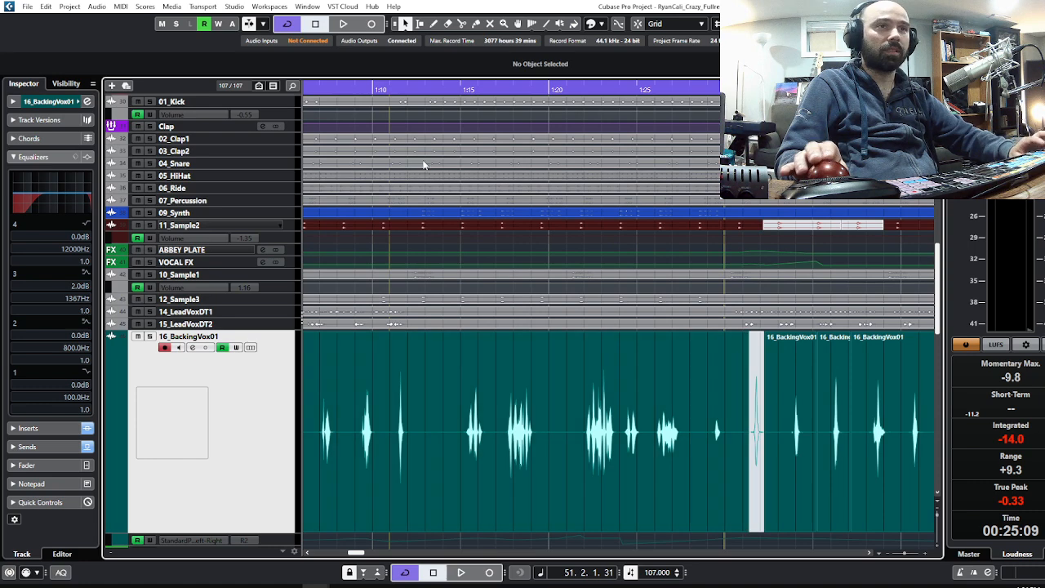
Step: Inspect the 16_BackingVox01 events from about bar 28 onward and select the short event starting at about 1:49
key("g")
key("g")
key("g")
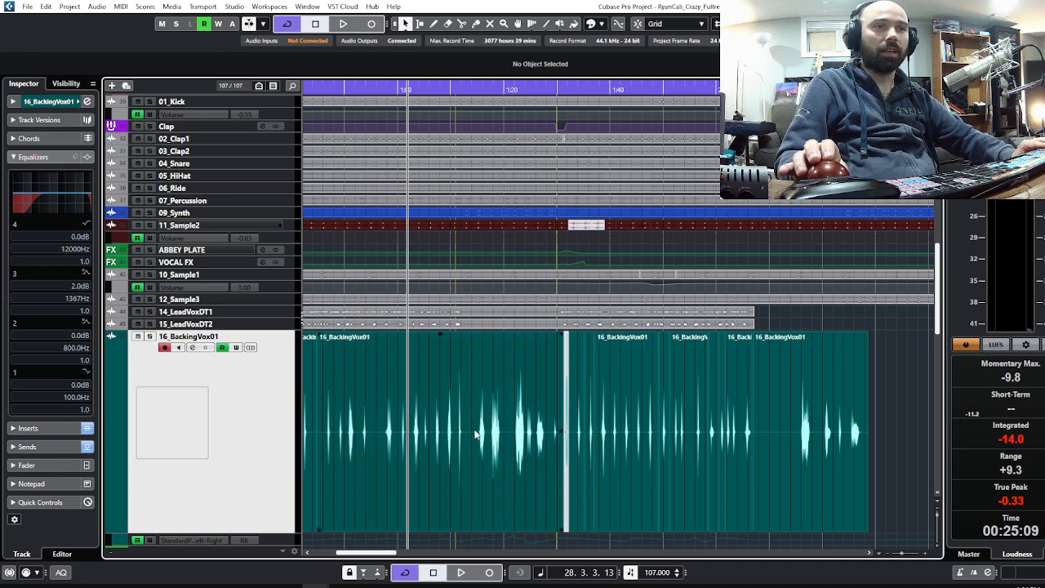
key("h")
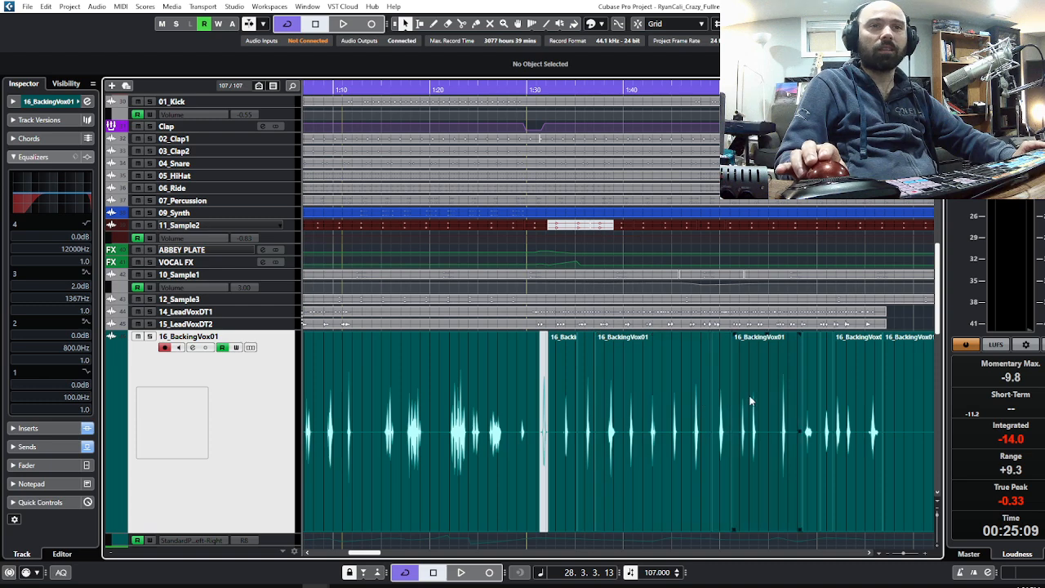
scroll(715, 405, "up", 2)
scroll(715, 406, "up", 2)
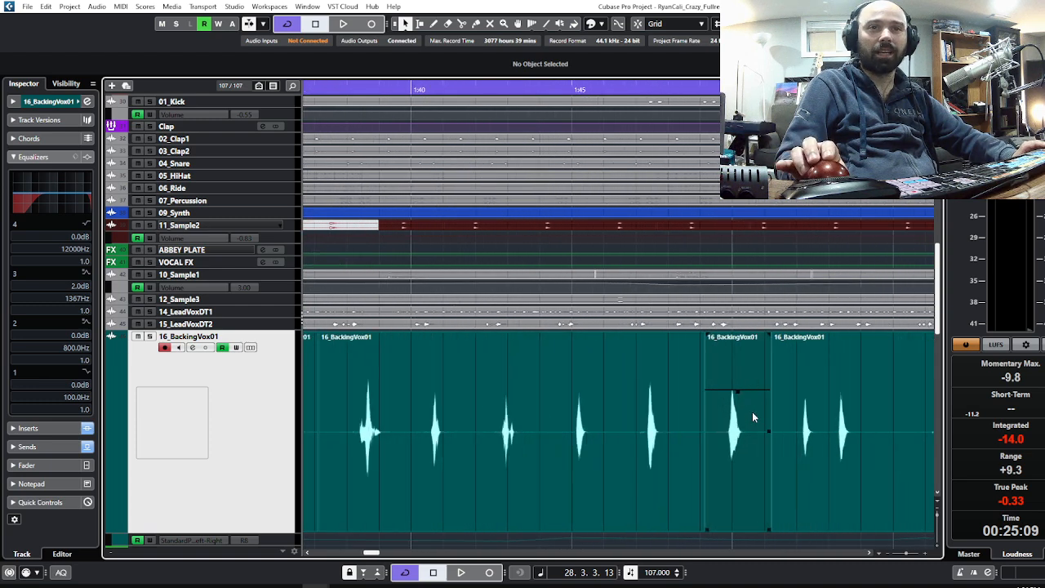
left_click(751, 411)
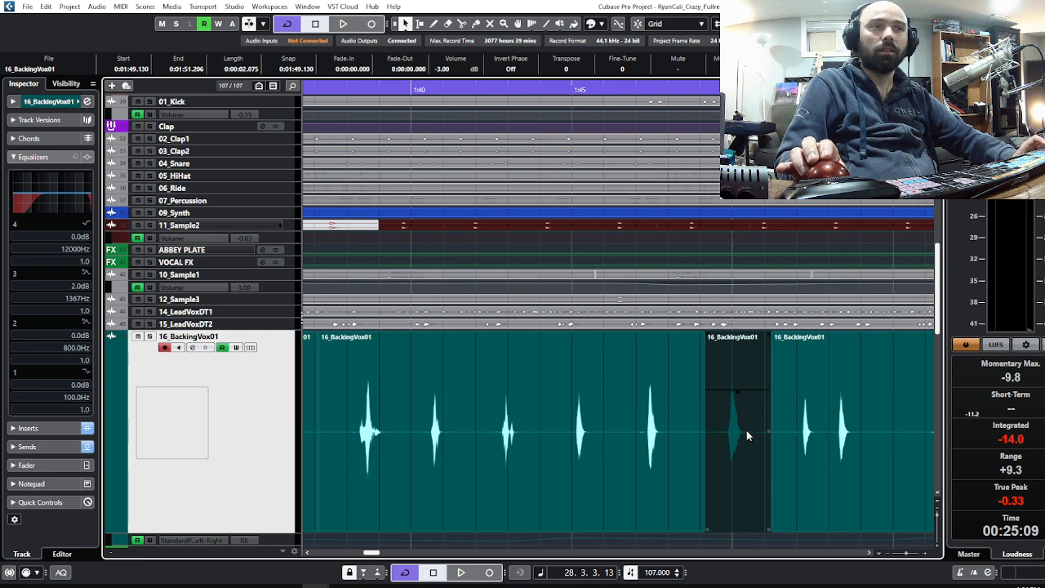
scroll(765, 403, "down", 4)
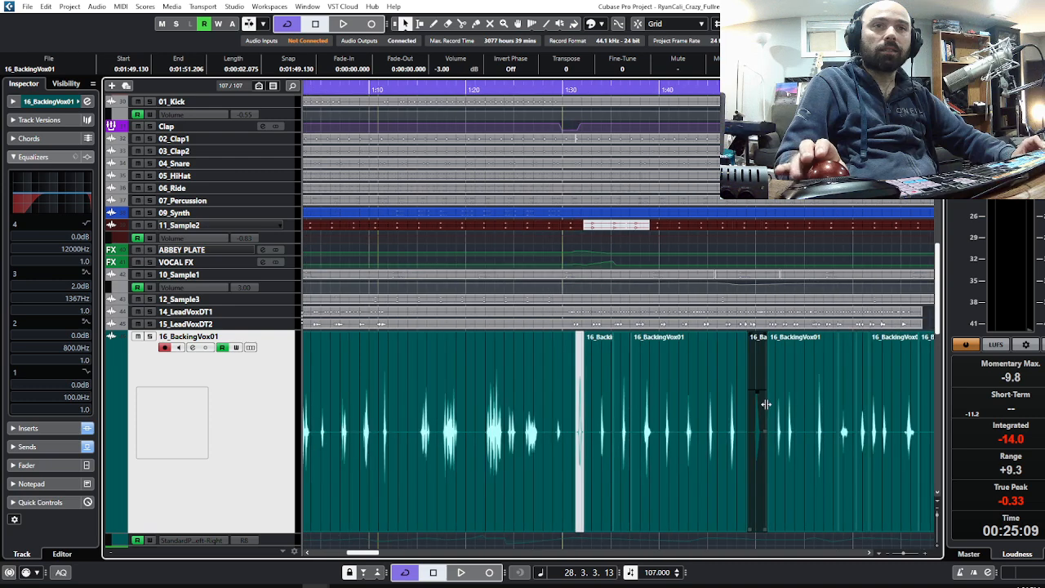
Step: Examine the 16_BackingVox01 events against the other backing vocal tracks, across the whole song and closely around 1:00
key("Delete")
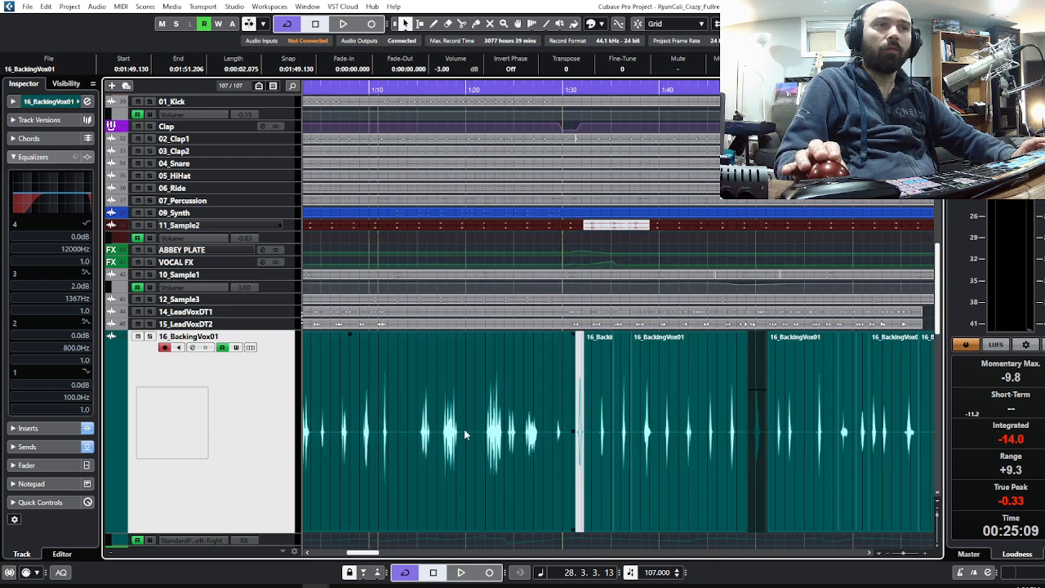
scroll(728, 411, "down", 5)
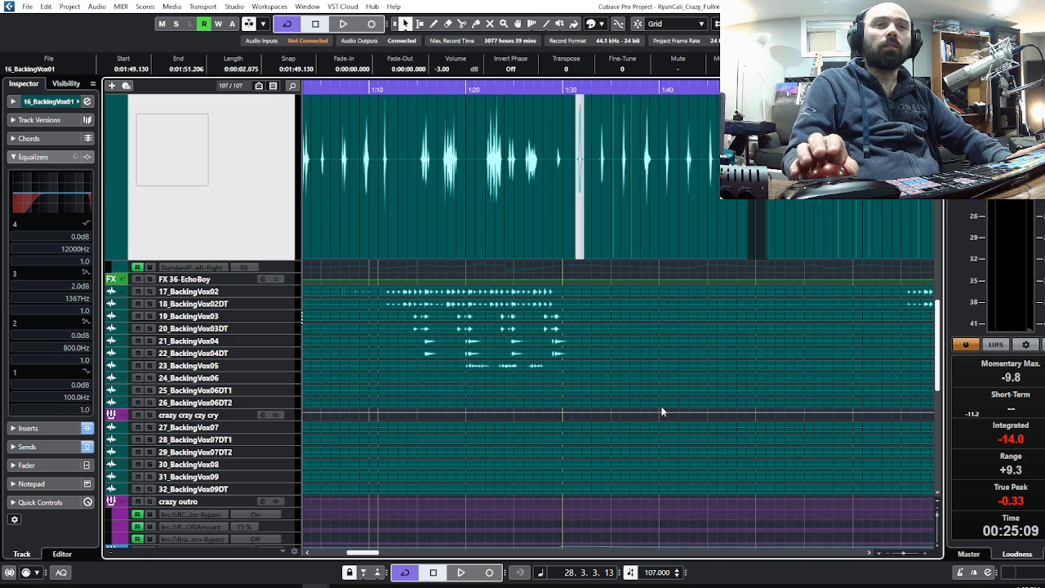
scroll(638, 402, "up", 5)
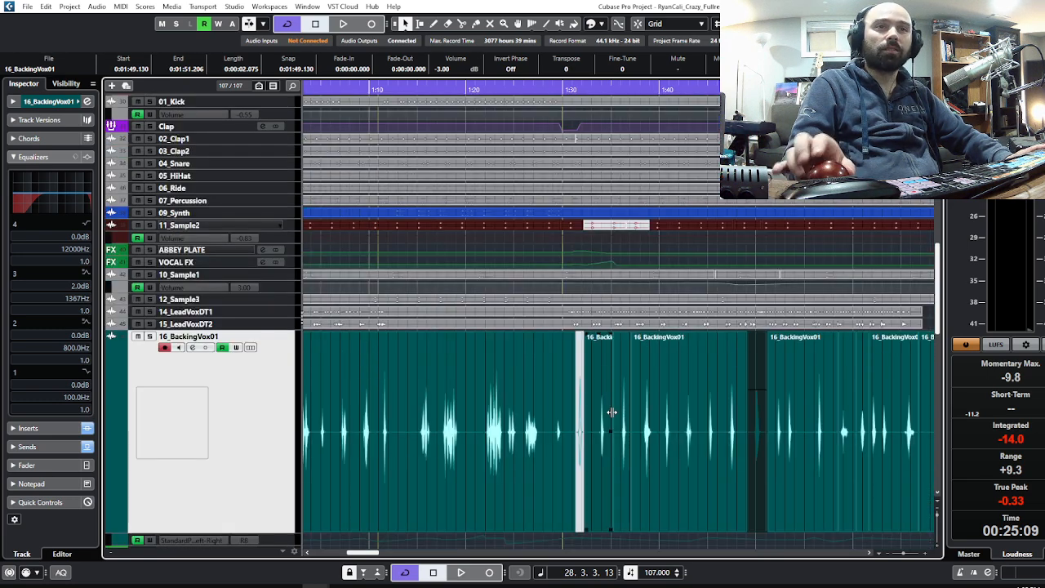
key("g")
key("g")
key("g")
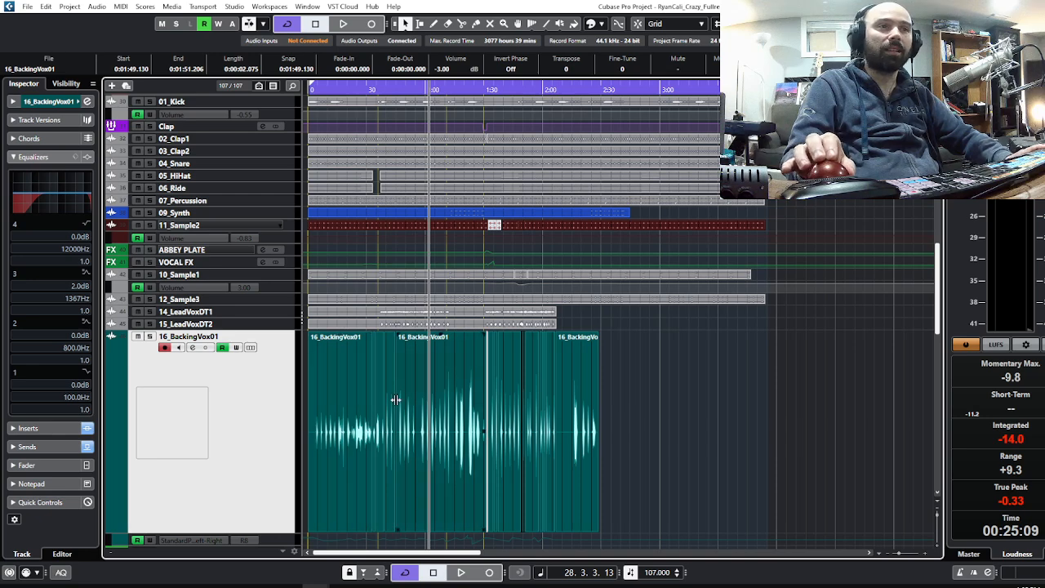
key("h")
key("h")
key("h")
key("h")
key("h")
key("h")
key("h")
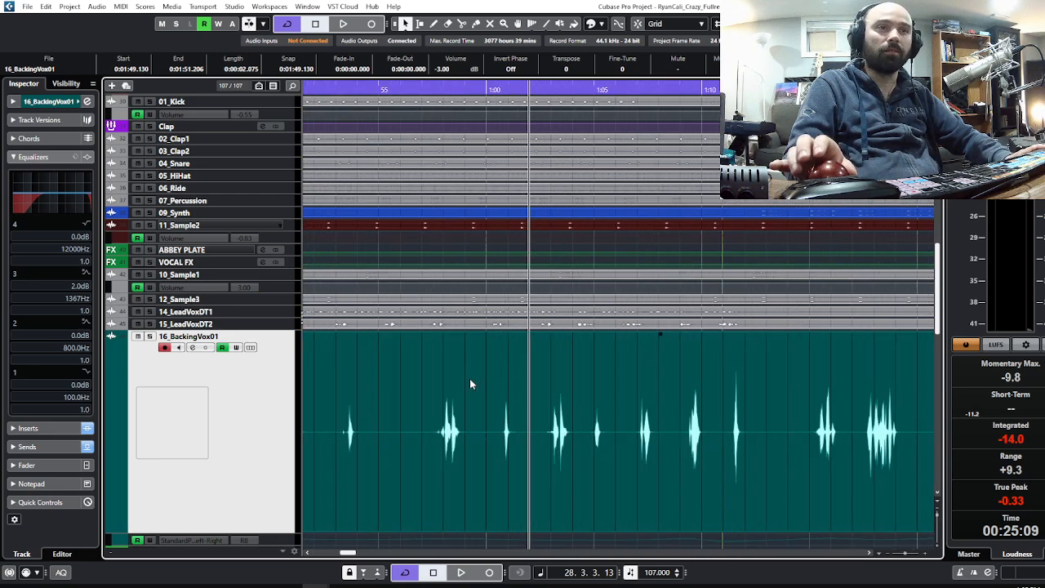
Step: Move the playhead to about bar 26, solo 16_BackingVox01 and start playback
left_click(423, 90)
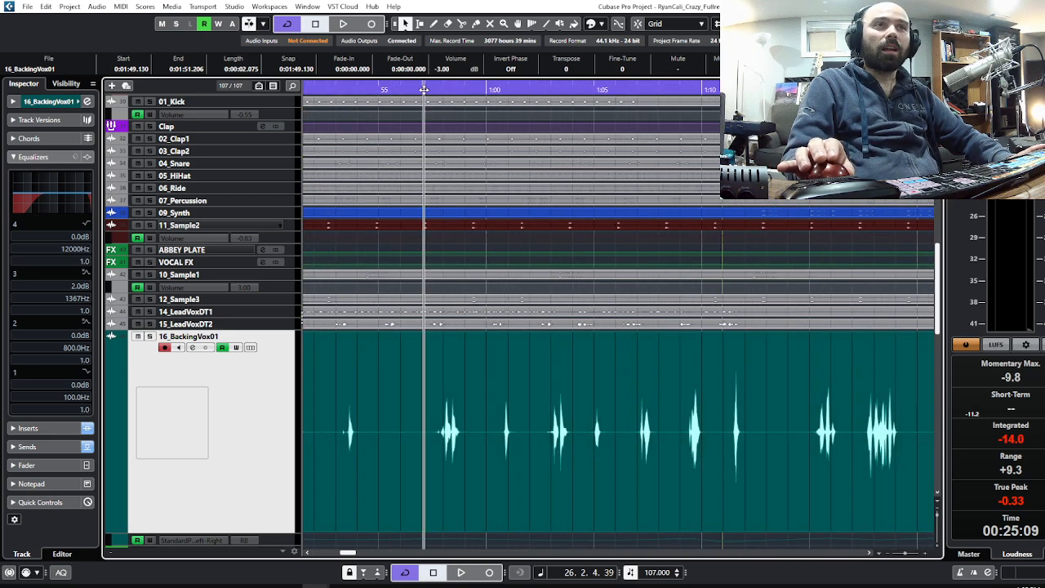
key("g")
key("g")
key("g")
key("g")
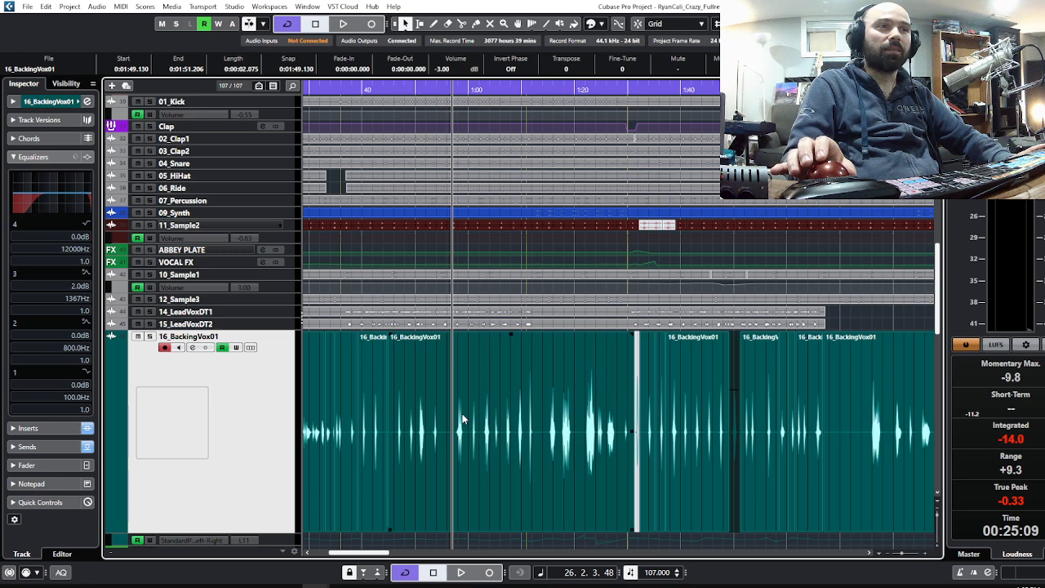
left_click(149, 336)
key("space")
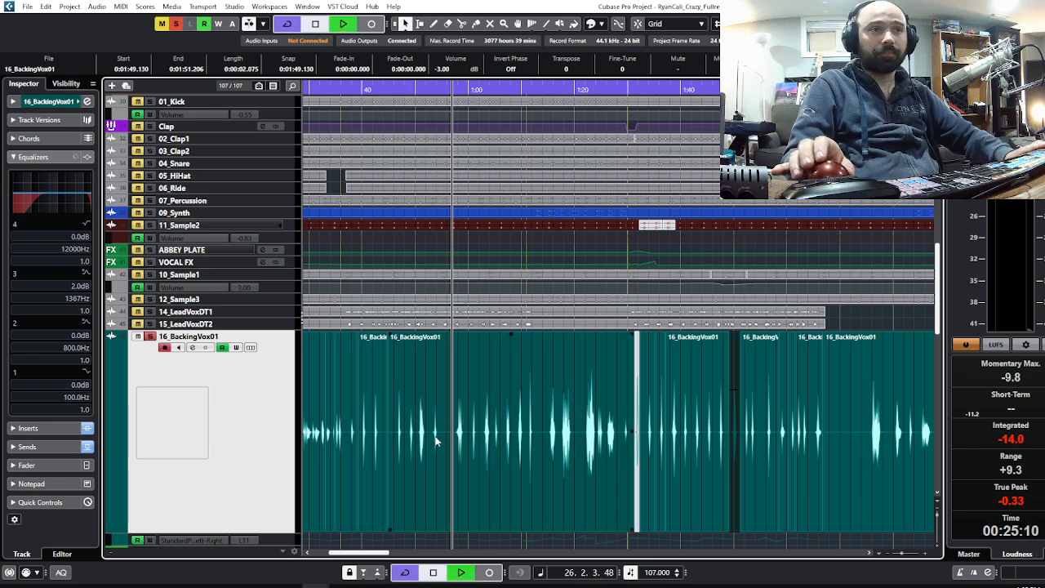
Step: Enlarge the left-right pan automation lane of 16_BackingVox01 while it plays, and stop playback at about bar 32
scroll(435, 441, "down", 5)
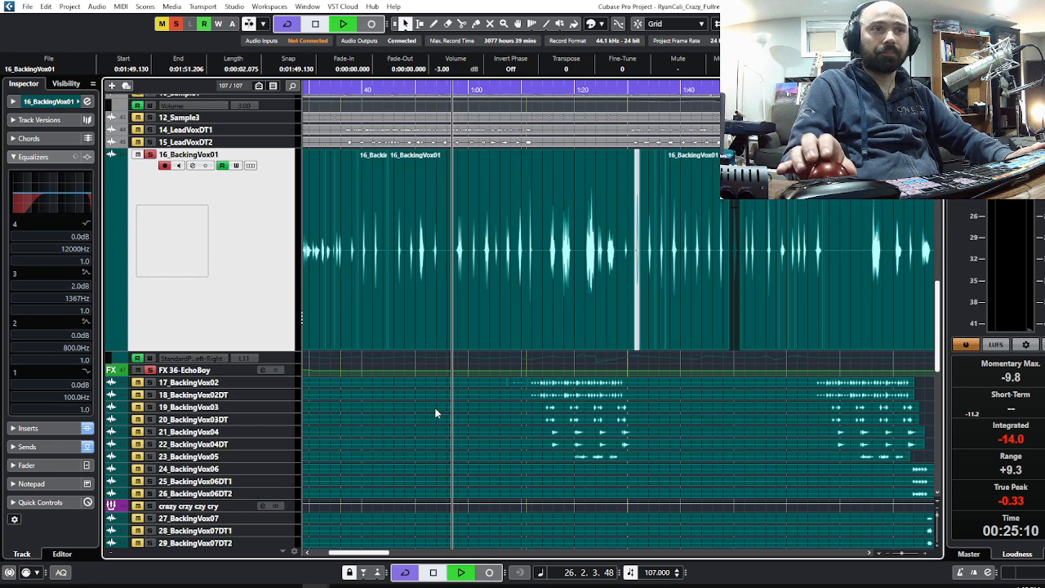
left_click(270, 356)
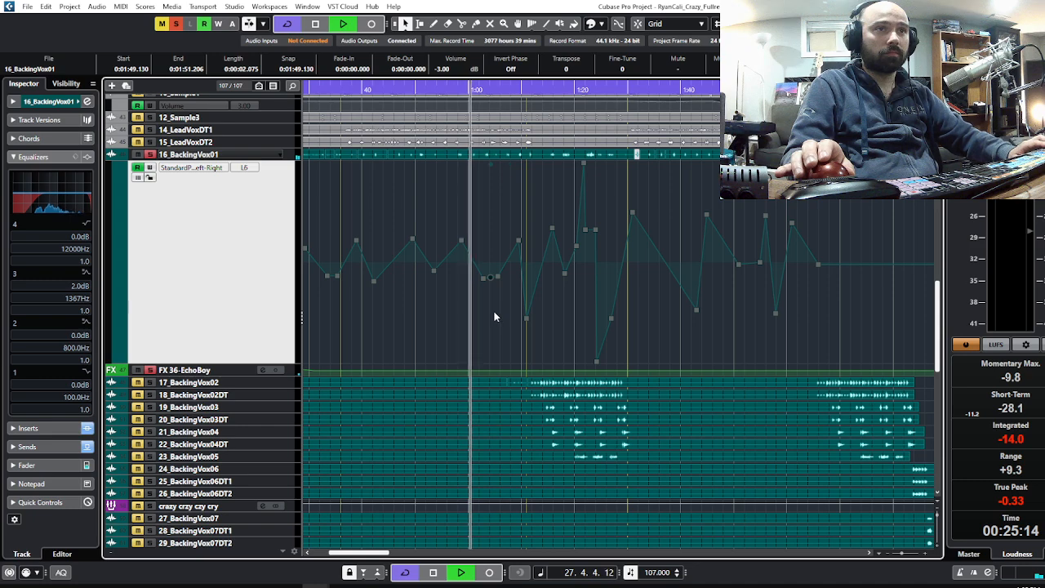
scroll(494, 316, "up", 3)
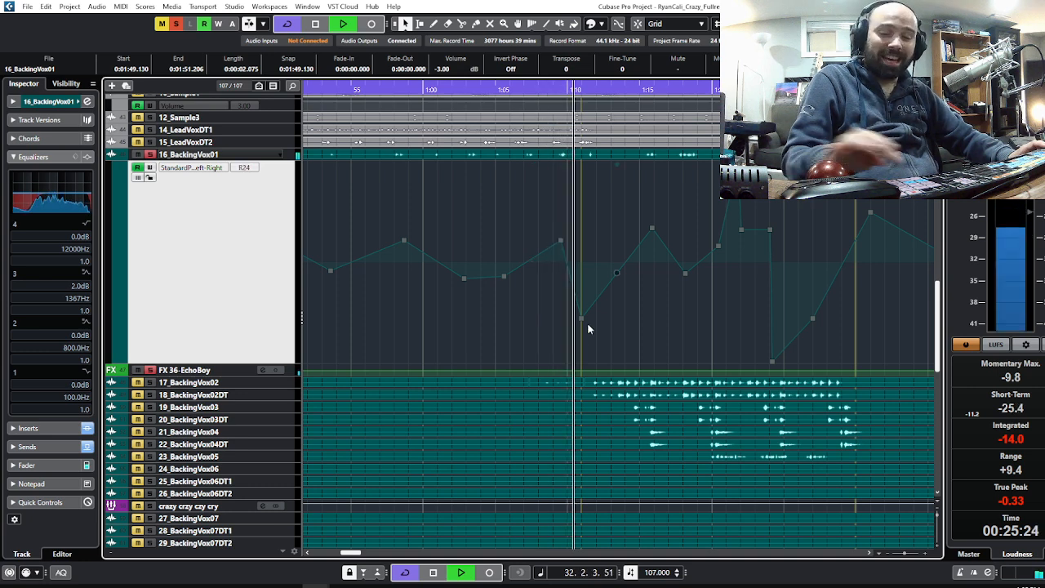
key("space")
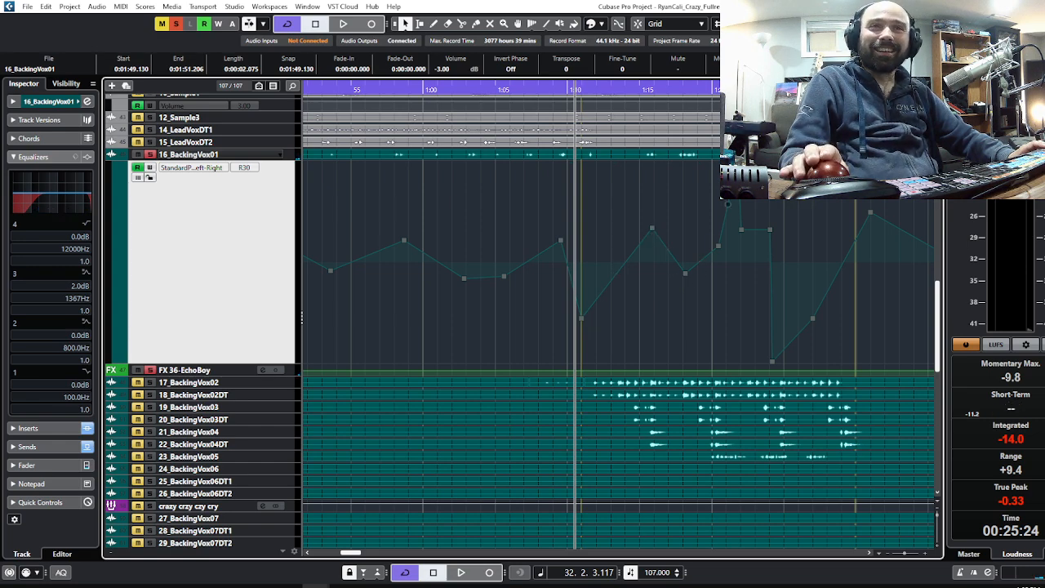
Step: Examine the 16_BackingVox01 pan automation across the song and around 1:10 to 1:30, comparing it with the neighbouring vocal tracks
key("g")
key("g")
key("g")
key("g")
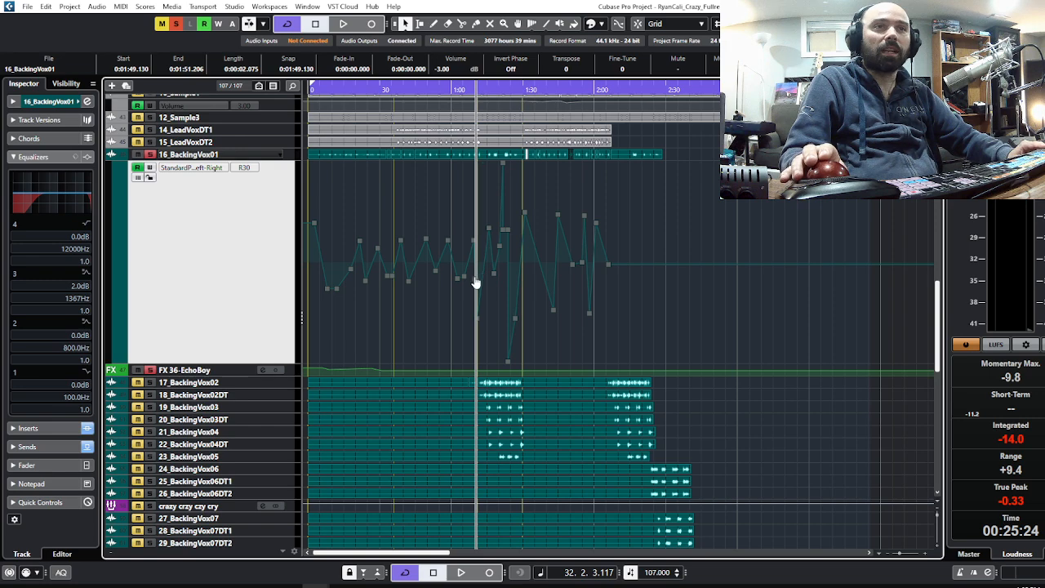
scroll(478, 277, "up", 2, "ctrl")
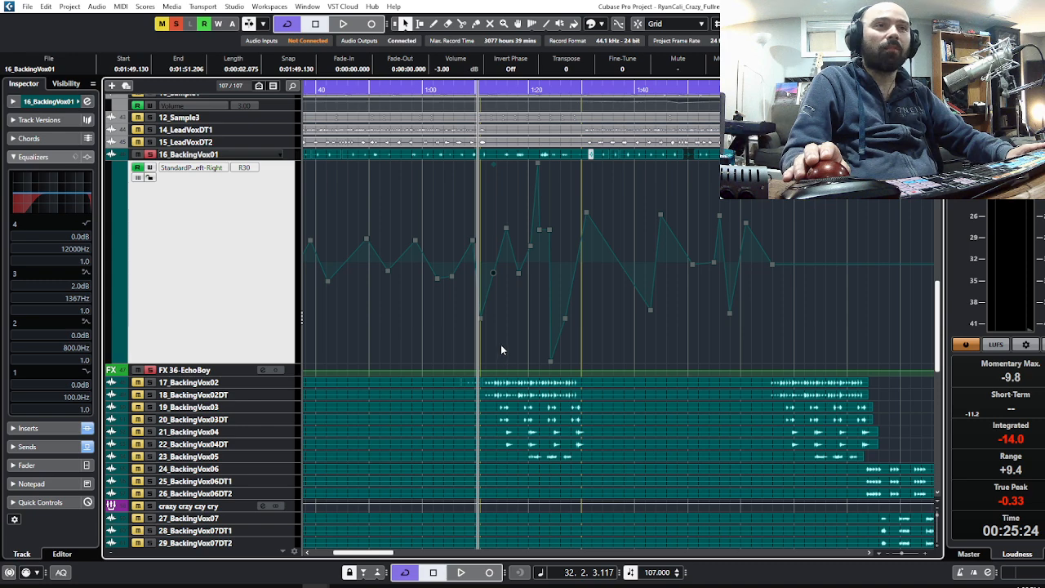
scroll(502, 351, "down", 5)
scroll(504, 357, "up", 7)
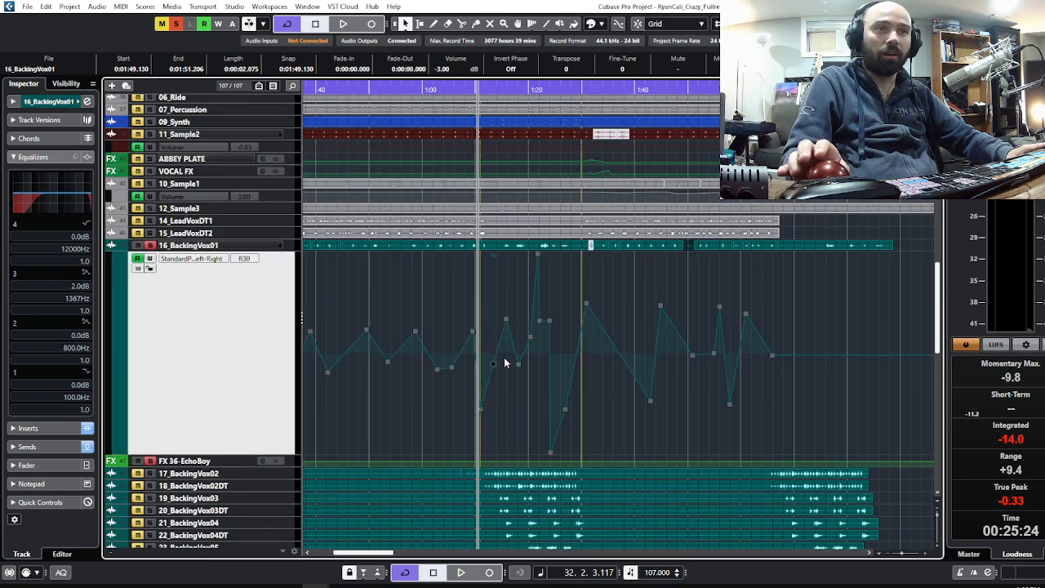
scroll(490, 312, "up", 2)
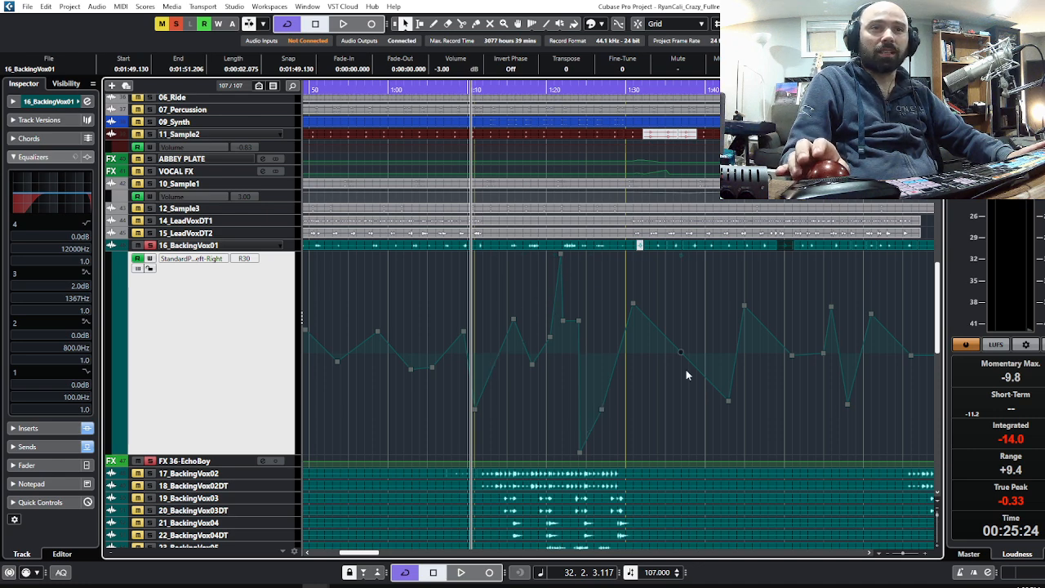
scroll(686, 369, "down", 5)
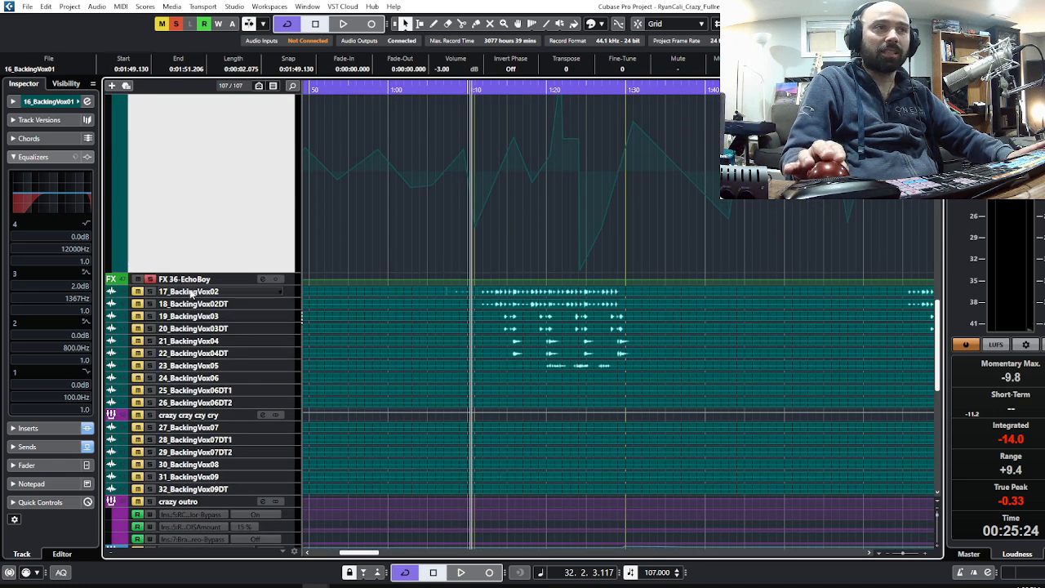
Step: Unsolo 16_BackingVox01 and solo 17_BackingVox02 and 18_BackingVox02DT instead
scroll(183, 259, "up", 3)
left_click(151, 154)
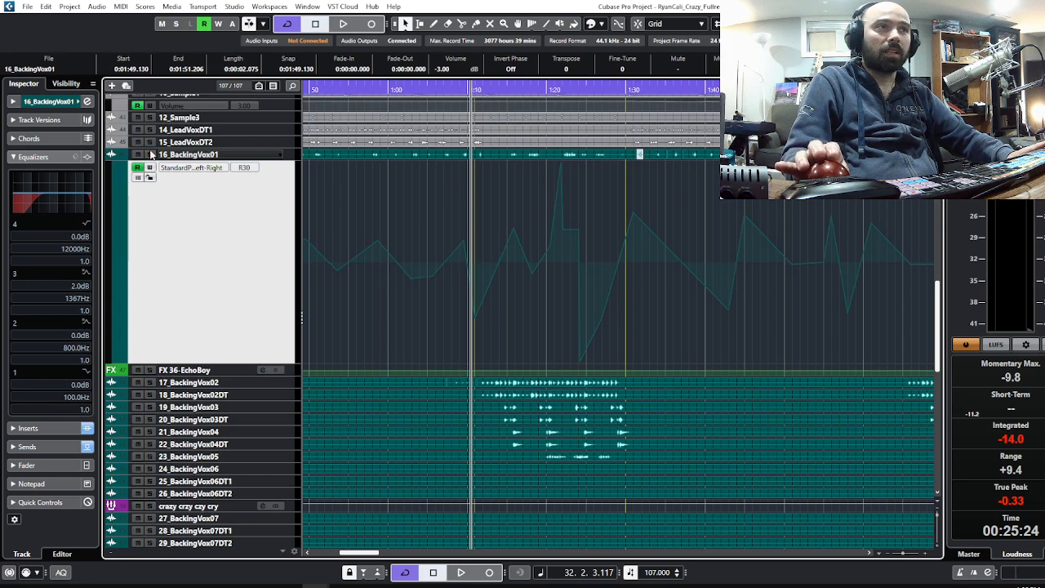
left_click(152, 382)
left_click(152, 394)
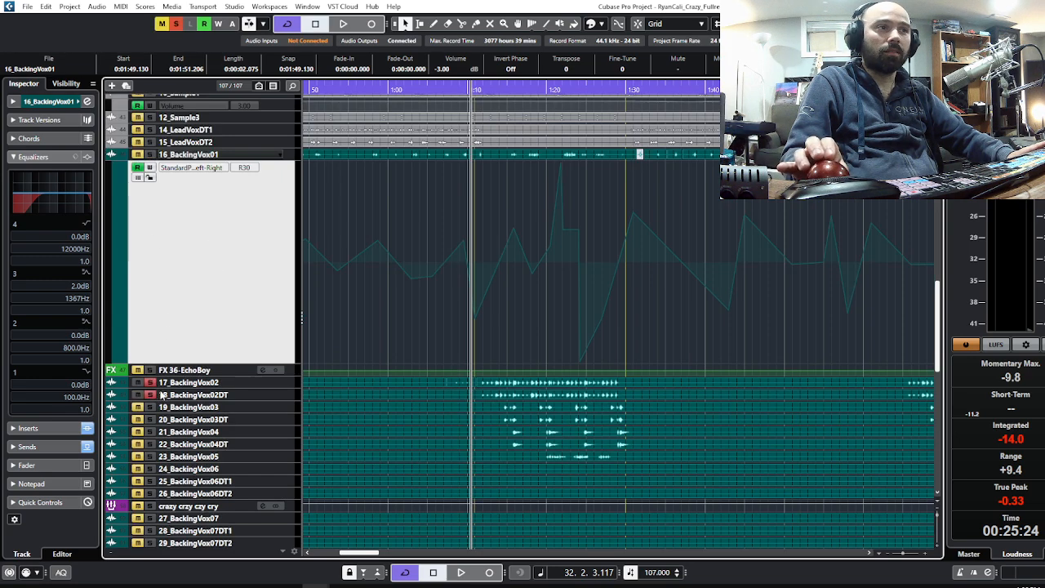
Step: Show the basic channel settings of 17_BackingVox02 and compare its volume and panning with 18_BackingVox02DT
left_click(175, 382)
left_click(43, 103)
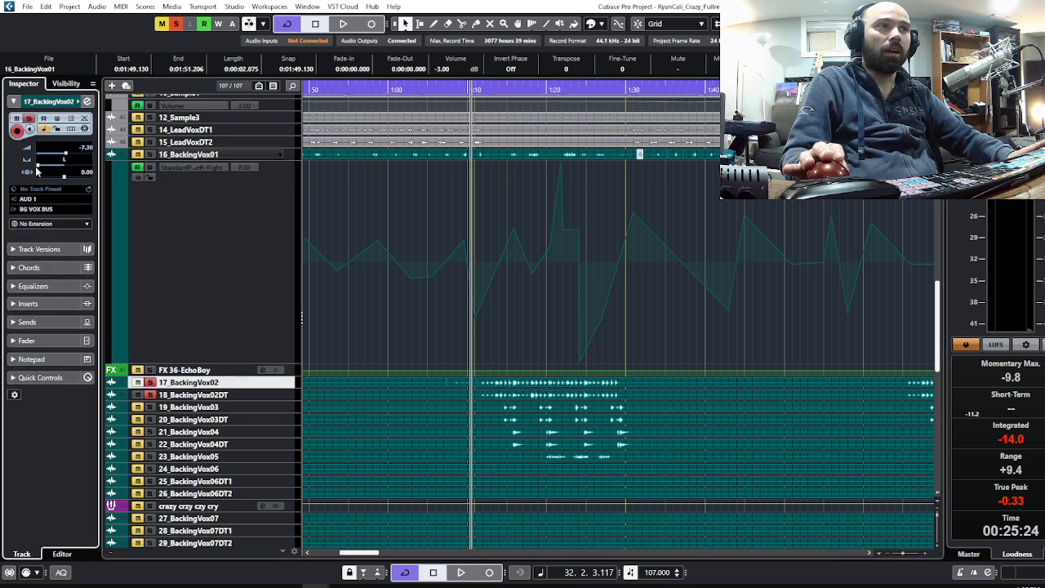
left_click(173, 396)
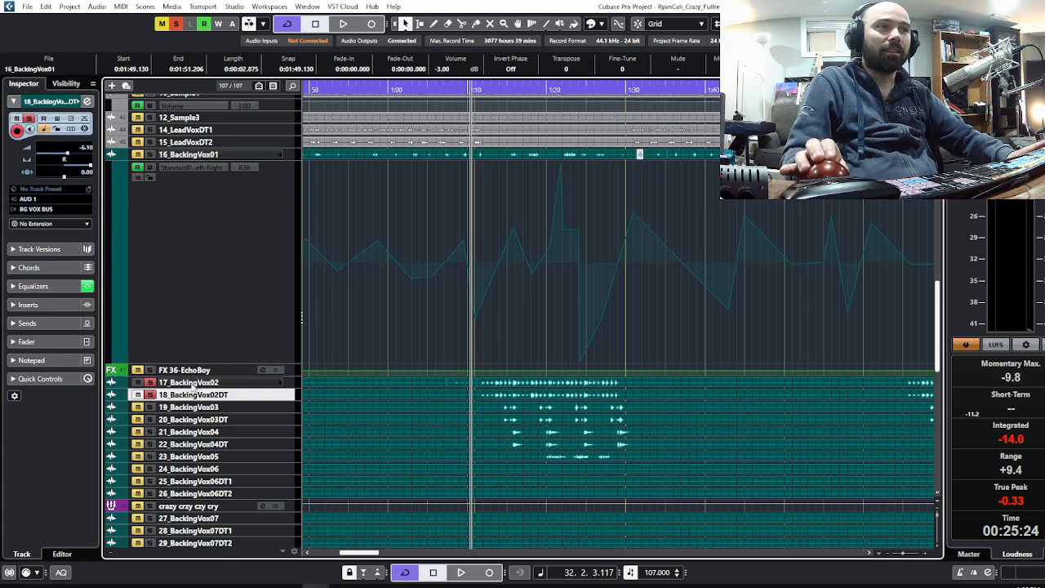
Step: Play the soloed 17_BackingVox02 and 18_BackingVox02DT tracks from about bar 33 to about bar 35, and stop
left_click(480, 90)
left_click_drag(480, 90, 500, 105)
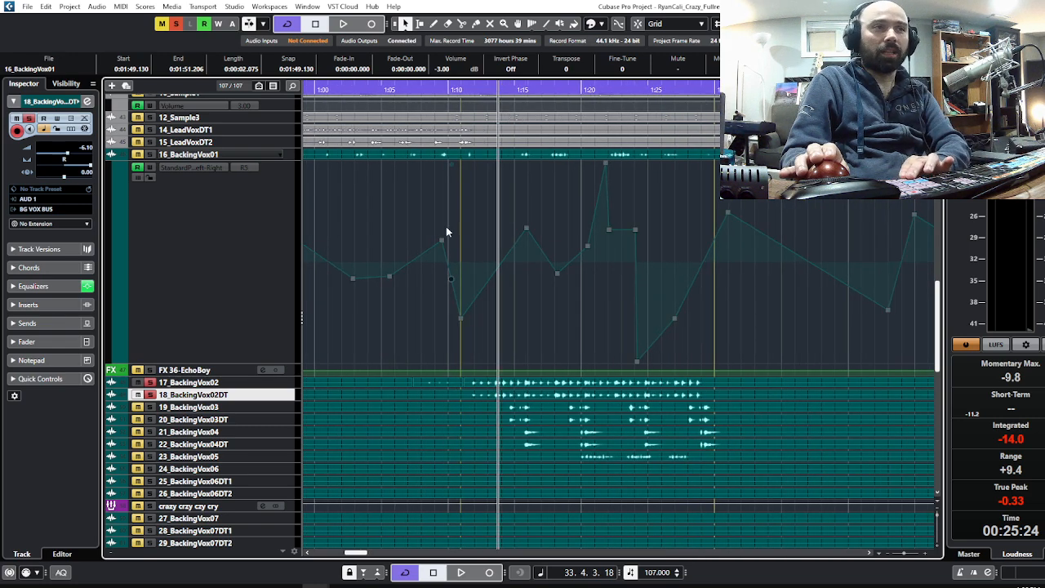
key("space")
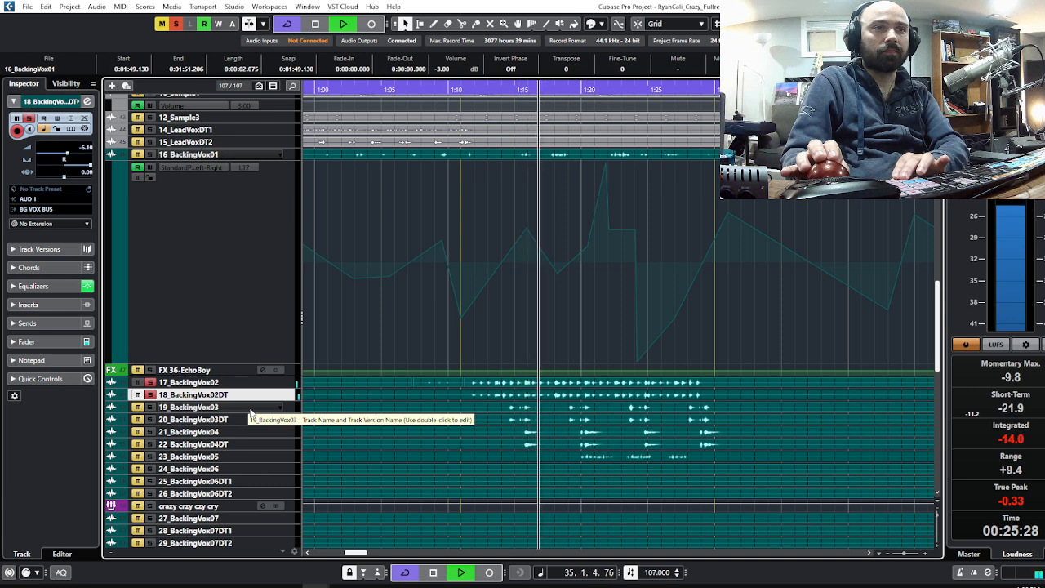
key("space")
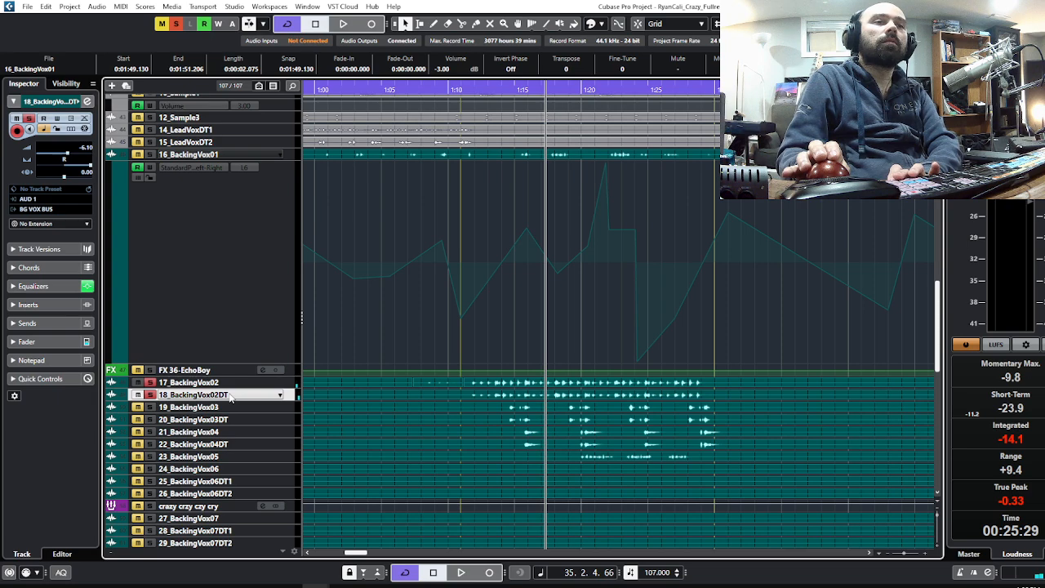
Step: Select 17_BackingVox02 and remove the solo from it and from 18_BackingVox02DT
left_click(200, 383)
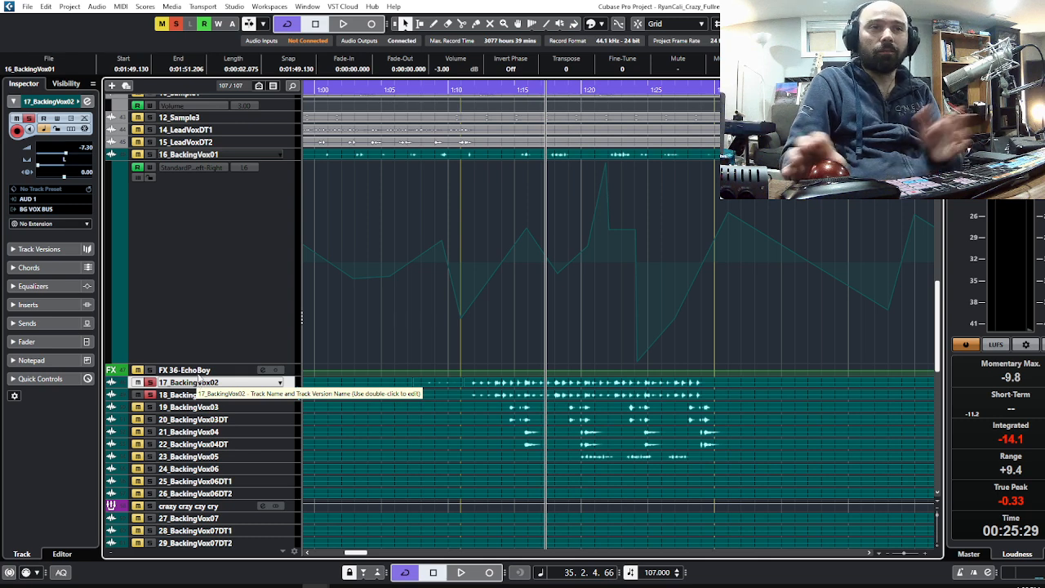
left_click(150, 382)
left_click(151, 395)
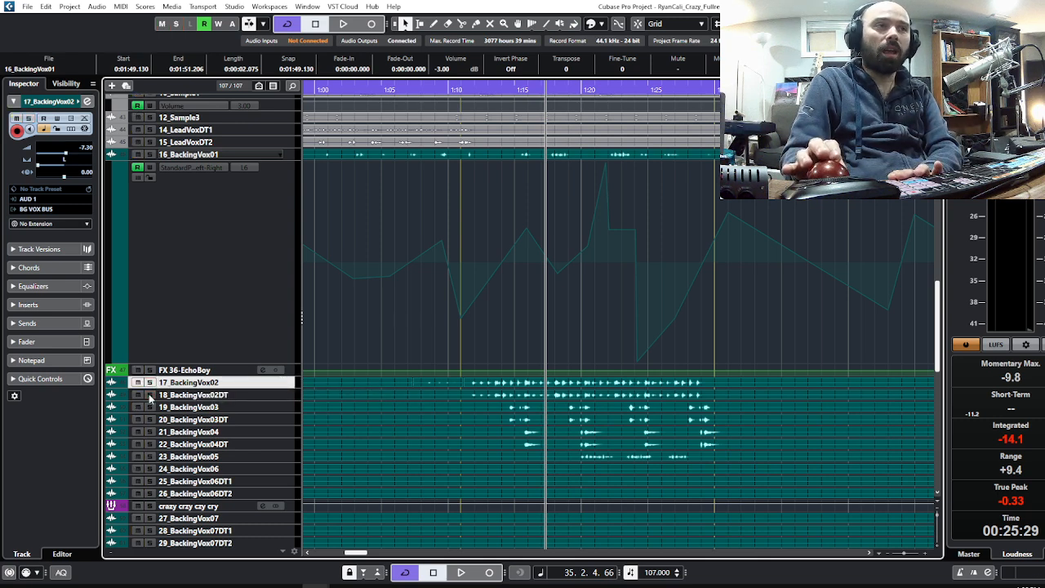
Step: Go through the backing vocal tracks from 17_BackingVox02 to 29_BackingVox07DT2 and back, checking each one's volume and pan
left_click(224, 395)
left_click(222, 407)
key("Up")
key("Up")
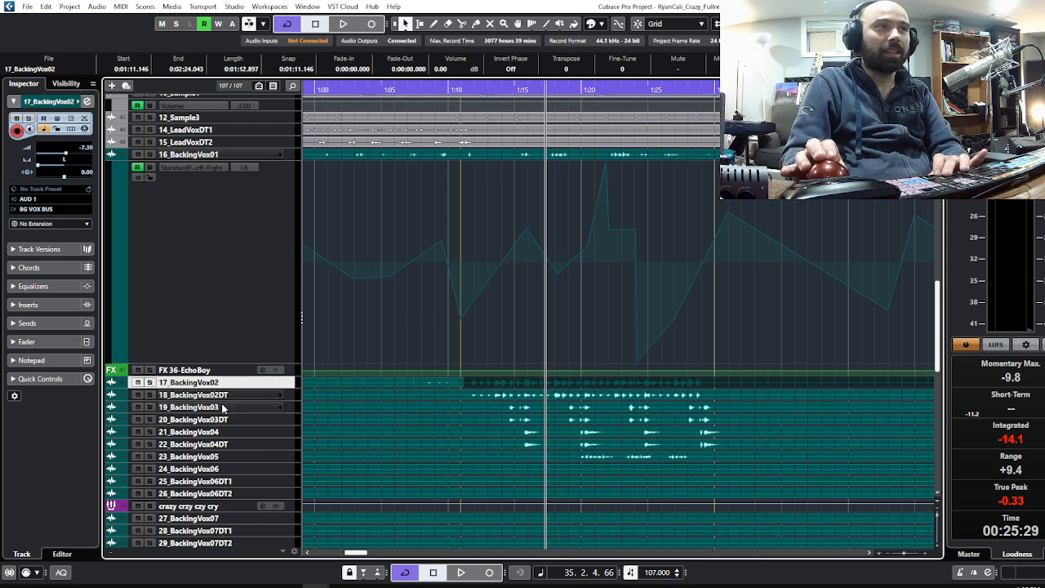
key("Down")
key("Down")
key("Down")
key("Down")
key("Down")
key("Down")
key("Down")
key("Down")
key("Down")
key("Down")
key("Down")
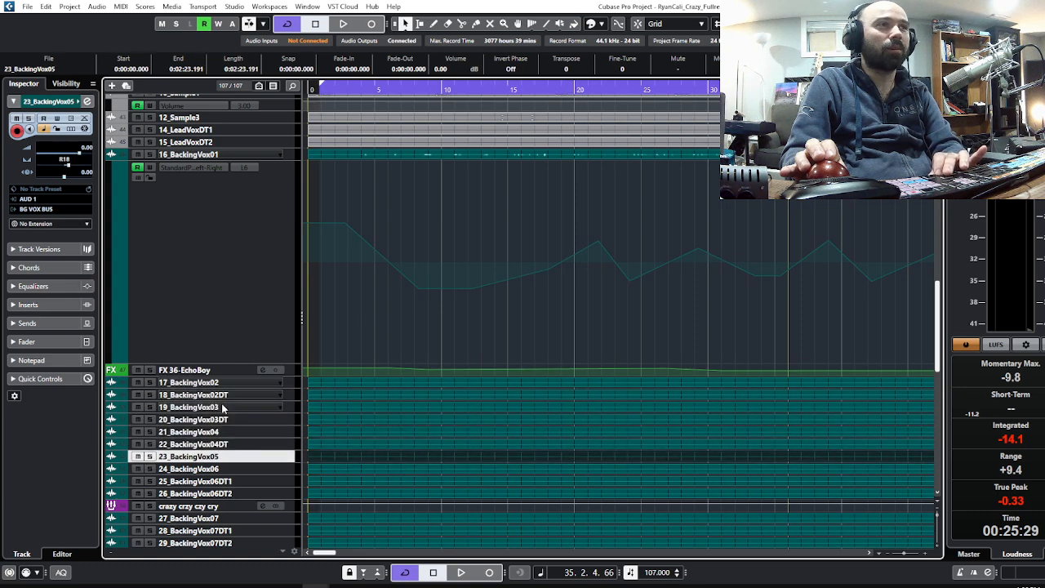
key("Down")
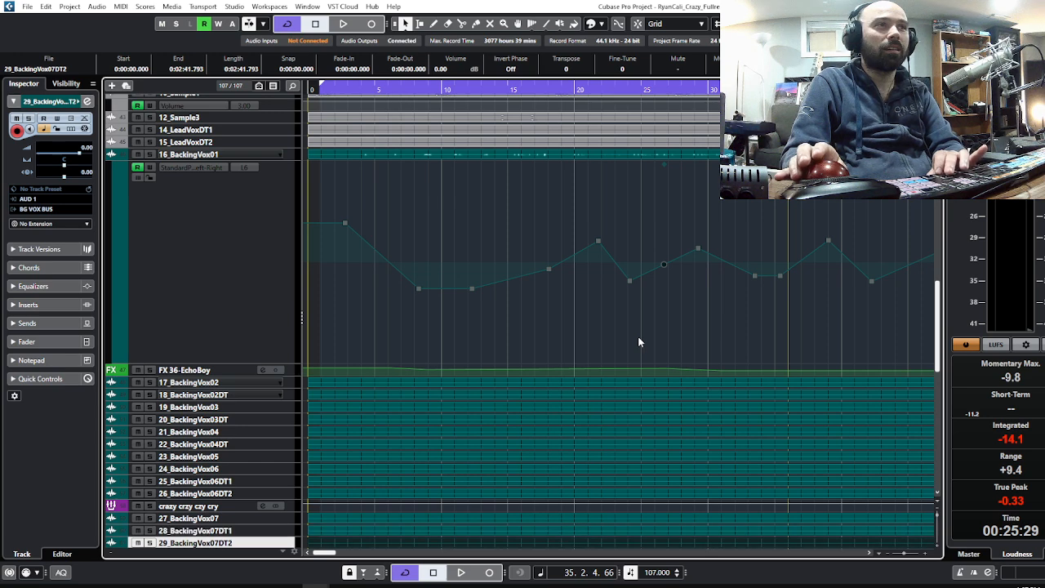
key("Up")
key("Up")
key("Up")
key("Up")
key("Up")
key("Up")
key("Up")
key("Up")
key("Up")
key("Up")
key("Up")
key("Up")
key("Up")
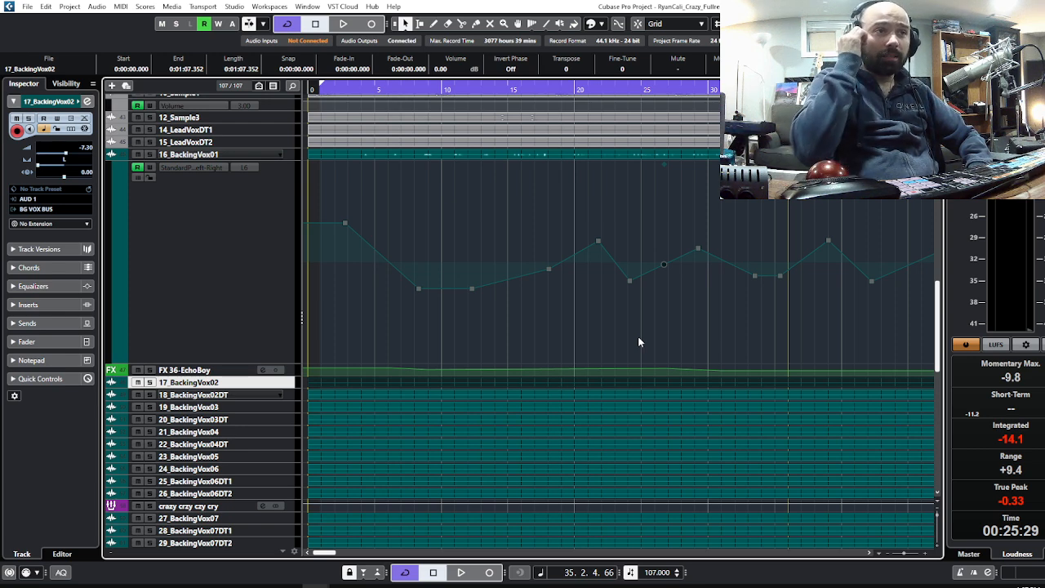
Step: Check the volume and pan of the doubled tracks 18_BackingVox02DT, 20_BackingVox03DT and 22_BackingVox04DT
left_click(206, 396)
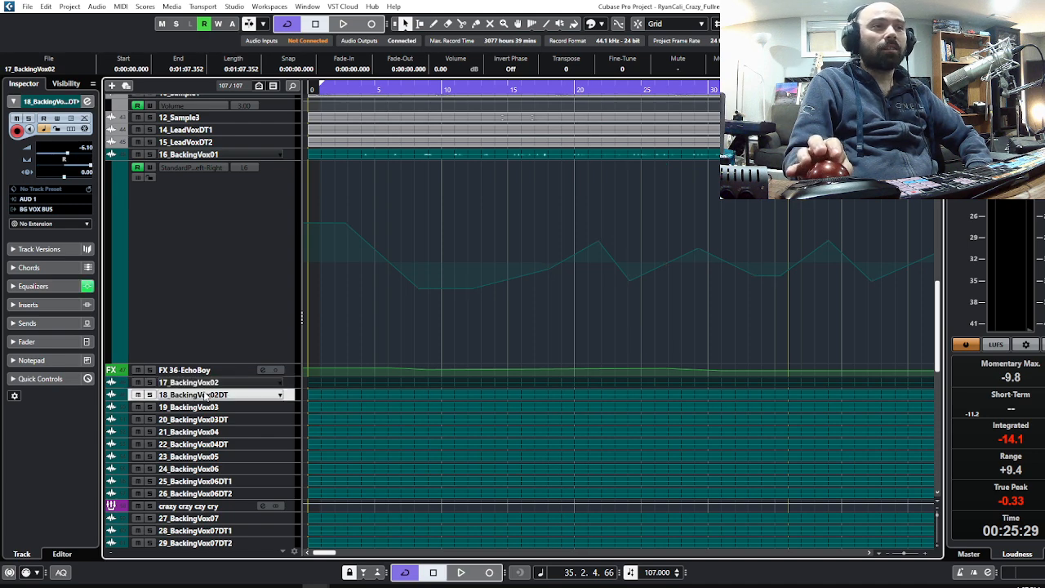
left_click(214, 420)
left_click(217, 444)
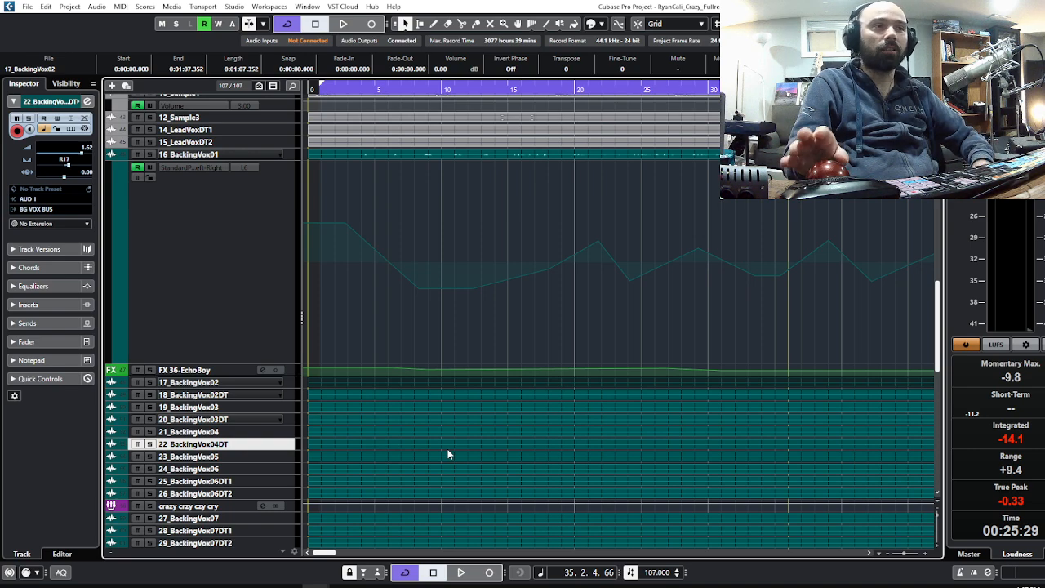
Step: Select 17_BackingVox02 and look over the project's tracks from the effects and drums to the backing and lead vocals
scroll(529, 397, "down", 3)
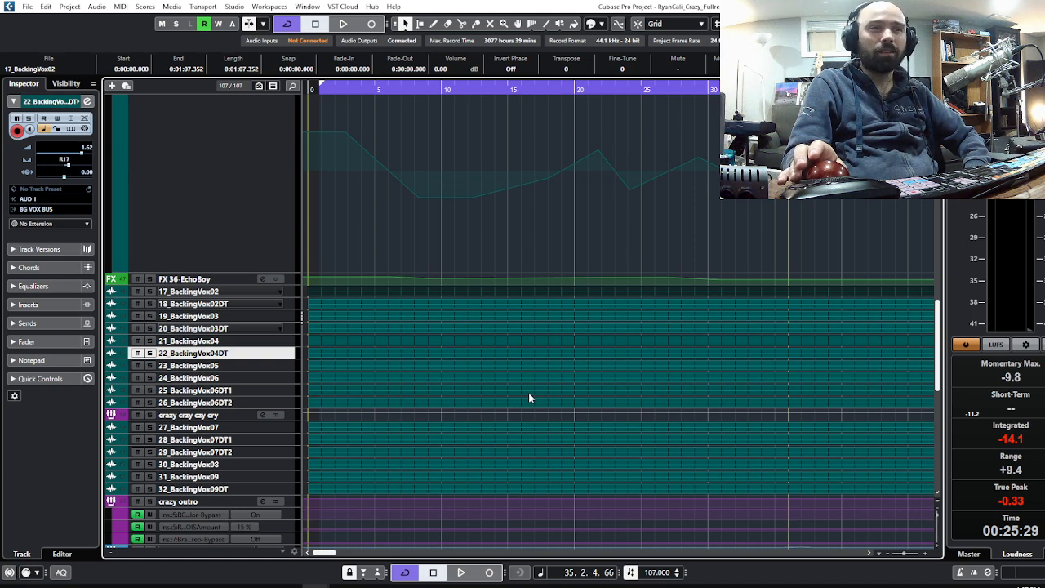
scroll(528, 392, "up", 10)
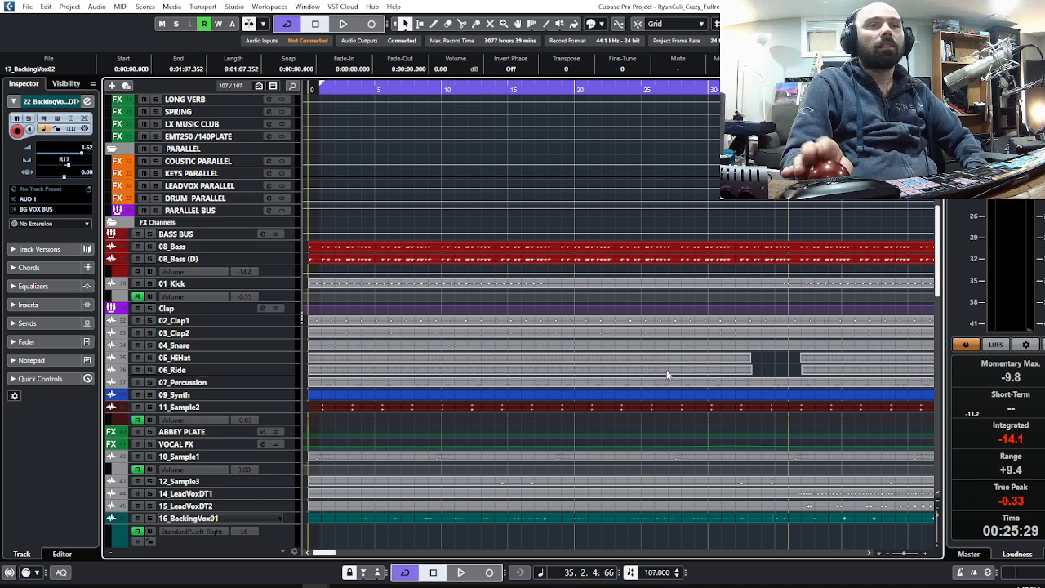
scroll(815, 393, "down", 5)
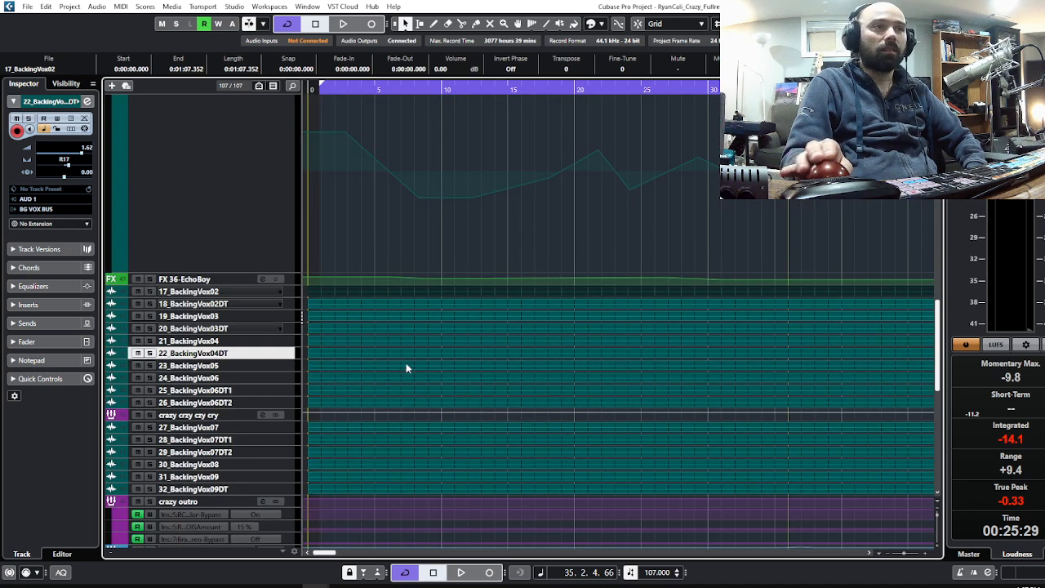
left_click(189, 291)
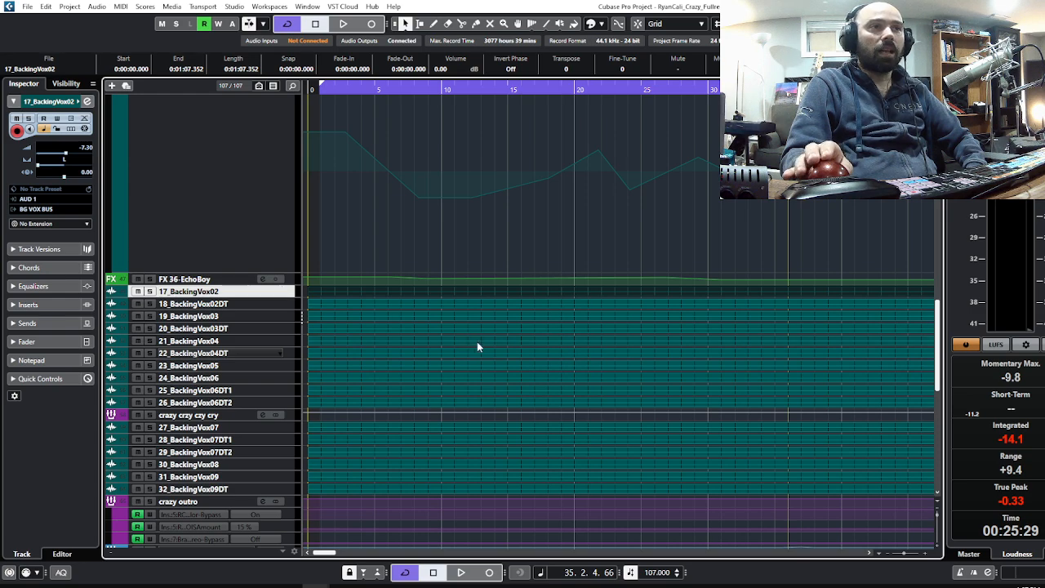
scroll(478, 347, "up", 10)
scroll(475, 351, "down", 3)
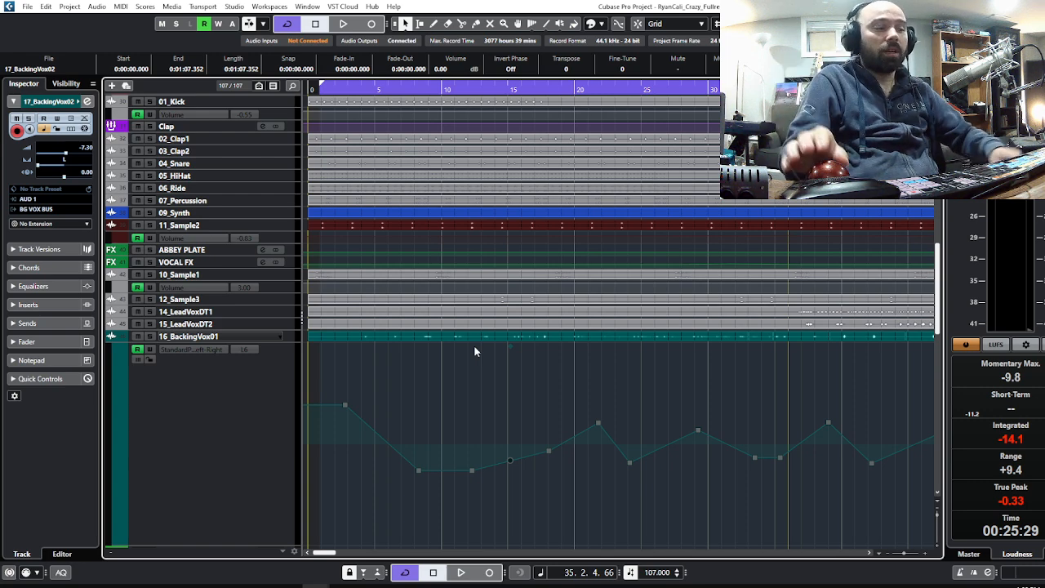
key("g")
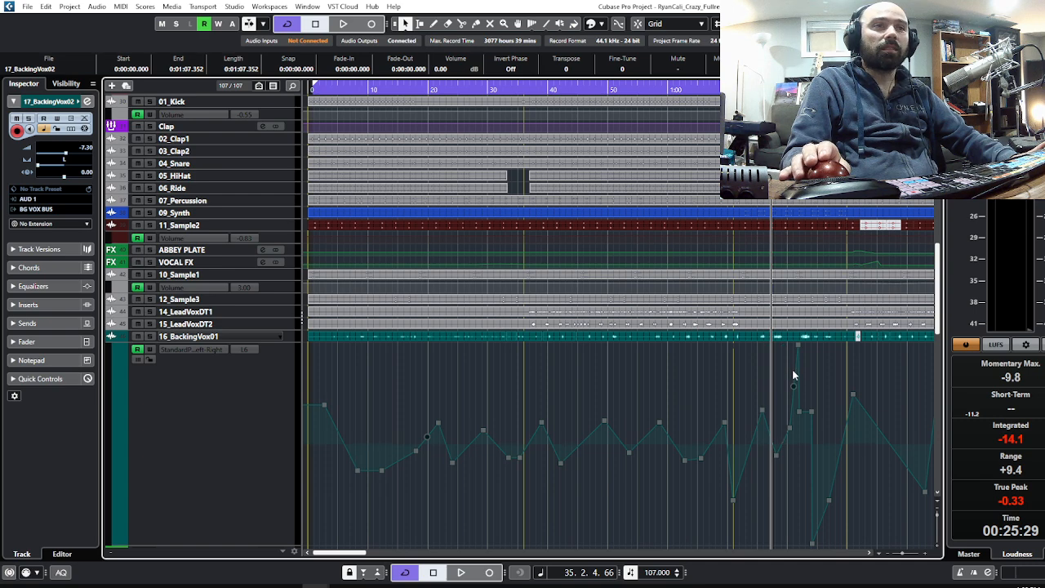
scroll(725, 385, "down", 10)
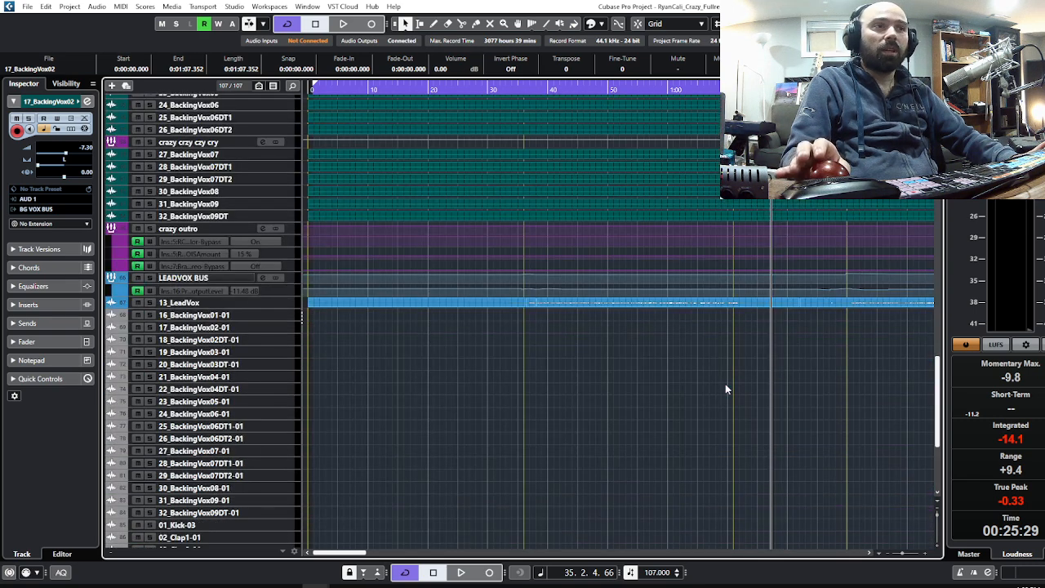
scroll(725, 390, "up", 10)
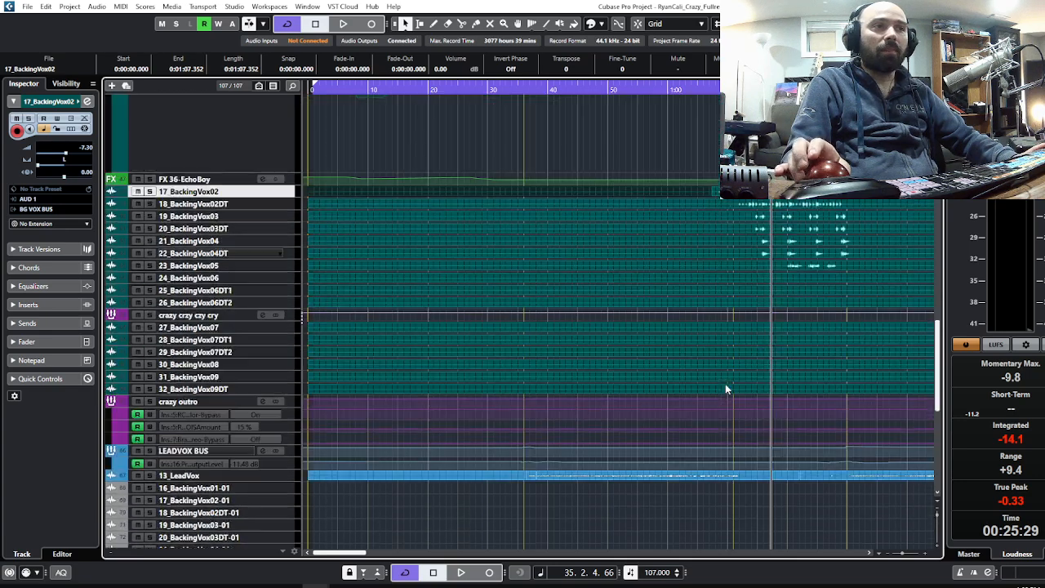